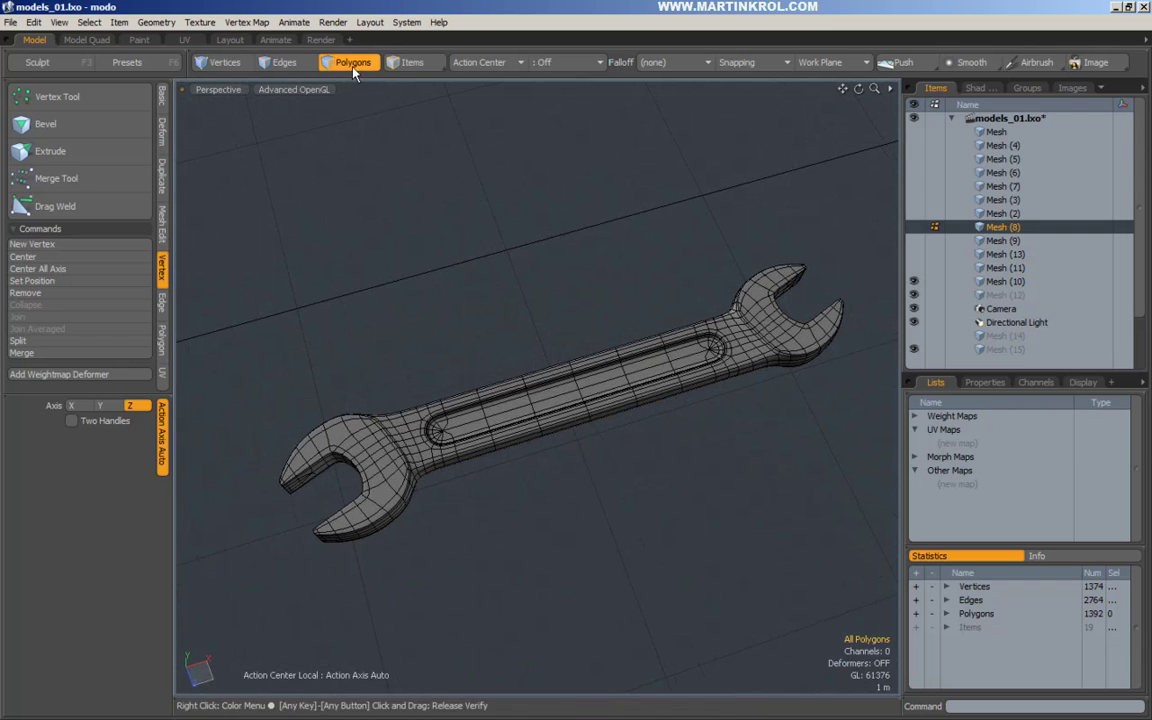
Step: Switch to the UV layout and give the 3D view of the wrench more width beside the UV view
{"action": "key", "text": "KP_1"}
{"action": "scroll", "coordinate": [560, 299], "scroll_direction": "down", "scroll_amount": 4}
{"action": "left_click_drag", "start_coordinate": [581, 293], "coordinate": [563, 308], "text": "alt"}
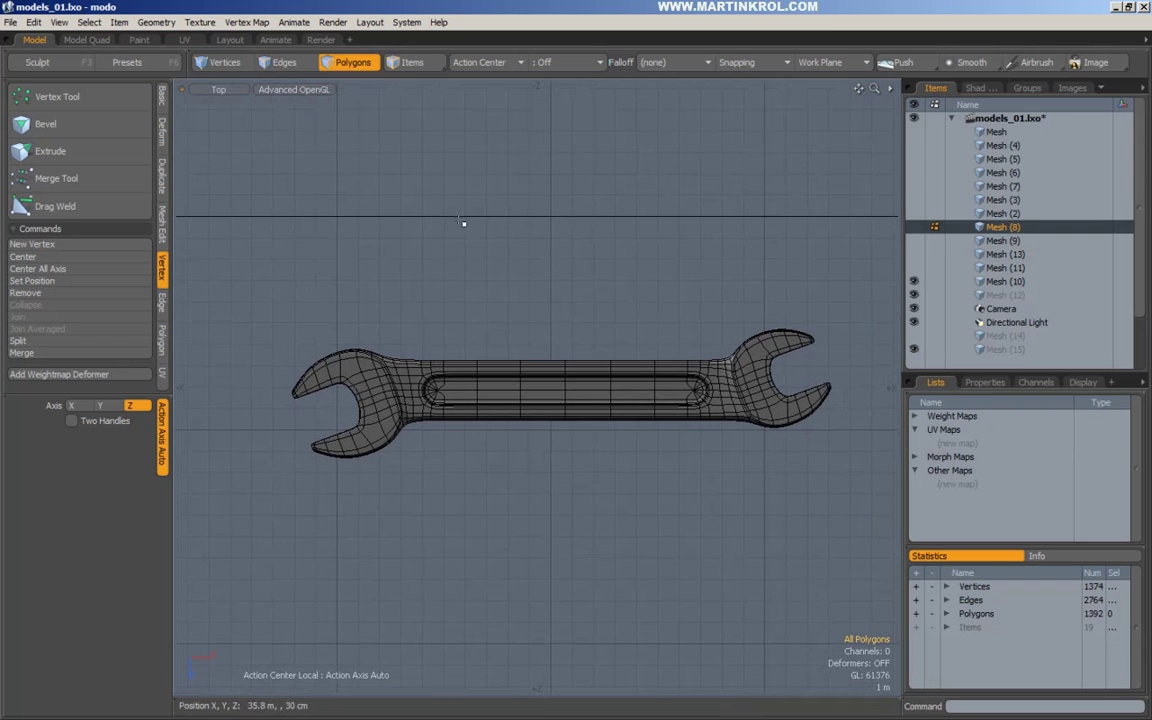
{"action": "left_click", "coordinate": [186, 41]}
{"action": "scroll", "coordinate": [730, 330], "scroll_direction": "down", "scroll_amount": 2}
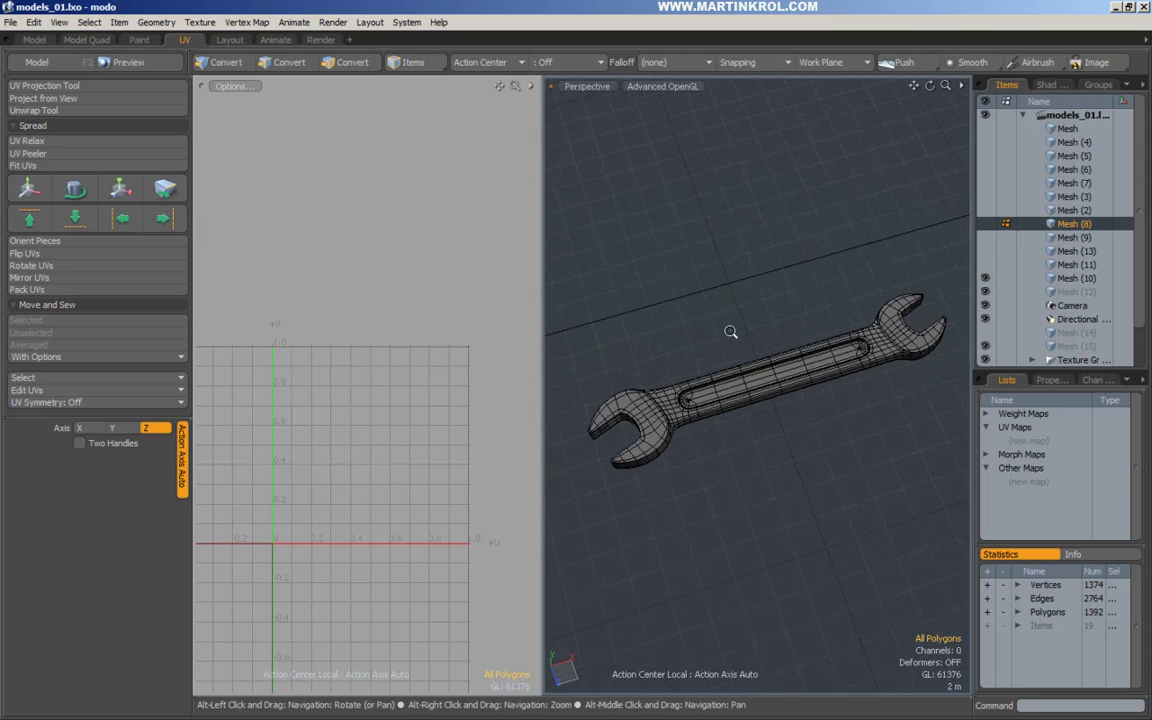
{"action": "left_click_drag", "start_coordinate": [730, 332], "coordinate": [706, 238], "text": "alt"}
{"action": "left_click_drag", "start_coordinate": [766, 316], "coordinate": [549, 301], "text": "alt"}
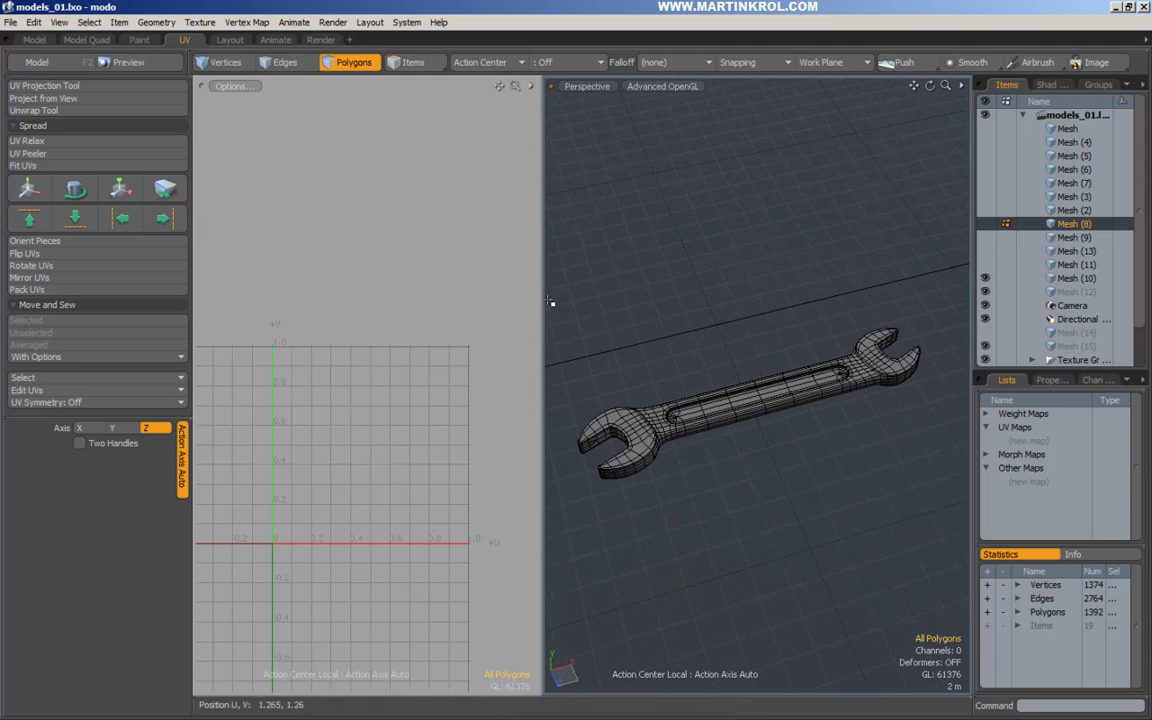
{"action": "left_click_drag", "start_coordinate": [540, 192], "coordinate": [509, 192]}
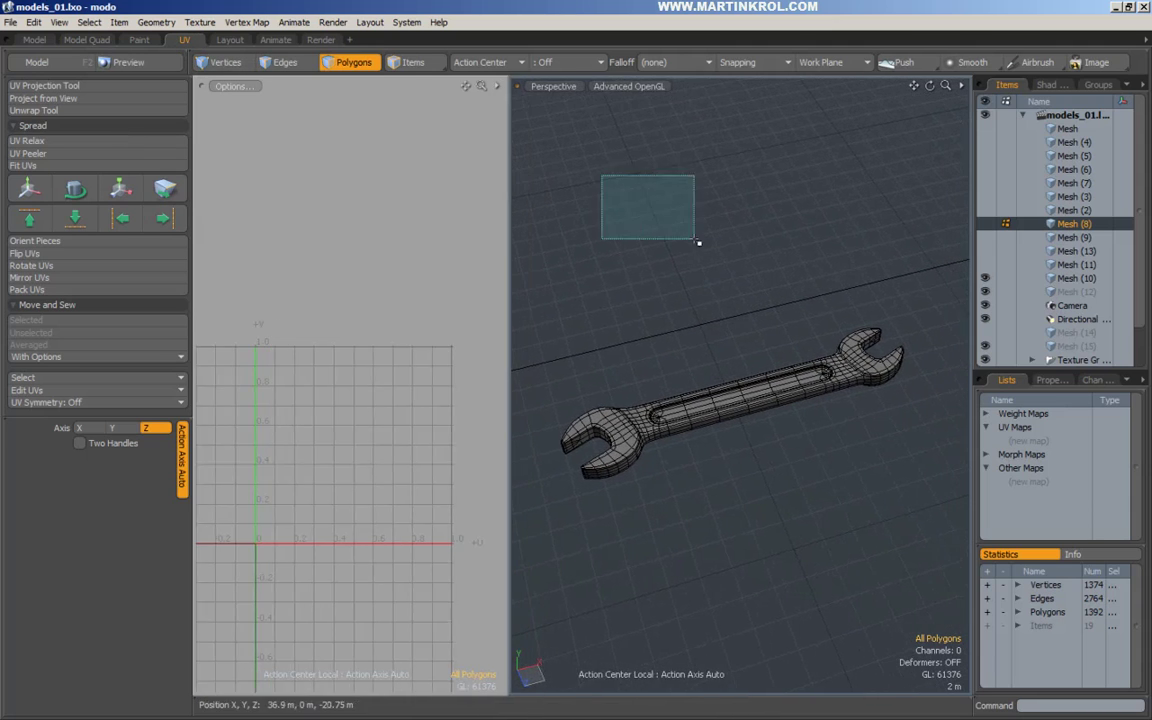
Step: Create a UV map for the wrench mesh using the UV Projection Tool with the Atlas projection type, and widen the UV view
{"action": "left_click", "coordinate": [47, 87]}
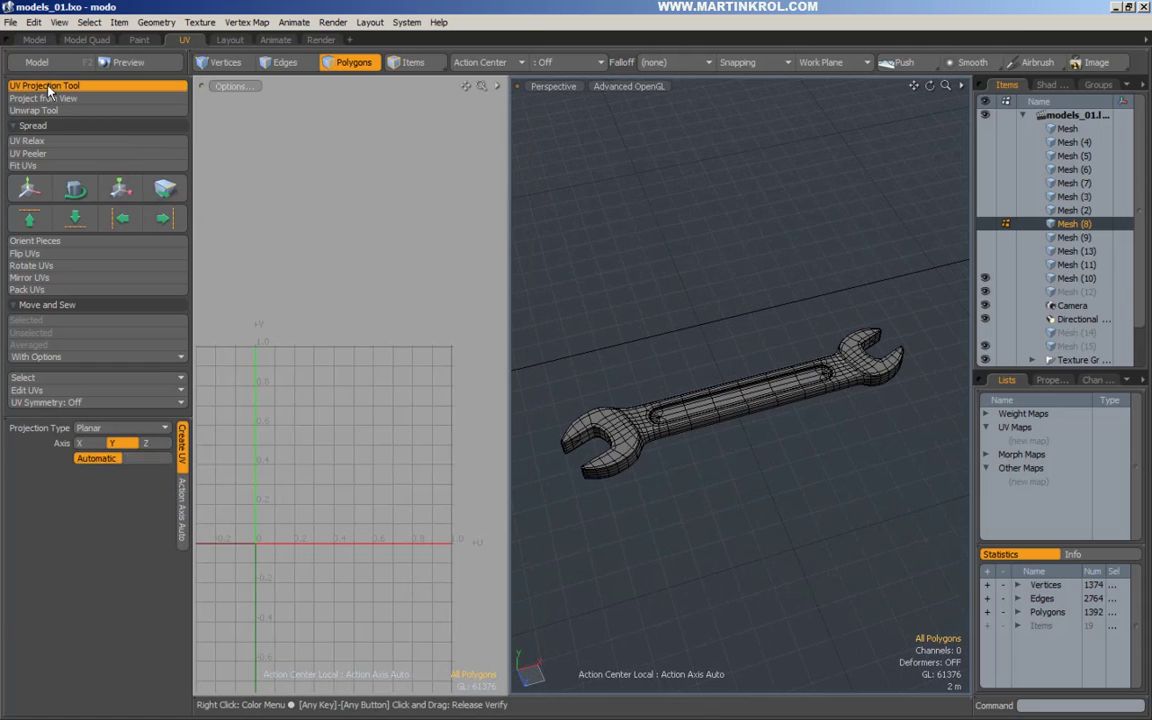
{"action": "left_click", "coordinate": [118, 428]}
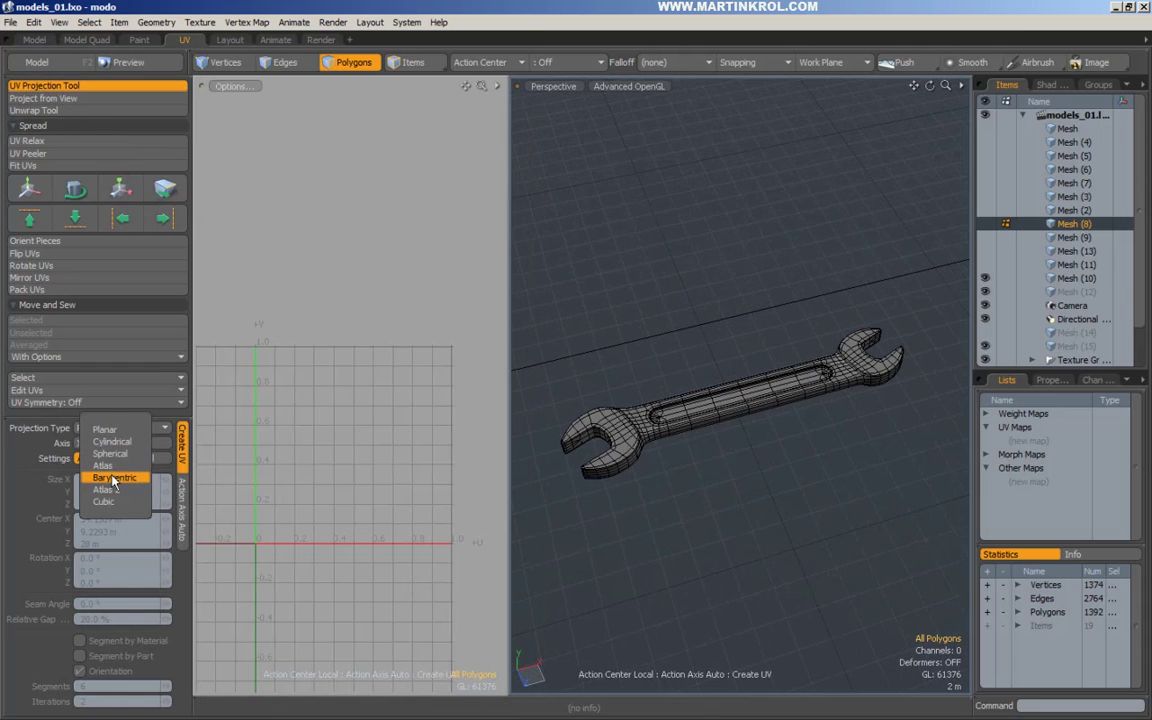
{"action": "left_click", "coordinate": [103, 465]}
{"action": "left_click", "coordinate": [357, 433]}
{"action": "key", "text": "space"}
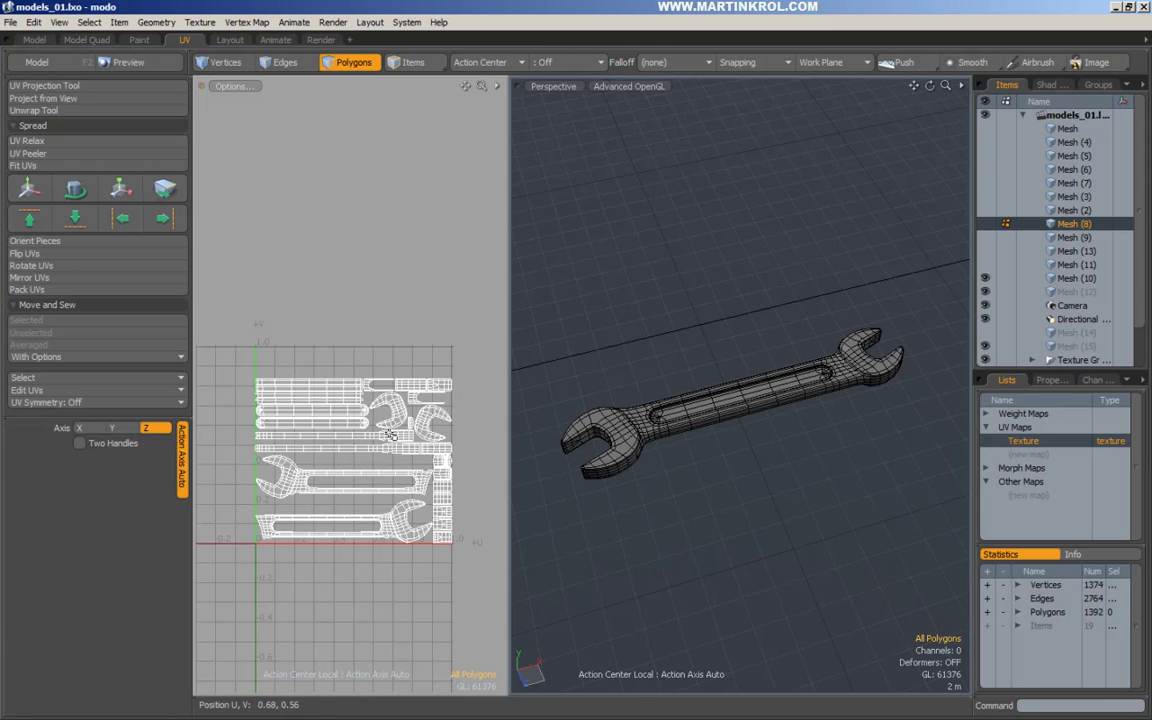
{"action": "scroll", "coordinate": [391, 436], "scroll_direction": "up", "scroll_amount": 1}
{"action": "left_click_drag", "start_coordinate": [509, 363], "coordinate": [545, 366]}
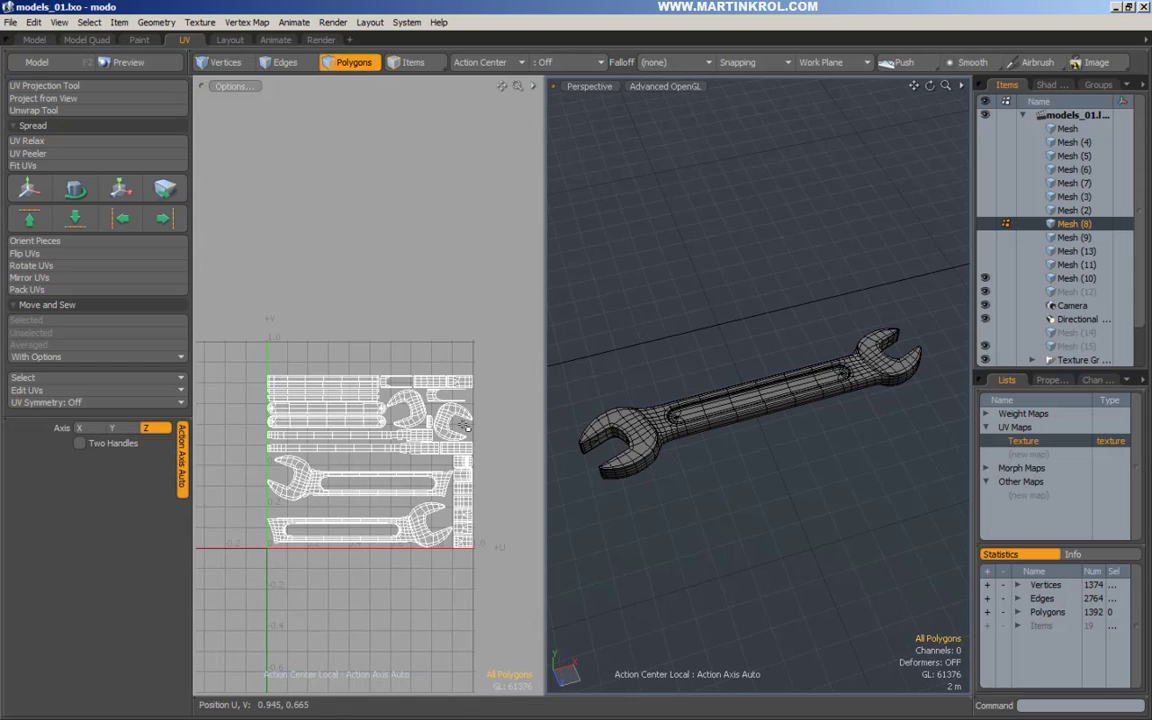
Step: Try pairing the upper wrench body island with each small head island to match one flat face, and clear the selection
{"action": "scroll", "coordinate": [418, 497], "scroll_direction": "up", "scroll_amount": 2, "text": "alt"}
{"action": "left_click_drag", "start_coordinate": [418, 497], "coordinate": [434, 490], "text": "alt"}
{"action": "double_click", "coordinate": [290, 471]}
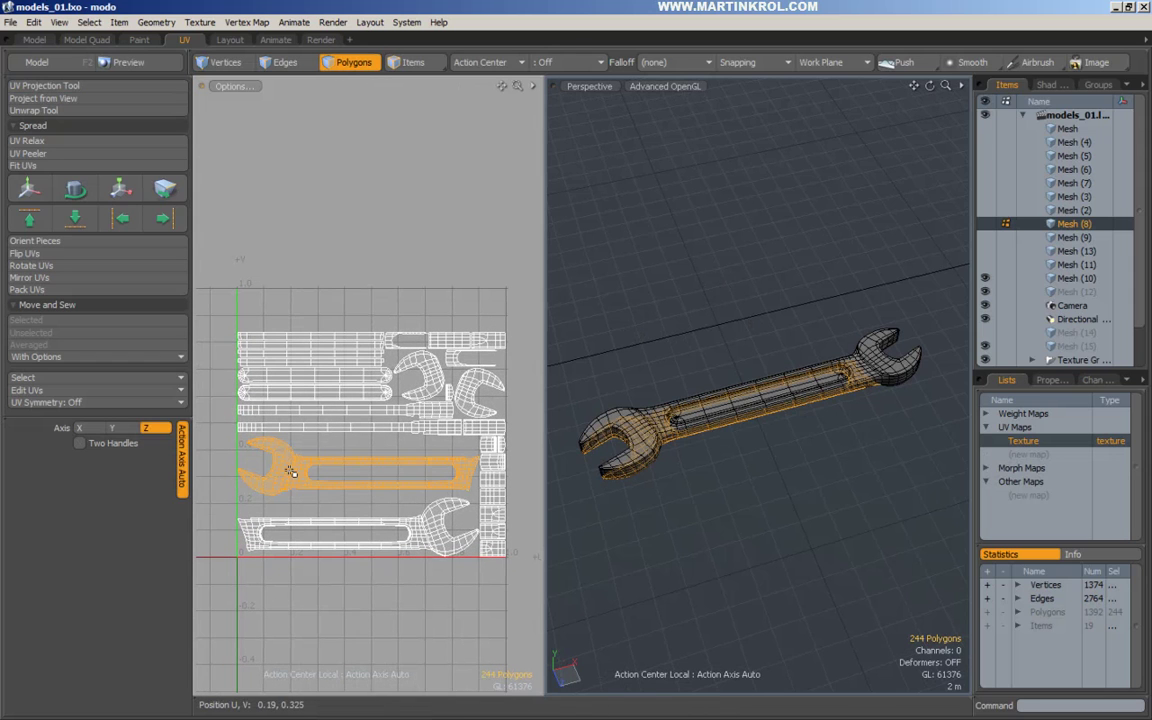
{"action": "double_click", "coordinate": [436, 386], "text": "shift"}
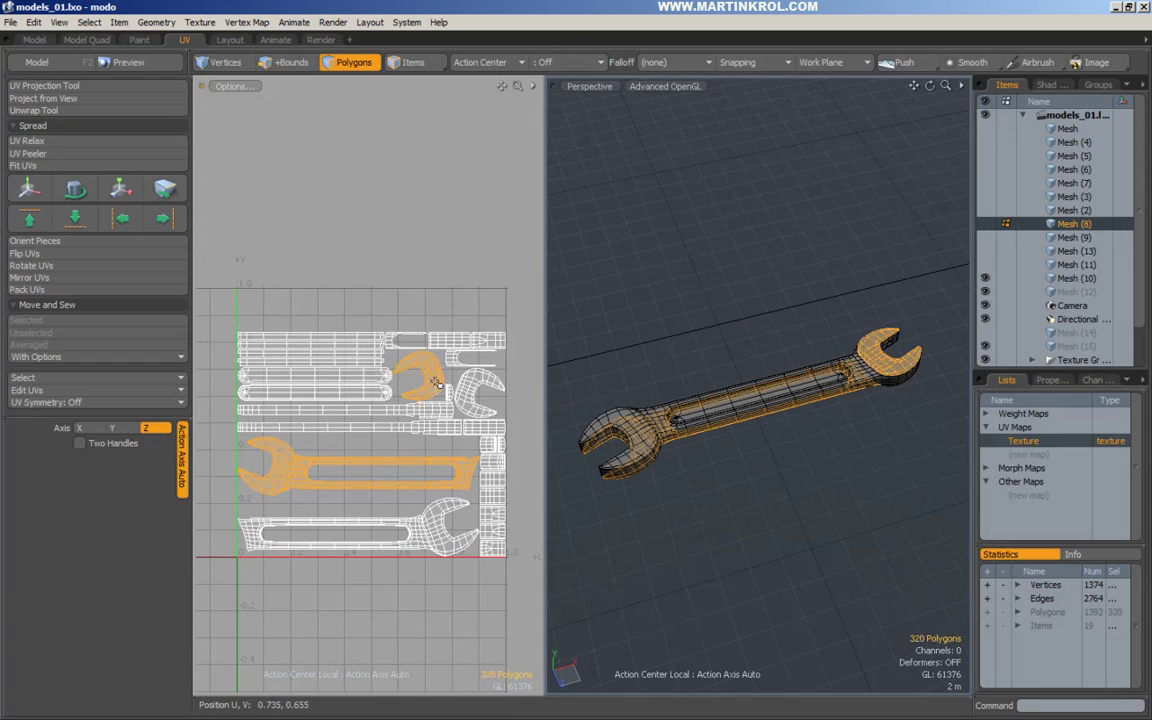
{"action": "double_click", "coordinate": [478, 388]}
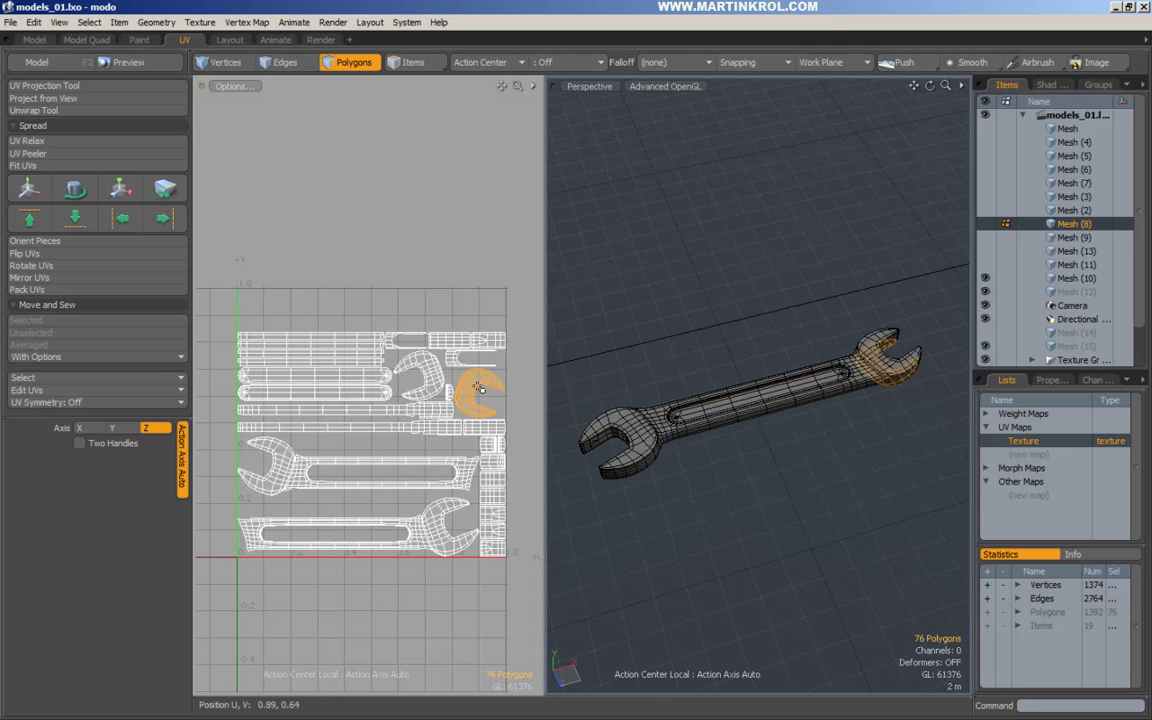
{"action": "double_click", "coordinate": [465, 480], "text": "shift"}
{"action": "left_click_drag", "start_coordinate": [843, 453], "coordinate": [788, 392], "text": "alt"}
{"action": "scroll", "coordinate": [849, 347], "scroll_direction": "up", "scroll_amount": 4, "text": "alt"}
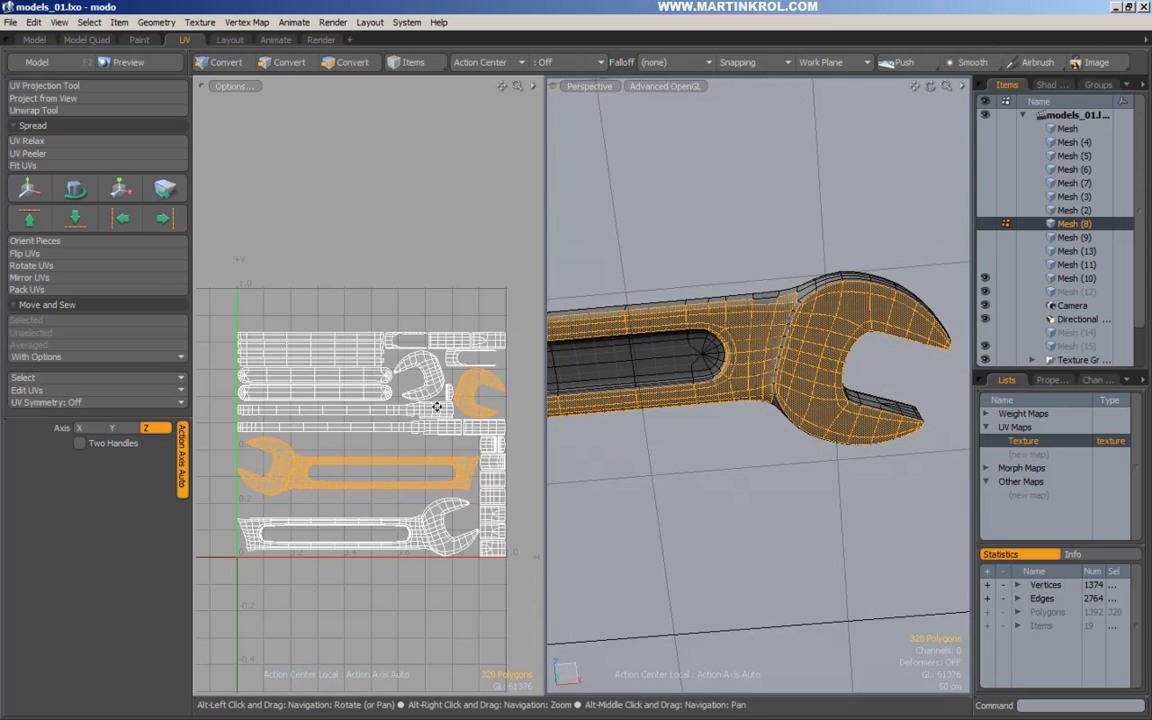
{"action": "right_click_drag", "start_coordinate": [470, 373], "coordinate": [422, 409], "text": "alt"}
{"action": "right_click_drag", "start_coordinate": [829, 375], "coordinate": [648, 377], "text": "alt"}
{"action": "left_click_drag", "start_coordinate": [648, 378], "coordinate": [689, 347], "text": "alt"}
{"action": "left_click", "coordinate": [632, 350]}
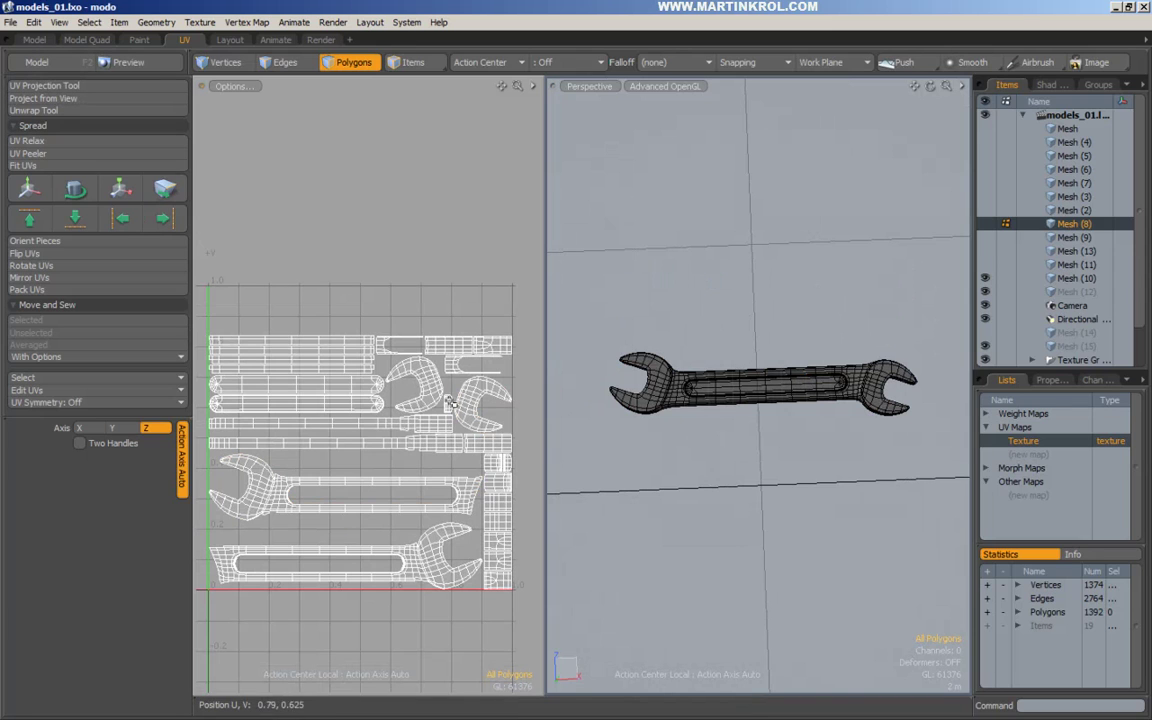
Step: Select the body, matching head and slot-floor islands of one flat face, and expand the selection into the slot walls
{"action": "double_click", "coordinate": [464, 487]}
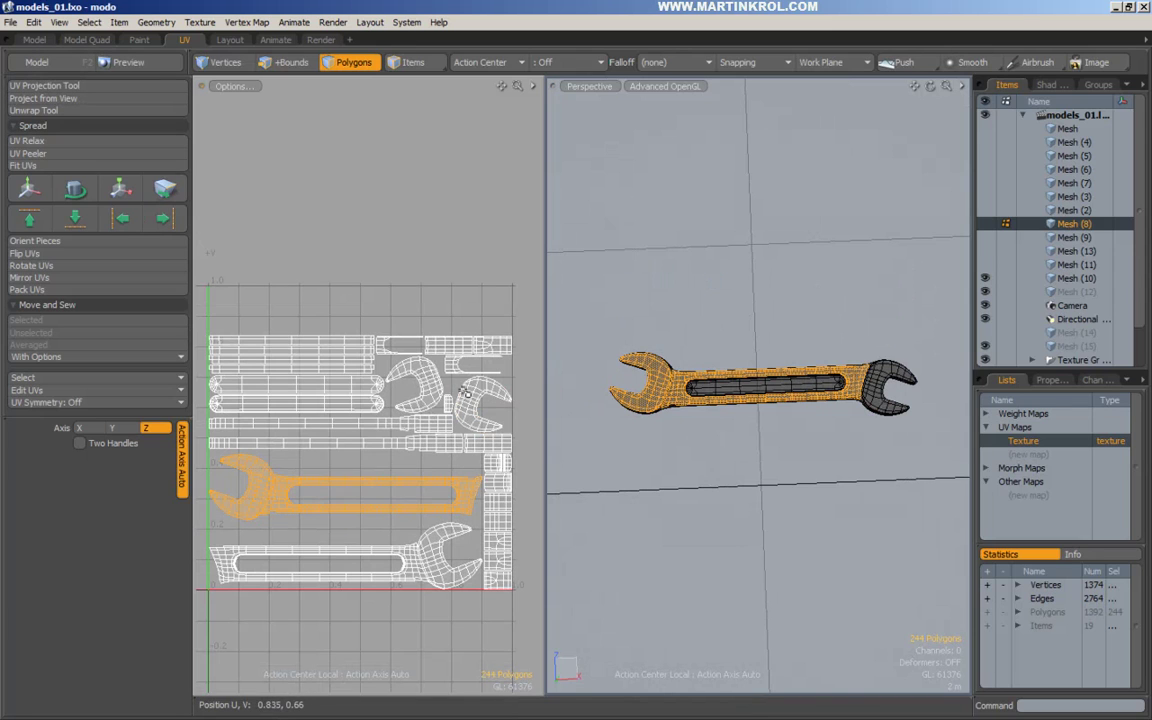
{"action": "double_click", "coordinate": [478, 400], "text": "shift"}
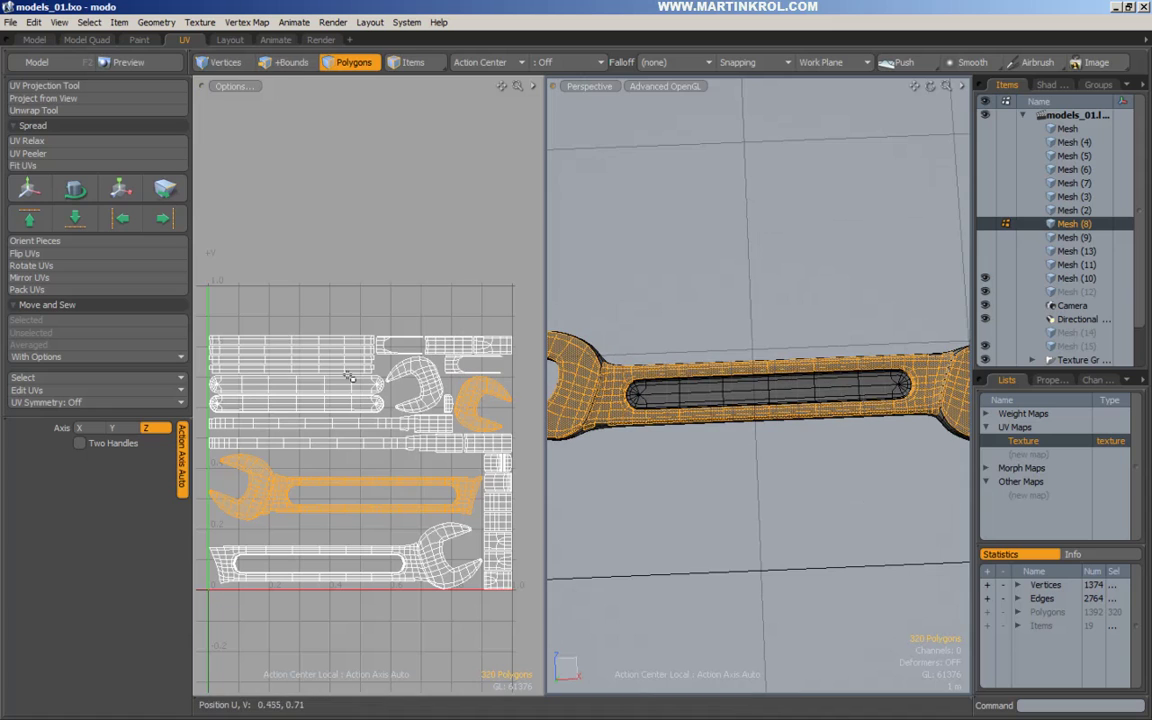
{"action": "left_click_drag", "start_coordinate": [771, 398], "coordinate": [804, 394], "text": "shift"}
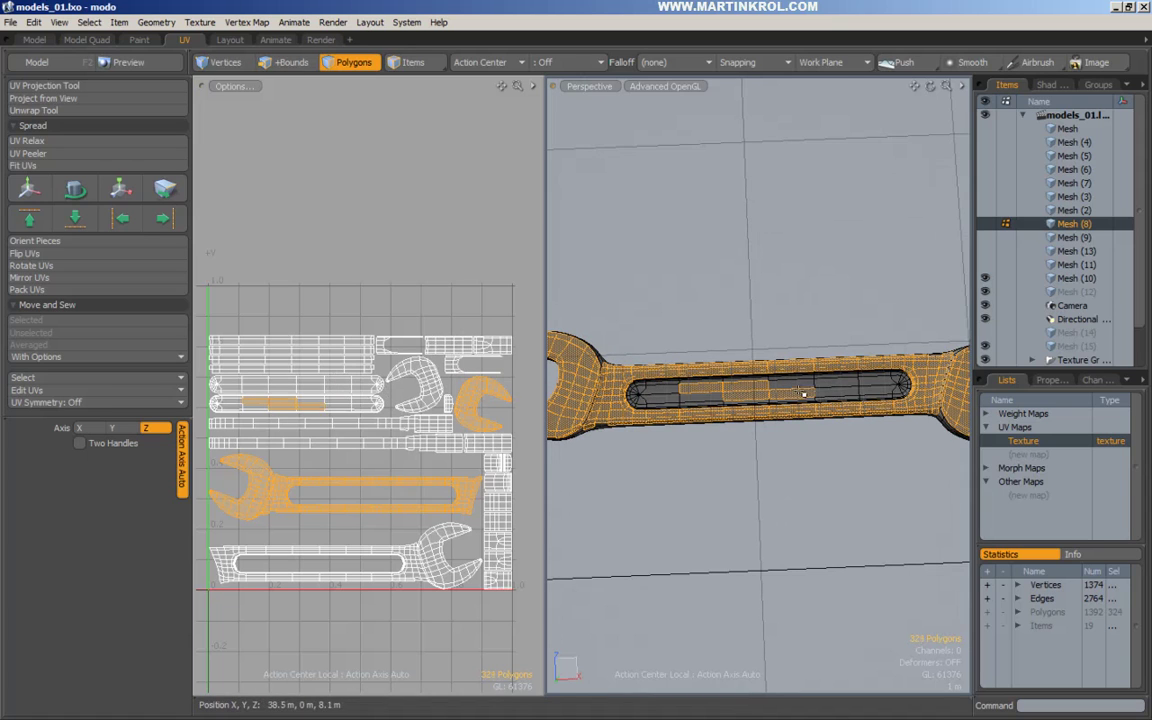
{"action": "double_click", "coordinate": [329, 406], "text": "shift"}
{"action": "left_click_drag", "start_coordinate": [722, 402], "coordinate": [651, 375], "text": "alt"}
{"action": "key", "text": "shift+Up"}
{"action": "key", "text": "shift+Down"}
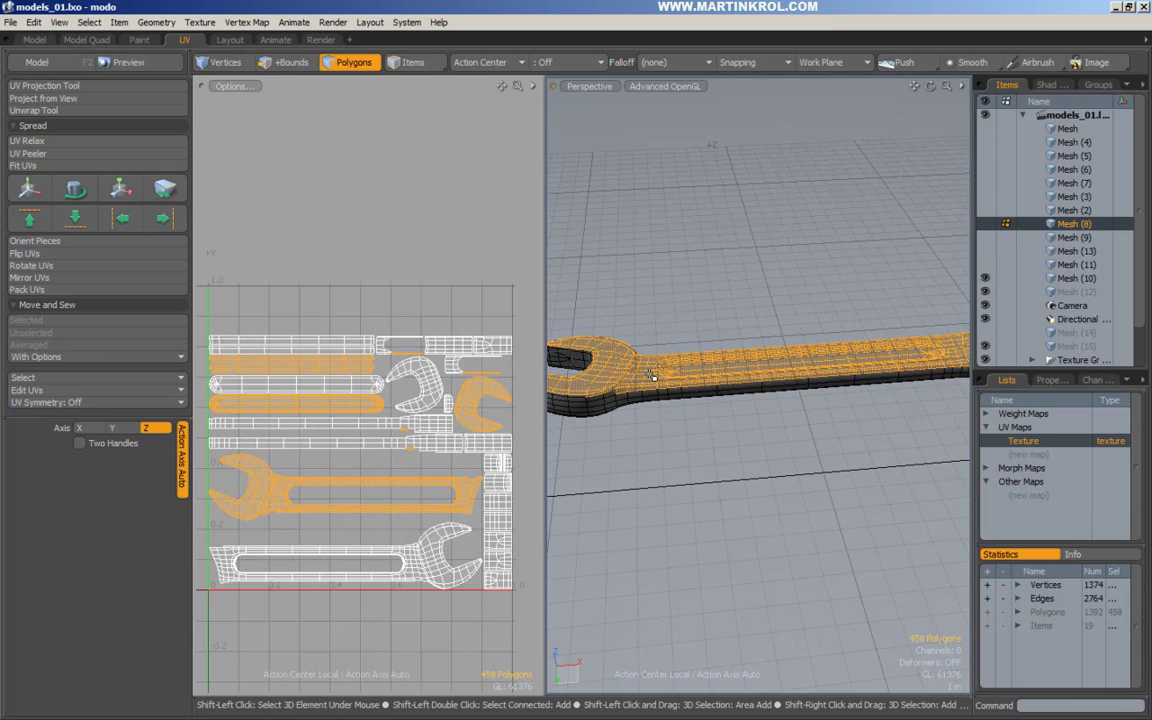
Step: Try adjusting the selected polygons along the rim of the wrench jaw, and clear the selection
{"action": "left_click_drag", "start_coordinate": [651, 375], "coordinate": [860, 405], "text": "ctrl+alt"}
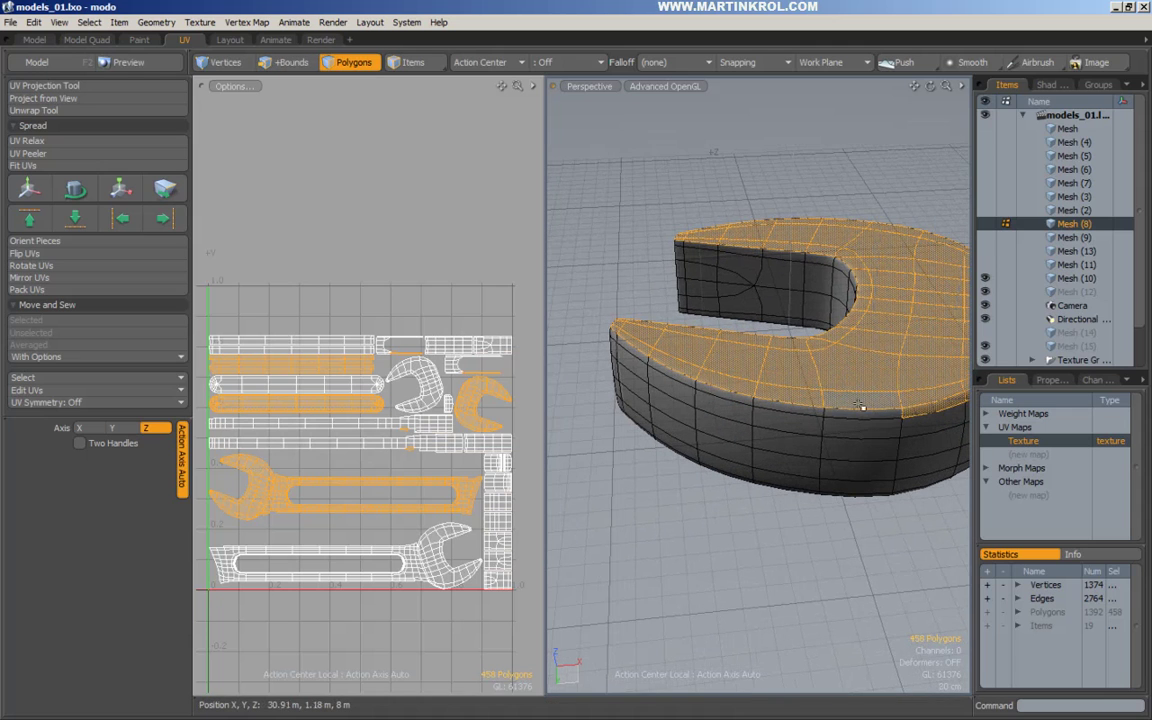
{"action": "left_click_drag", "start_coordinate": [667, 375], "coordinate": [719, 411], "text": "alt"}
{"action": "left_click_drag", "start_coordinate": [796, 394], "coordinate": [677, 420], "text": "alt"}
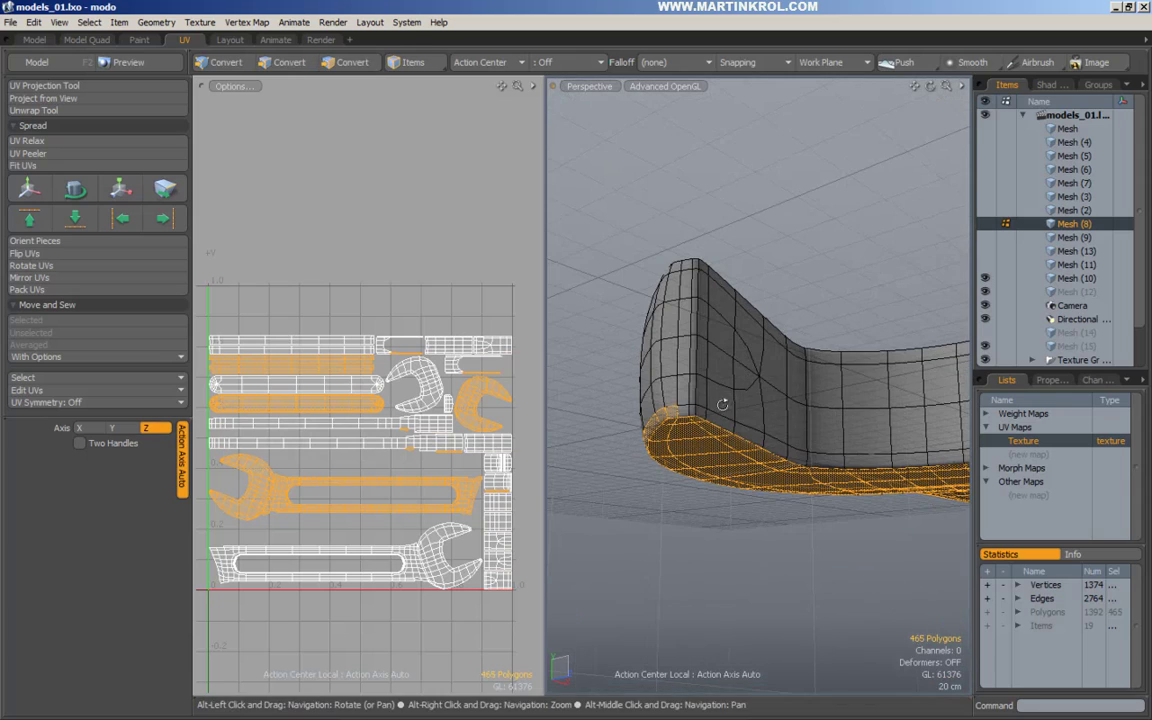
{"action": "left_click_drag", "start_coordinate": [826, 462], "coordinate": [728, 465], "text": "alt"}
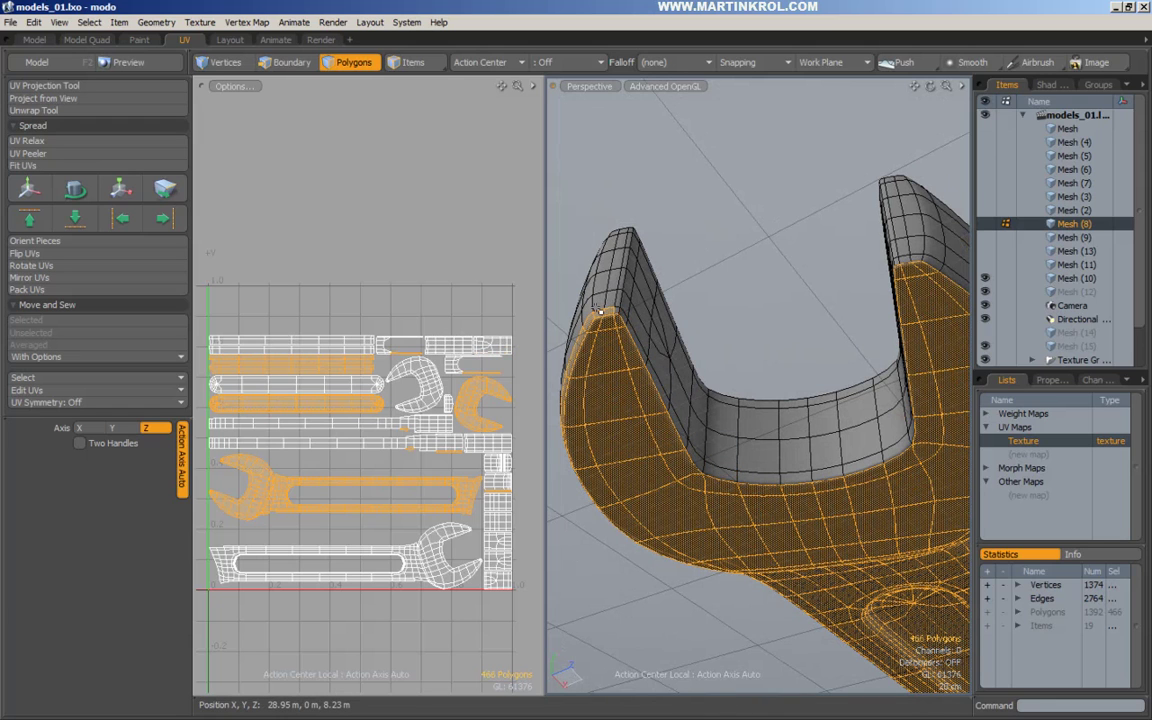
{"action": "left_click_drag", "start_coordinate": [612, 316], "coordinate": [918, 298], "text": "alt"}
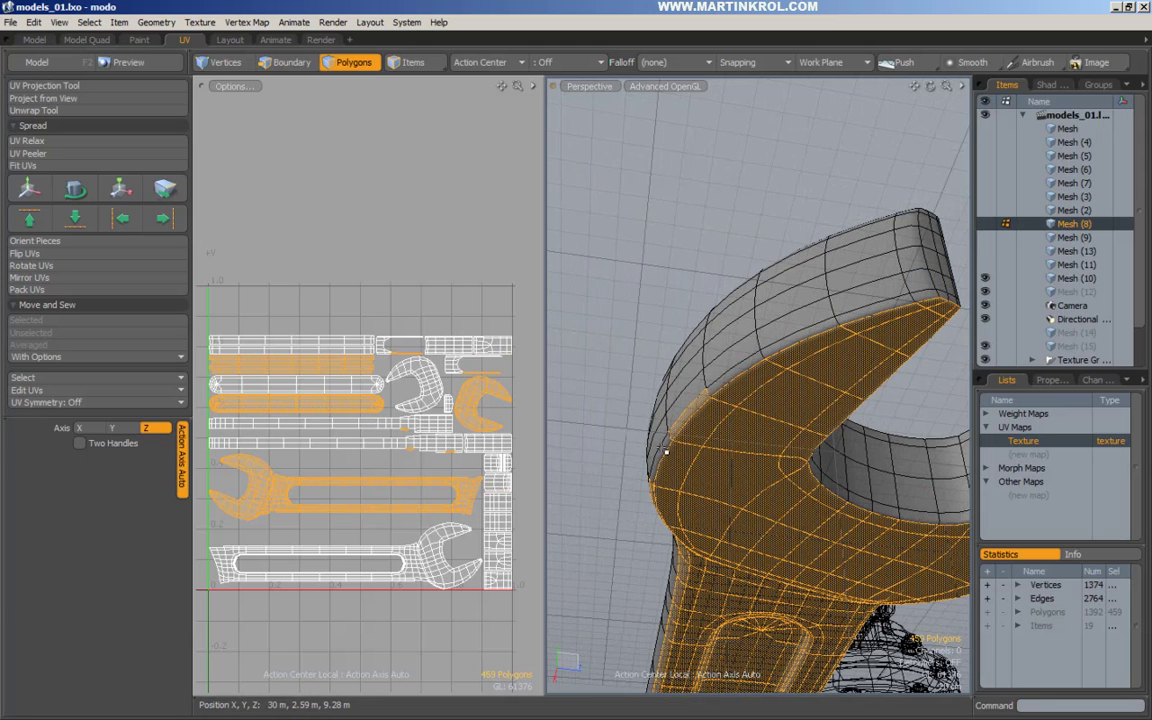
{"action": "left_click_drag", "start_coordinate": [690, 480], "coordinate": [873, 438], "text": "alt"}
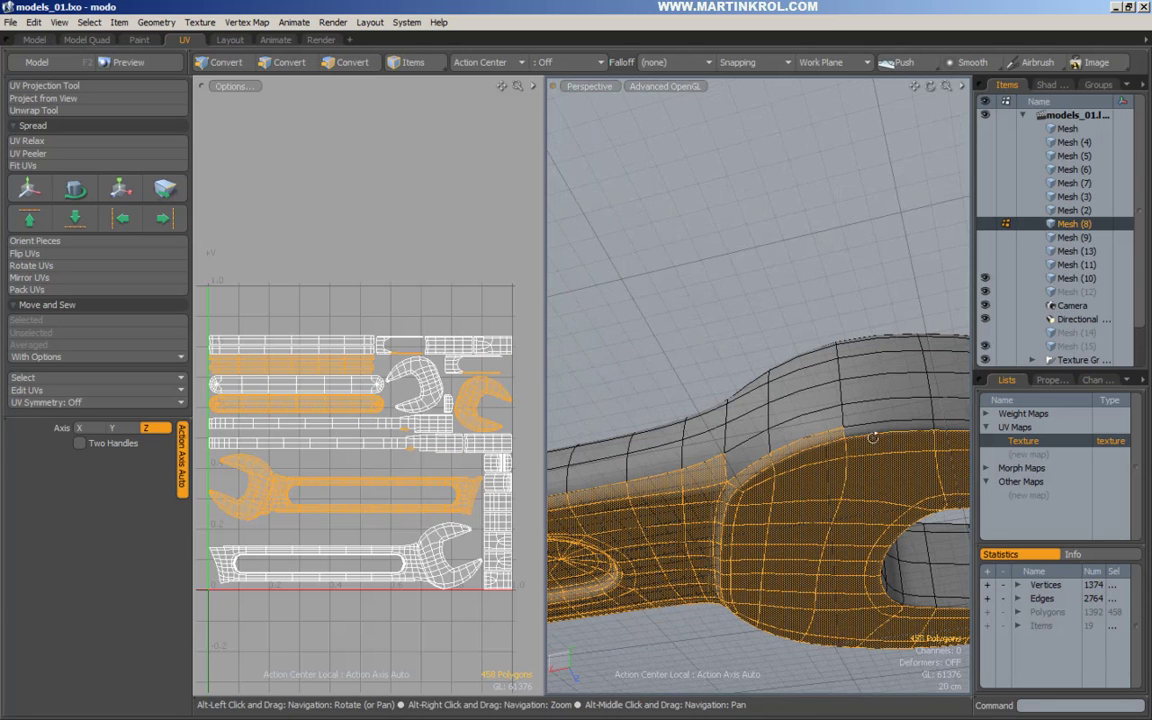
{"action": "scroll", "coordinate": [818, 440], "scroll_direction": "down", "scroll_amount": 2}
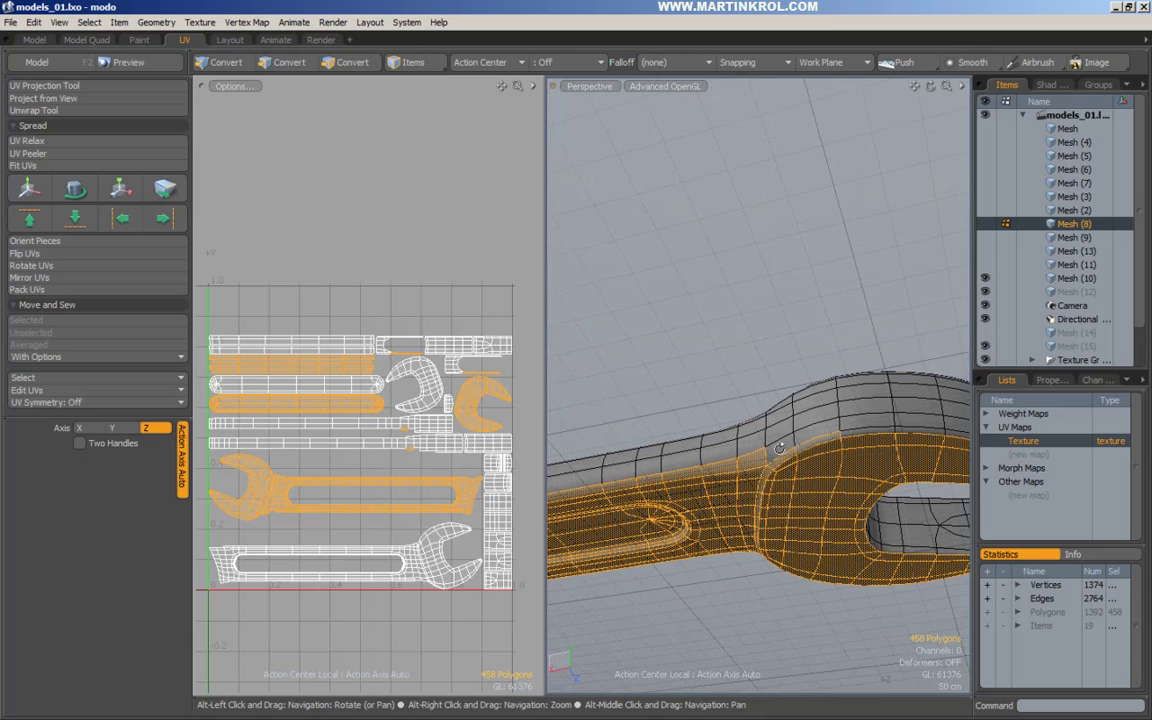
{"action": "left_click_drag", "start_coordinate": [780, 448], "coordinate": [800, 368], "text": "alt"}
{"action": "scroll", "coordinate": [763, 392], "scroll_direction": "down", "scroll_amount": 2}
{"action": "left_click", "coordinate": [864, 303]}
{"action": "scroll", "coordinate": [728, 352], "scroll_direction": "down", "scroll_amount": 2, "text": "alt"}
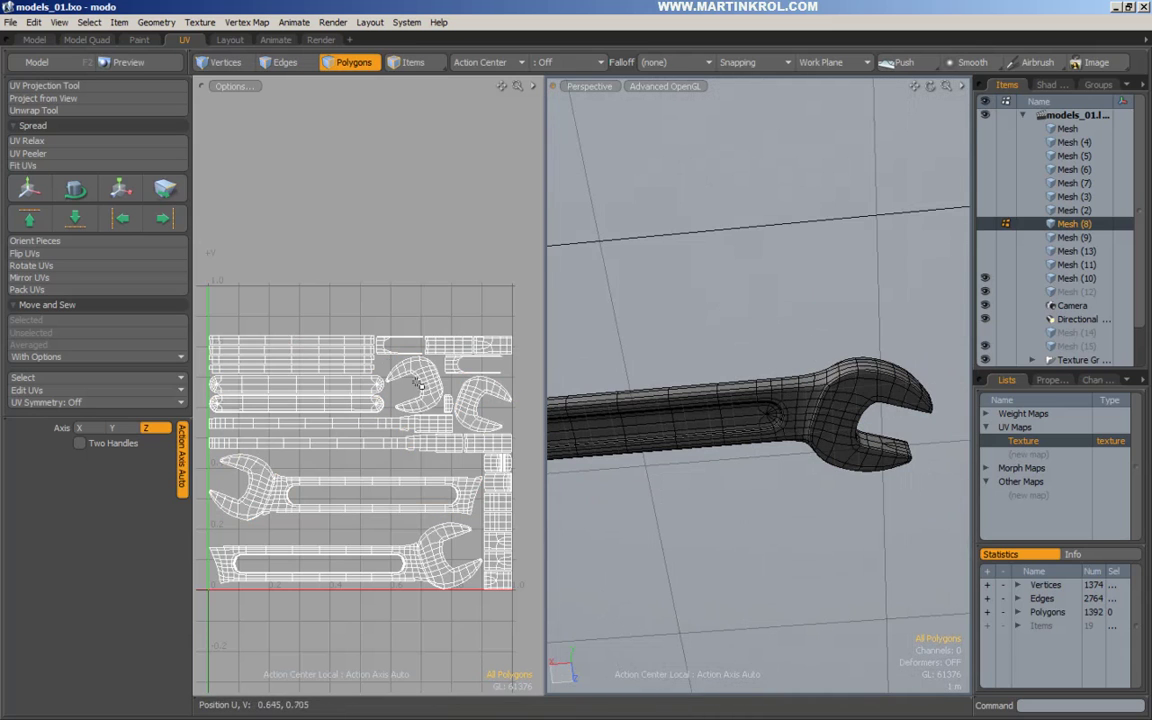
Step: Try growing a selection outward from the same body, head and slot-floor islands while excluding the long side strips
{"action": "double_click", "coordinate": [475, 392]}
{"action": "double_click", "coordinate": [268, 485], "text": "shift"}
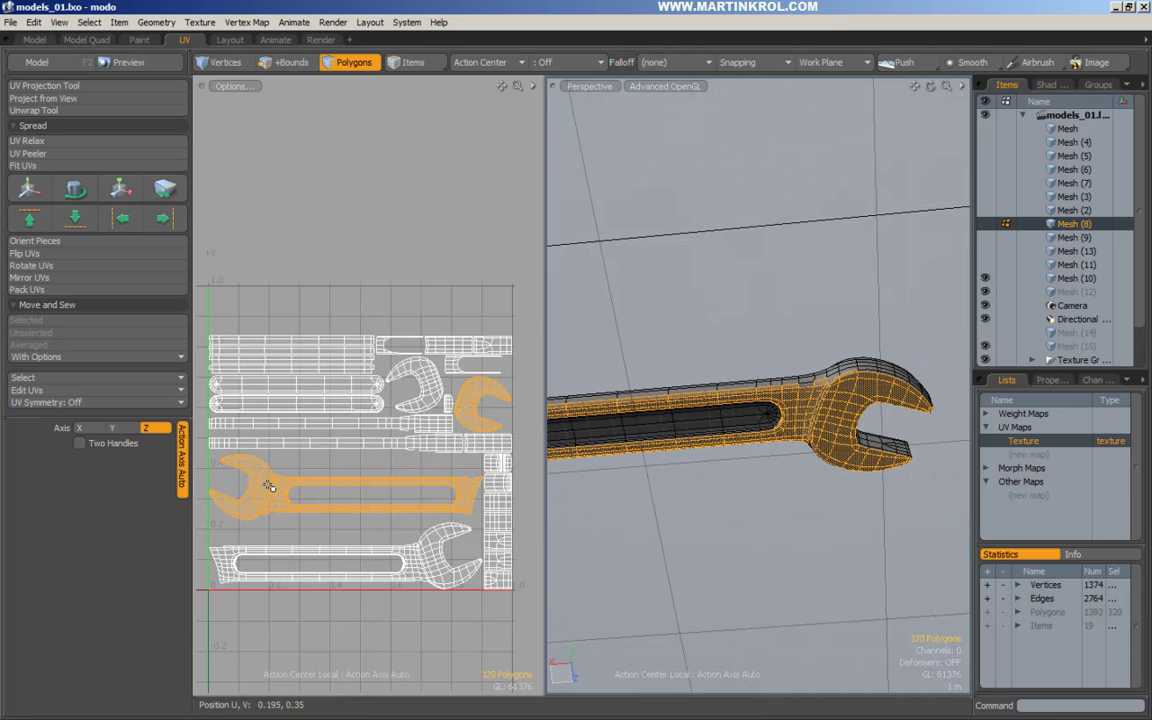
{"action": "double_click", "coordinate": [329, 407], "text": "shift"}
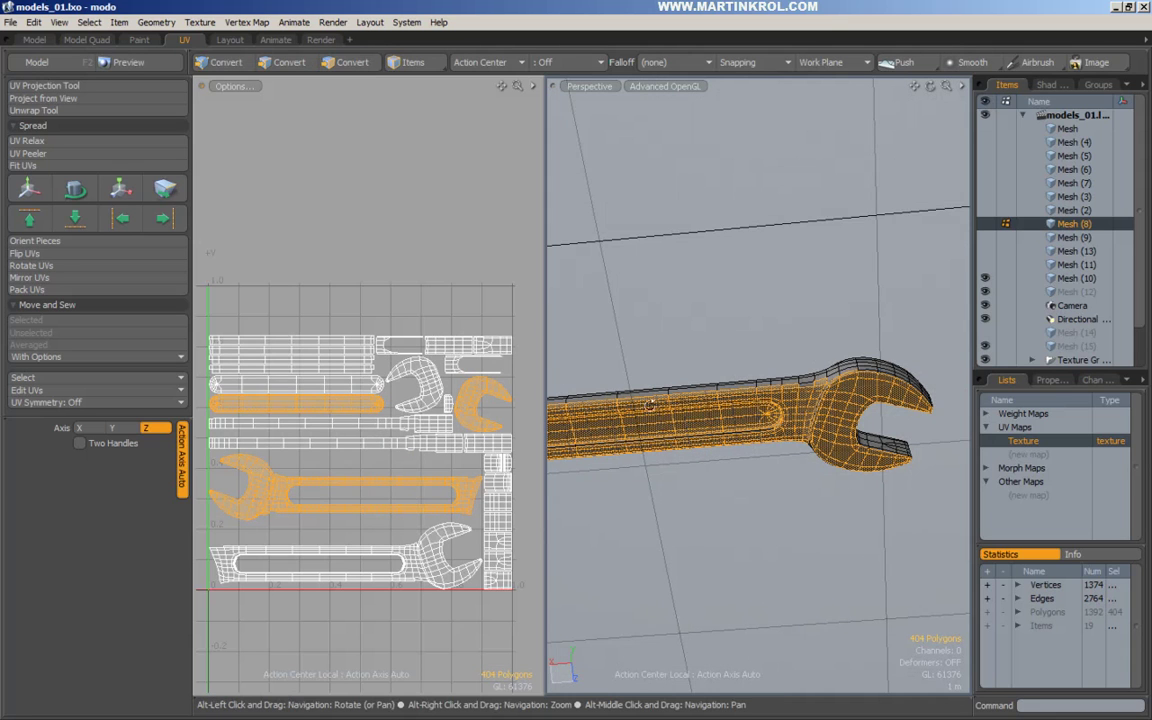
{"action": "left_click_drag", "start_coordinate": [780, 318], "coordinate": [739, 365], "text": "alt"}
{"action": "right_click_drag", "start_coordinate": [739, 365], "coordinate": [682, 388], "text": "alt"}
{"action": "middle_click_drag", "start_coordinate": [682, 388], "coordinate": [730, 377], "text": "alt"}
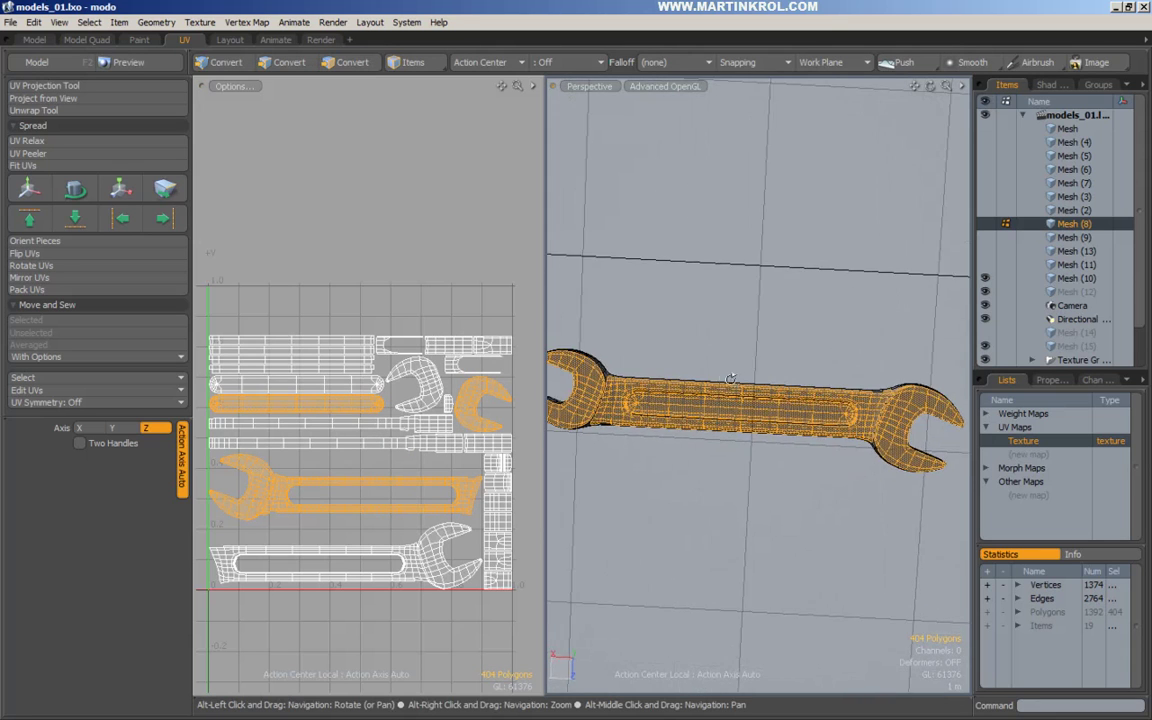
{"action": "right_click_drag", "start_coordinate": [730, 377], "coordinate": [724, 373], "text": "alt"}
{"action": "key", "text": "shift+Up"}
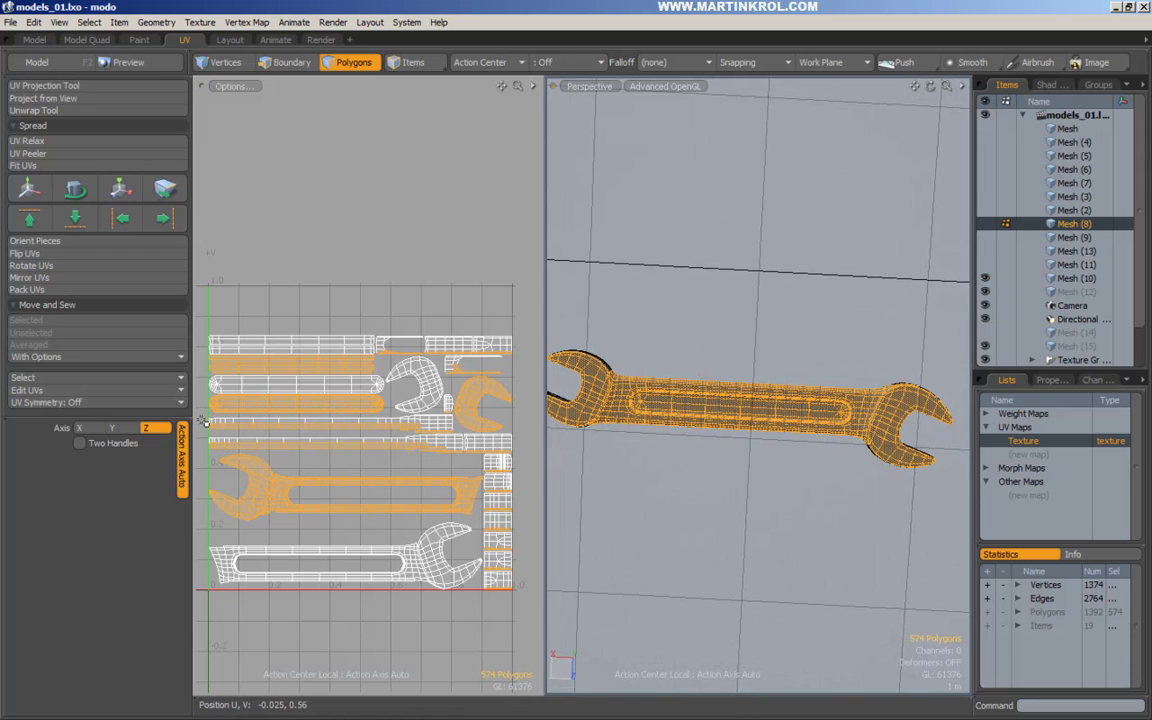
{"action": "double_click", "coordinate": [420, 453], "text": "ctrl"}
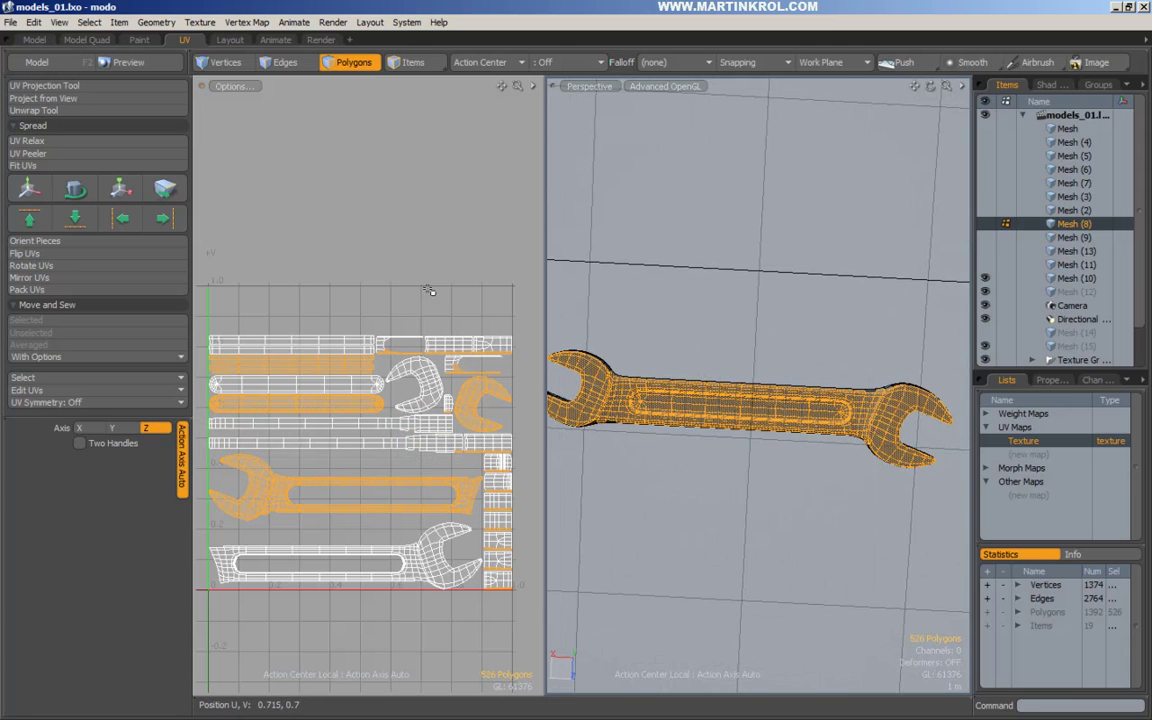
{"action": "left_click", "coordinate": [443, 262]}
Step: Switch to edge selection and select the edge loop along the rim of one wrench head
{"action": "key", "text": "alt"}
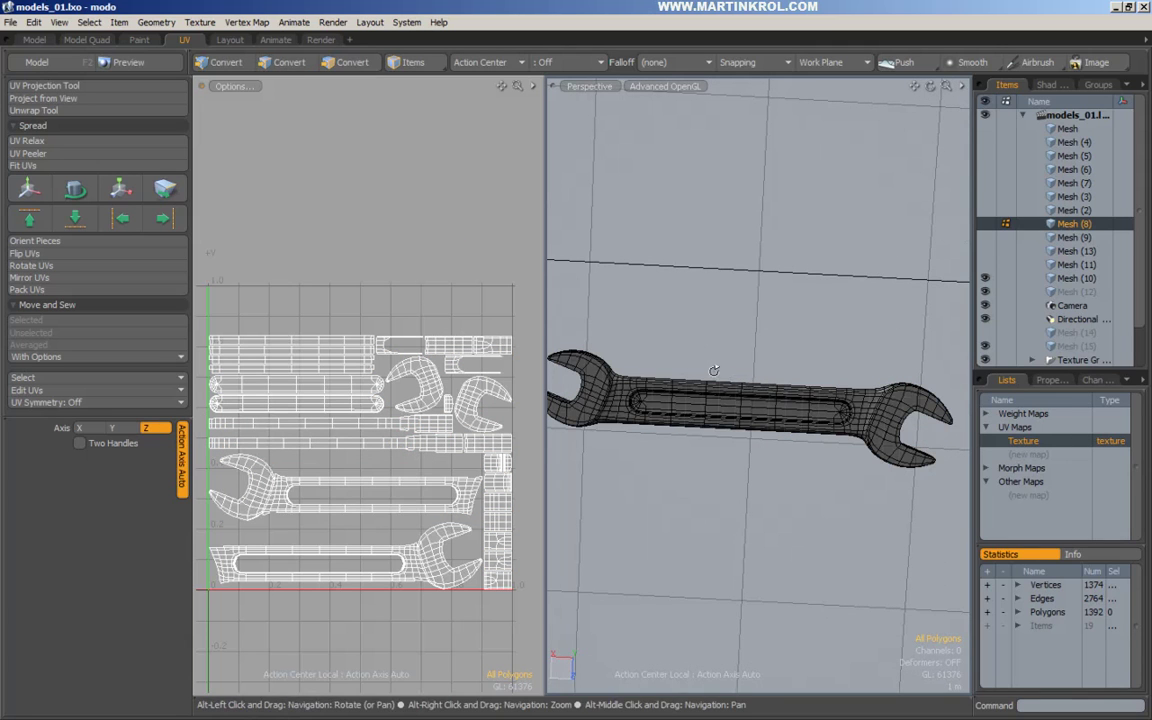
{"action": "left_click_drag", "start_coordinate": [714, 370], "coordinate": [722, 339], "text": "alt"}
{"action": "left_click", "coordinate": [286, 63]}
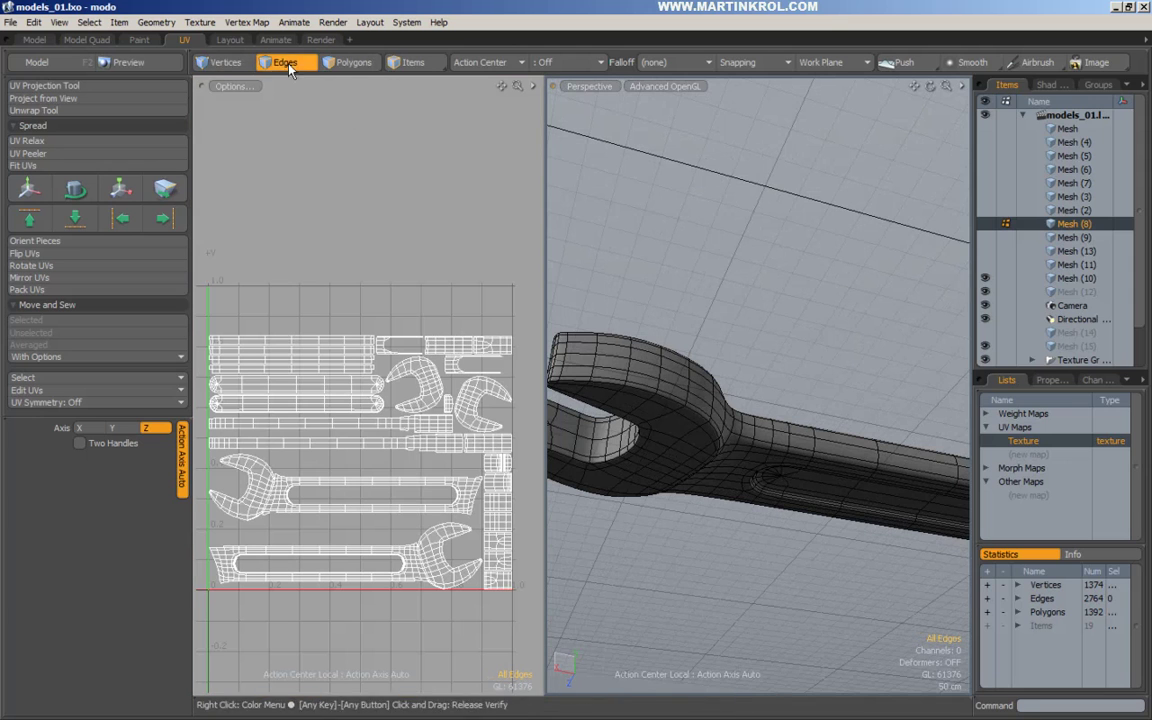
{"action": "left_click_drag", "start_coordinate": [748, 434], "coordinate": [792, 420], "text": "alt"}
{"action": "left_click_drag", "start_coordinate": [609, 353], "coordinate": [728, 386], "text": "alt+shift"}
{"action": "double_click", "coordinate": [736, 384]}
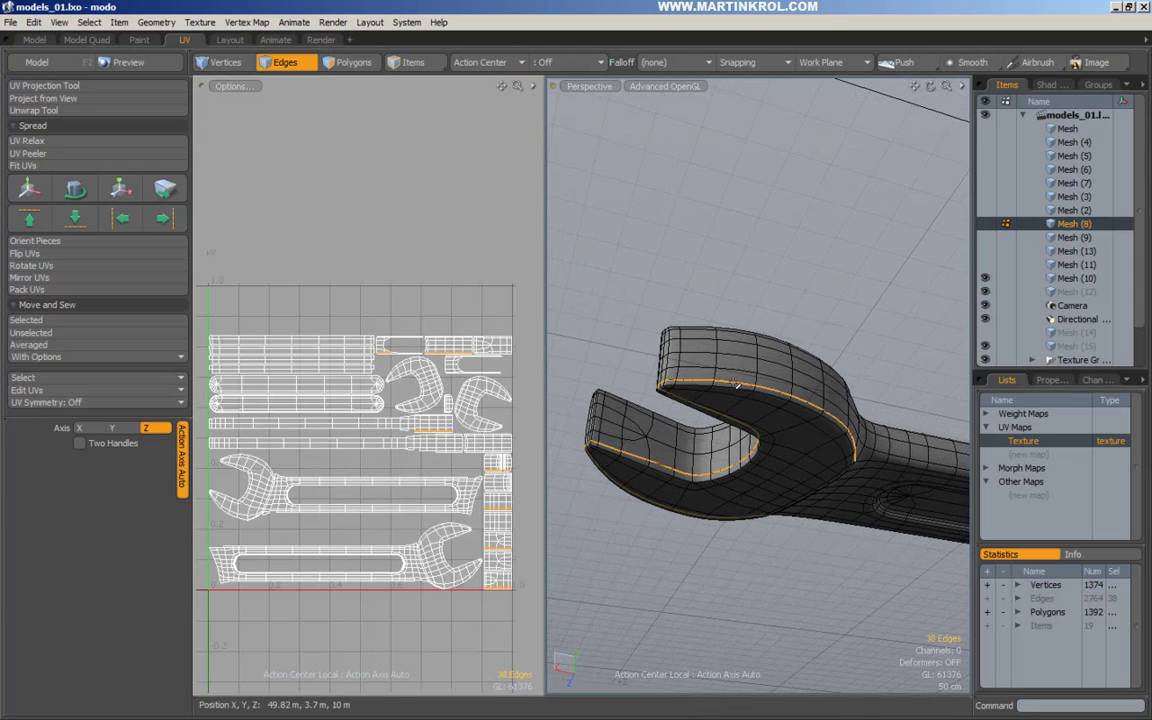
Step: Add the remaining rim edges along the handle and the opposite head to outline the whole flat face
{"action": "left_click_drag", "start_coordinate": [859, 452], "coordinate": [825, 315], "text": "alt"}
{"action": "left_click_drag", "start_coordinate": [708, 391], "coordinate": [620, 392], "text": "ctrl+alt"}
{"action": "left_click_drag", "start_coordinate": [800, 386], "coordinate": [846, 384], "text": "alt"}
{"action": "left_click_drag", "start_coordinate": [846, 384], "coordinate": [885, 380], "text": "ctrl+alt"}
{"action": "left_click_drag", "start_coordinate": [882, 318], "coordinate": [801, 372], "text": "alt+shift"}
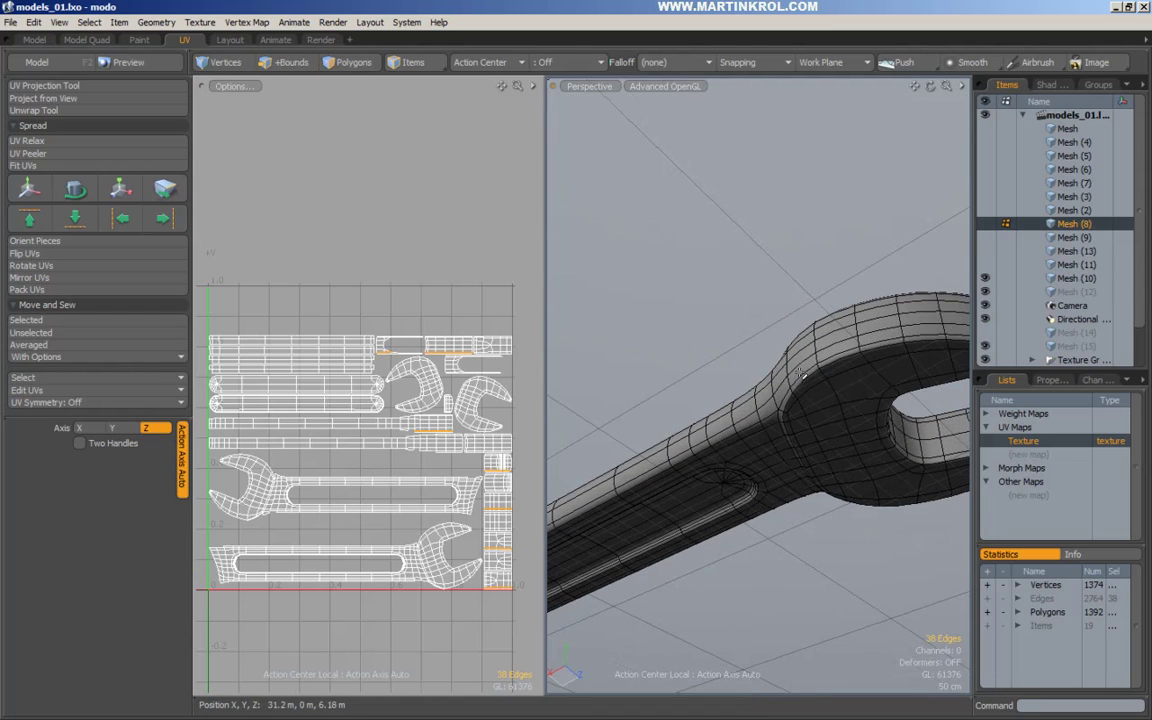
{"action": "double_click", "coordinate": [779, 414], "text": "shift"}
{"action": "double_click", "coordinate": [775, 414], "text": "shift"}
{"action": "left_click_drag", "start_coordinate": [805, 435], "coordinate": [570, 372], "text": "alt"}
{"action": "left_click_drag", "start_coordinate": [900, 318], "coordinate": [808, 397], "text": "alt+shift"}
{"action": "double_click", "coordinate": [769, 354], "text": "shift"}
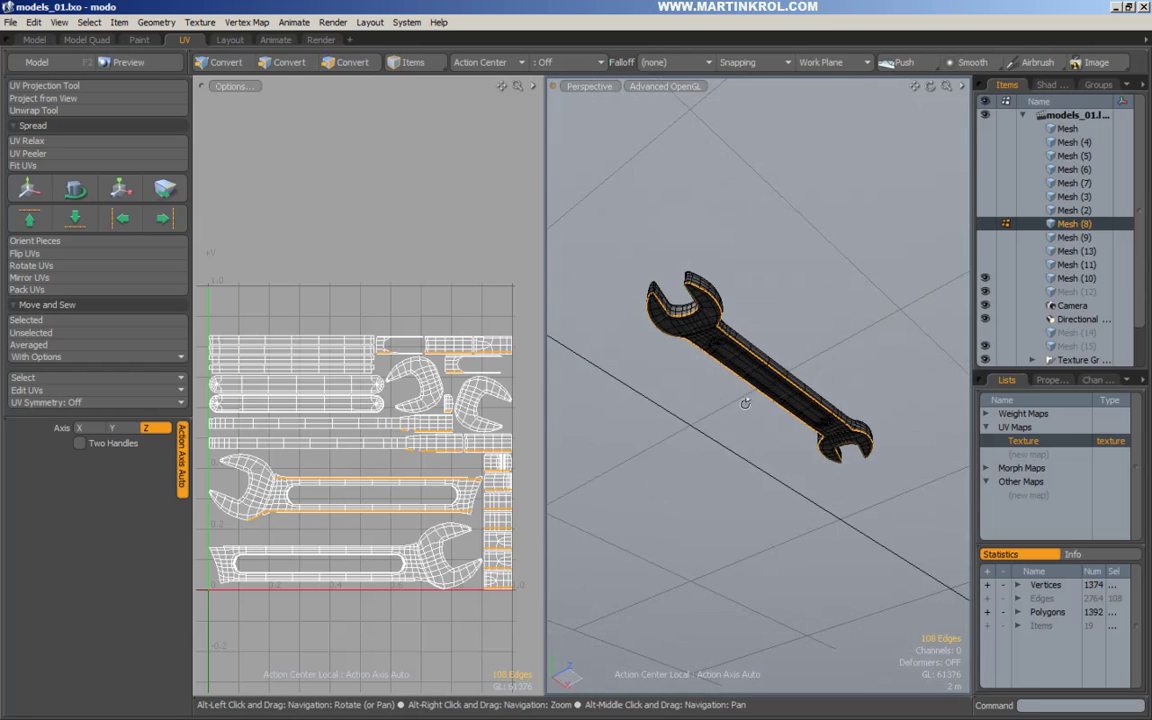
Step: Try extending the rim selection to the outer and jaw-opening edges on the other flat side of one wrench head
{"action": "left_click_drag", "start_coordinate": [687, 282], "coordinate": [778, 222], "text": "alt"}
{"action": "left_click_drag", "start_coordinate": [690, 348], "coordinate": [826, 360], "text": "ctrl+alt"}
{"action": "left_click_drag", "start_coordinate": [671, 430], "coordinate": [724, 453], "text": "alt"}
{"action": "right_click_drag", "start_coordinate": [724, 453], "coordinate": [749, 503], "text": "alt"}
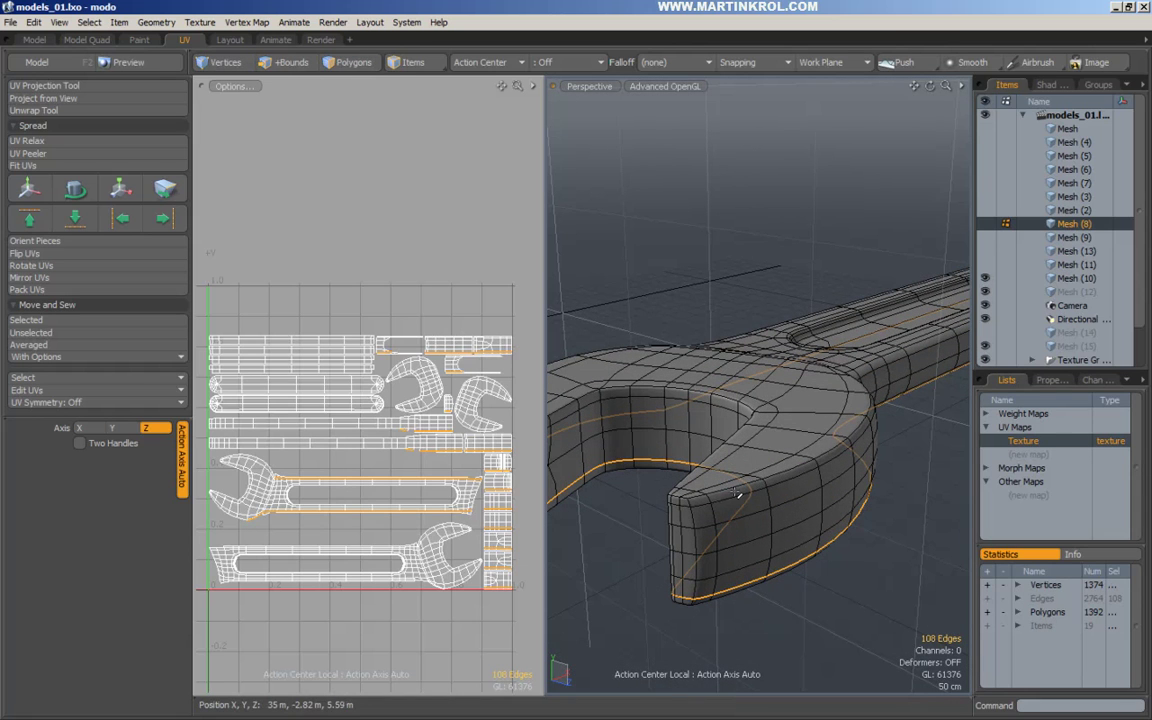
{"action": "left_click_drag", "start_coordinate": [740, 497], "coordinate": [657, 495], "text": "alt"}
{"action": "double_click", "coordinate": [702, 515], "text": "shift"}
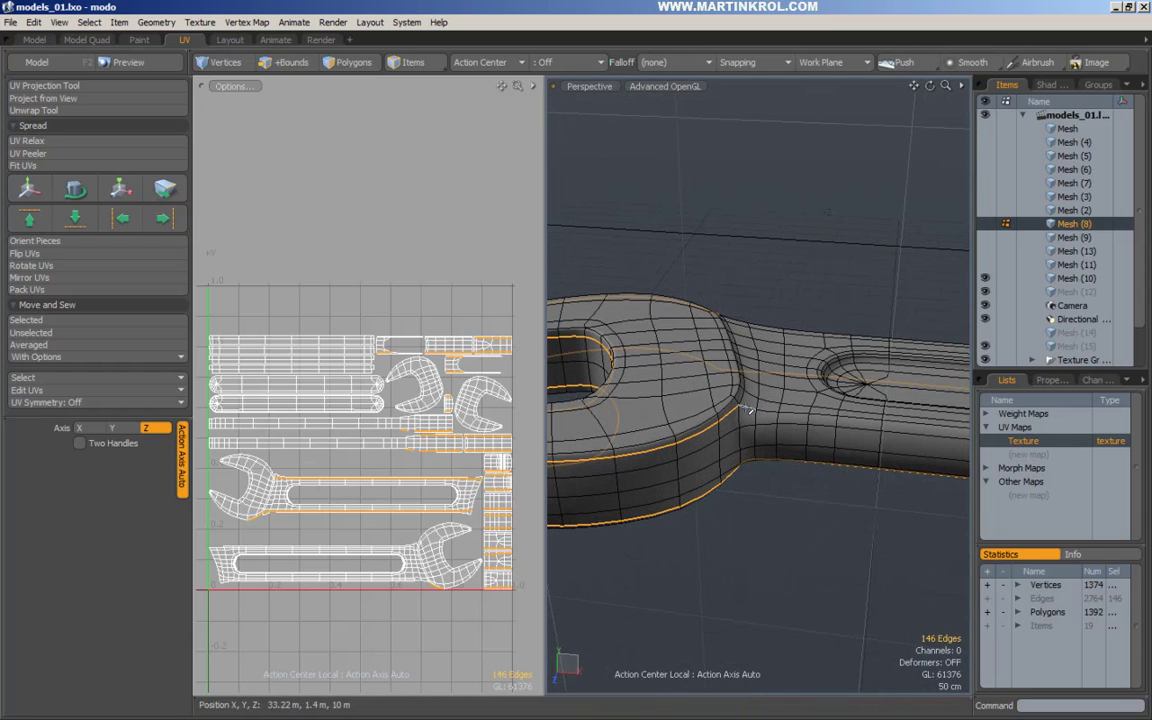
Step: Try adding the two long handle rims and the opposite head's outline on the same flat side
{"action": "left_click_drag", "start_coordinate": [748, 408], "coordinate": [852, 398], "text": "alt"}
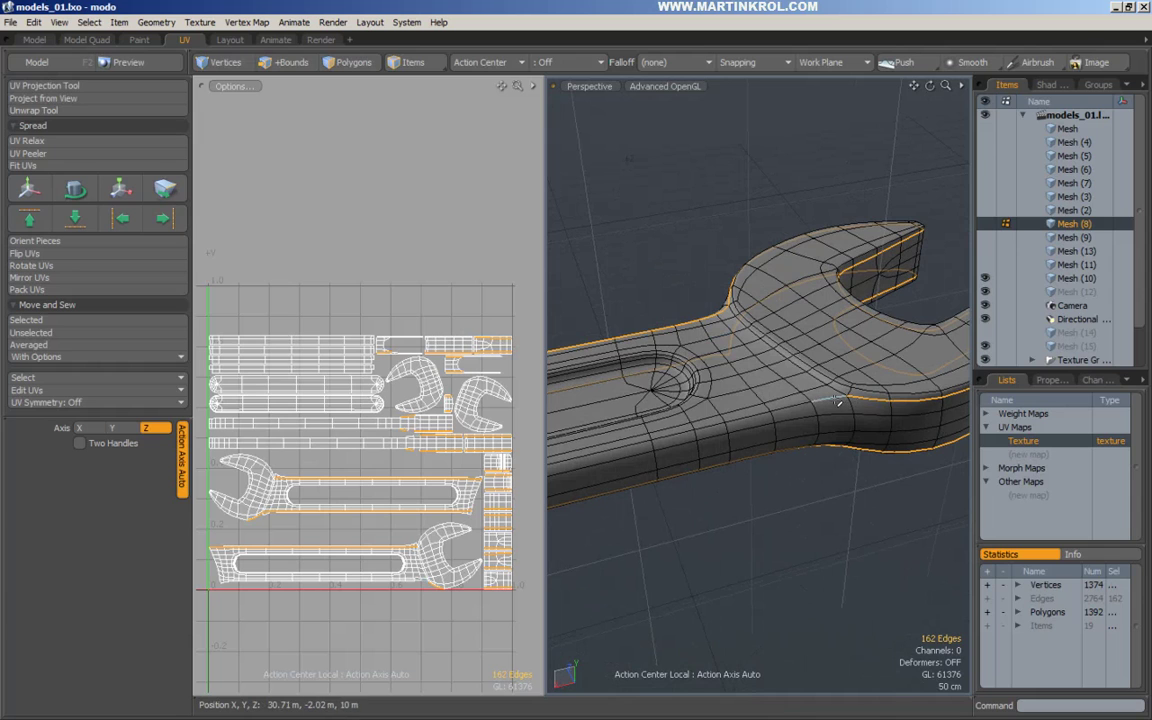
{"action": "double_click", "coordinate": [838, 401], "text": "shift"}
{"action": "right_click_drag", "start_coordinate": [838, 403], "coordinate": [700, 433], "text": "alt"}
{"action": "middle_click_drag", "start_coordinate": [700, 433], "coordinate": [909, 380], "text": "alt"}
{"action": "right_click_drag", "start_coordinate": [790, 412], "coordinate": [846, 415], "text": "alt"}
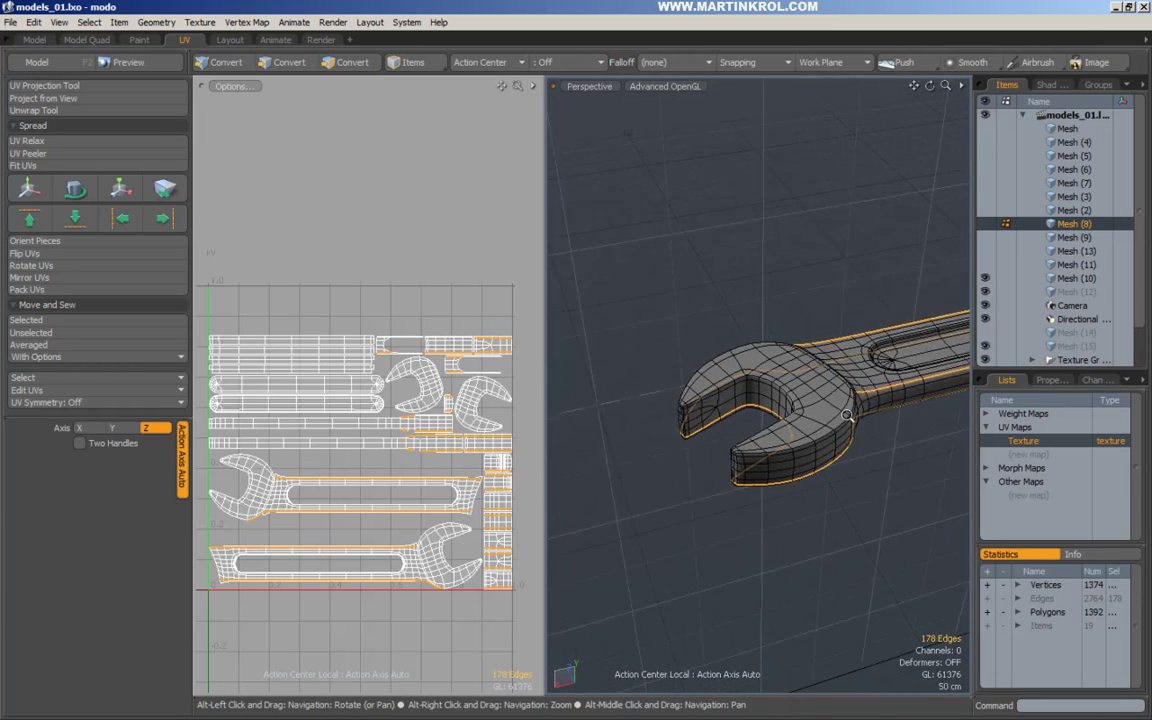
{"action": "scroll", "coordinate": [846, 415], "scroll_direction": "up", "scroll_amount": 5}
{"action": "double_click", "coordinate": [874, 377], "text": "shift"}
{"action": "scroll", "coordinate": [873, 377], "scroll_direction": "down", "scroll_amount": 5}
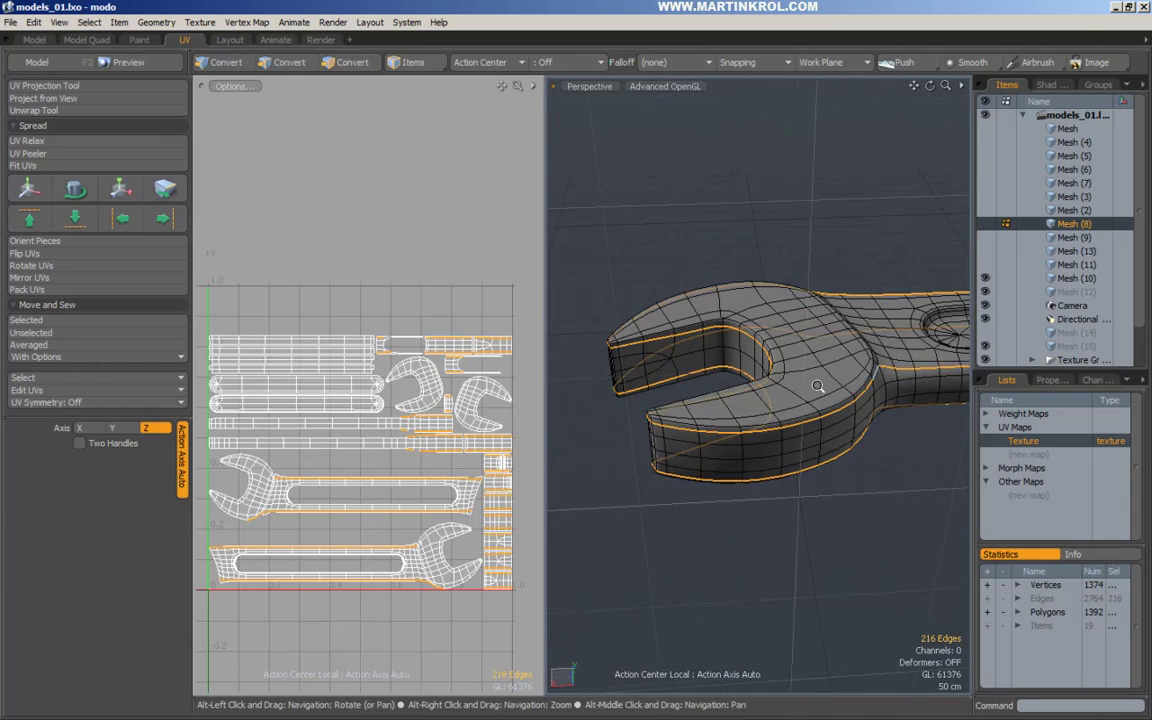
Step: Try adding the vertical corner edges at the tip of the head's jaw
{"action": "left_click_drag", "start_coordinate": [820, 388], "coordinate": [785, 372], "text": "alt"}
{"action": "scroll", "coordinate": [687, 414], "scroll_direction": "up", "scroll_amount": 5}
{"action": "left_click_drag", "start_coordinate": [690, 408], "coordinate": [730, 386], "text": "alt"}
{"action": "scroll", "coordinate": [730, 386], "scroll_direction": "up", "scroll_amount": 2}
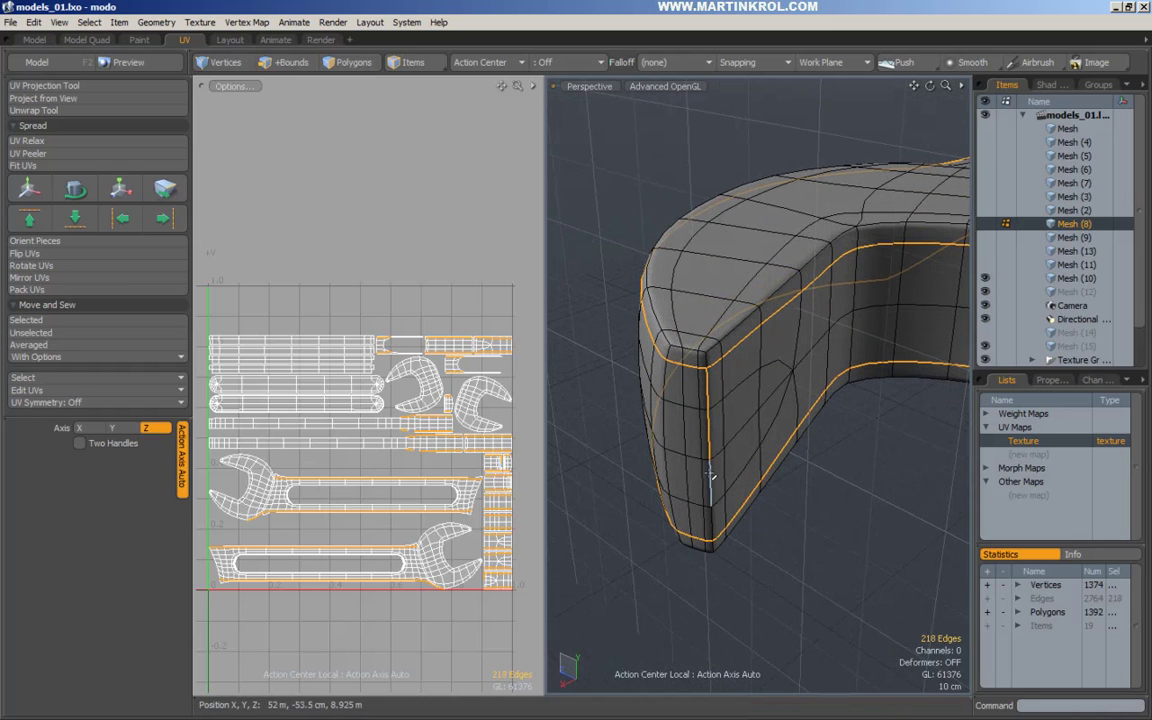
{"action": "scroll", "coordinate": [802, 326], "scroll_direction": "down", "scroll_amount": 2}
{"action": "left_click_drag", "start_coordinate": [802, 326], "coordinate": [758, 322], "text": "alt"}
Step: Restart the edge selection with the upper and lower rims of one head's jaw opening and outer curve
{"action": "left_click", "coordinate": [785, 318]}
{"action": "double_click", "coordinate": [752, 322]}
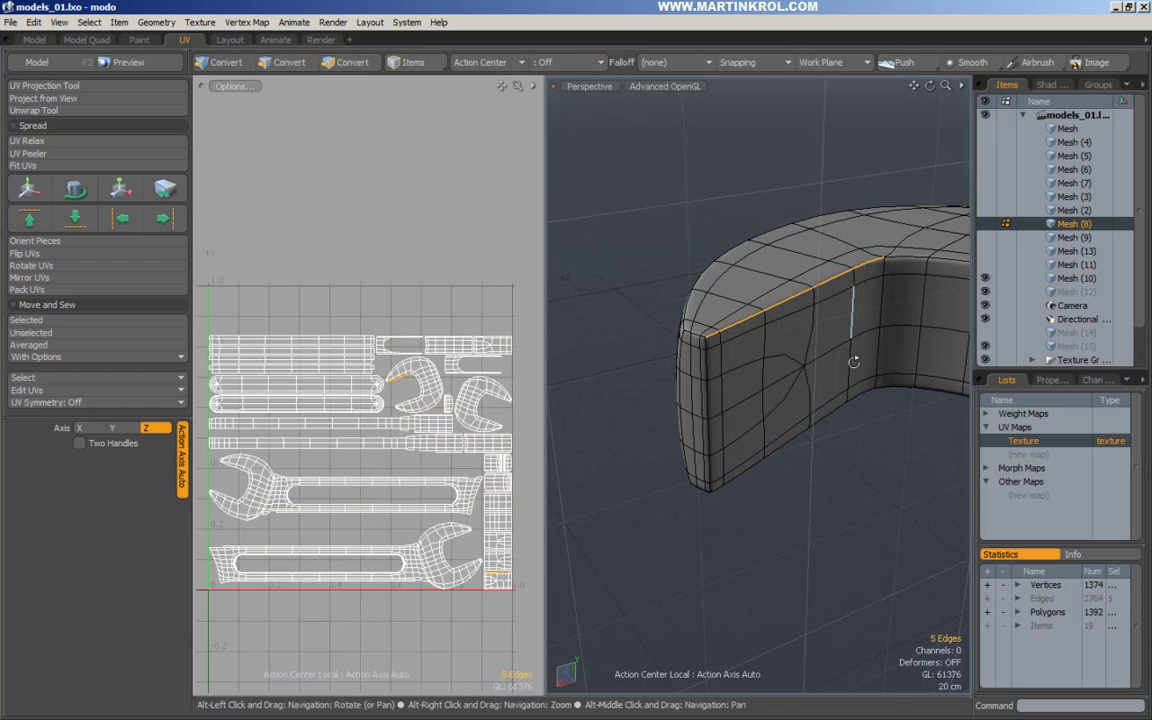
{"action": "left_click_drag", "start_coordinate": [793, 448], "coordinate": [733, 458], "text": "alt"}
{"action": "double_click", "coordinate": [781, 450], "text": "shift"}
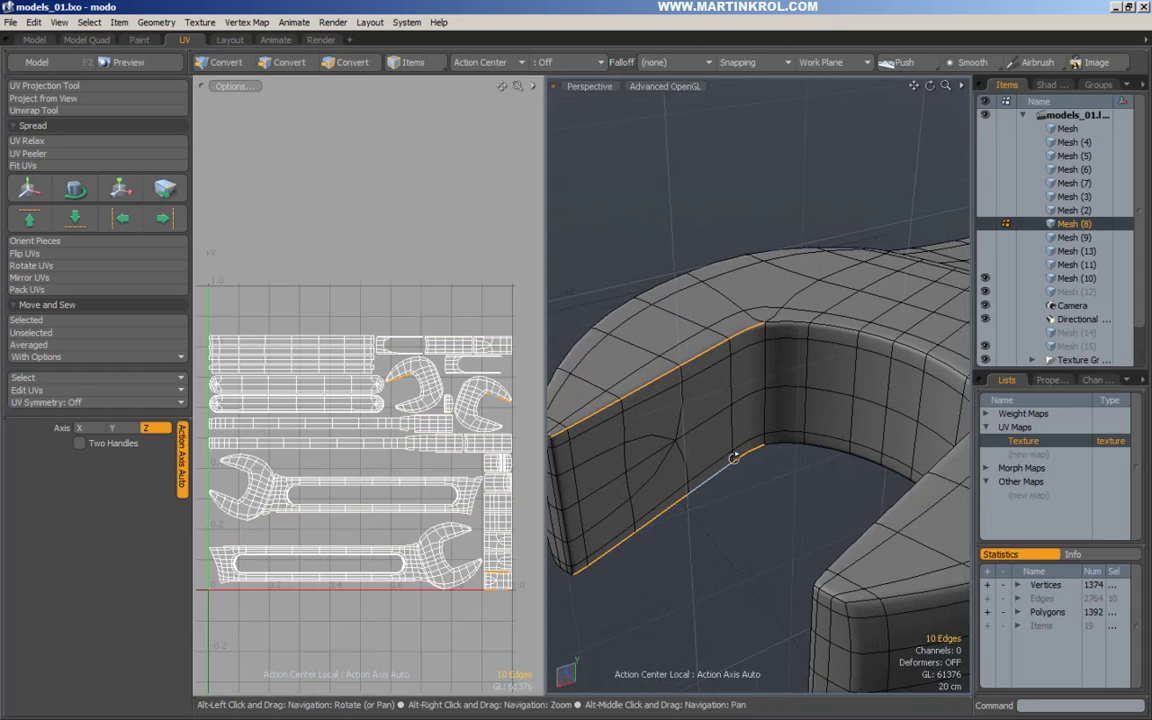
{"action": "double_click", "coordinate": [801, 324], "text": "shift"}
{"action": "left_click_drag", "start_coordinate": [801, 324], "coordinate": [658, 478], "text": "alt"}
{"action": "double_click", "coordinate": [737, 390], "text": "shift"}
{"action": "double_click", "coordinate": [790, 548], "text": "shift"}
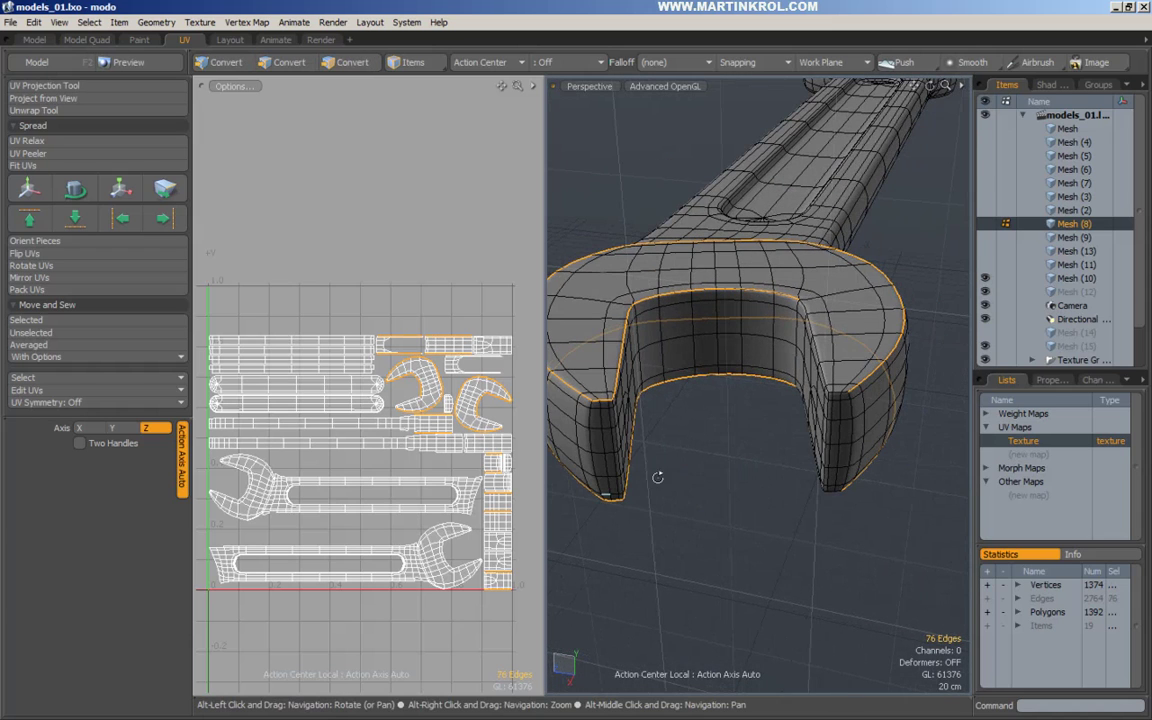
Step: Add the short lower rim edges across the end of the same head's second jaw tip
{"action": "left_click_drag", "start_coordinate": [815, 505], "coordinate": [836, 487], "text": "alt"}
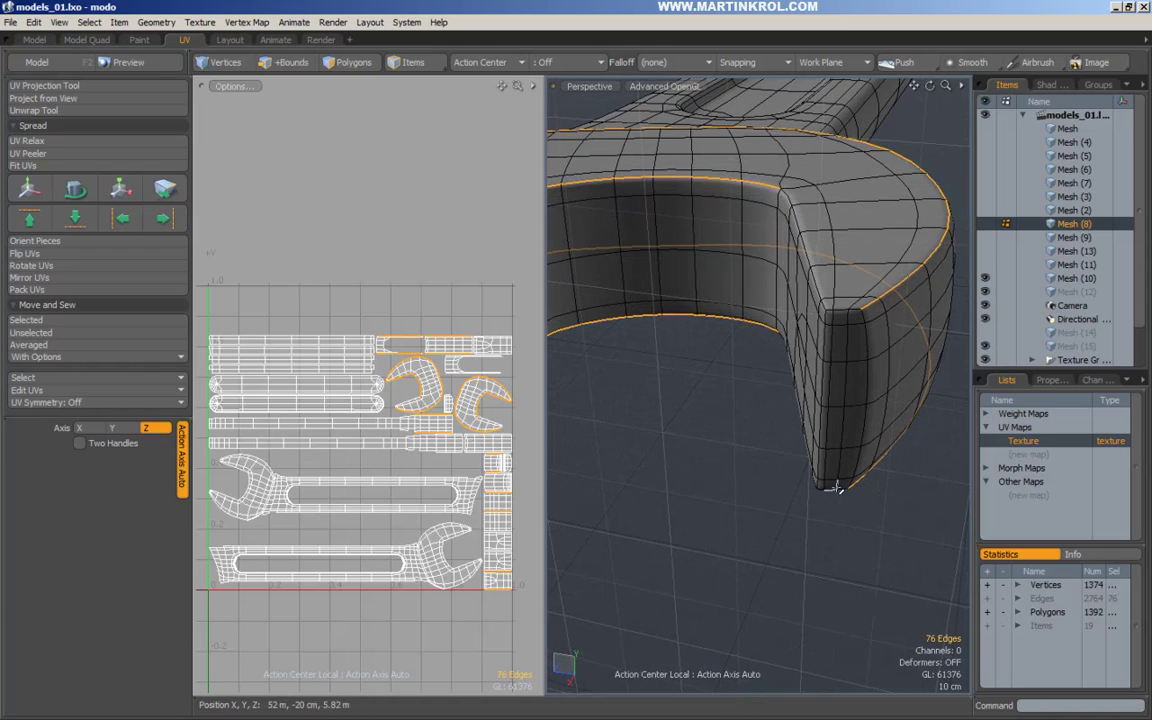
{"action": "left_click_drag", "start_coordinate": [759, 441], "coordinate": [762, 420], "text": "alt"}
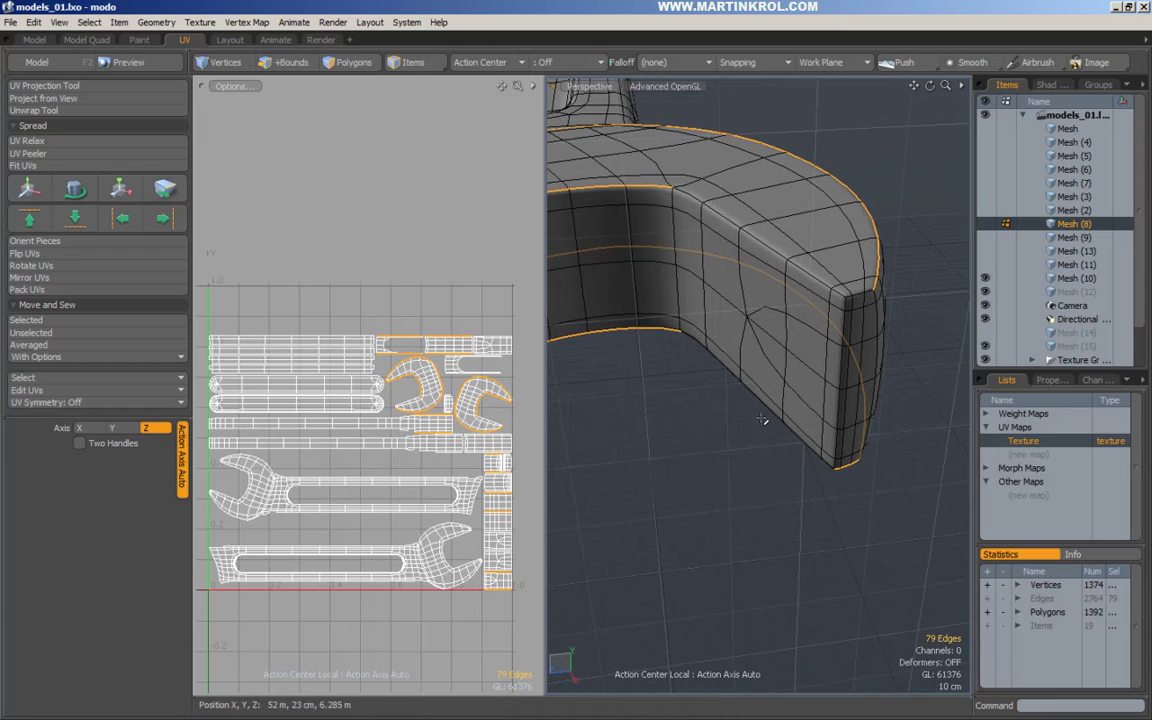
{"action": "mouse_move", "coordinate": [808, 447]}
{"action": "left_mouse_down", "text": "alt"}
{"action": "mouse_move", "coordinate": [609, 411]}
{"action": "mouse_move", "coordinate": [697, 445]}
{"action": "mouse_move", "coordinate": [891, 439]}
{"action": "mouse_move", "coordinate": [828, 445]}
{"action": "mouse_move", "coordinate": [764, 424]}
{"action": "mouse_move", "coordinate": [801, 426]}
{"action": "left_mouse_up", "text": "alt"}
{"action": "scroll", "coordinate": [801, 426], "scroll_direction": "up", "scroll_amount": 2}
Step: Add the opposite head's upper rim to the selection, covering its outer curve, jaw opening and tips
{"action": "double_click", "coordinate": [814, 426]}
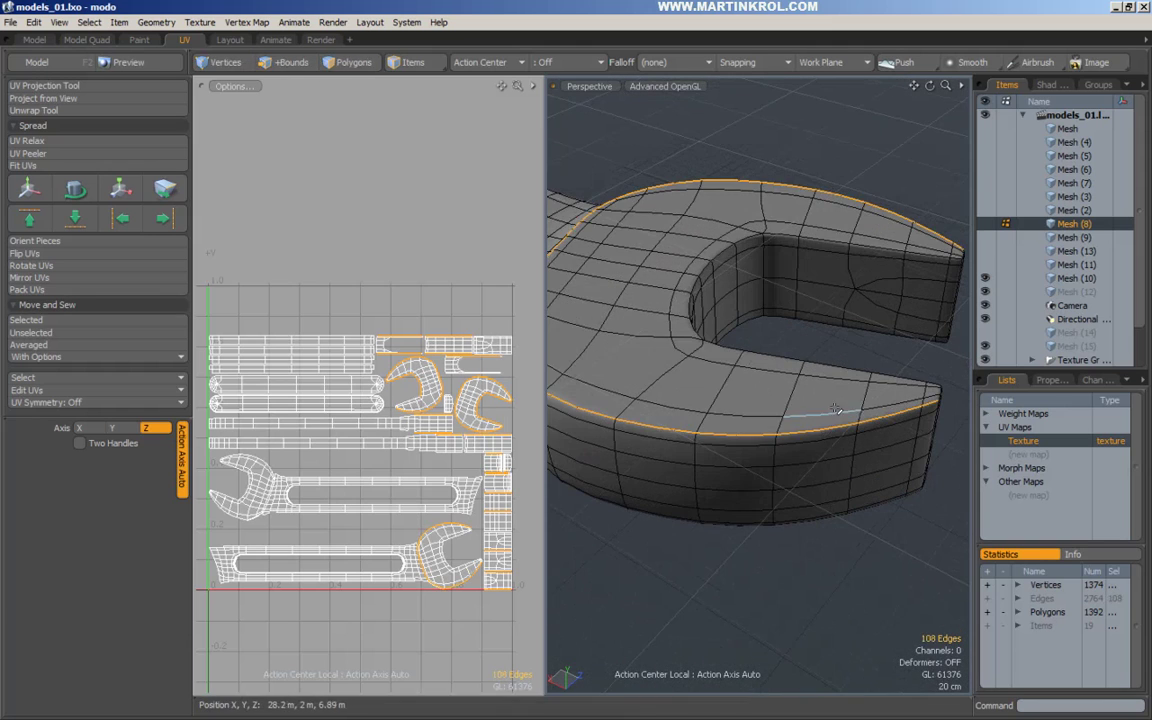
{"action": "left_click_drag", "start_coordinate": [878, 345], "coordinate": [790, 390], "text": "alt"}
{"action": "left_click_drag", "start_coordinate": [790, 390], "coordinate": [797, 447], "text": "alt+shift"}
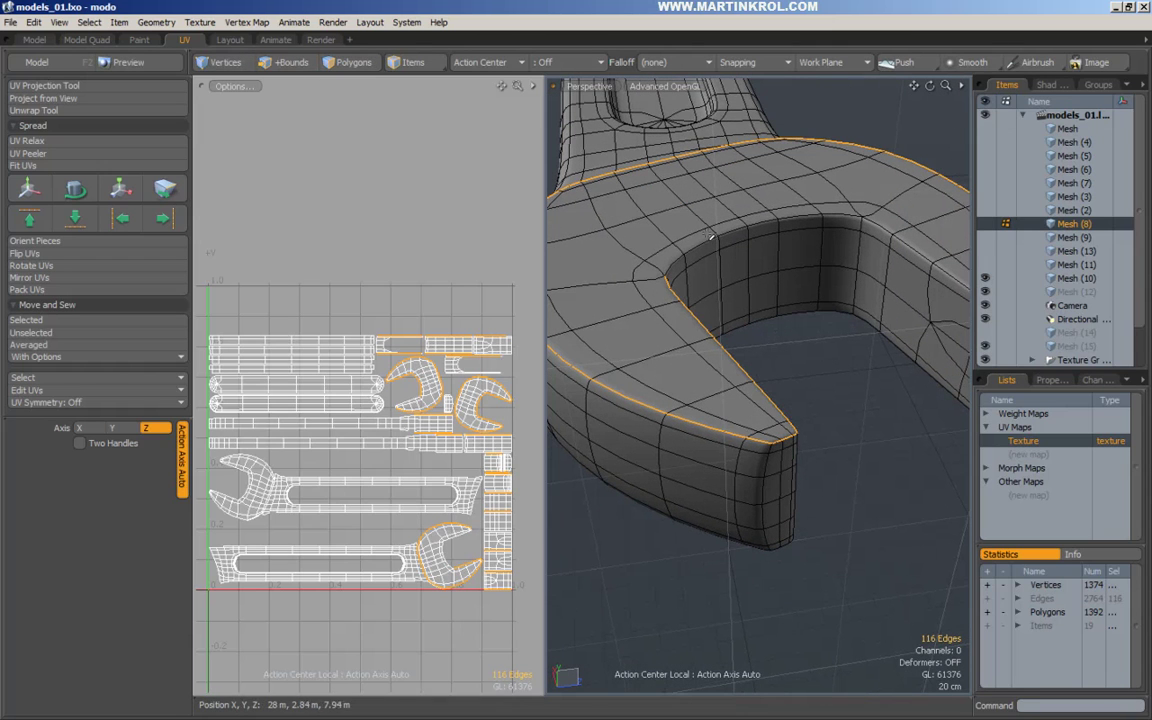
{"action": "double_click", "coordinate": [880, 226], "text": "shift"}
{"action": "left_click_drag", "start_coordinate": [880, 227], "coordinate": [730, 275], "text": "alt+shift"}
{"action": "left_click_drag", "start_coordinate": [922, 366], "coordinate": [864, 472], "text": "alt"}
{"action": "left_click", "coordinate": [876, 382], "text": "shift"}
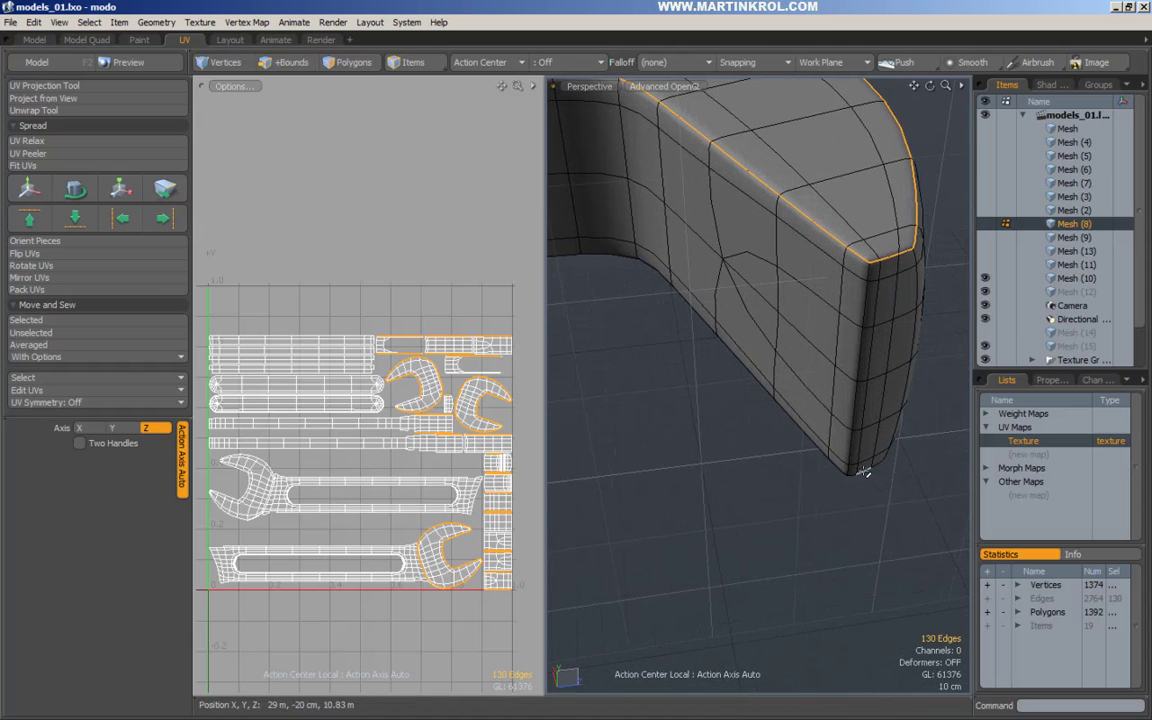
Step: Add the lower rim of that same head, covering its jaw opening, both tips and outer curve
{"action": "double_click", "coordinate": [812, 447], "text": "shift"}
{"action": "scroll", "coordinate": [874, 455], "scroll_direction": "down", "scroll_amount": 4, "text": "alt"}
{"action": "left_click", "coordinate": [690, 338], "text": "shift"}
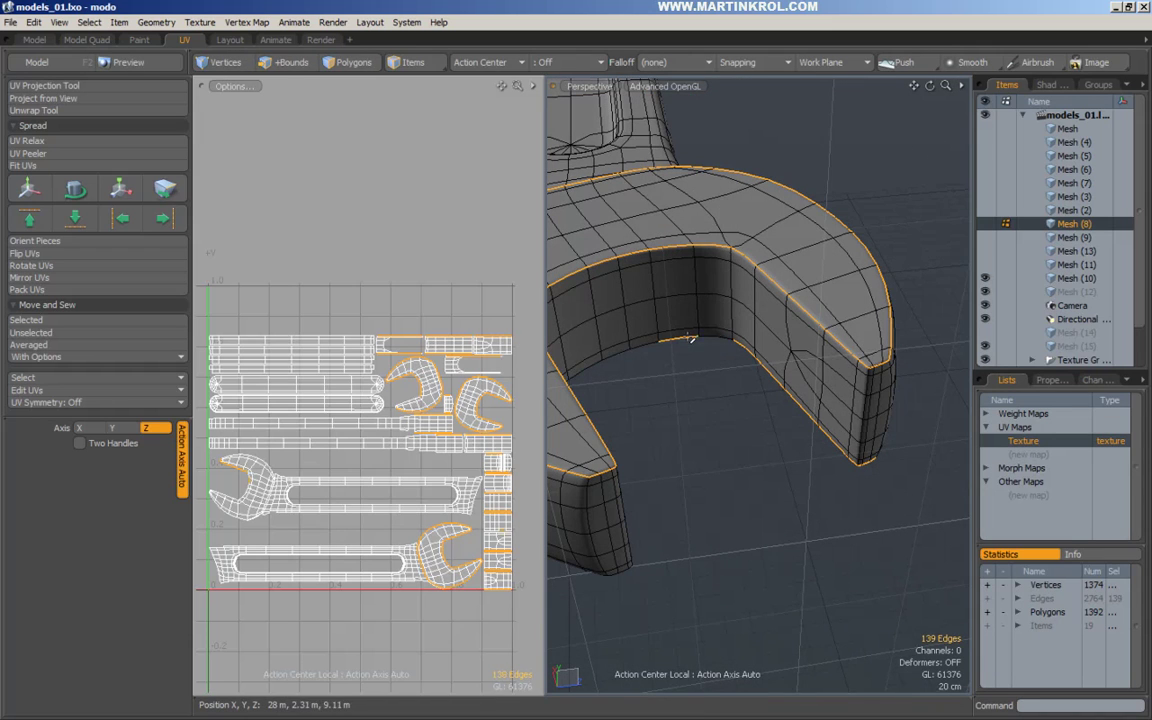
{"action": "left_click", "coordinate": [624, 577], "text": "shift"}
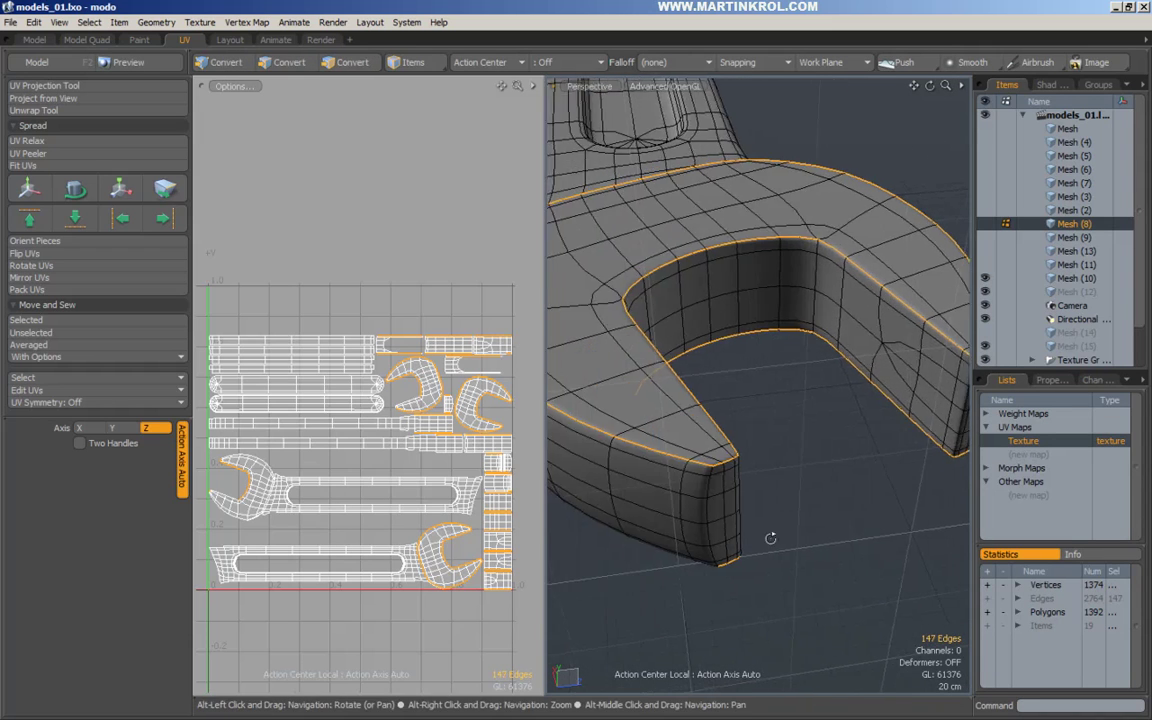
{"action": "left_click_drag", "start_coordinate": [764, 537], "coordinate": [712, 517], "text": "alt"}
{"action": "left_click", "coordinate": [717, 440], "text": "shift"}
{"action": "double_click", "coordinate": [715, 515], "text": "shift"}
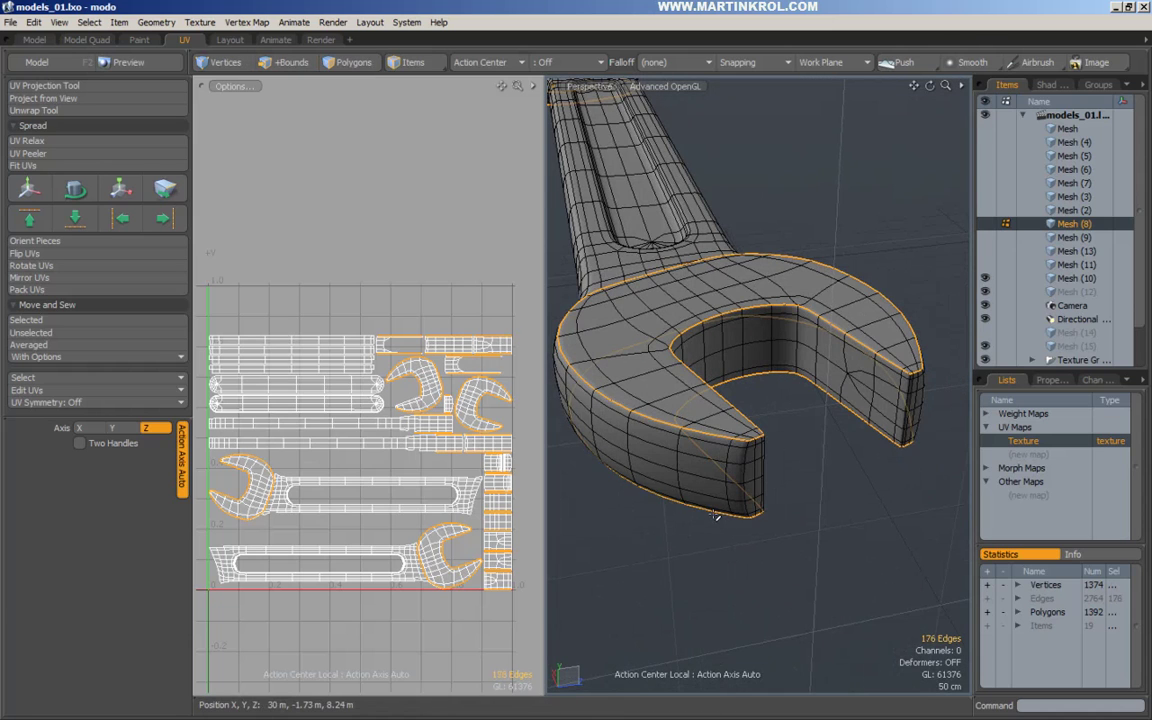
Step: Add the long rim edges along both sides of the handle on its upper and lower faces
{"action": "scroll", "coordinate": [851, 458], "scroll_direction": "down", "scroll_amount": 4, "text": "alt"}
{"action": "left_click_drag", "start_coordinate": [851, 458], "coordinate": [694, 330], "text": "alt"}
{"action": "scroll", "coordinate": [694, 330], "scroll_direction": "up", "scroll_amount": 6, "text": "alt"}
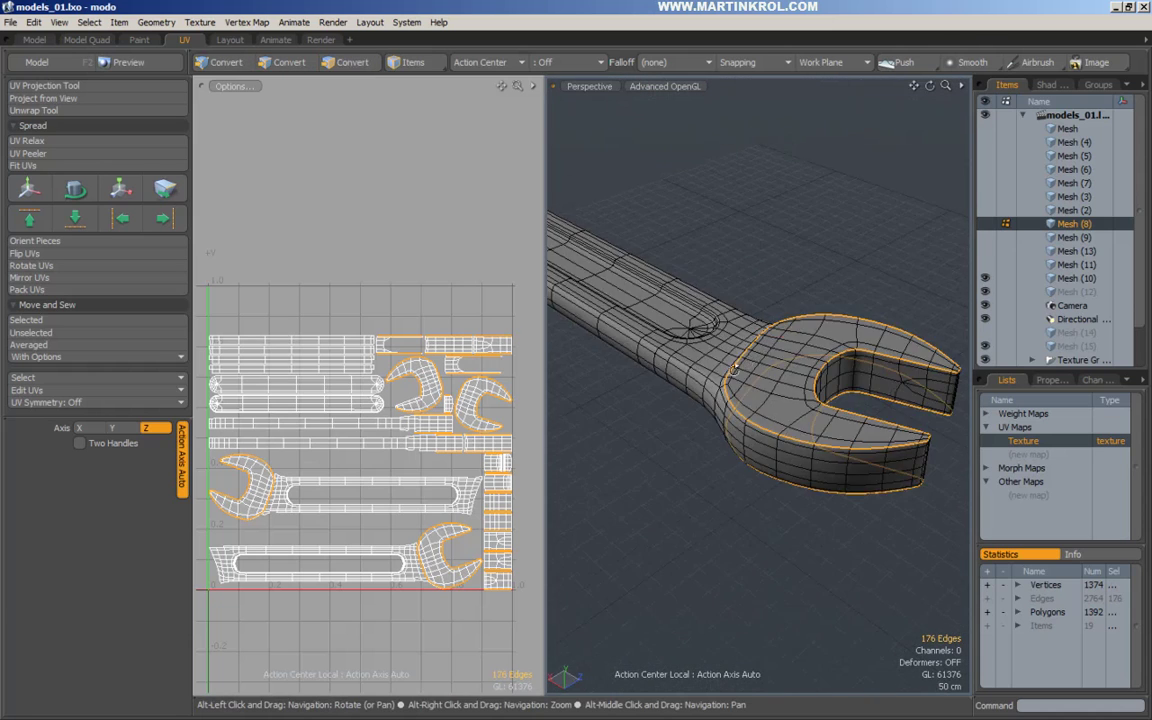
{"action": "left_click_drag", "start_coordinate": [835, 434], "coordinate": [706, 432], "text": "alt"}
{"action": "double_click", "coordinate": [794, 399], "text": "shift"}
{"action": "scroll", "coordinate": [790, 398], "scroll_direction": "down", "scroll_amount": 2, "text": "alt"}
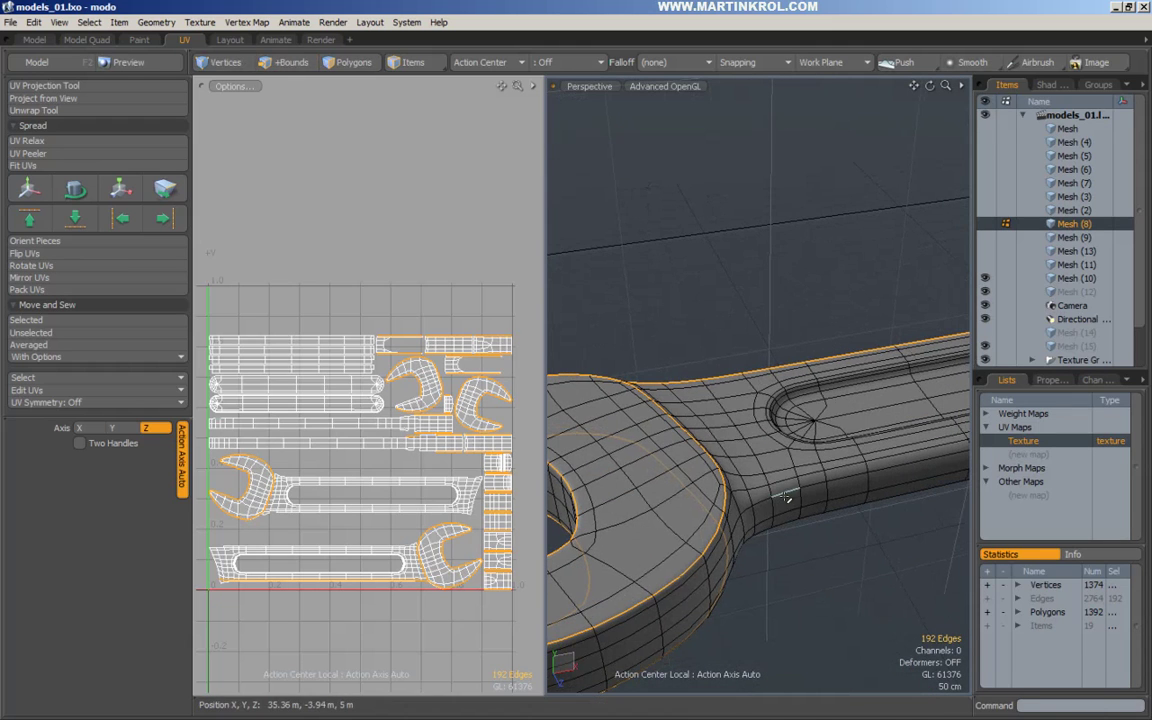
{"action": "double_click", "coordinate": [783, 484], "text": "shift"}
{"action": "left_click_drag", "start_coordinate": [812, 511], "coordinate": [857, 400], "text": "alt"}
{"action": "double_click", "coordinate": [840, 283], "text": "shift"}
{"action": "double_click", "coordinate": [826, 404], "text": "shift"}
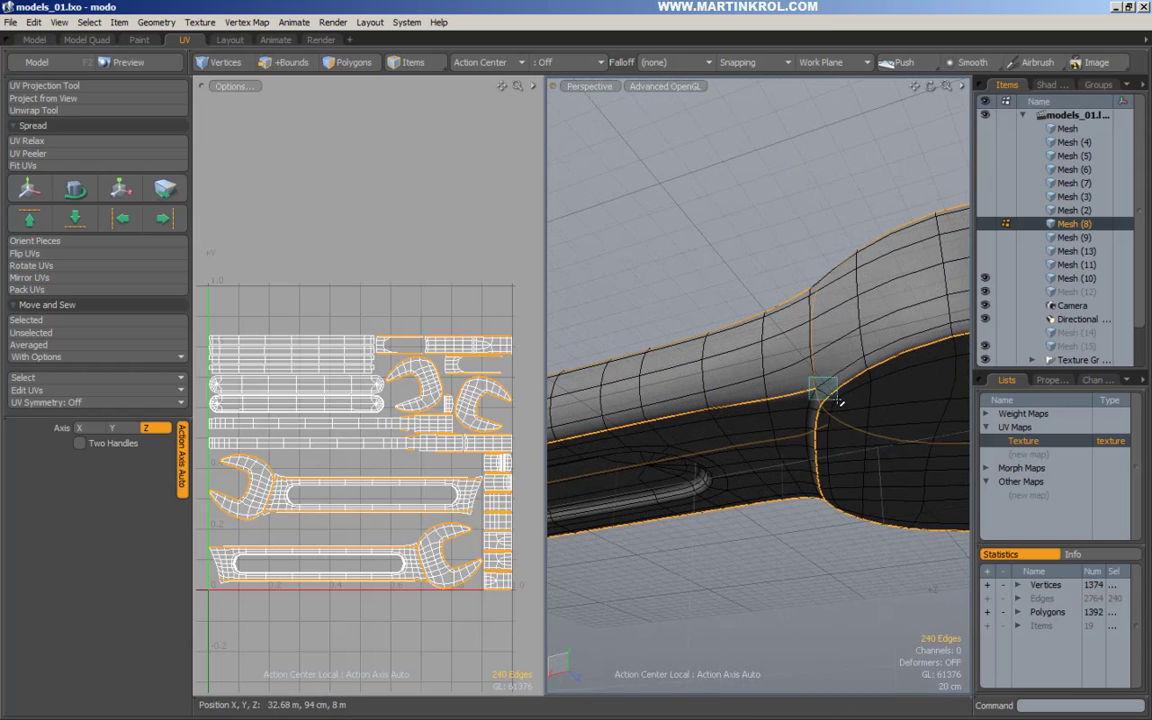
Step: Add the short connecting edges that join the handle rims to the head rim at the neck
{"action": "right_click_drag", "start_coordinate": [835, 402], "coordinate": [836, 403], "text": "shift"}
{"action": "left_click_drag", "start_coordinate": [836, 403], "coordinate": [629, 455], "text": "alt"}
{"action": "left_click", "coordinate": [843, 420], "text": "shift"}
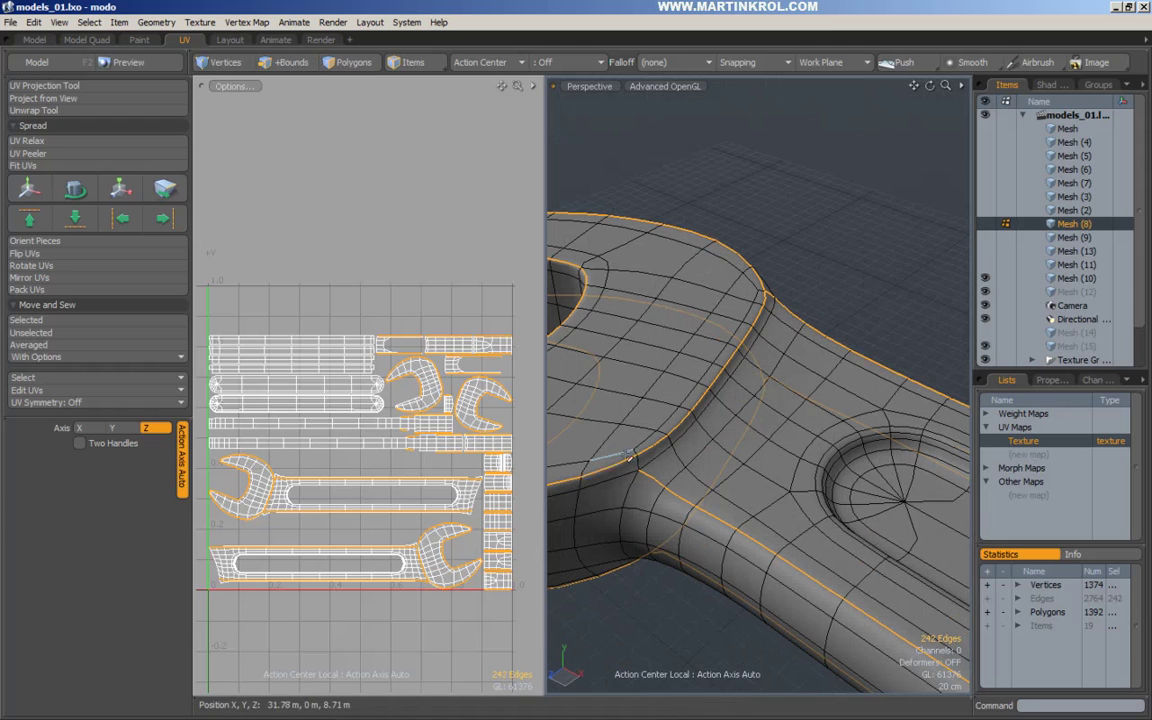
{"action": "right_click_drag", "start_coordinate": [647, 470], "coordinate": [648, 471], "text": "shift"}
{"action": "left_click_drag", "start_coordinate": [648, 471], "coordinate": [672, 329], "text": "alt"}
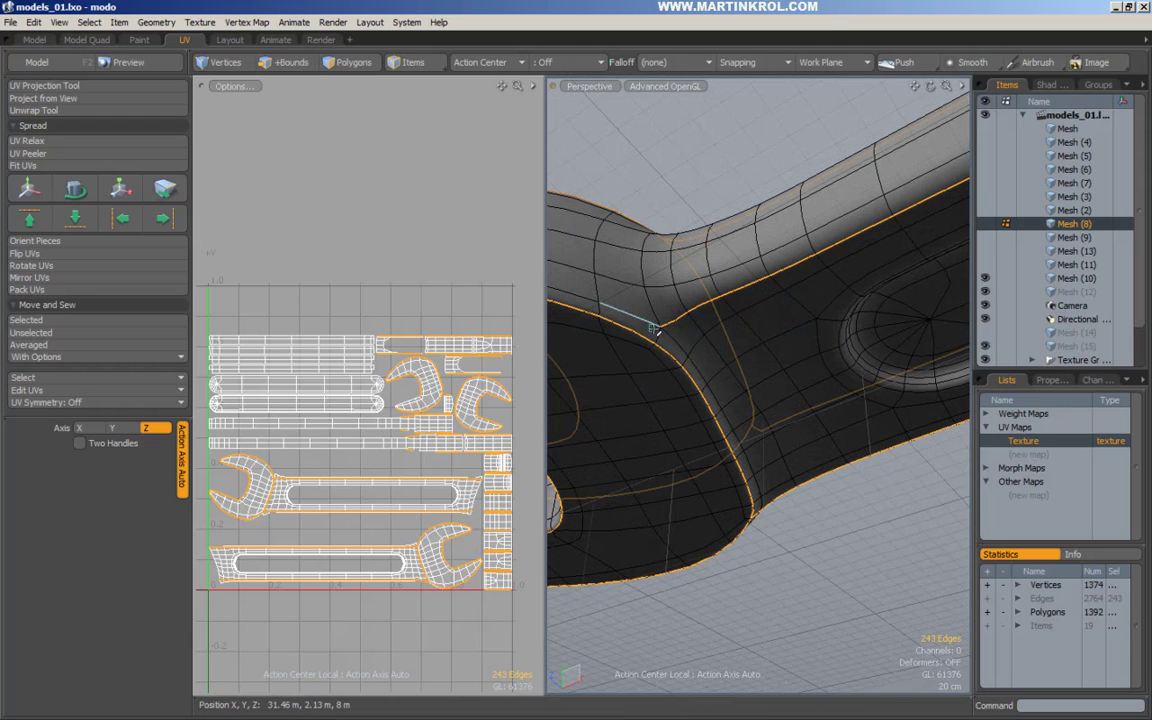
Step: Complete the rim connection on the neck's underside and deselect the edges crossing between that head and the handle
{"action": "right_click_drag", "start_coordinate": [652, 328], "coordinate": [674, 355], "text": "shift"}
{"action": "mouse_move", "coordinate": [694, 346]}
{"action": "left_mouse_down", "text": "alt"}
{"action": "mouse_move", "coordinate": [650, 354]}
{"action": "mouse_move", "coordinate": [700, 347]}
{"action": "left_mouse_up", "text": "alt"}
{"action": "left_click_drag", "start_coordinate": [726, 410], "coordinate": [795, 437], "text": "alt"}
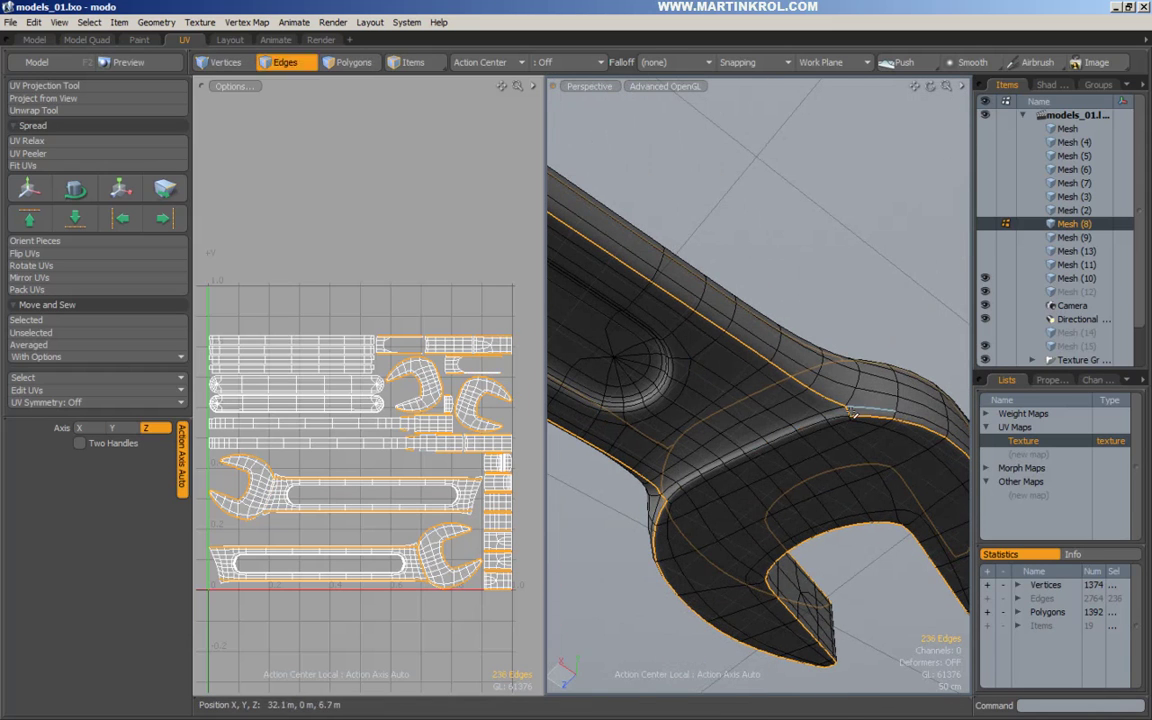
Step: Connect the handle and head rims at the opposite neck on both flat sides, and deselect the edges crossing it
{"action": "scroll", "coordinate": [766, 380], "scroll_direction": "down", "scroll_amount": 4}
{"action": "left_click_drag", "start_coordinate": [764, 378], "coordinate": [633, 397], "text": "alt"}
{"action": "left_click_drag", "start_coordinate": [686, 434], "coordinate": [784, 450], "text": "alt"}
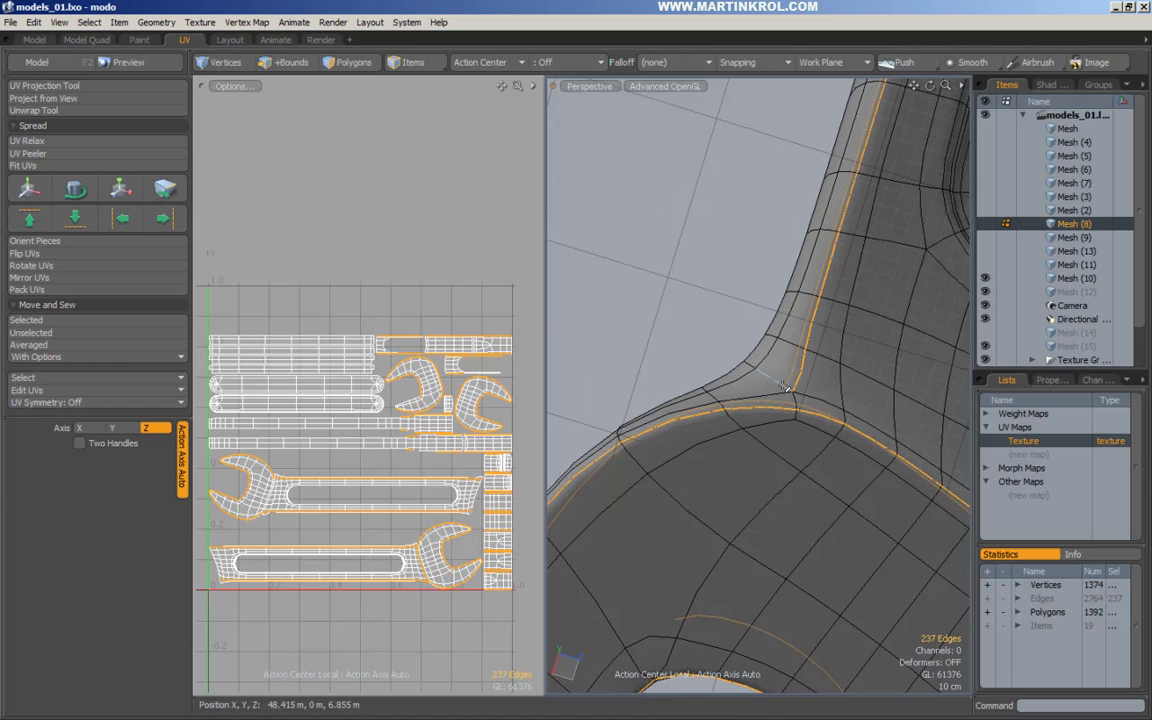
{"action": "left_click_drag", "start_coordinate": [938, 487], "coordinate": [702, 371], "text": "alt"}
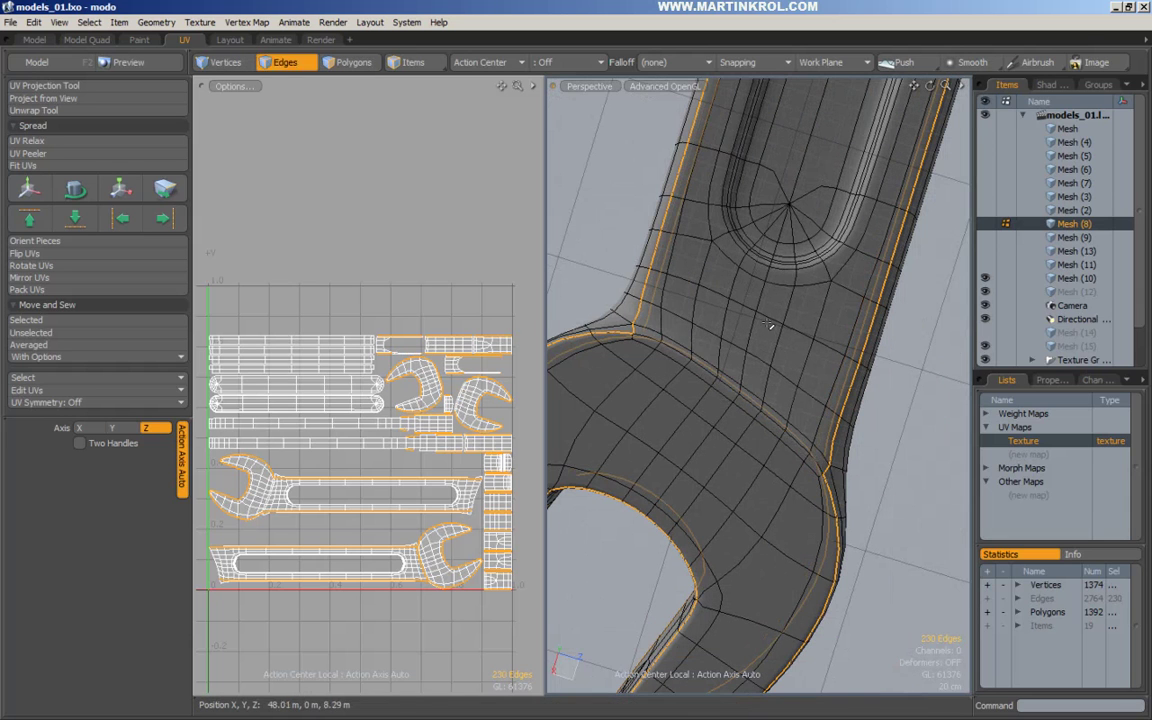
{"action": "left_click_drag", "start_coordinate": [768, 325], "coordinate": [818, 473], "text": "alt"}
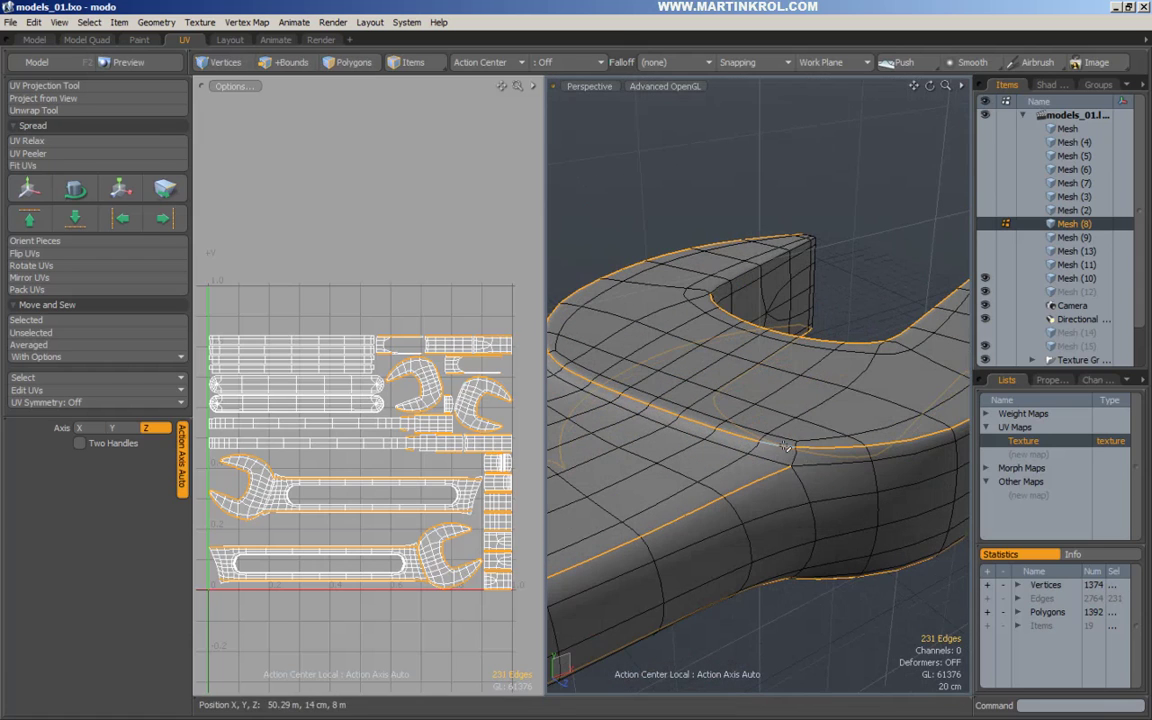
{"action": "left_click_drag", "start_coordinate": [745, 440], "coordinate": [620, 402], "text": "alt"}
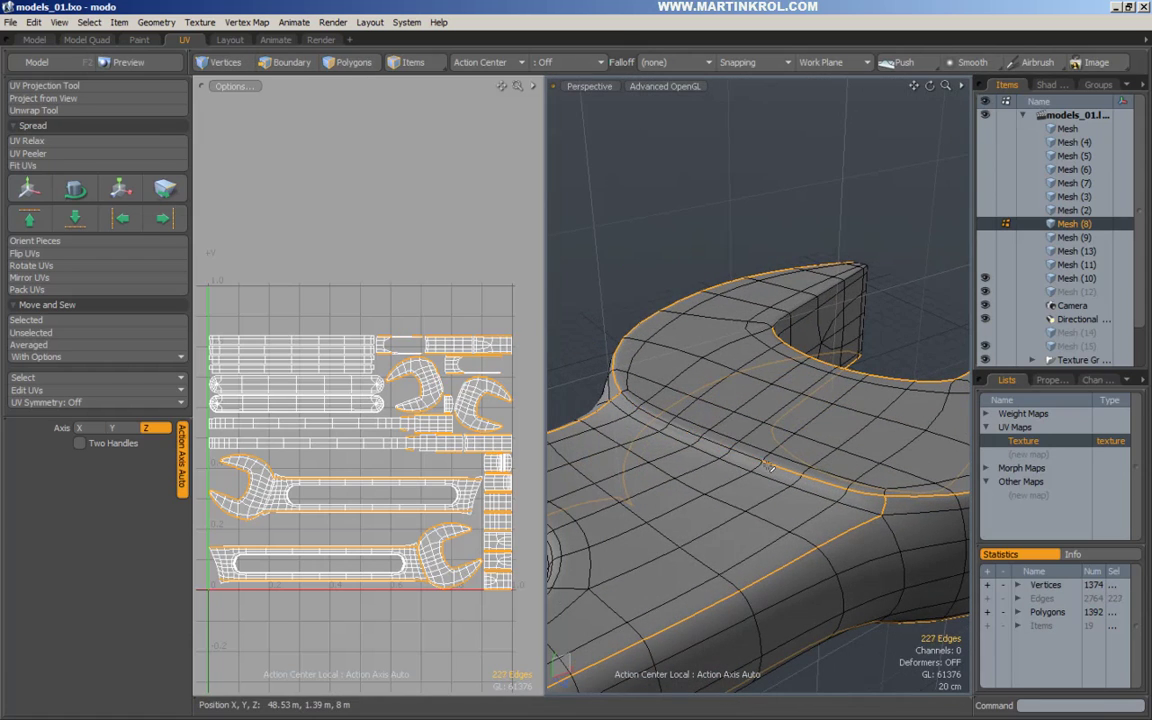
Step: Deselect the remaining edges crossing the upper face between the first neck's head and the handle
{"action": "scroll", "coordinate": [855, 490], "scroll_direction": "down", "scroll_amount": 5}
{"action": "left_click_drag", "start_coordinate": [760, 445], "coordinate": [935, 415], "text": "alt"}
{"action": "left_click_drag", "start_coordinate": [645, 435], "coordinate": [854, 471], "text": "alt"}
{"action": "scroll", "coordinate": [623, 412], "scroll_direction": "up", "scroll_amount": 5, "text": "alt"}
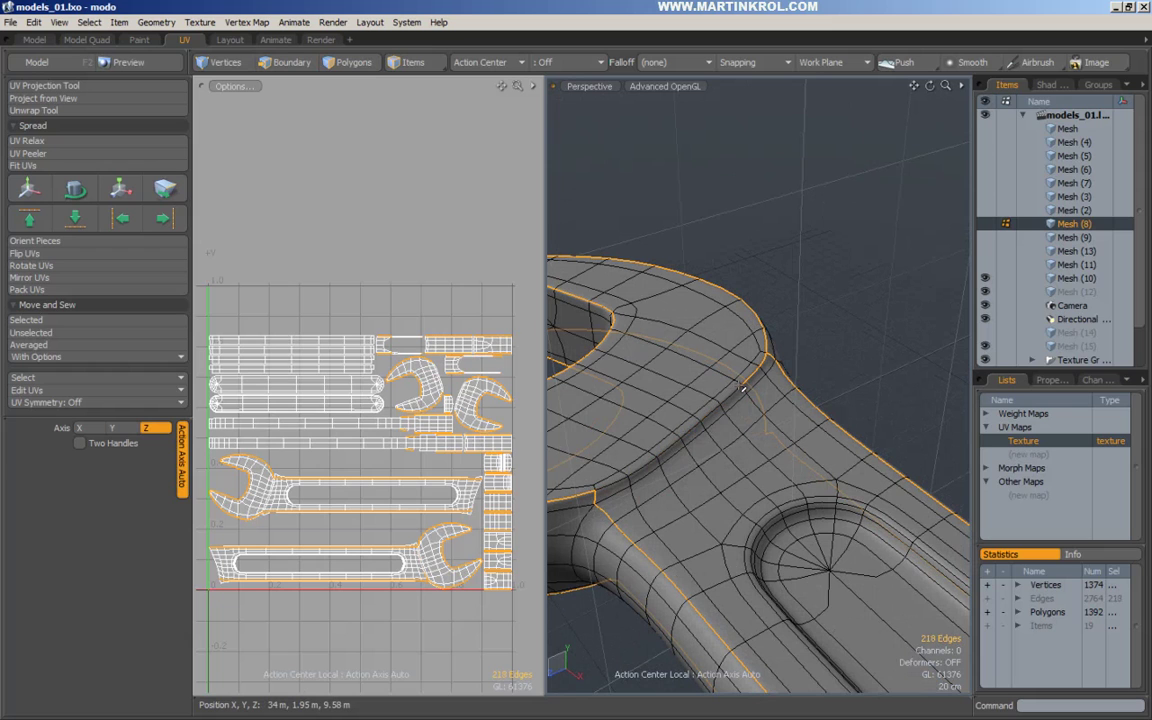
{"action": "scroll", "coordinate": [700, 382], "scroll_direction": "down", "scroll_amount": 5, "text": "alt"}
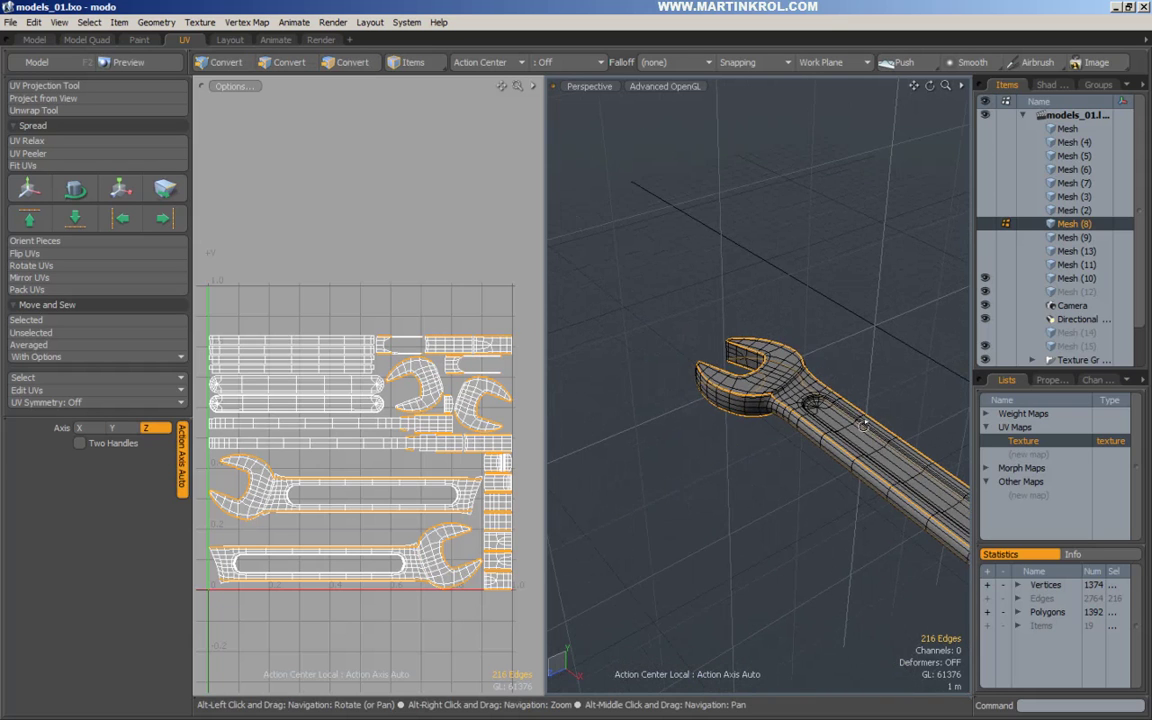
Step: Check the outline around the whole wrench and add the missing upper rim edges along one jaw opening
{"action": "left_click_drag", "start_coordinate": [862, 427], "coordinate": [738, 411], "text": "alt"}
{"action": "scroll", "coordinate": [773, 445], "scroll_direction": "down", "scroll_amount": 2, "text": "alt"}
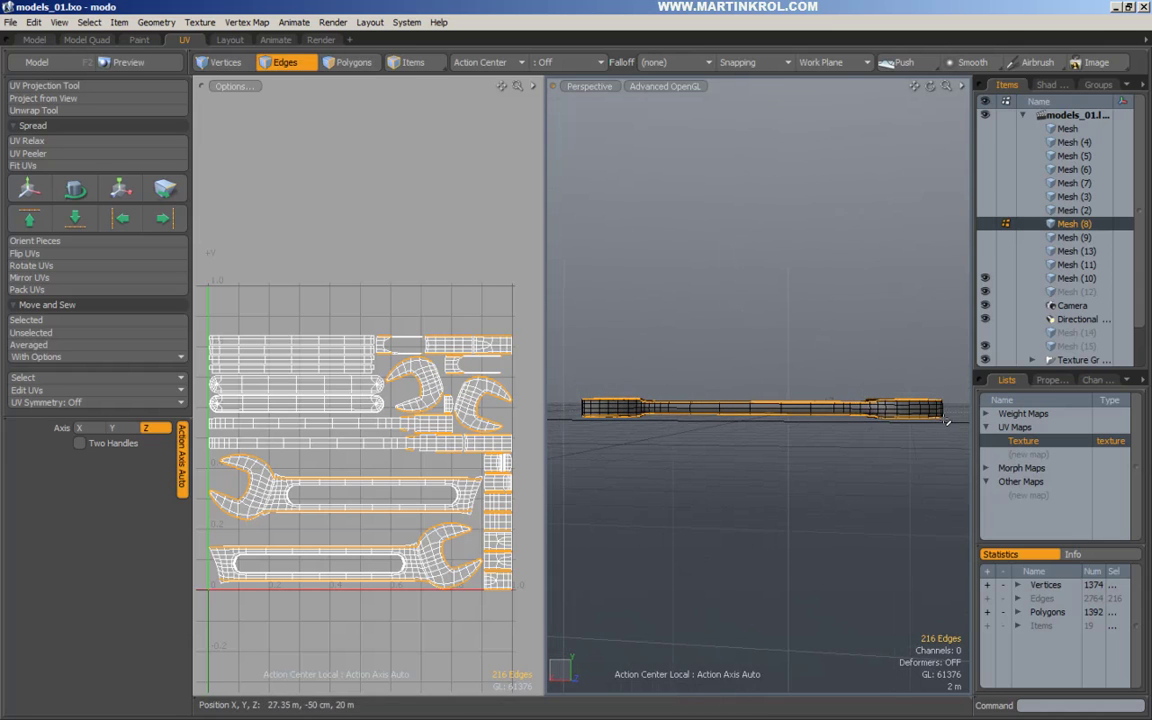
{"action": "left_click_drag", "start_coordinate": [662, 441], "coordinate": [741, 319], "text": "alt"}
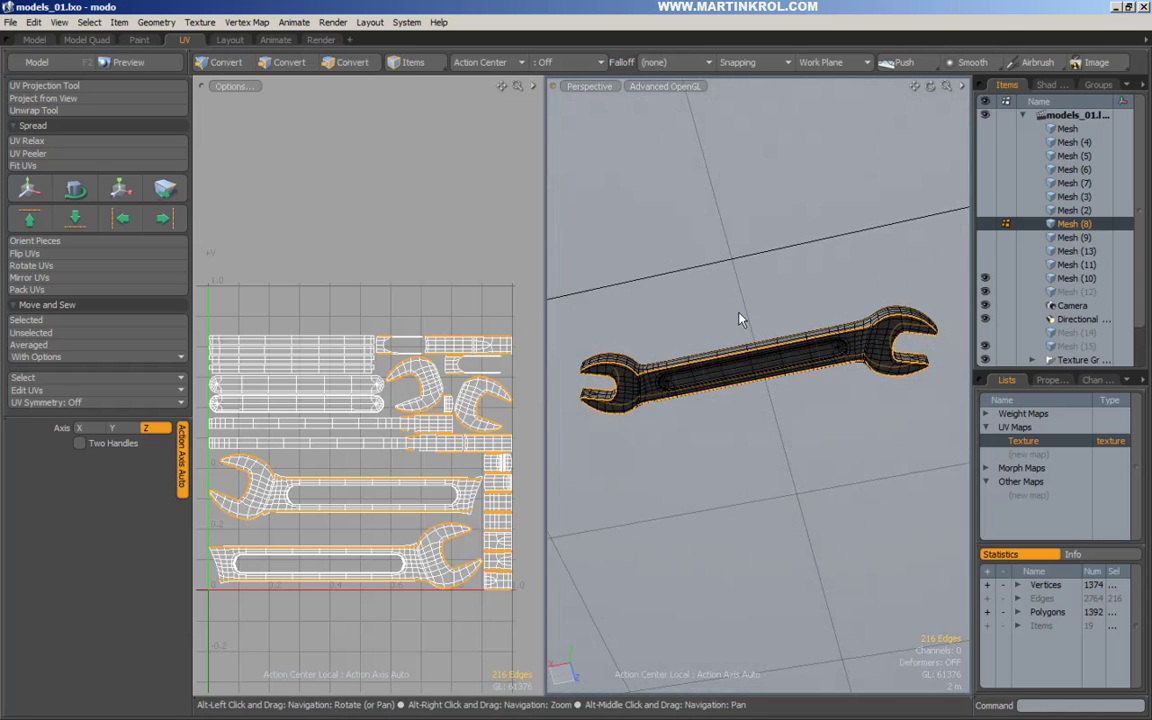
{"action": "scroll", "coordinate": [715, 378], "scroll_direction": "up", "scroll_amount": 3, "text": "alt"}
{"action": "left_click_drag", "start_coordinate": [676, 375], "coordinate": [846, 553], "text": "alt"}
{"action": "middle_click_drag", "start_coordinate": [846, 553], "coordinate": [710, 478], "text": "alt"}
{"action": "right_click_drag", "start_coordinate": [710, 478], "coordinate": [790, 465], "text": "alt"}
{"action": "left_click_drag", "start_coordinate": [790, 465], "coordinate": [716, 373], "text": "alt"}
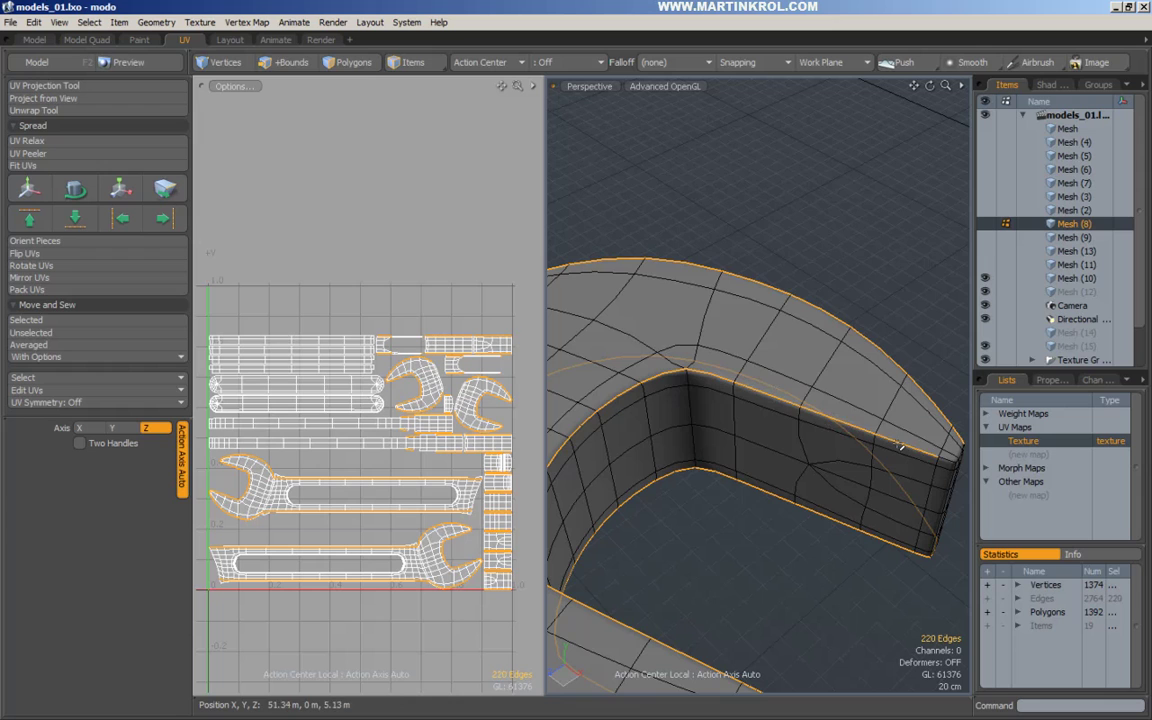
Step: Add the rim edges across the jaw tip and the vertical corner edges running down its inner side to the seam selection
{"action": "left_click_drag", "start_coordinate": [900, 446], "coordinate": [818, 436], "text": "alt"}
{"action": "left_click_drag", "start_coordinate": [692, 411], "coordinate": [728, 406], "text": "alt"}
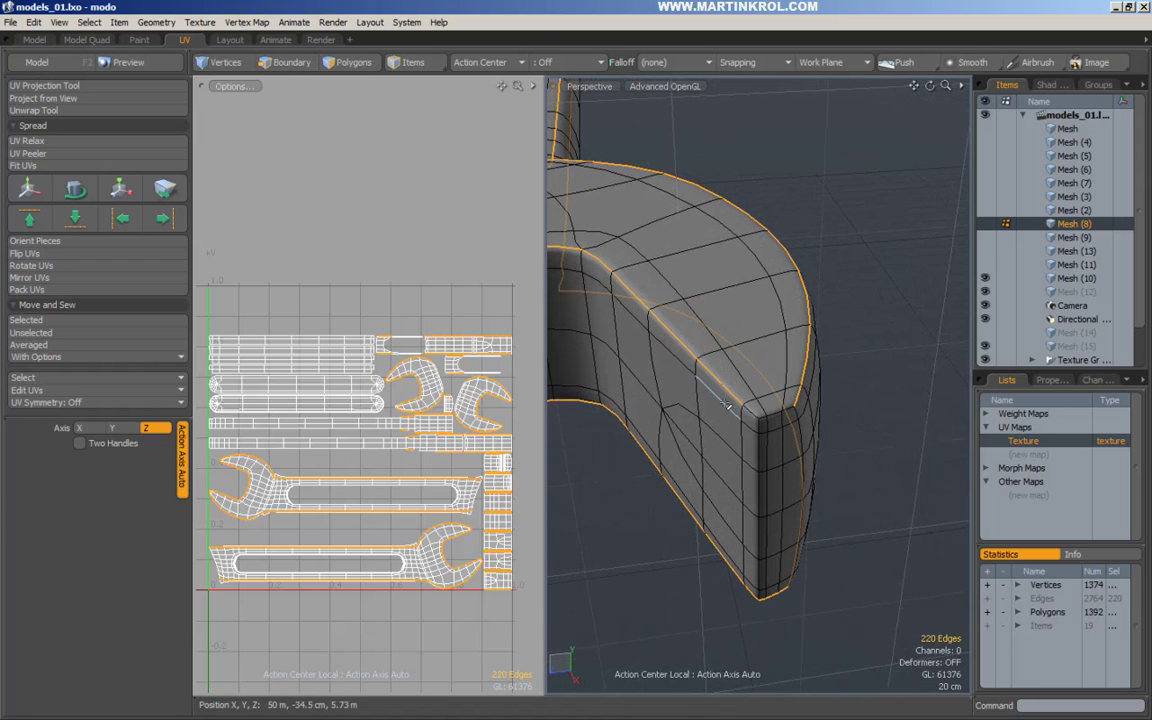
{"action": "left_click", "coordinate": [757, 411], "text": "shift"}
{"action": "scroll", "coordinate": [763, 416], "scroll_direction": "up", "scroll_amount": 3}
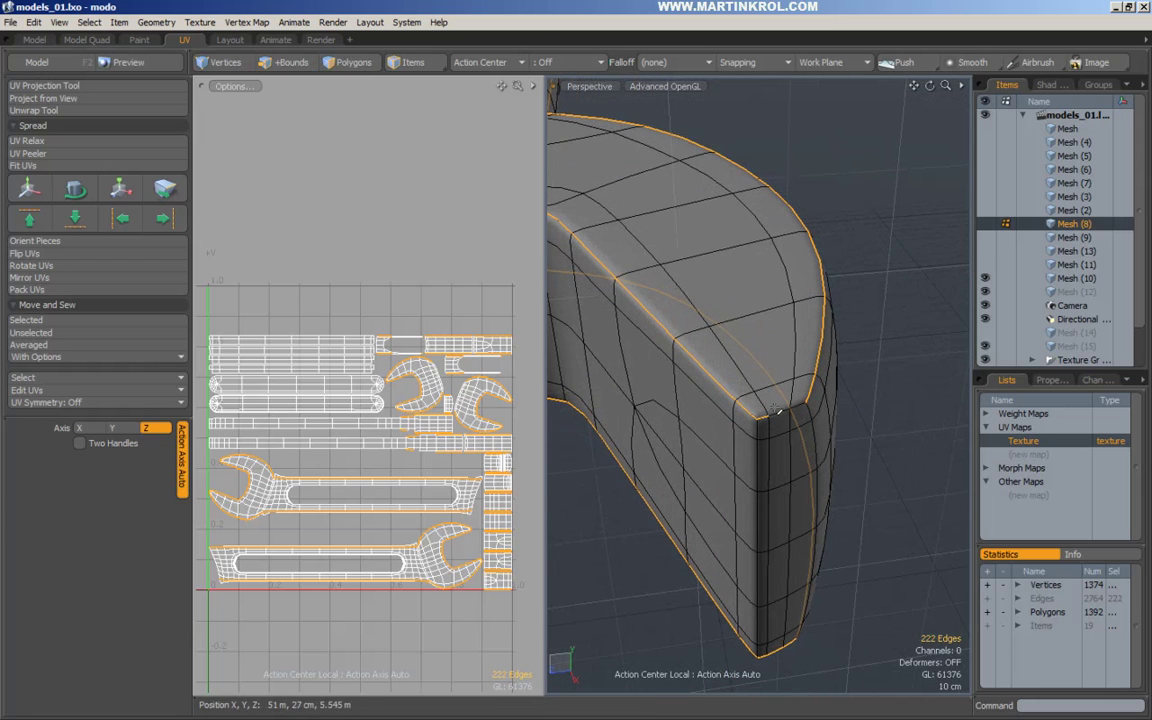
{"action": "left_click", "coordinate": [810, 414], "text": "ctrl"}
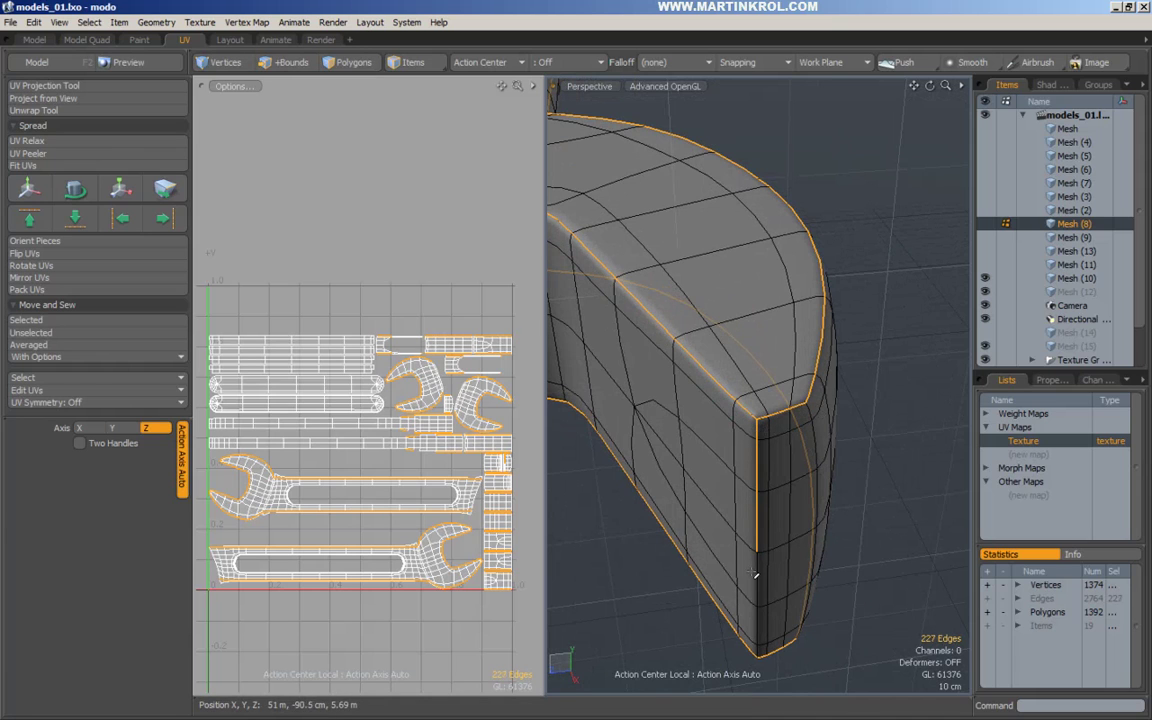
{"action": "left_click_drag", "start_coordinate": [749, 631], "coordinate": [755, 600], "text": "alt"}
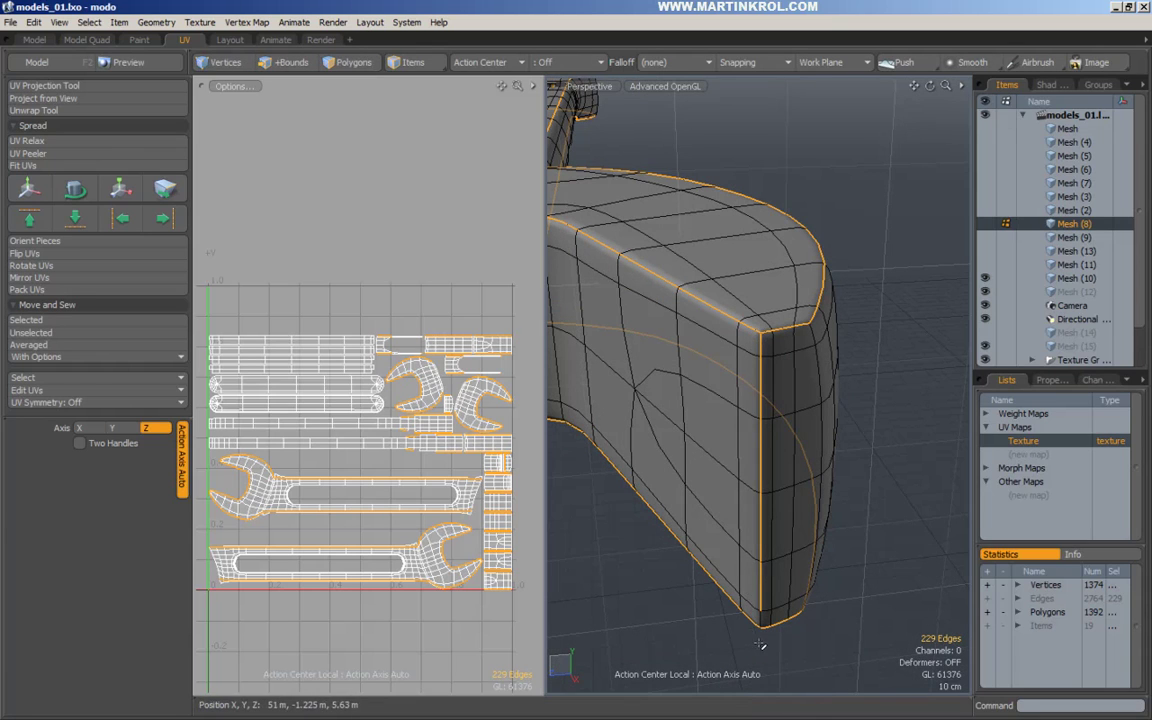
{"action": "scroll", "coordinate": [769, 648], "scroll_direction": "down", "scroll_amount": 5}
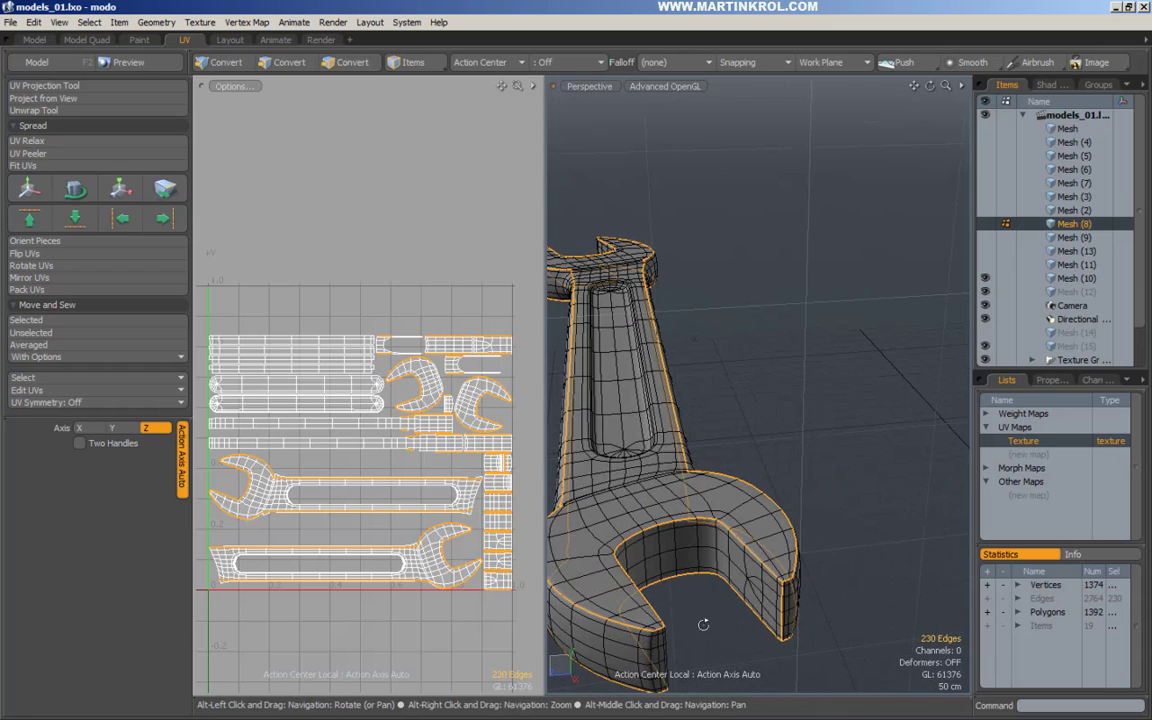
Step: Unwrap the whole wrench along the selected seam edges with the Unwrap Tool, using a cylindrical initial projection
{"action": "left_click_drag", "start_coordinate": [702, 622], "coordinate": [843, 543], "text": "alt"}
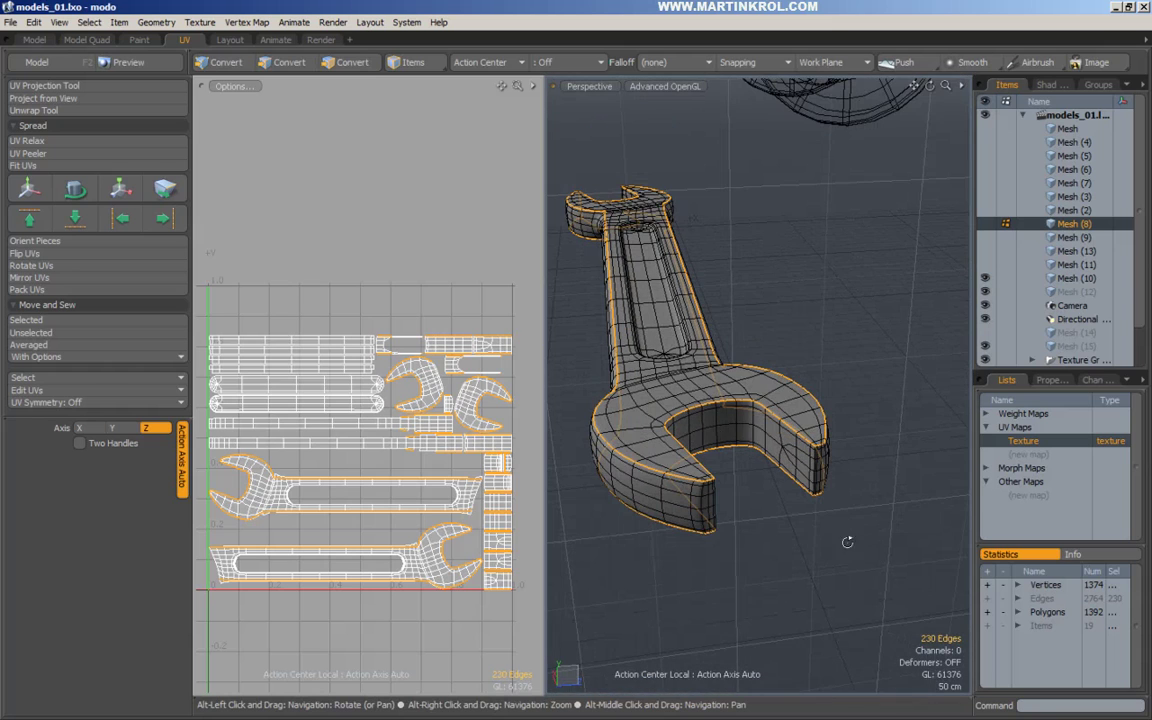
{"action": "left_click", "coordinate": [34, 110]}
{"action": "left_click", "coordinate": [334, 322]}
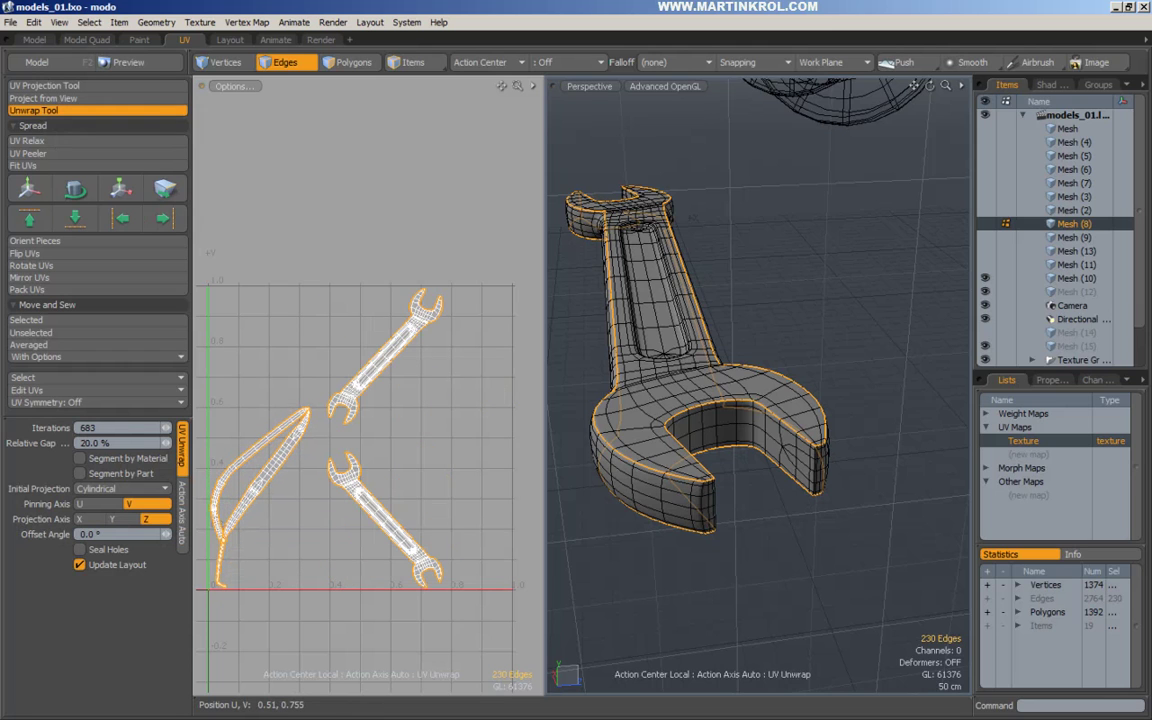
{"action": "scroll", "coordinate": [298, 428], "scroll_direction": "down", "scroll_amount": 1, "text": "alt"}
{"action": "left_click_drag", "start_coordinate": [298, 428], "coordinate": [336, 419], "text": "alt"}
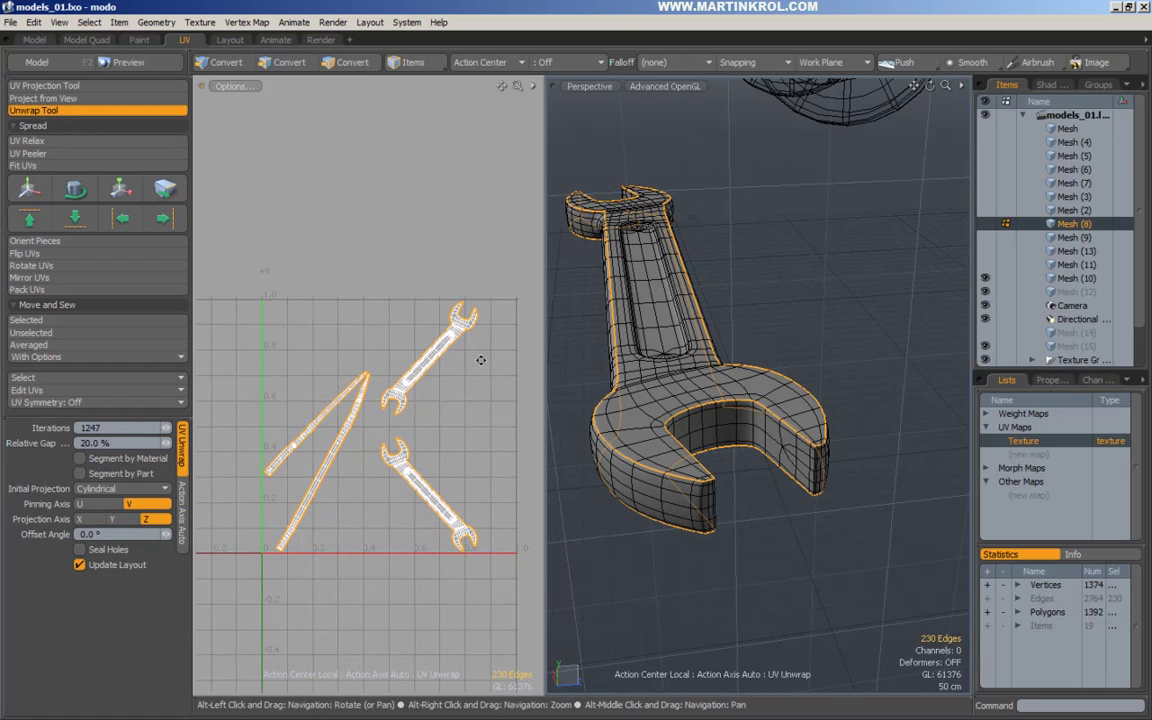
{"action": "left_click_drag", "start_coordinate": [481, 360], "coordinate": [457, 362], "text": "alt"}
{"action": "scroll", "coordinate": [460, 366], "scroll_direction": "up", "scroll_amount": 1, "text": "alt"}
{"action": "key", "text": "space"}
Step: Select the two wrench-shaped UV islands in polygon mode to check which flat face of the model each one covers
{"action": "right_click_drag", "start_coordinate": [458, 386], "coordinate": [486, 449]}
{"action": "left_click", "coordinate": [350, 63]}
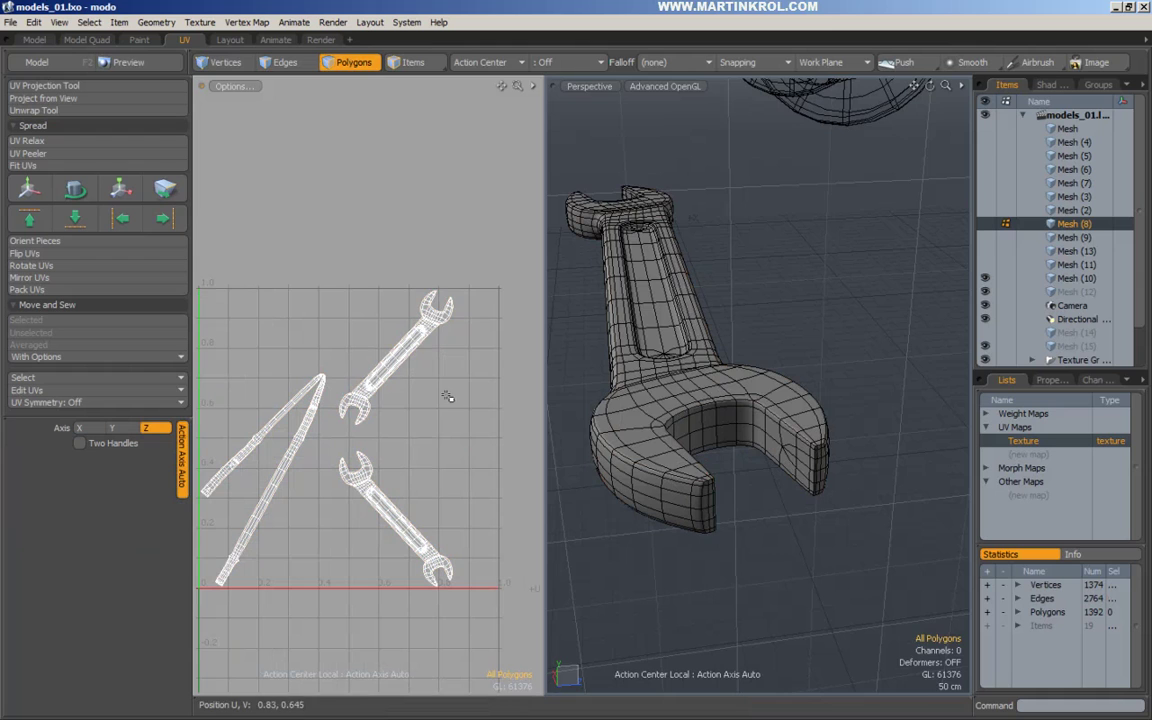
{"action": "double_click", "coordinate": [417, 333]}
{"action": "double_click", "coordinate": [361, 486]}
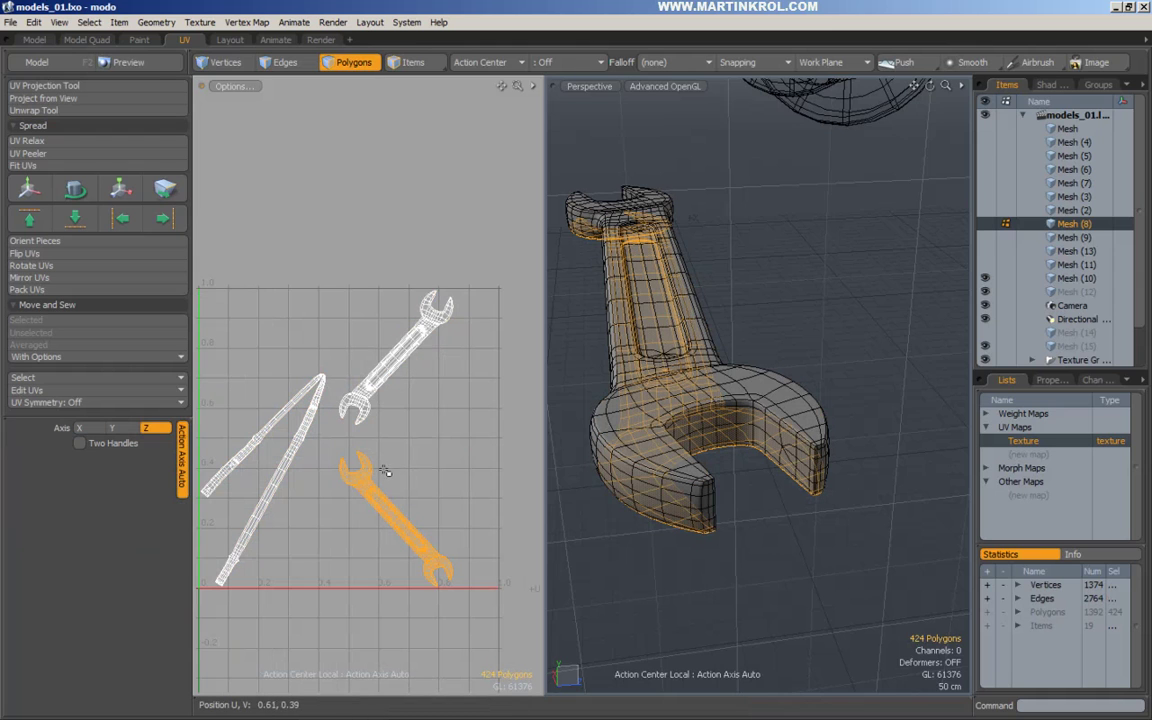
{"action": "left_click", "coordinate": [431, 375]}
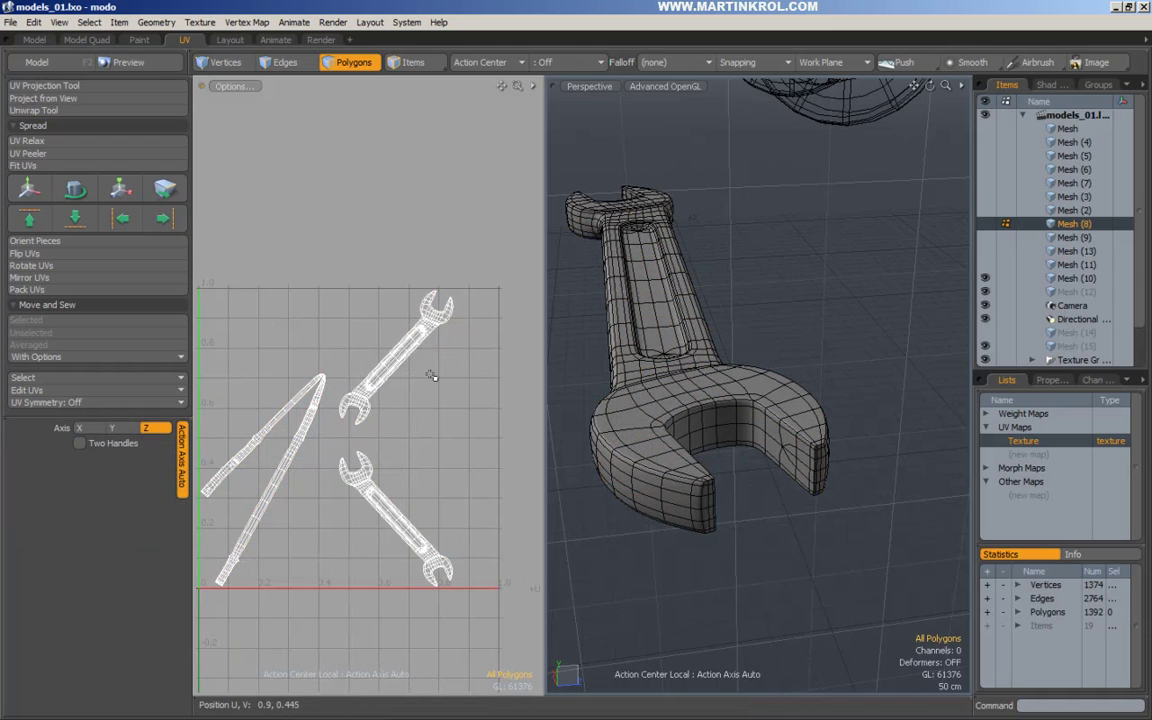
{"action": "double_click", "coordinate": [427, 336]}
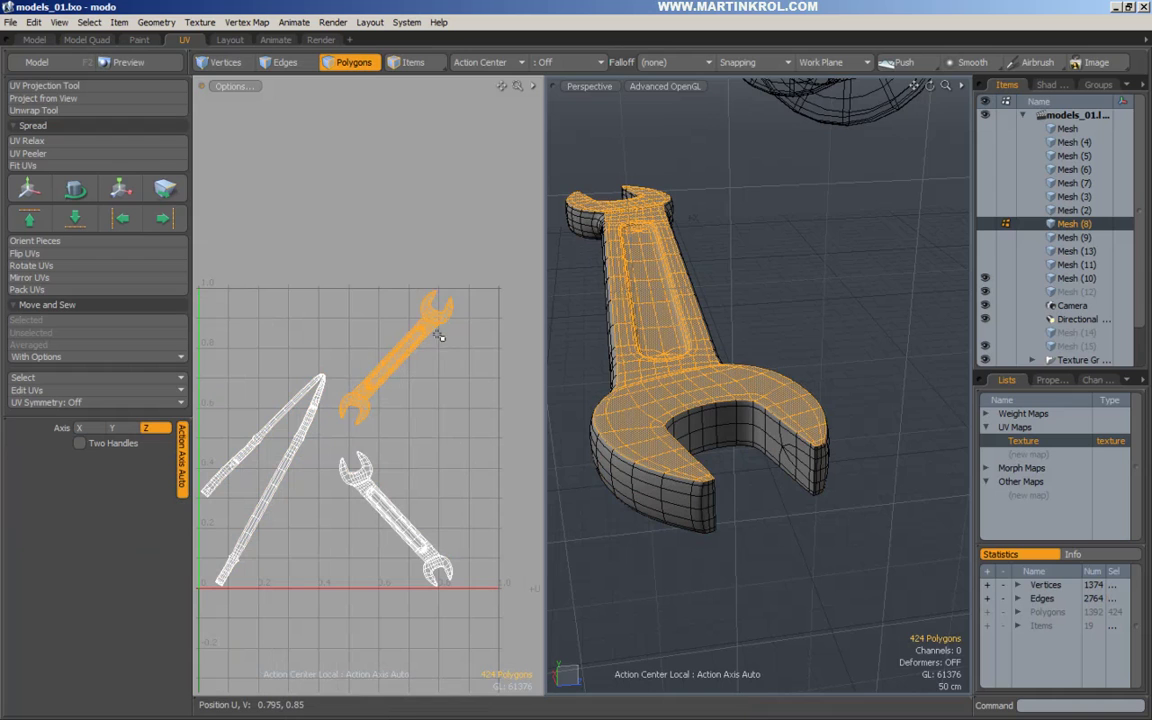
{"action": "scroll", "coordinate": [438, 335], "scroll_direction": "down", "scroll_amount": 2}
{"action": "left_click", "coordinate": [782, 336]}
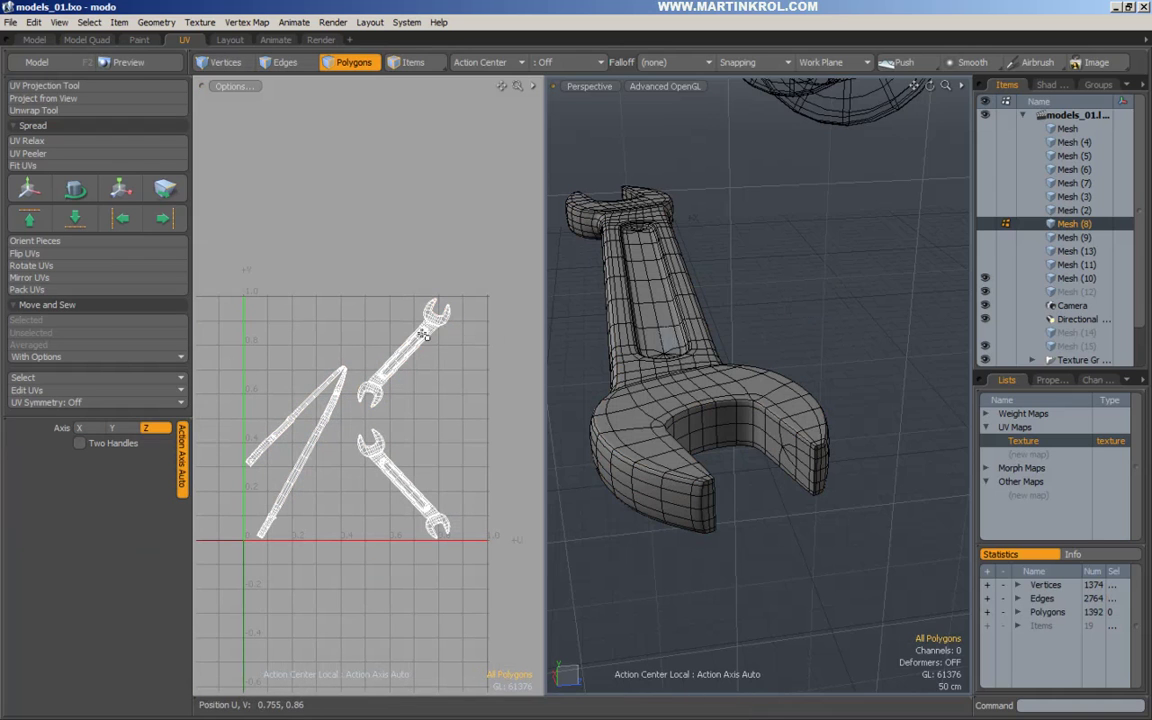
{"action": "left_click_drag", "start_coordinate": [455, 341], "coordinate": [464, 331], "text": "ctrl+alt"}
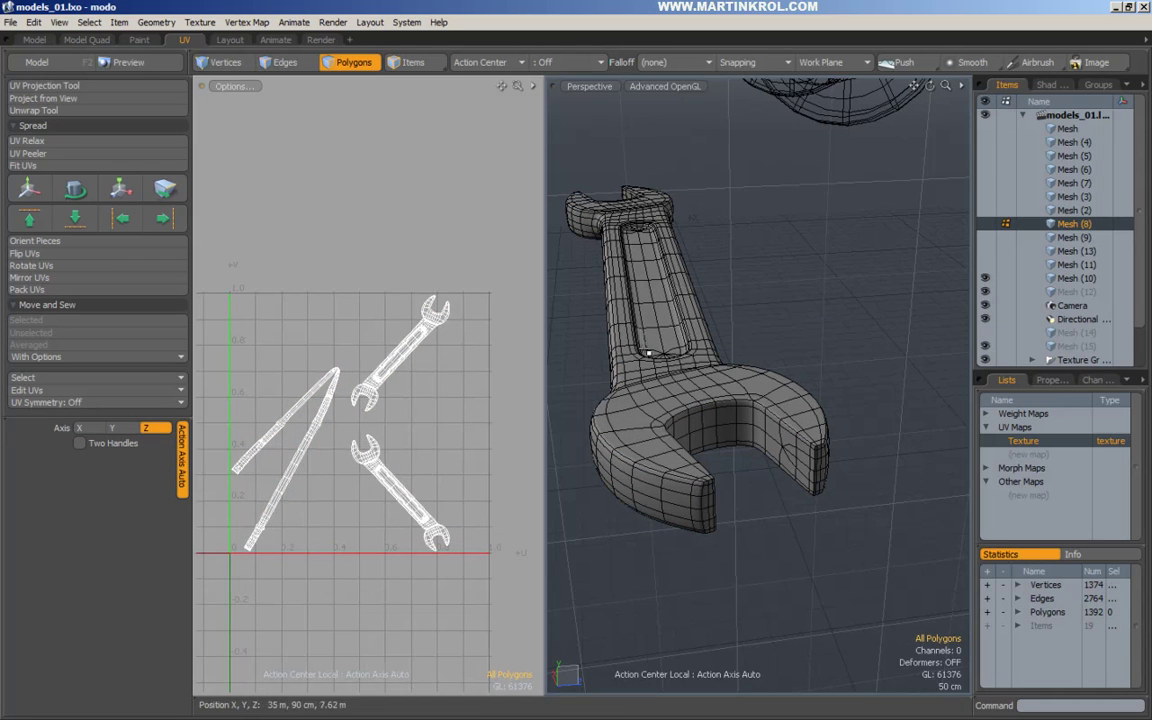
Step: Unwrap the upper face's island again with a planar initial projection on the Y axis and move it clear of the other islands
{"action": "double_click", "coordinate": [403, 362]}
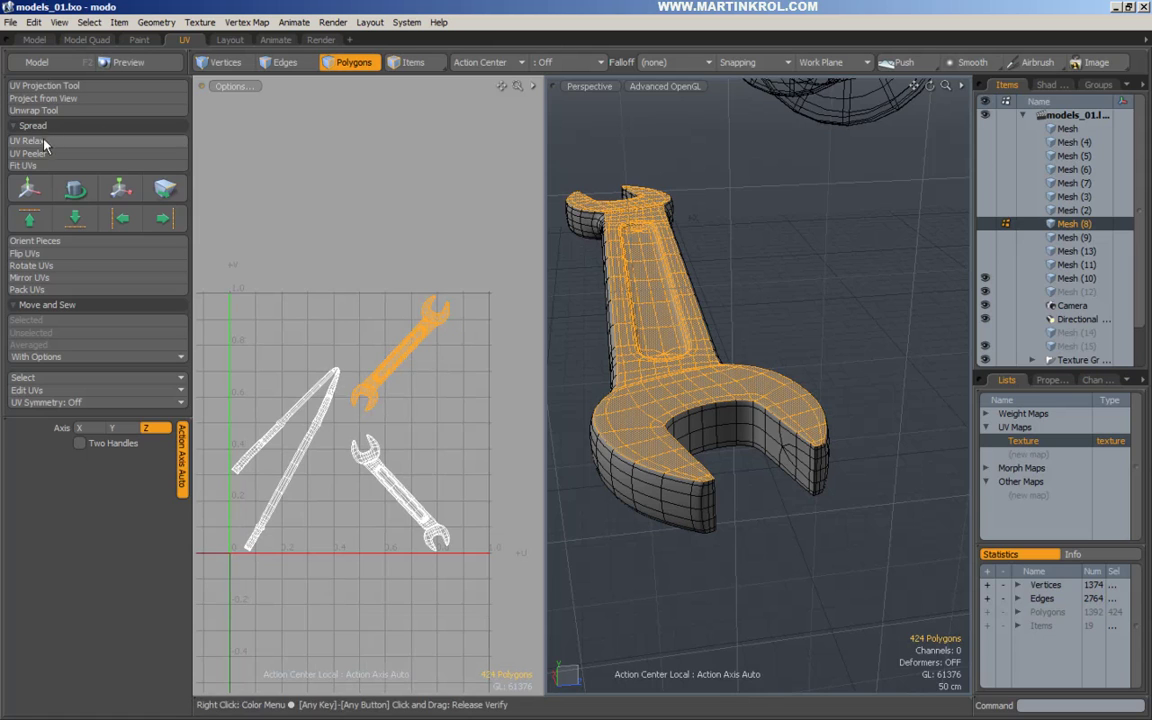
{"action": "left_click", "coordinate": [46, 111]}
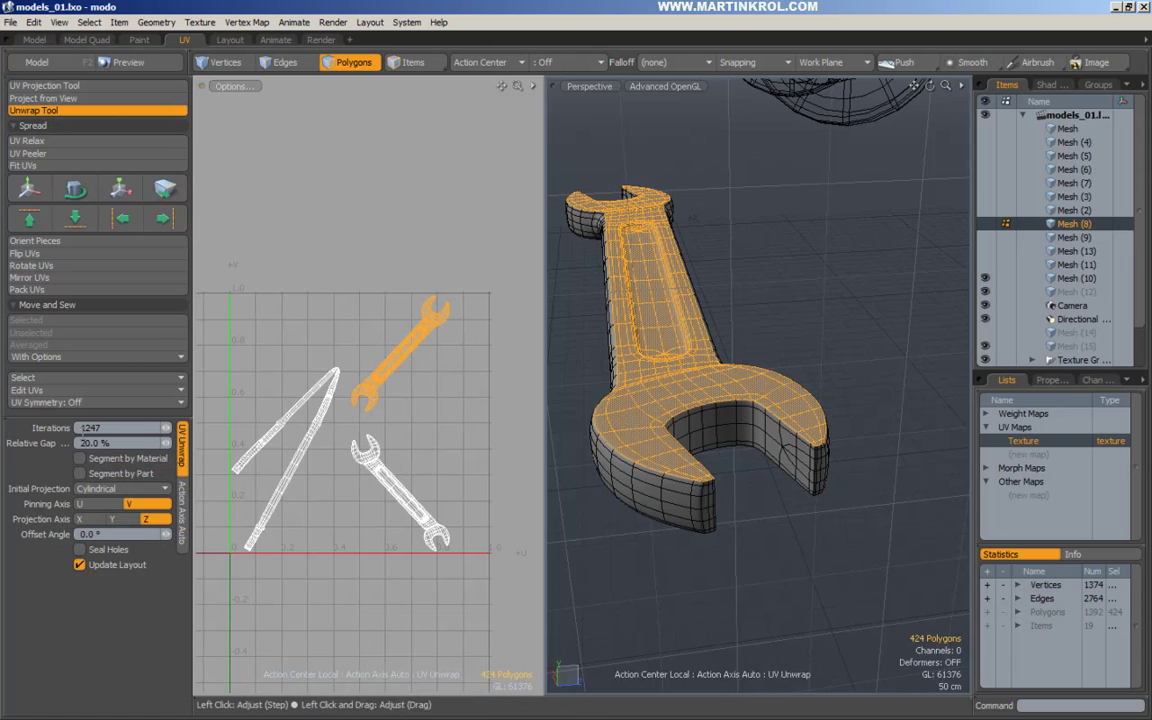
{"action": "left_click", "coordinate": [95, 490]}
{"action": "left_click", "coordinate": [86, 405]}
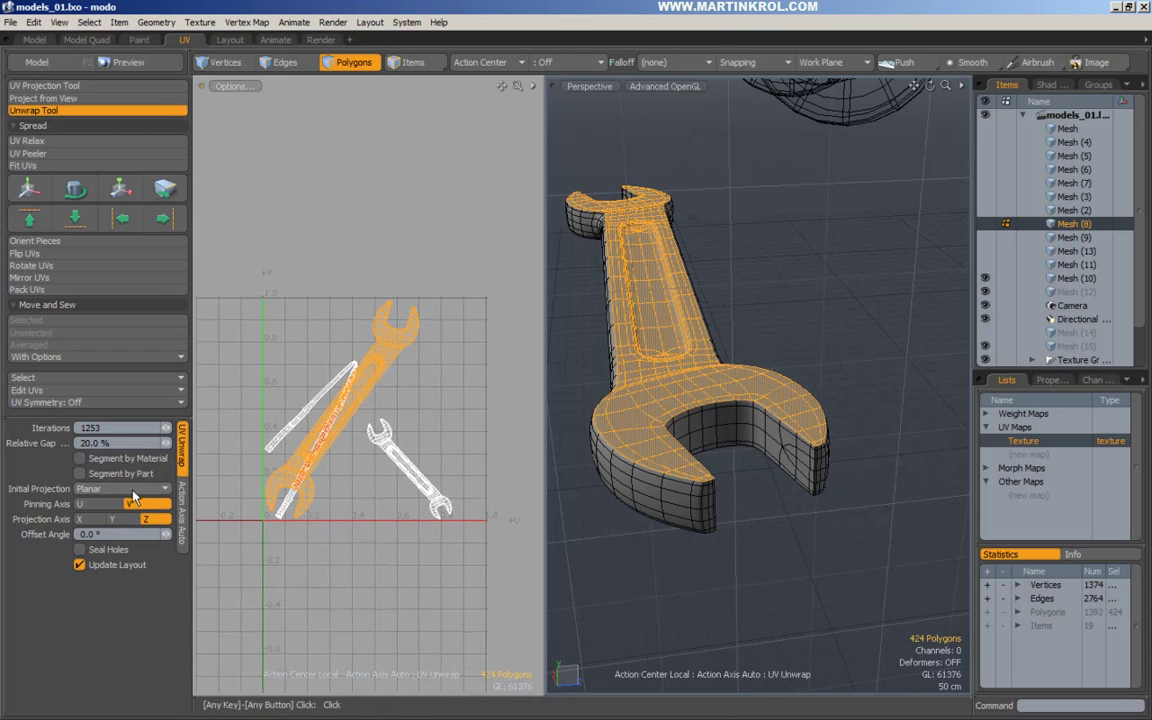
{"action": "left_click", "coordinate": [112, 520]}
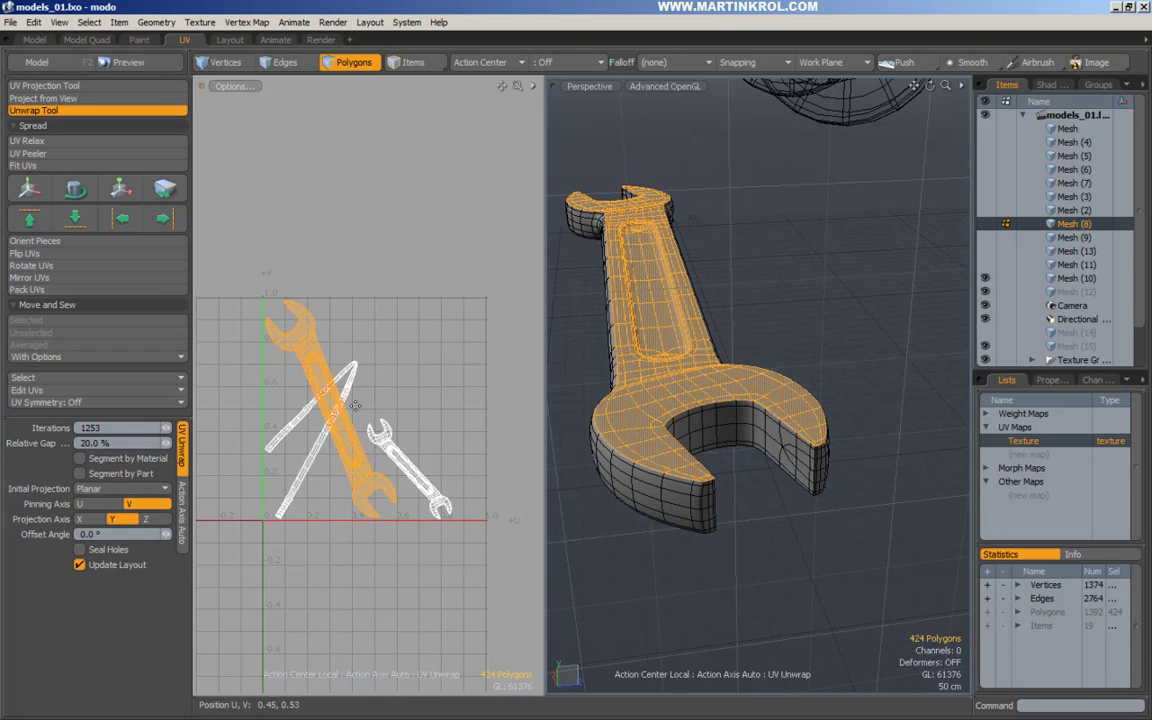
{"action": "key", "text": "w"}
{"action": "left_click_drag", "start_coordinate": [355, 406], "coordinate": [396, 341]}
{"action": "scroll", "coordinate": [396, 341], "scroll_direction": "up", "scroll_amount": 2}
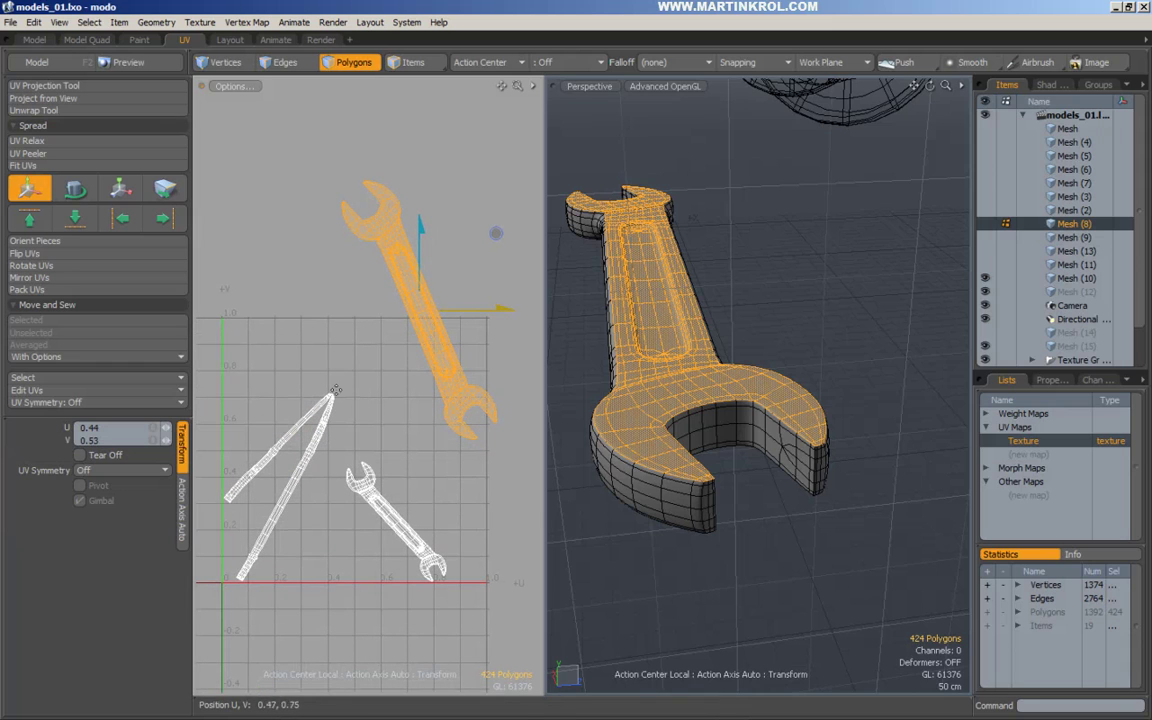
Step: Assign the uvTest material to the wrench's upper face polygons
{"action": "key", "text": "space"}
{"action": "key", "text": "m"}
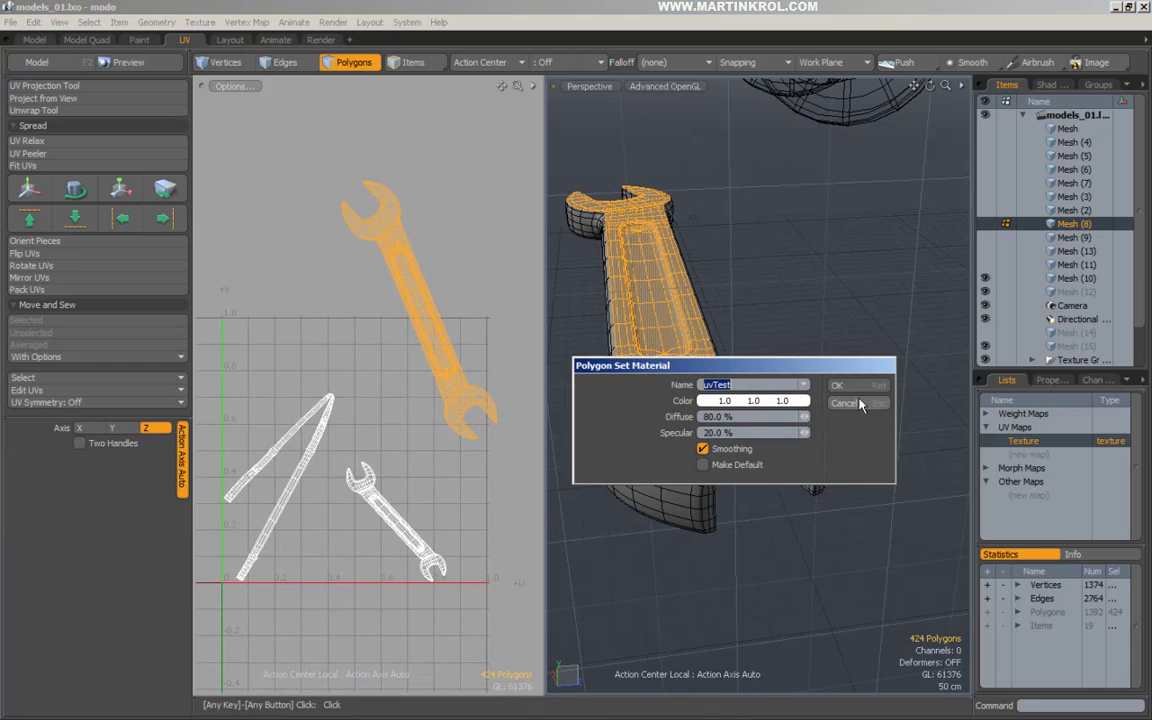
{"action": "left_click", "coordinate": [866, 388]}
{"action": "left_click_drag", "start_coordinate": [867, 388], "coordinate": [674, 458], "text": "alt"}
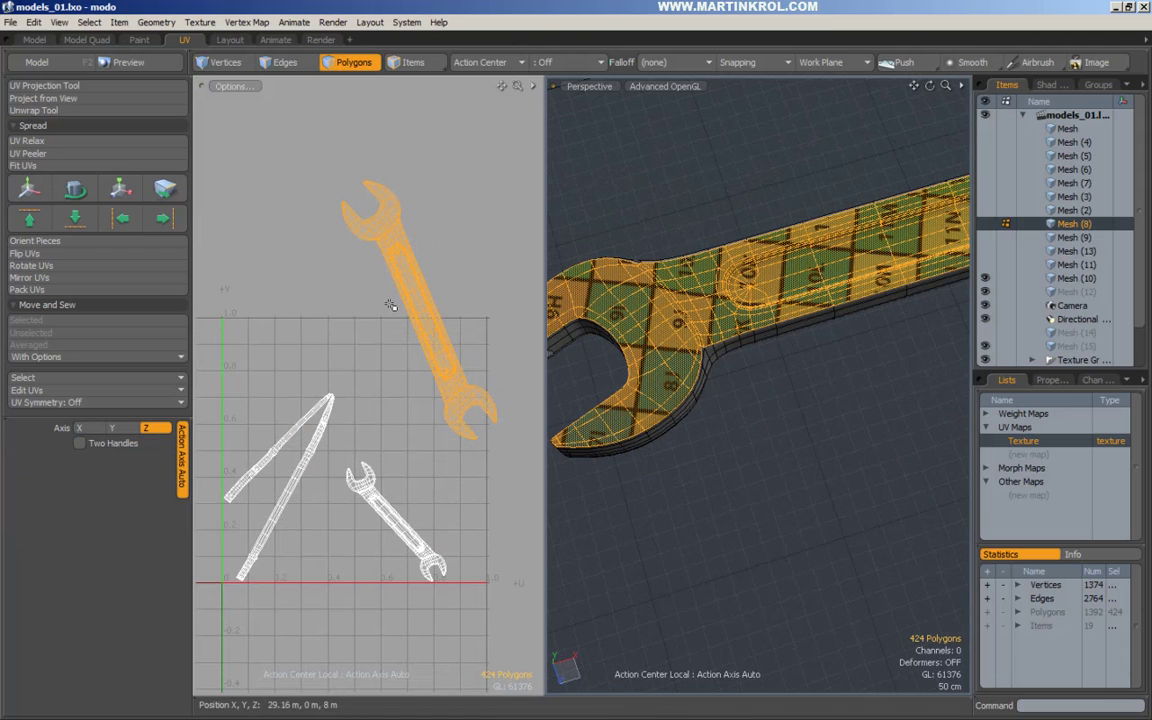
Step: Rotate the upper face's UV island by -112.8° so it lies horizontally, and move it into the upper part of the UV square
{"action": "key", "text": "e"}
{"action": "left_click_drag", "start_coordinate": [455, 249], "coordinate": [530, 446]}
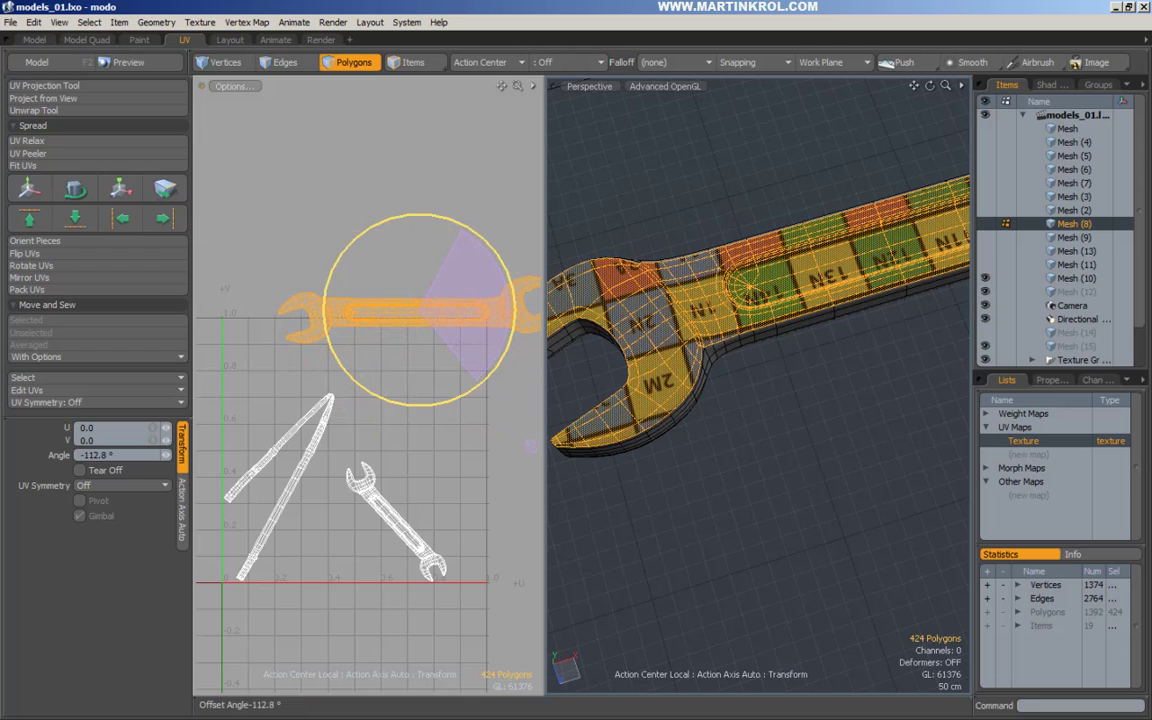
{"action": "key", "text": "w"}
{"action": "left_click_drag", "start_coordinate": [495, 233], "coordinate": [435, 327]}
{"action": "left_click_drag", "start_coordinate": [838, 272], "coordinate": [785, 290], "text": "ctrl+alt"}
{"action": "key", "text": "q"}
{"action": "left_click", "coordinate": [860, 360]}
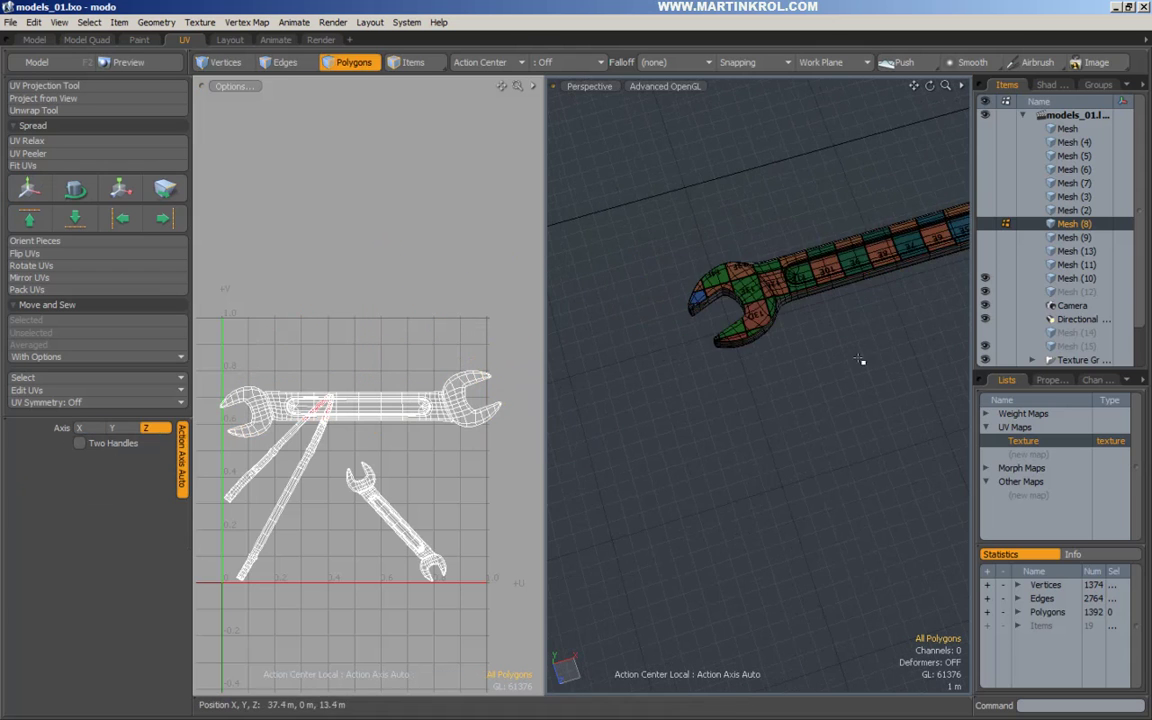
Step: Reproject the upper face's UVs with the UV Projection Tool, using a planar projection along the Y axis
{"action": "left_click_drag", "start_coordinate": [860, 360], "coordinate": [761, 422], "text": "alt"}
{"action": "scroll", "coordinate": [697, 412], "scroll_direction": "up", "scroll_amount": 5}
{"action": "key", "text": "3"}
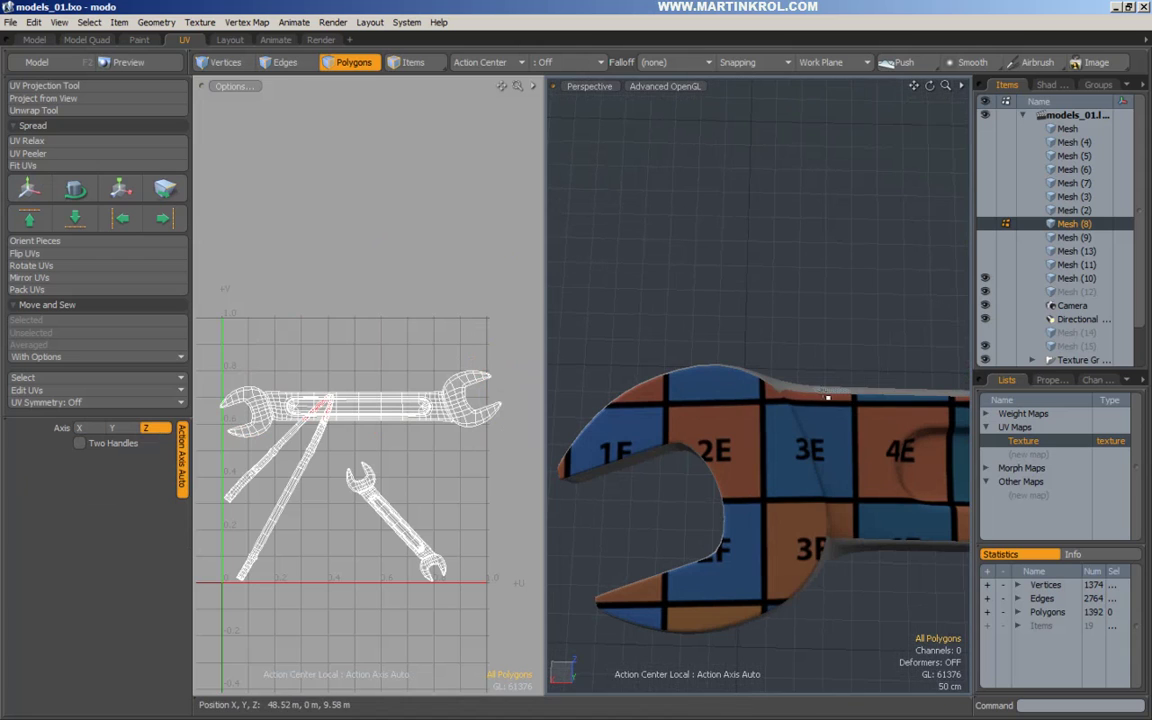
{"action": "double_click", "coordinate": [378, 420]}
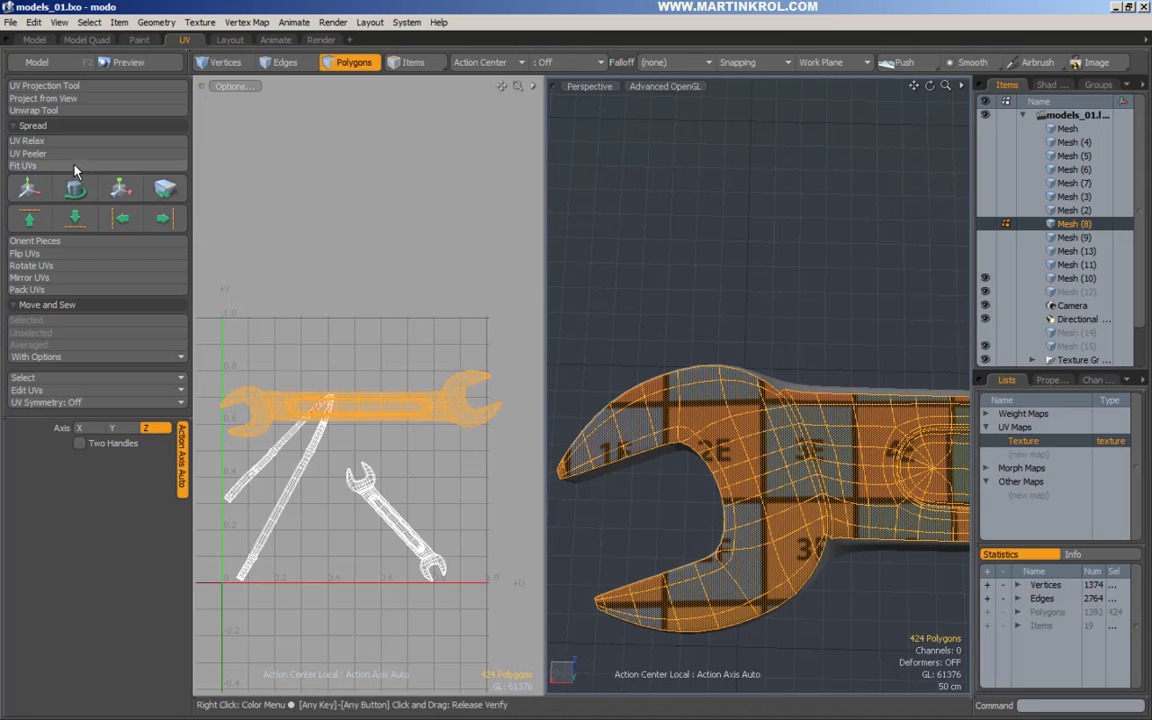
{"action": "left_click", "coordinate": [47, 86]}
{"action": "left_click", "coordinate": [120, 427]}
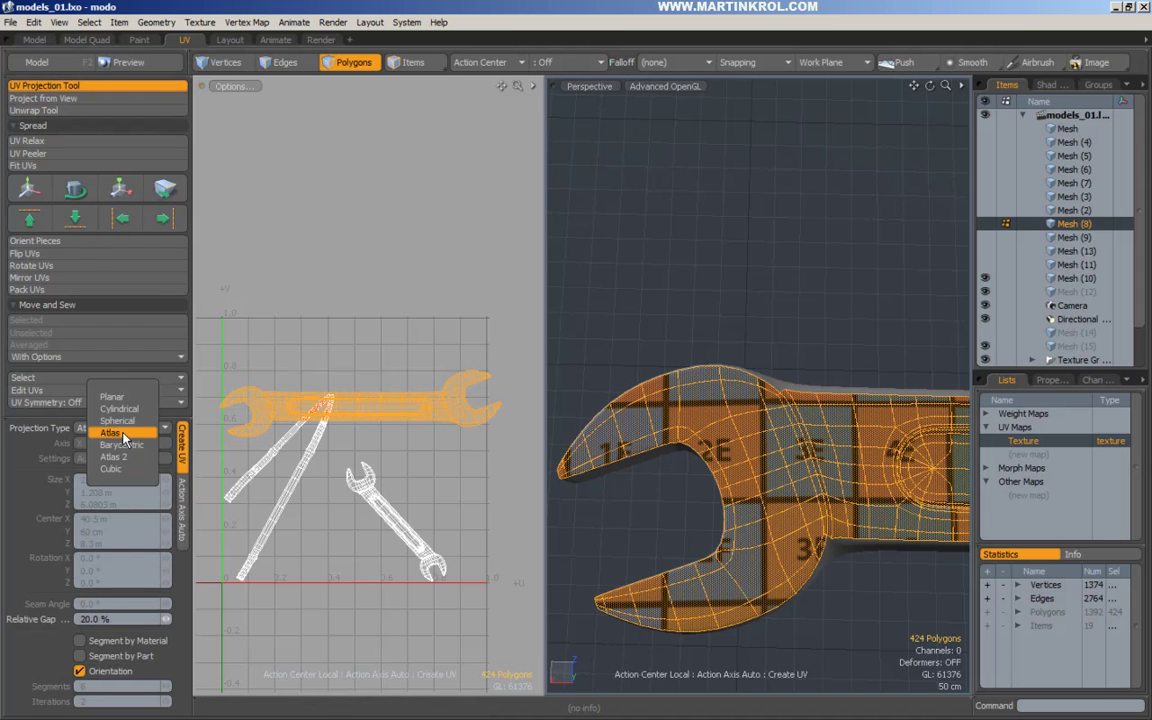
{"action": "left_click", "coordinate": [112, 397]}
{"action": "left_click", "coordinate": [381, 423]}
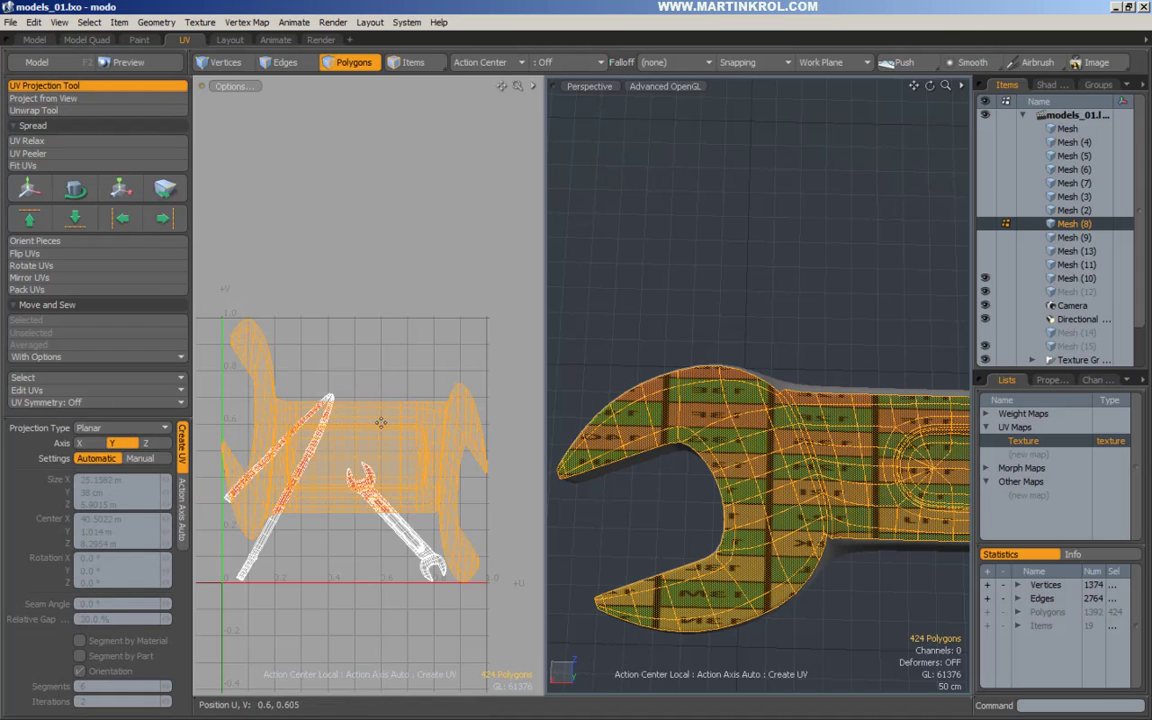
Step: Scale the projected island to 24% in V and -97% in U to correct its proportions and mirrored orientation
{"action": "scroll", "coordinate": [397, 414], "scroll_direction": "down", "scroll_amount": 3}
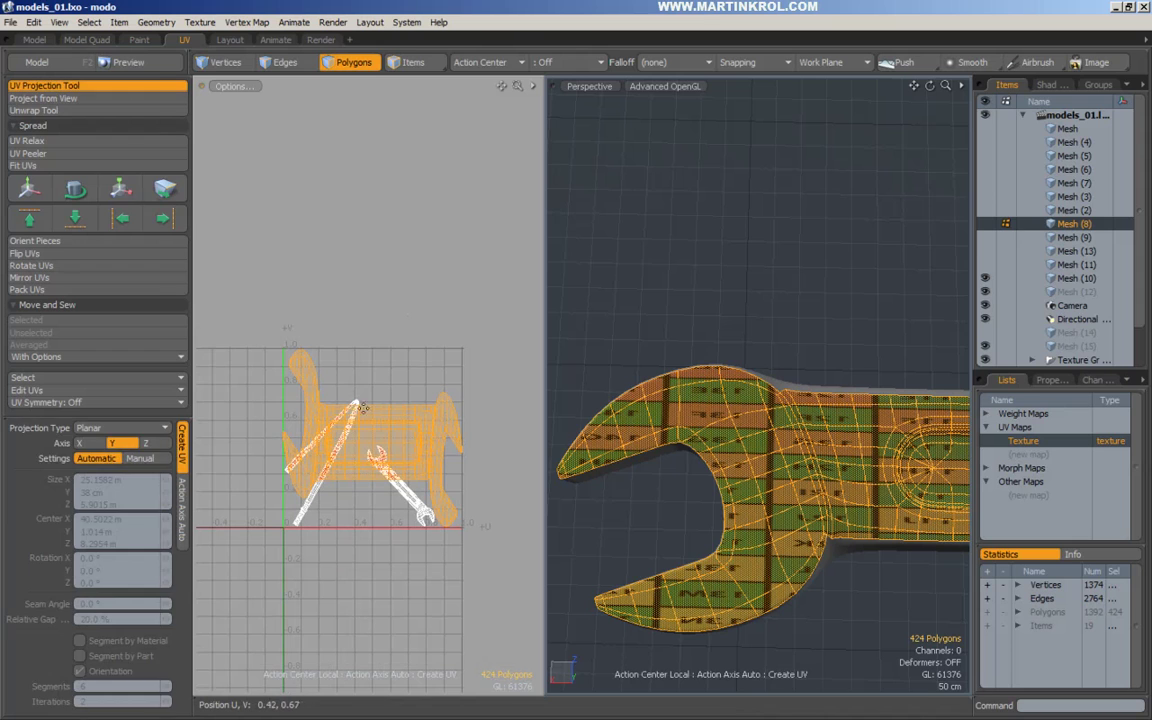
{"action": "key", "text": "y"}
{"action": "left_click_drag", "start_coordinate": [373, 288], "coordinate": [372, 419]}
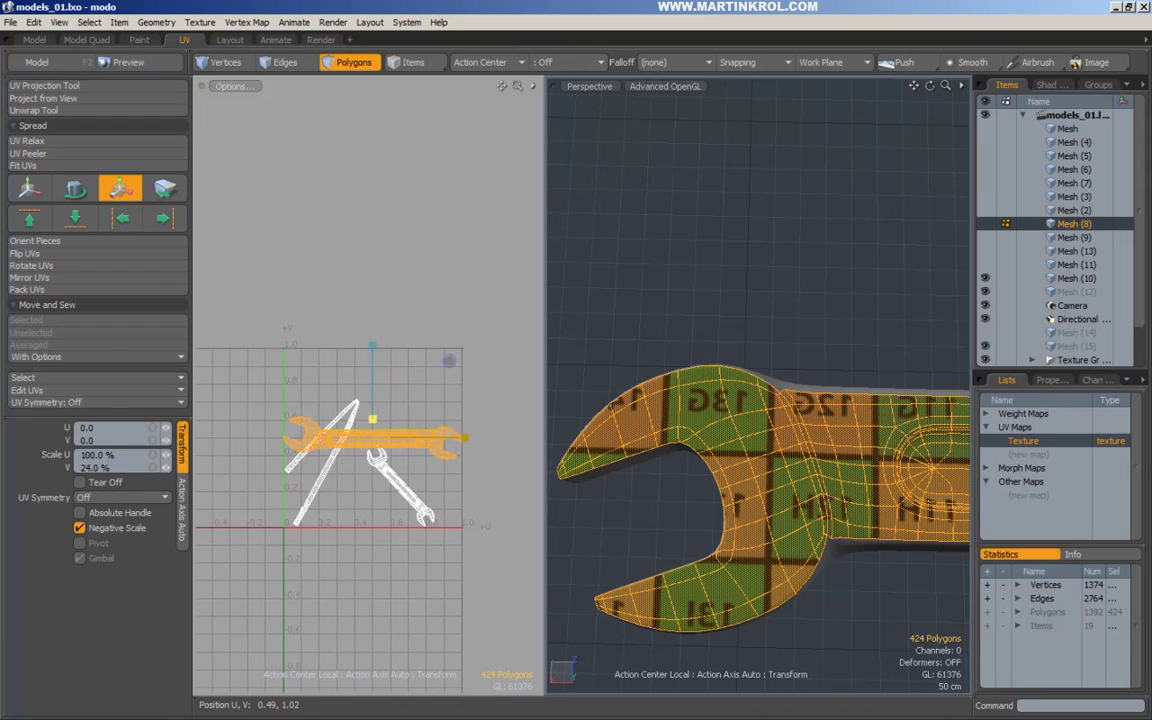
{"action": "key", "text": "q"}
{"action": "key", "text": "y"}
{"action": "left_click_drag", "start_coordinate": [443, 441], "coordinate": [275, 438]}
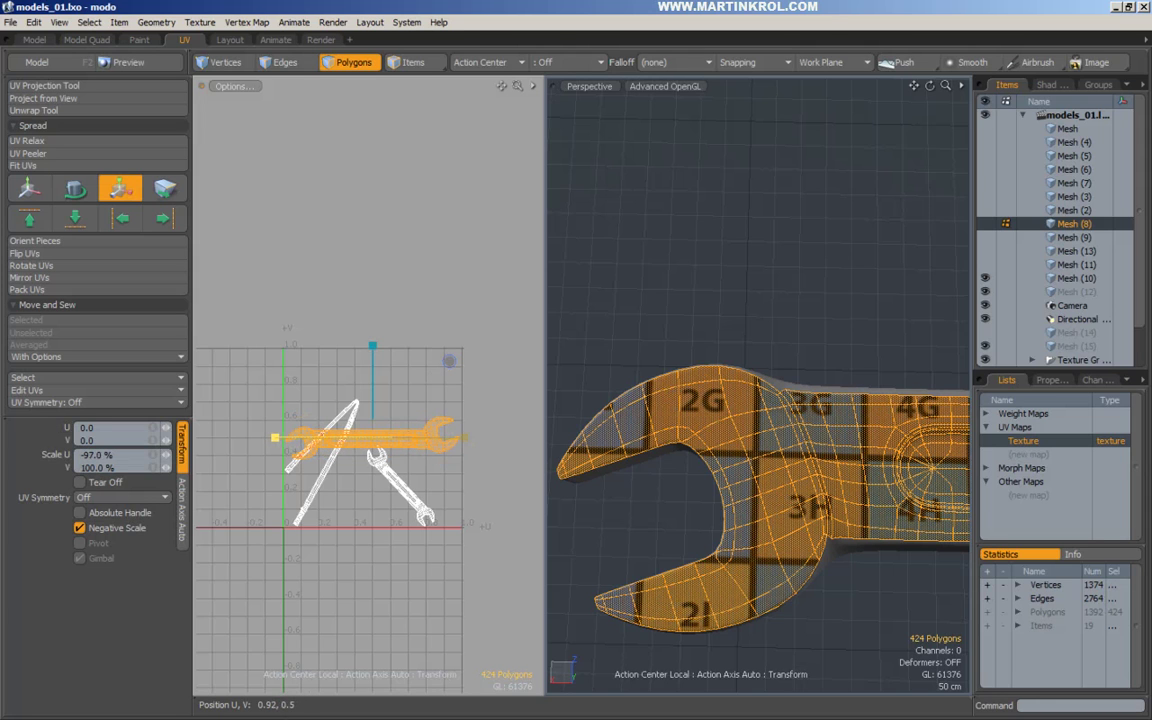
Step: Move the upper face's island above the remaining islands onto the upper border of the UV square, and deselect it
{"action": "key", "text": "w"}
{"action": "left_click_drag", "start_coordinate": [345, 430], "coordinate": [354, 340]}
{"action": "key", "text": "q"}
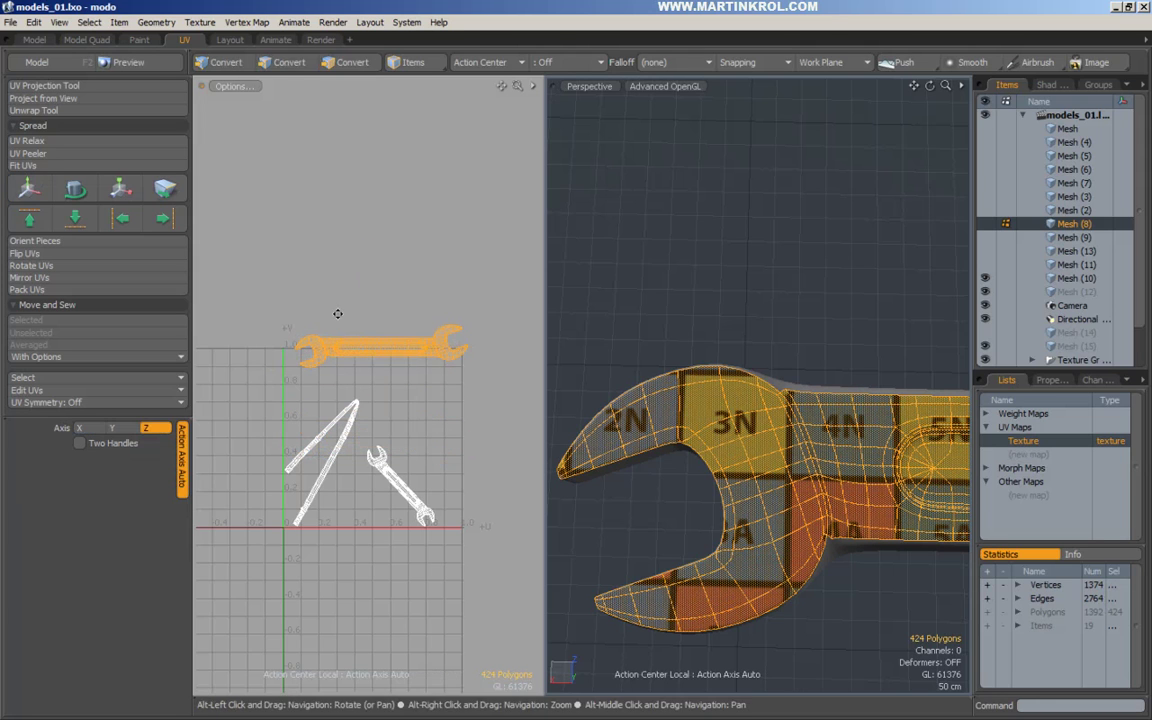
{"action": "right_click_drag", "start_coordinate": [338, 314], "coordinate": [416, 316], "text": "alt"}
{"action": "left_click", "coordinate": [414, 293]}
Step: Examine the checker texture along the crease between the jaw head and handle, with and without subdivision smoothing
{"action": "left_click_drag", "start_coordinate": [758, 419], "coordinate": [722, 419], "text": "alt"}
{"action": "right_click_drag", "start_coordinate": [722, 419], "coordinate": [812, 415], "text": "alt"}
{"action": "left_click_drag", "start_coordinate": [823, 481], "coordinate": [806, 440], "text": "alt"}
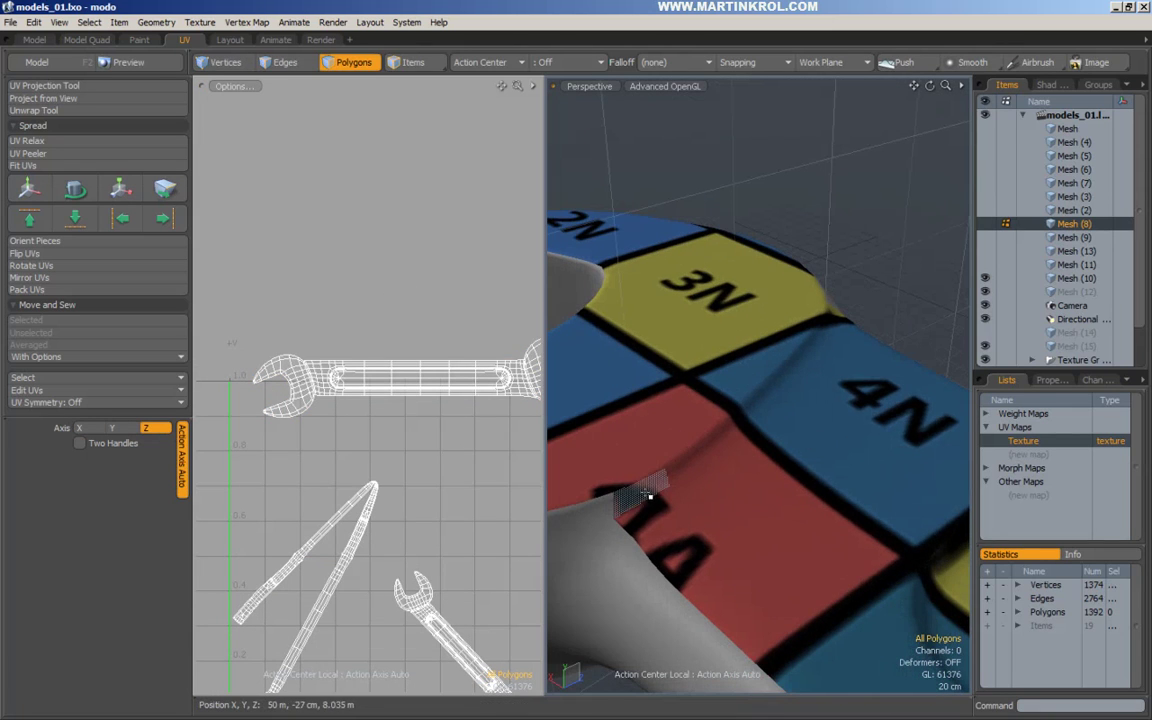
{"action": "left_click_drag", "start_coordinate": [667, 477], "coordinate": [838, 324]}
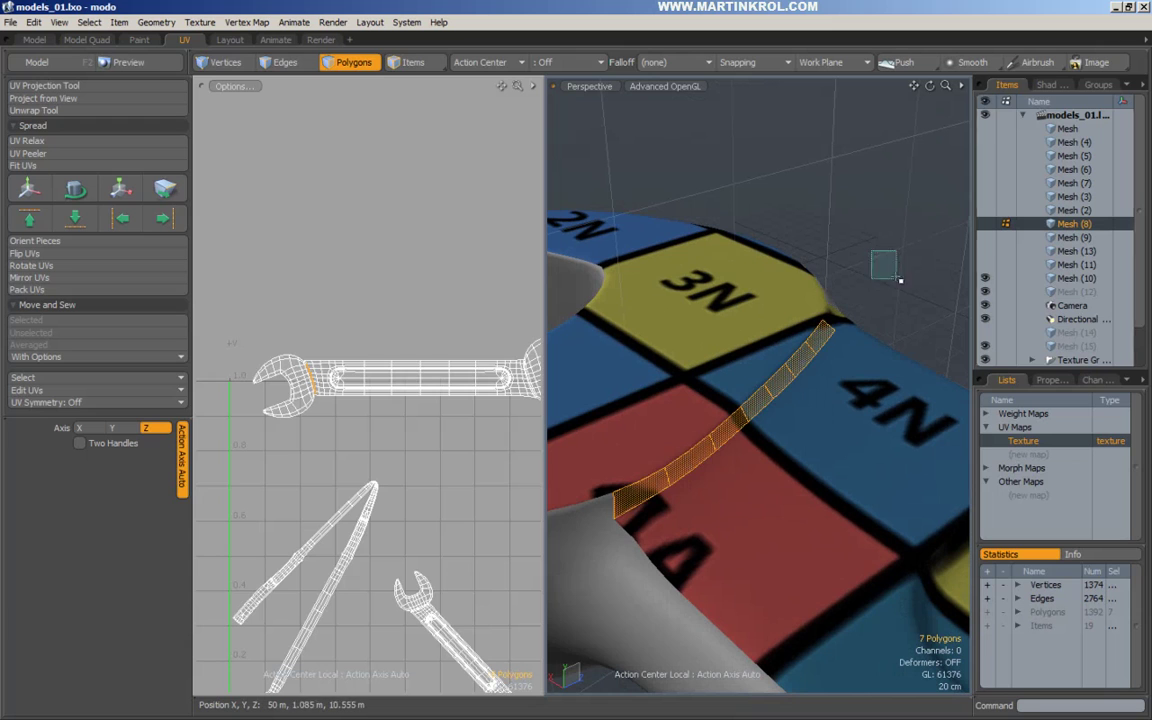
{"action": "left_click", "coordinate": [901, 292]}
{"action": "key", "text": "Tab"}
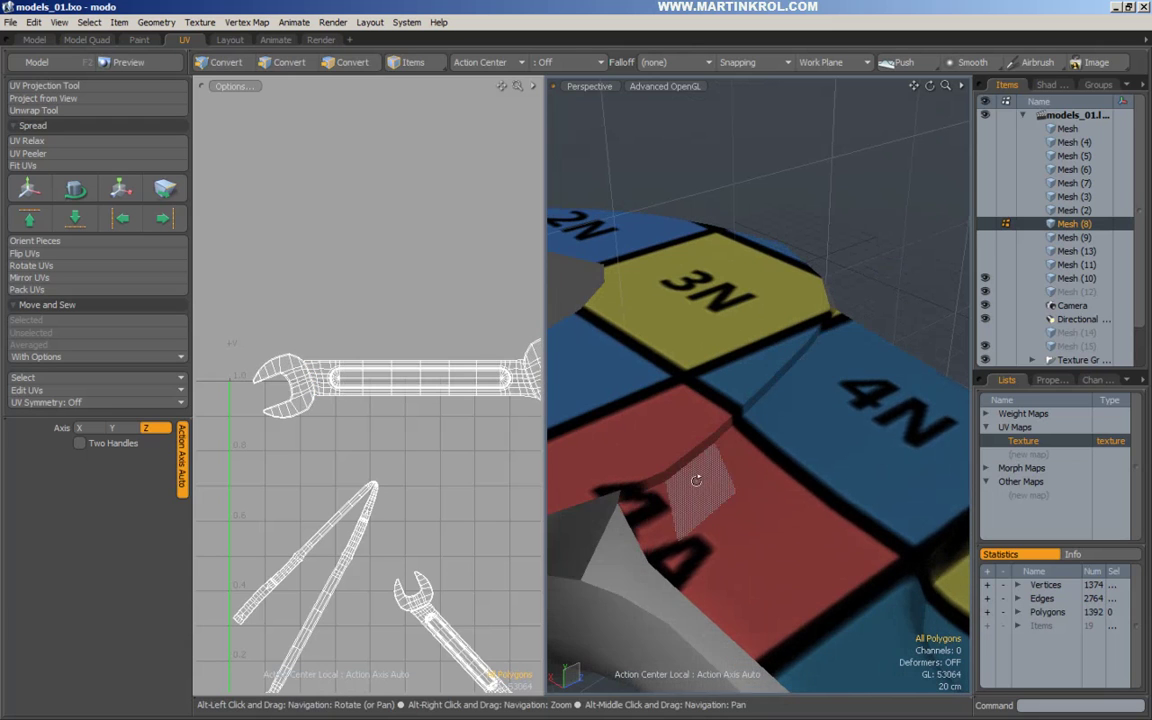
{"action": "left_click_drag", "start_coordinate": [776, 476], "coordinate": [895, 274], "text": "alt"}
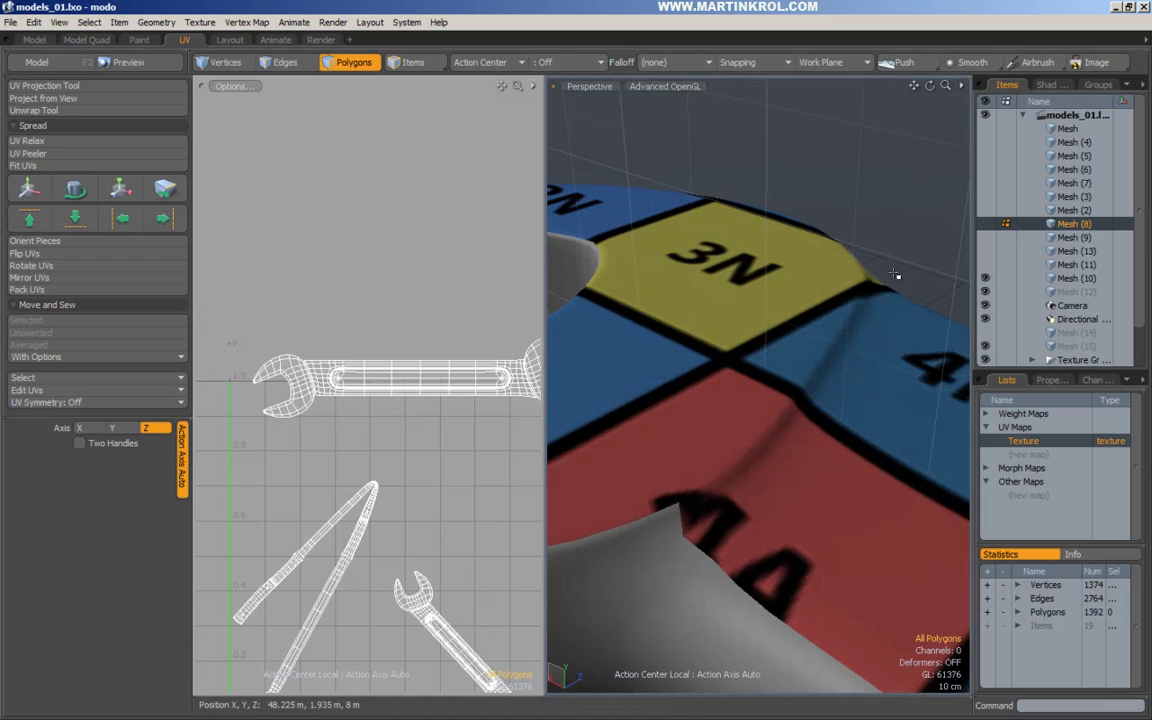
Step: Relax the upper face's UV island with UV Relax in Unwrap mode with Lock Boundary enabled, and deselect the island
{"action": "scroll", "coordinate": [815, 375], "scroll_direction": "down", "scroll_amount": 5}
{"action": "left_click_drag", "start_coordinate": [790, 378], "coordinate": [640, 384], "text": "alt"}
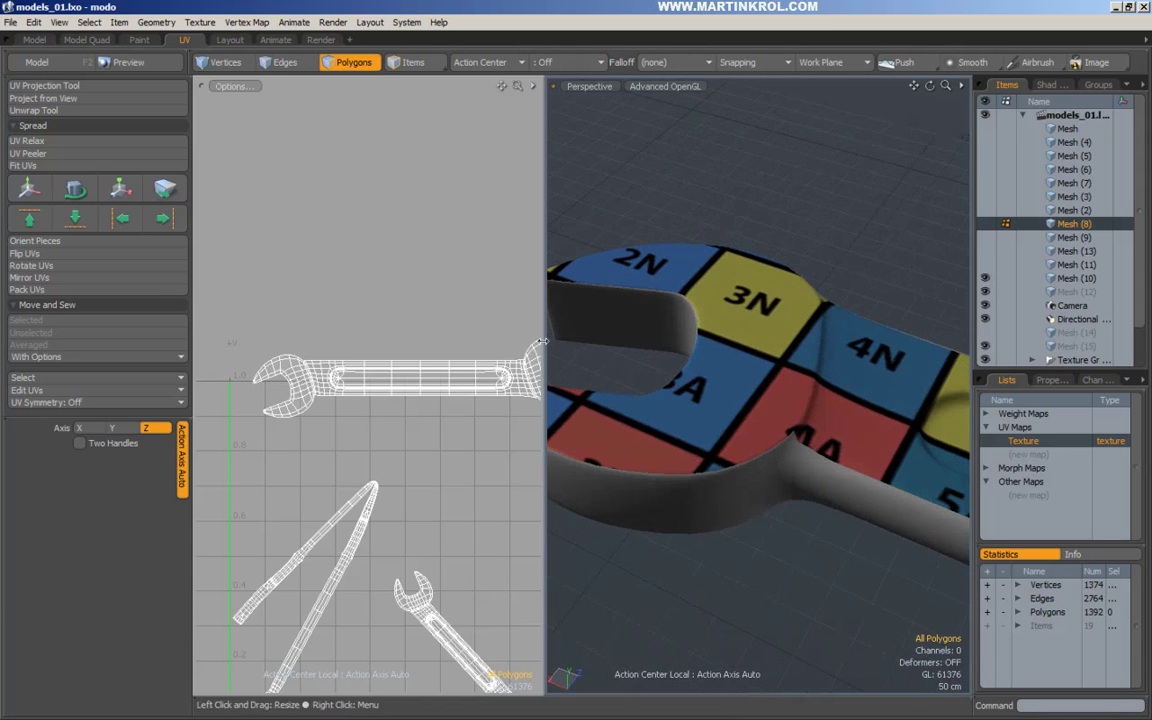
{"action": "double_click", "coordinate": [343, 390]}
{"action": "scroll", "coordinate": [310, 380], "scroll_direction": "up", "scroll_amount": 2}
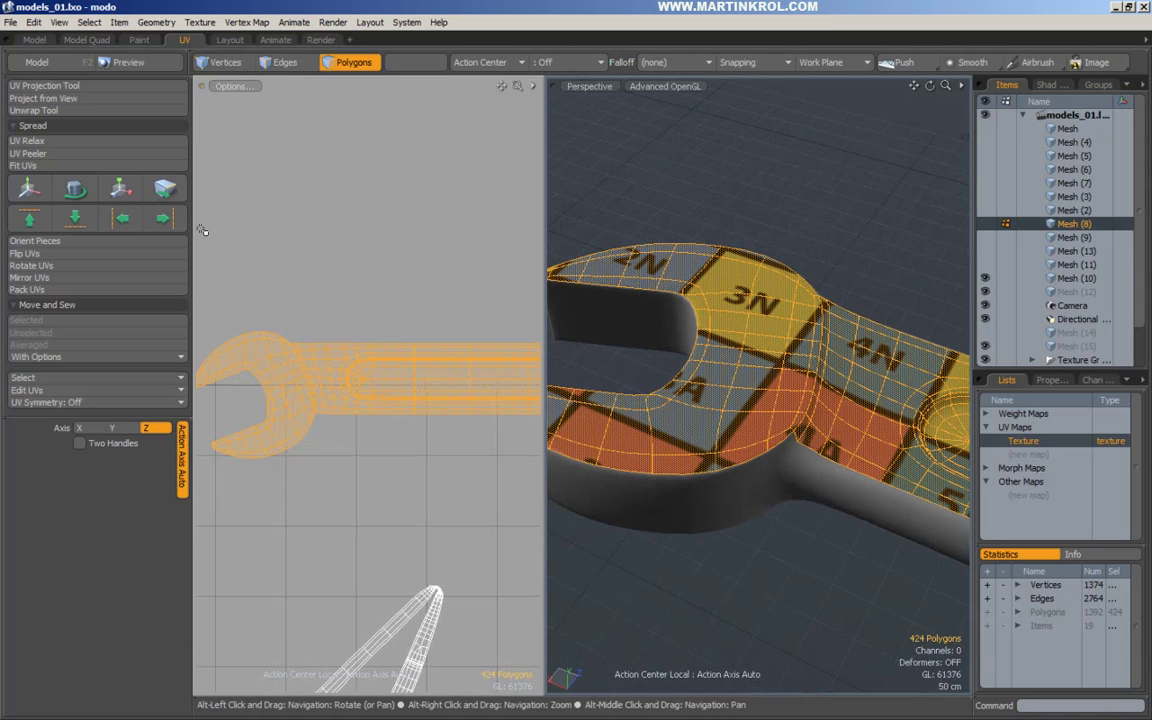
{"action": "left_click", "coordinate": [40, 141]}
{"action": "scroll", "coordinate": [330, 320], "scroll_direction": "down", "scroll_amount": 3}
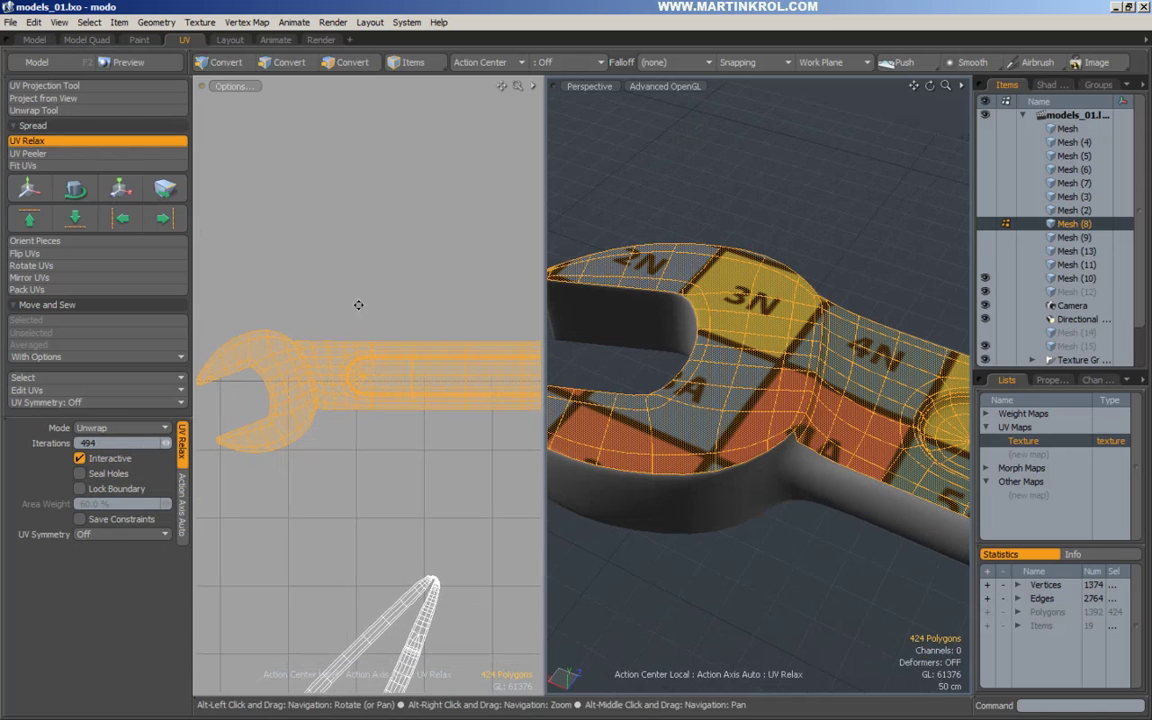
{"action": "scroll", "coordinate": [358, 330], "scroll_direction": "down", "scroll_amount": 2}
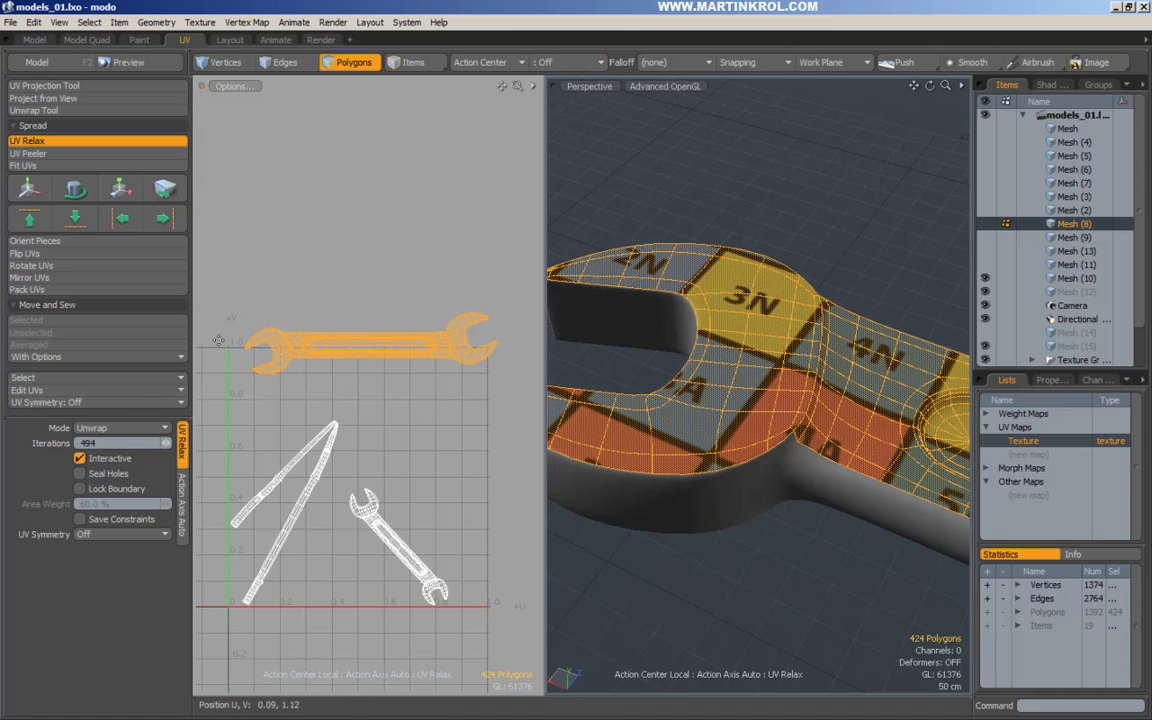
{"action": "left_click", "coordinate": [81, 489]}
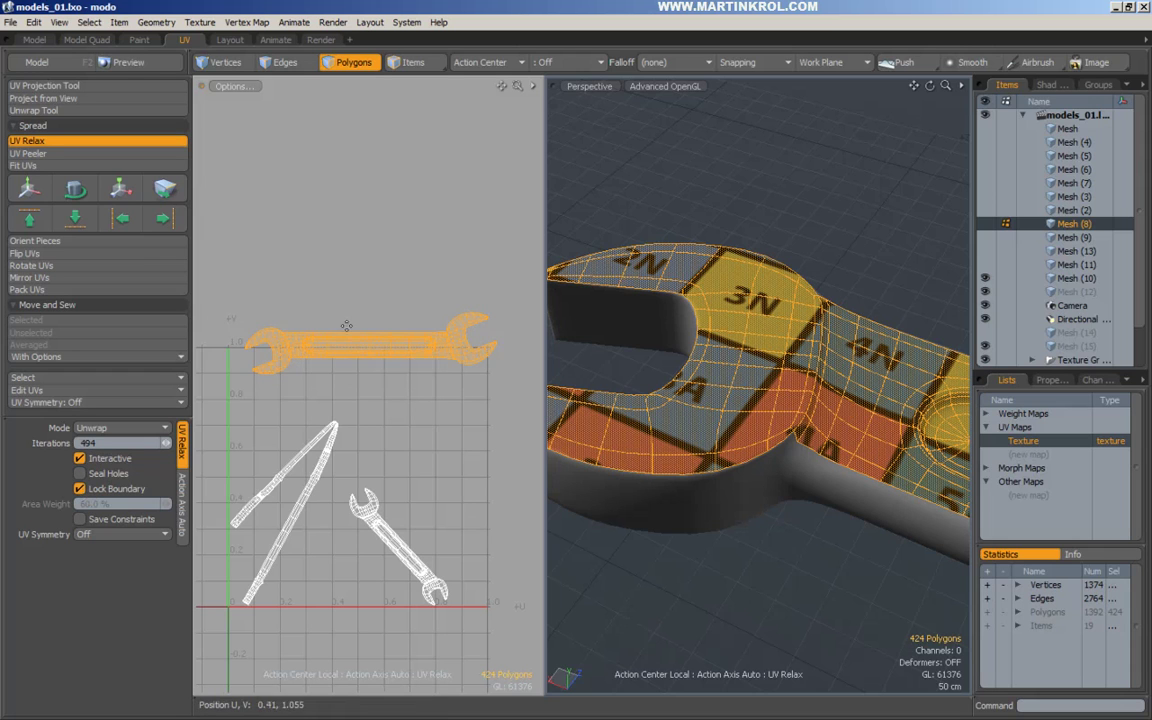
{"action": "key", "text": "space"}
{"action": "left_click", "coordinate": [857, 202]}
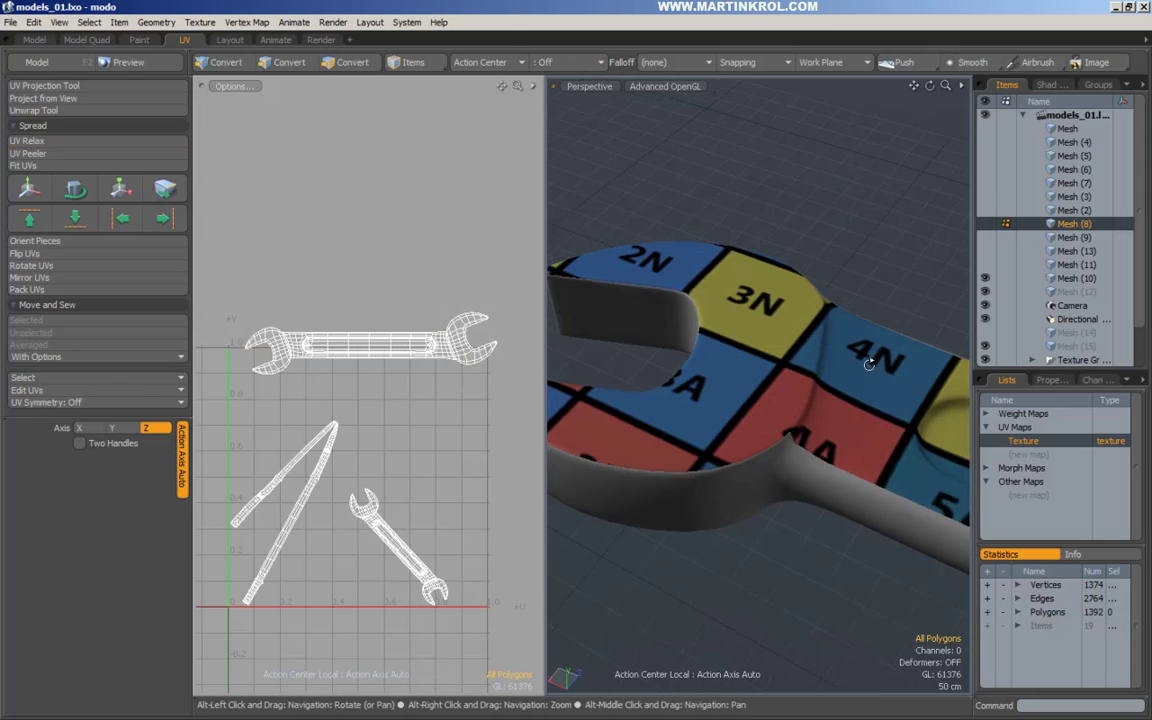
Step: Reproject the lower face's UVs with a planar projection along the Y axis and scale the island to 25.5% in V
{"action": "left_click_drag", "start_coordinate": [870, 361], "coordinate": [768, 409], "text": "alt"}
{"action": "scroll", "coordinate": [794, 417], "scroll_direction": "up", "scroll_amount": 2}
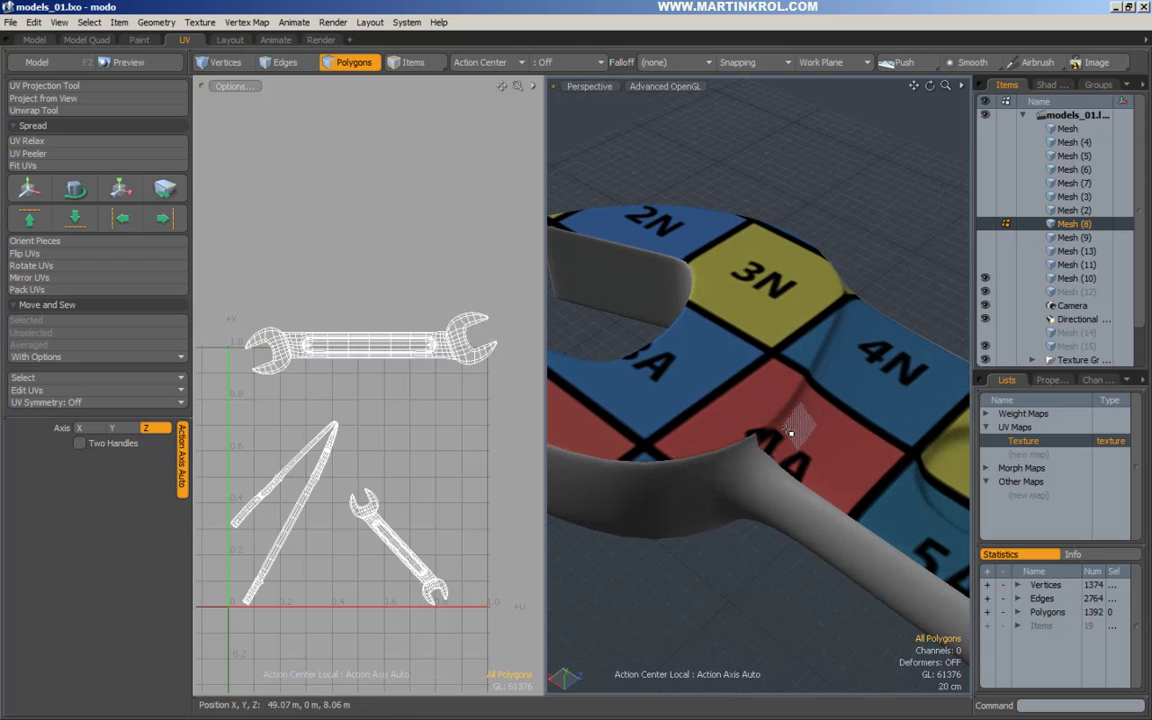
{"action": "mouse_move", "coordinate": [783, 413]}
{"action": "left_mouse_down"}
{"action": "mouse_move", "coordinate": [854, 283]}
{"action": "mouse_move", "coordinate": [867, 301]}
{"action": "mouse_move", "coordinate": [791, 140]}
{"action": "mouse_move", "coordinate": [823, 437]}
{"action": "left_mouse_up"}
{"action": "left_click", "coordinate": [890, 285]}
{"action": "scroll", "coordinate": [890, 285], "scroll_direction": "down", "scroll_amount": 3}
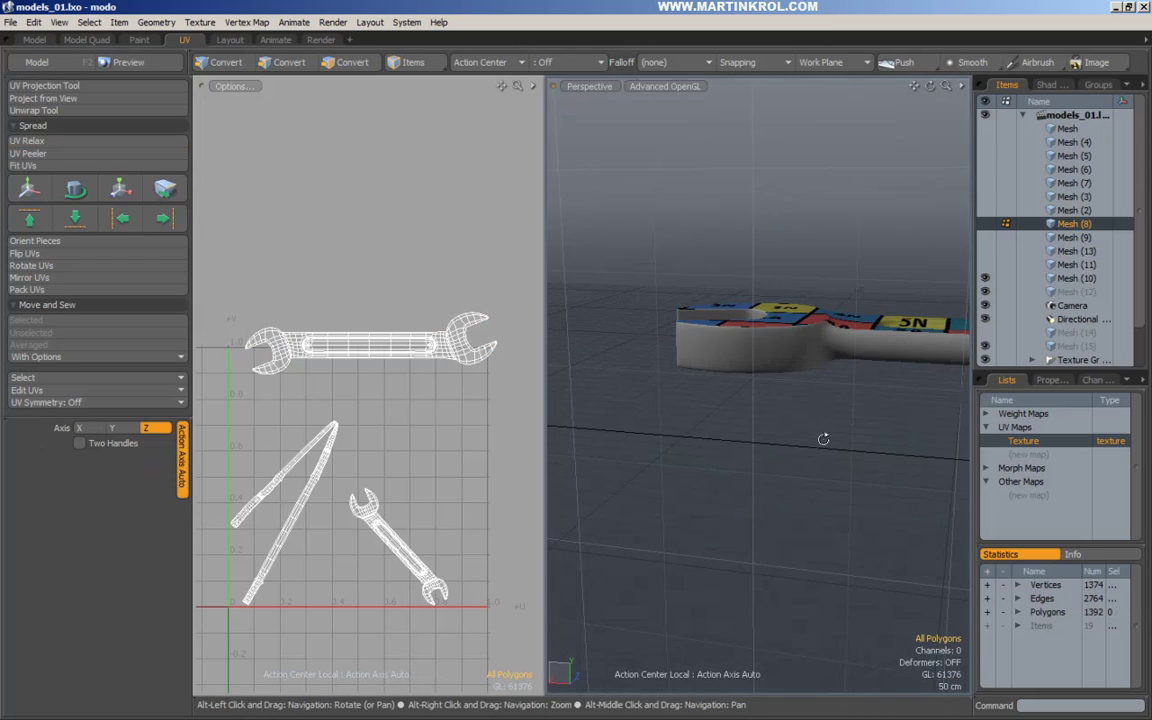
{"action": "double_click", "coordinate": [388, 537]}
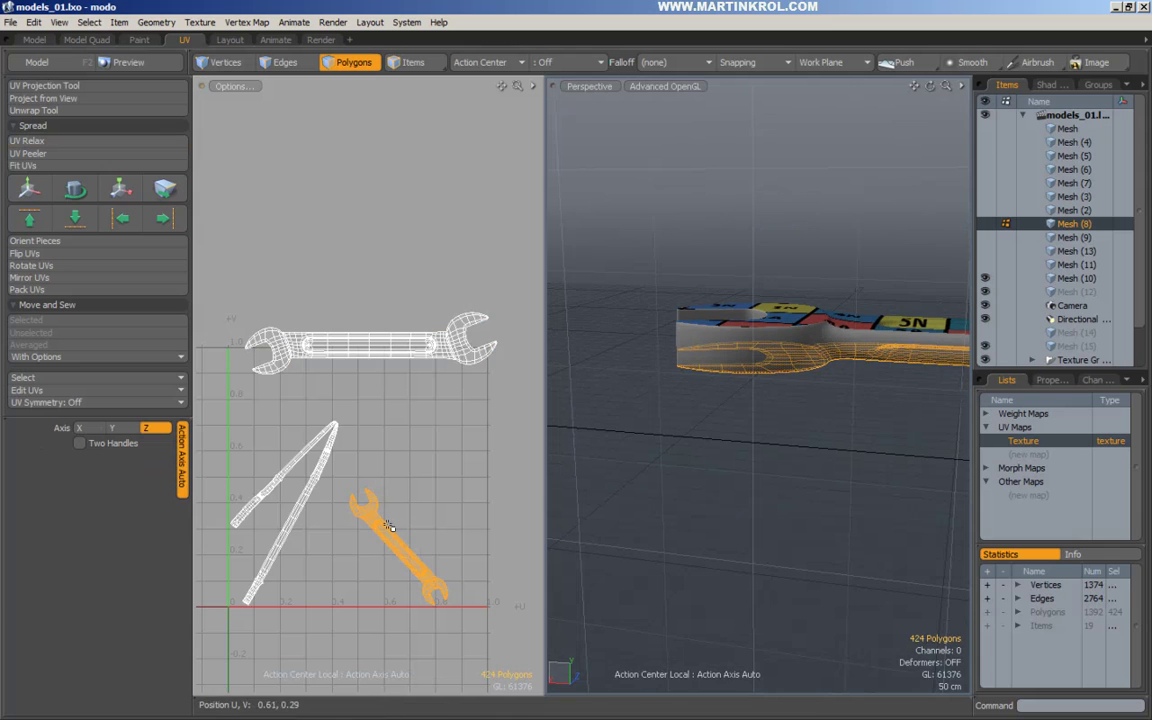
{"action": "left_click", "coordinate": [56, 87]}
{"action": "left_click", "coordinate": [408, 369]}
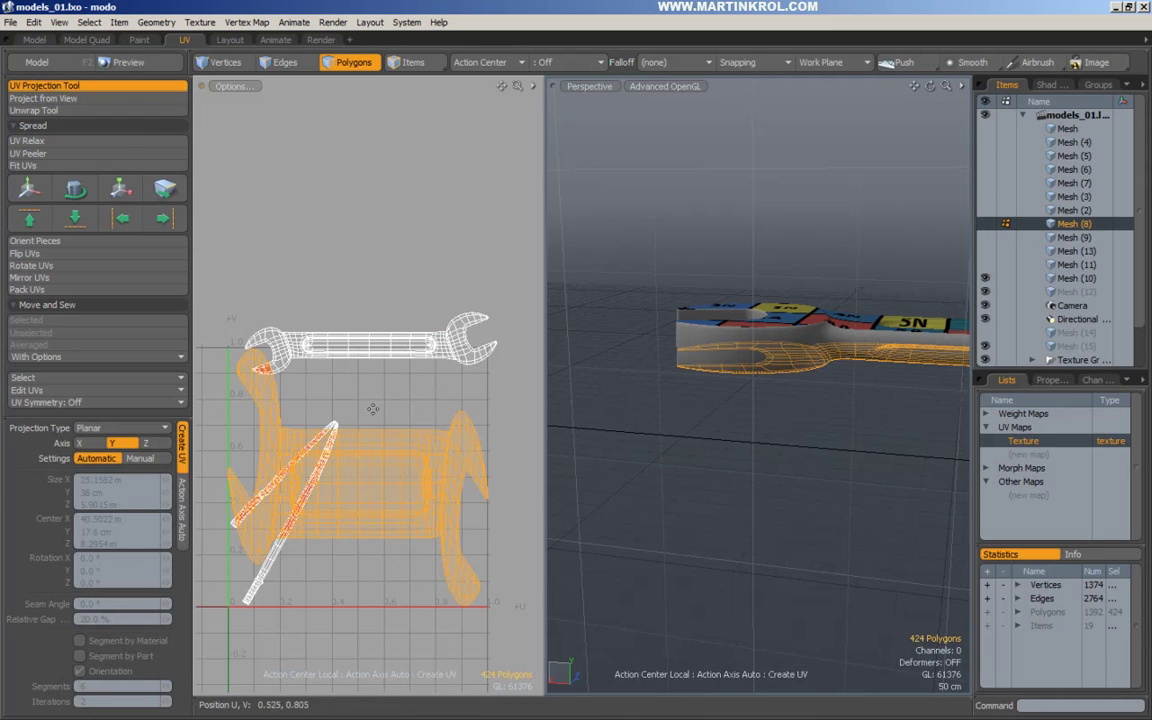
{"action": "key", "text": "y"}
{"action": "left_click_drag", "start_coordinate": [360, 409], "coordinate": [358, 456]}
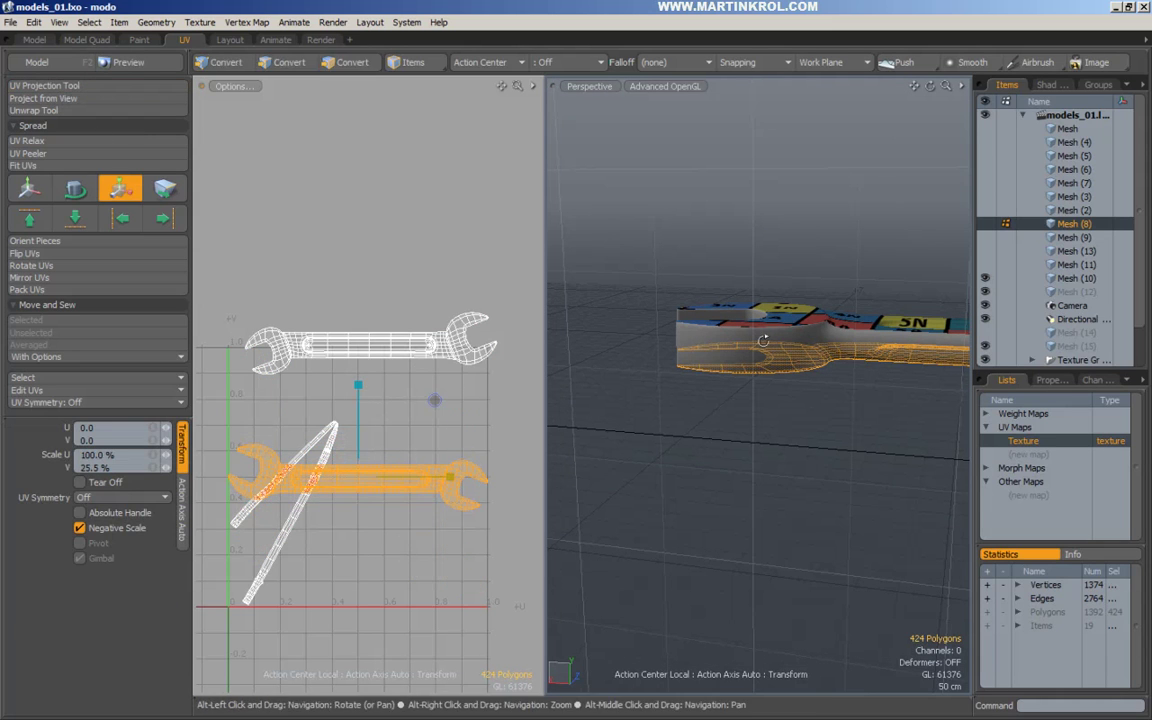
Step: Deselect the lower face's island and assign the uvTest material to the whole wrench mesh
{"action": "left_click_drag", "start_coordinate": [763, 341], "coordinate": [783, 247], "text": "alt"}
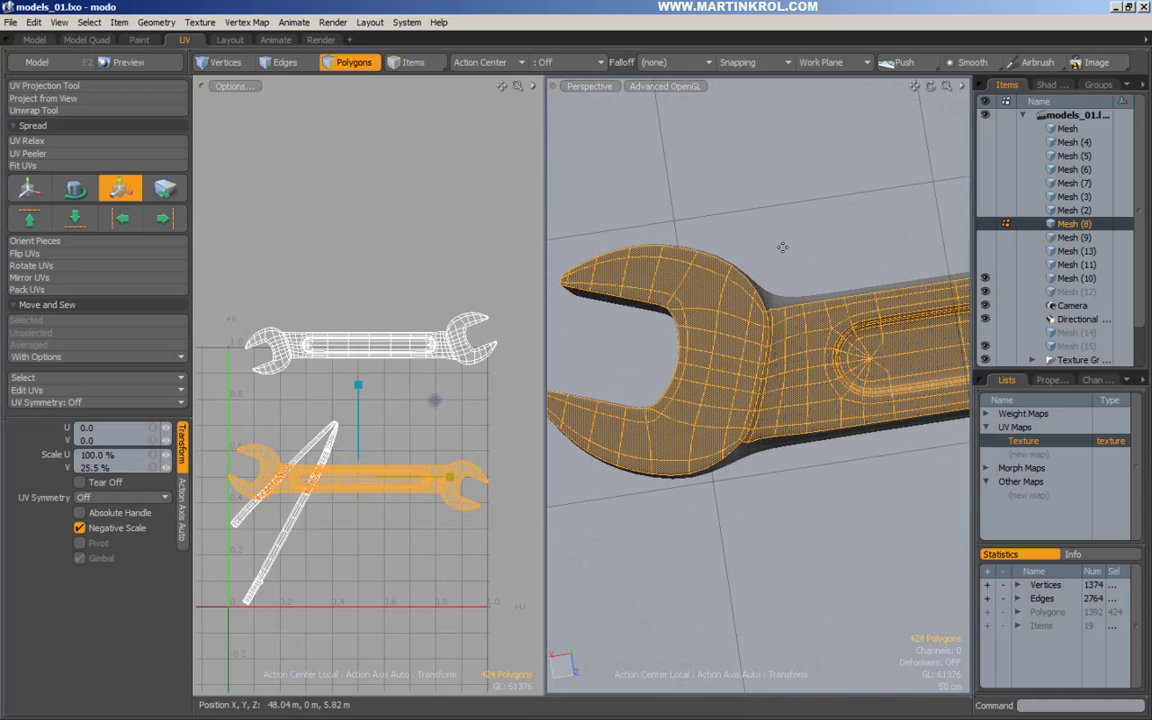
{"action": "key", "text": "q"}
{"action": "left_click_drag", "start_coordinate": [786, 188], "coordinate": [851, 225]}
{"action": "key", "text": "m"}
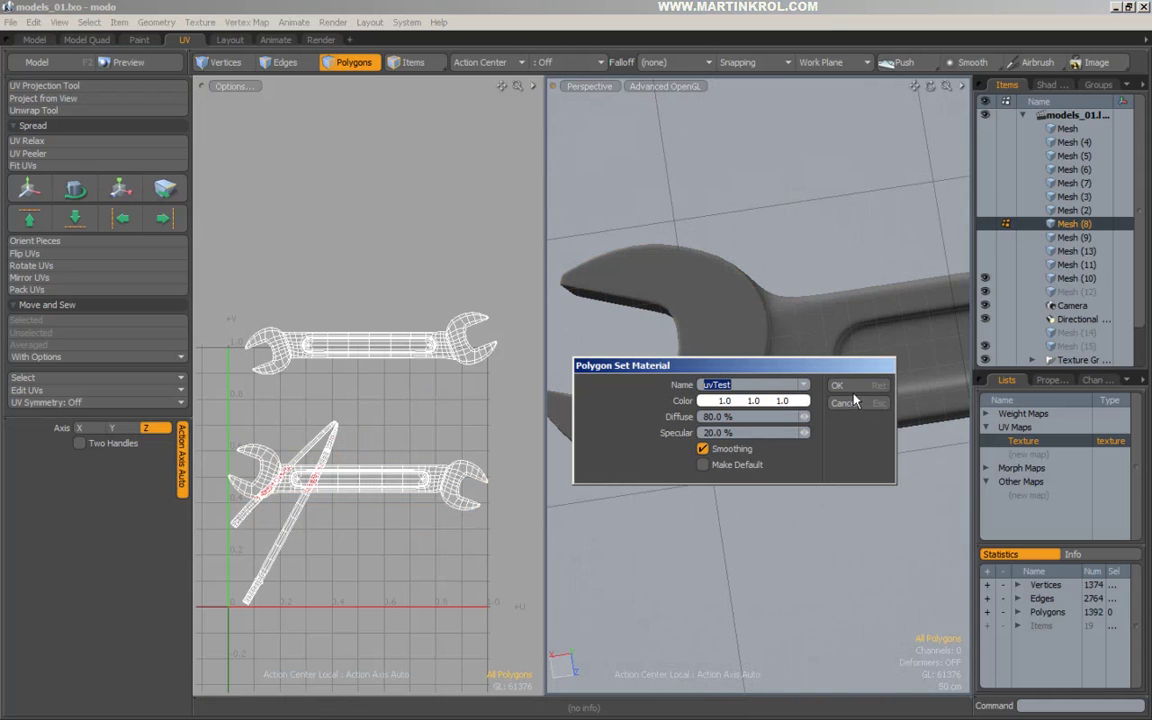
{"action": "left_click", "coordinate": [851, 389]}
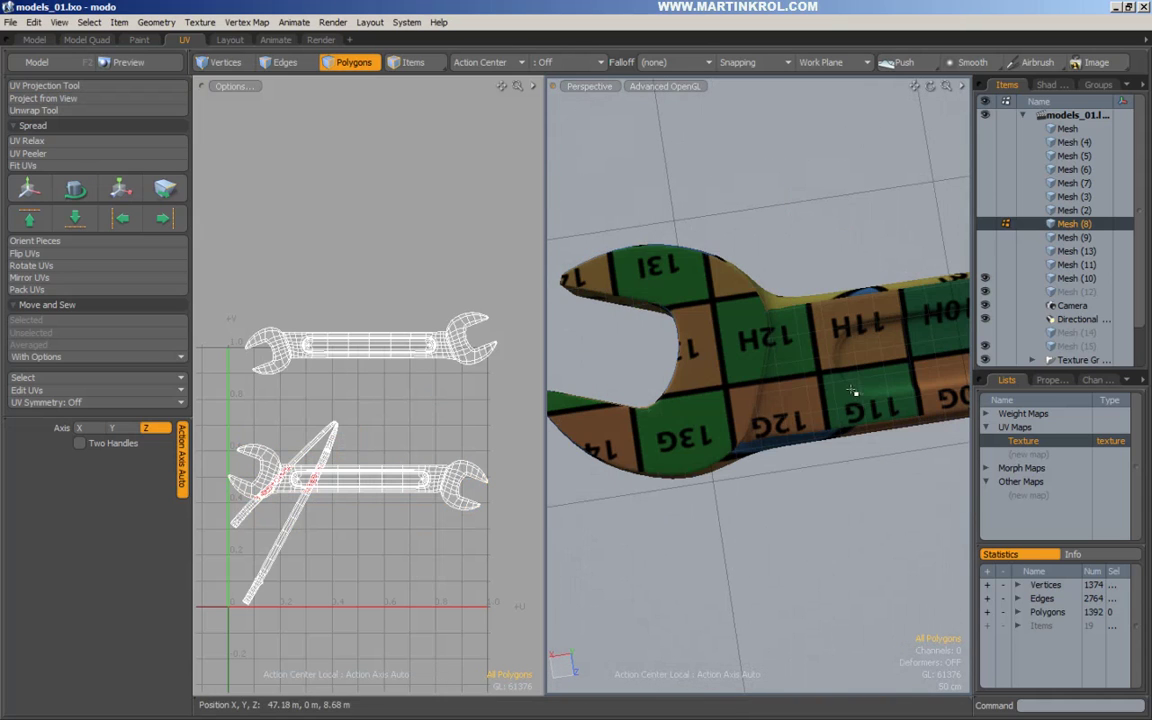
Step: Scale the lower face's island to -105% in U to correct the mirrored texture, and deselect it
{"action": "double_click", "coordinate": [371, 487]}
{"action": "key", "text": "y"}
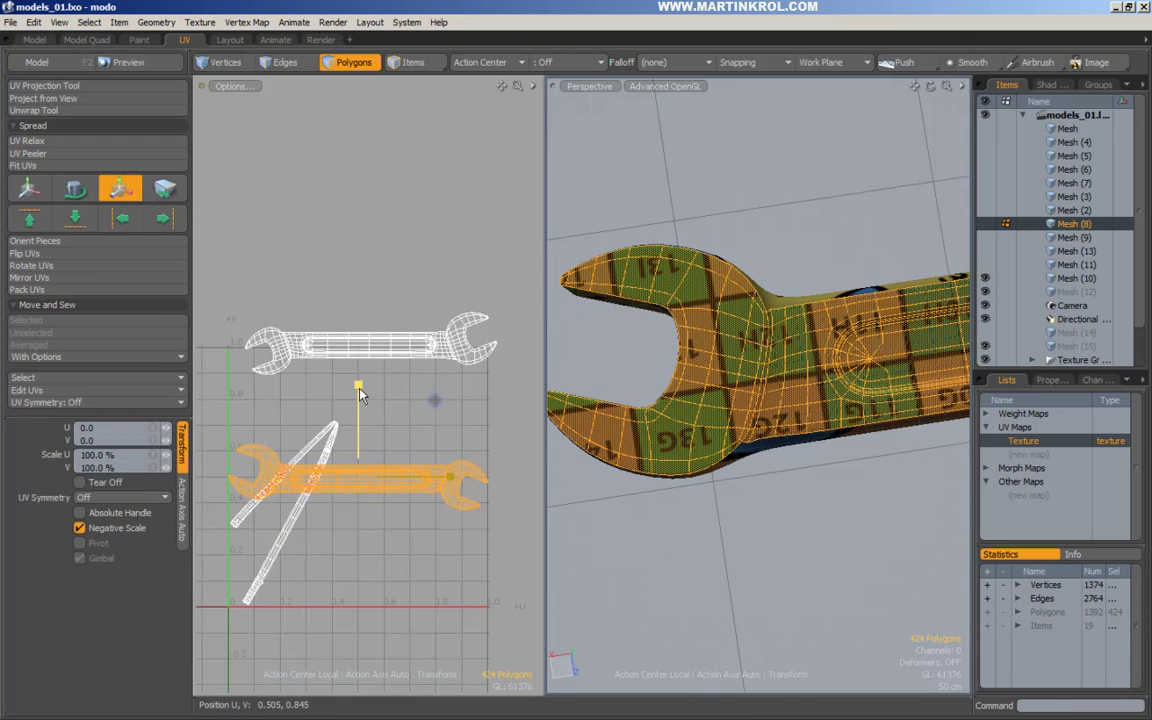
{"action": "left_click_drag", "start_coordinate": [360, 395], "coordinate": [358, 385]}
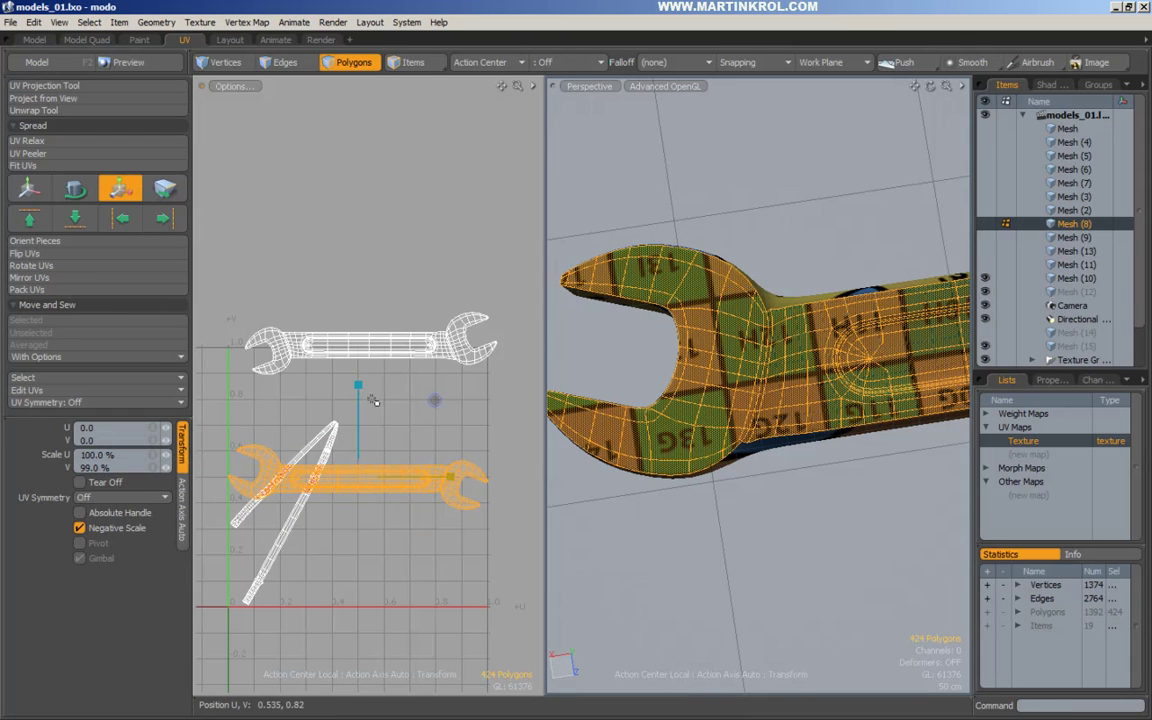
{"action": "key", "text": "ctrl+z"}
{"action": "left_click_drag", "start_coordinate": [429, 482], "coordinate": [252, 478]}
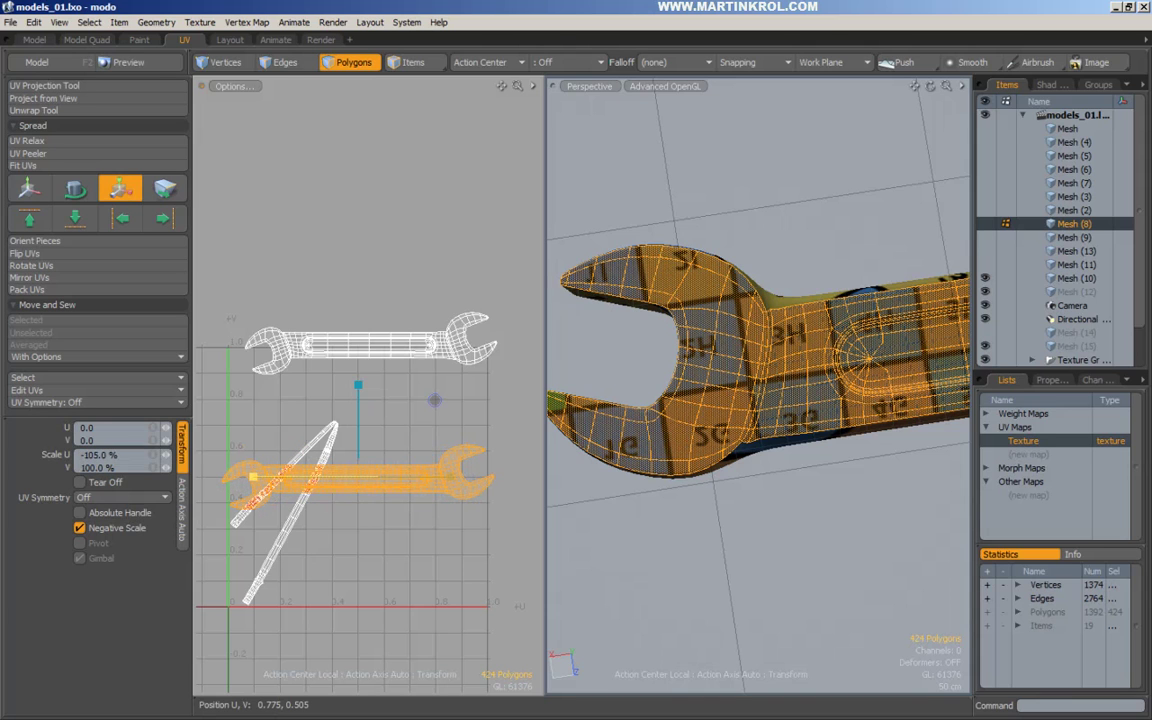
{"action": "key", "text": "space"}
{"action": "left_click", "coordinate": [390, 430]}
{"action": "scroll", "coordinate": [645, 403], "scroll_direction": "down", "scroll_amount": 2}
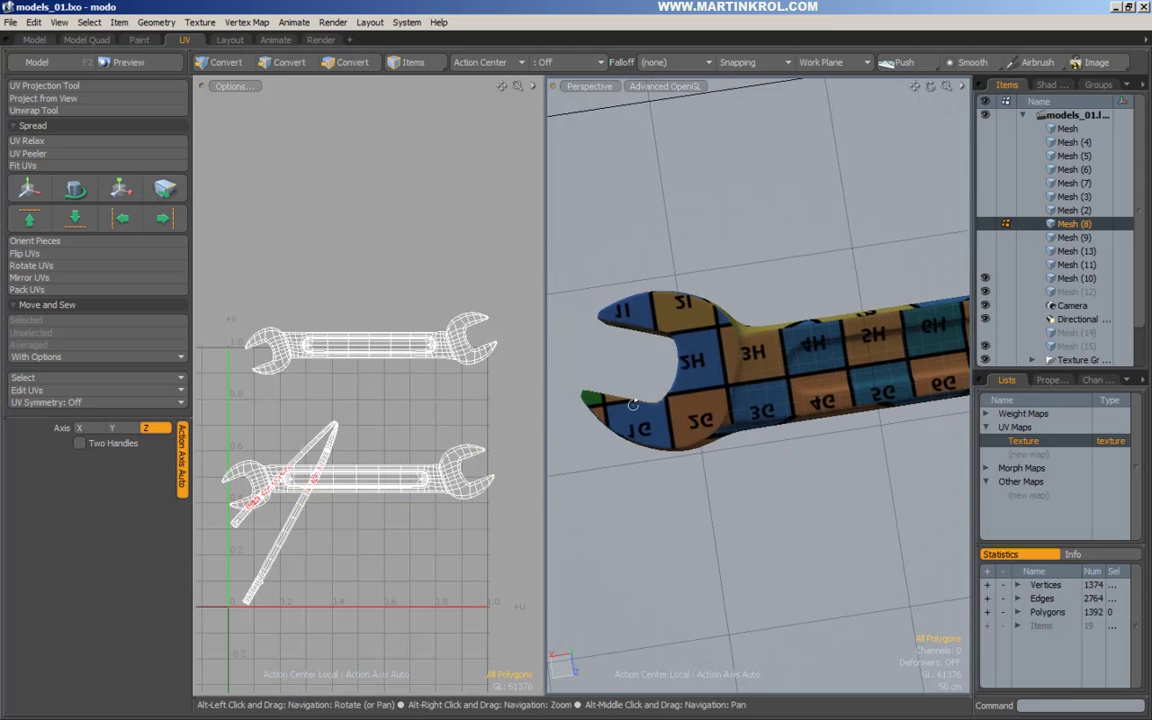
{"action": "left_click_drag", "start_coordinate": [627, 406], "coordinate": [678, 444], "text": "alt"}
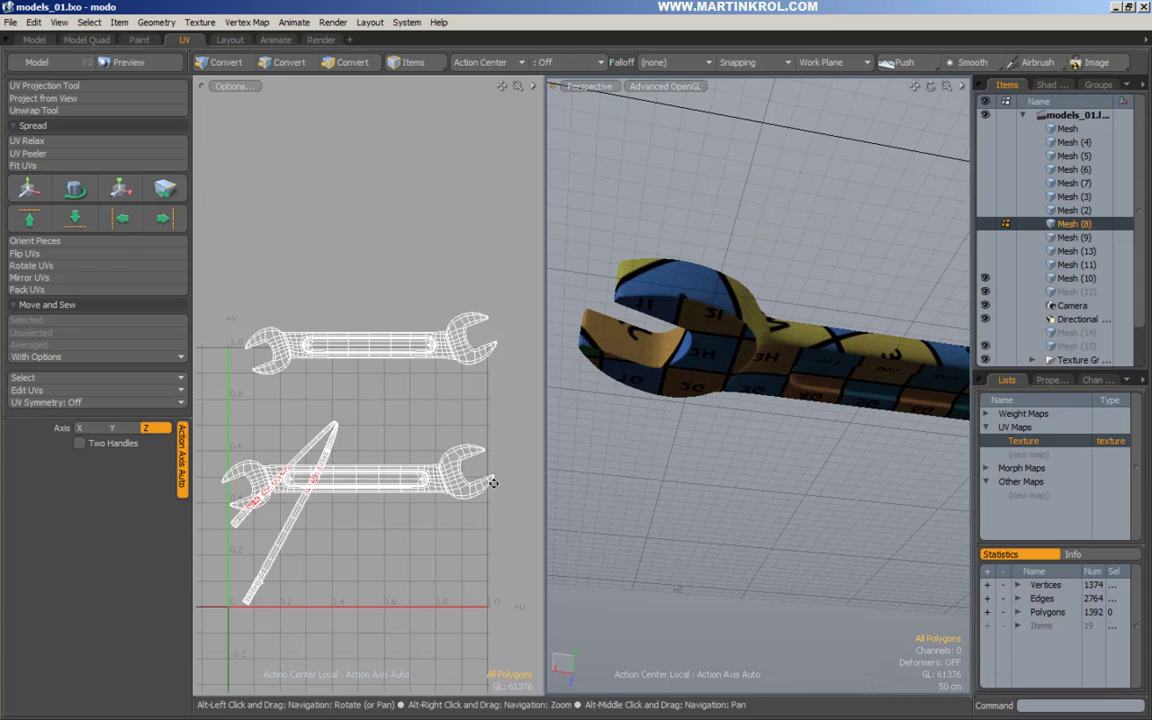
Step: Move the polygons of both face islands into Mesh (15), leaving only the side strips in Mesh (8), and make Mesh (8) active again
{"action": "double_click", "coordinate": [413, 479]}
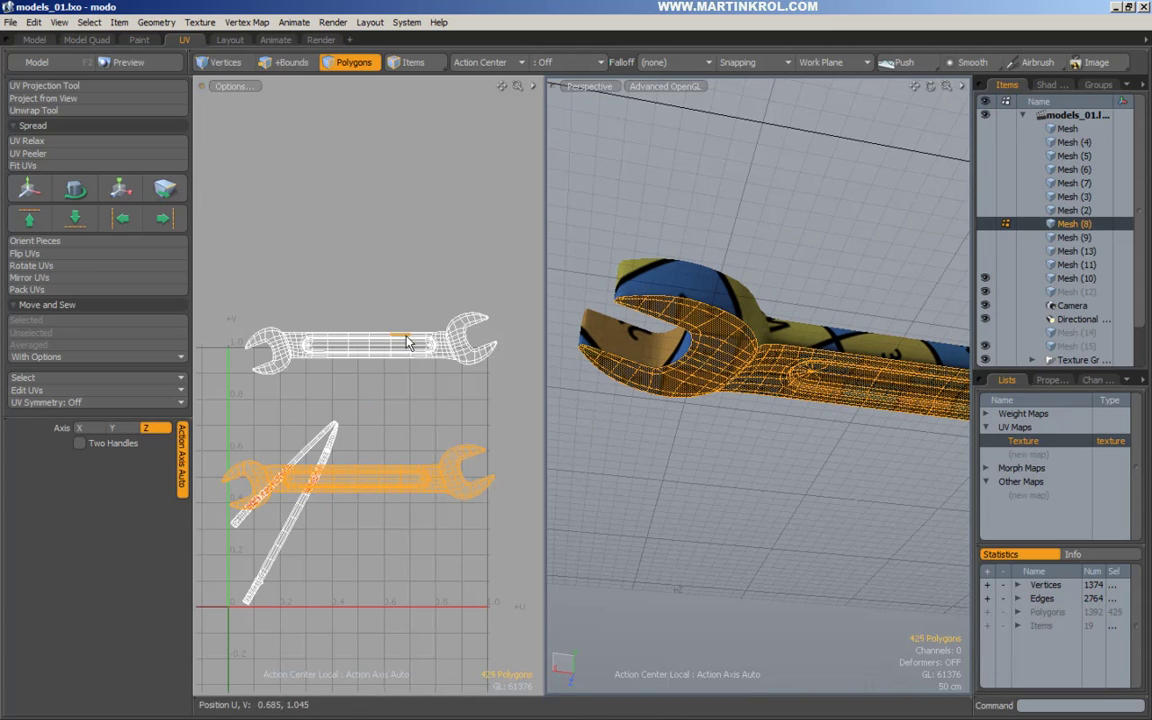
{"action": "double_click", "coordinate": [405, 342], "text": "shift"}
{"action": "scroll", "coordinate": [783, 310], "scroll_direction": "down", "scroll_amount": 2}
{"action": "key", "text": "h"}
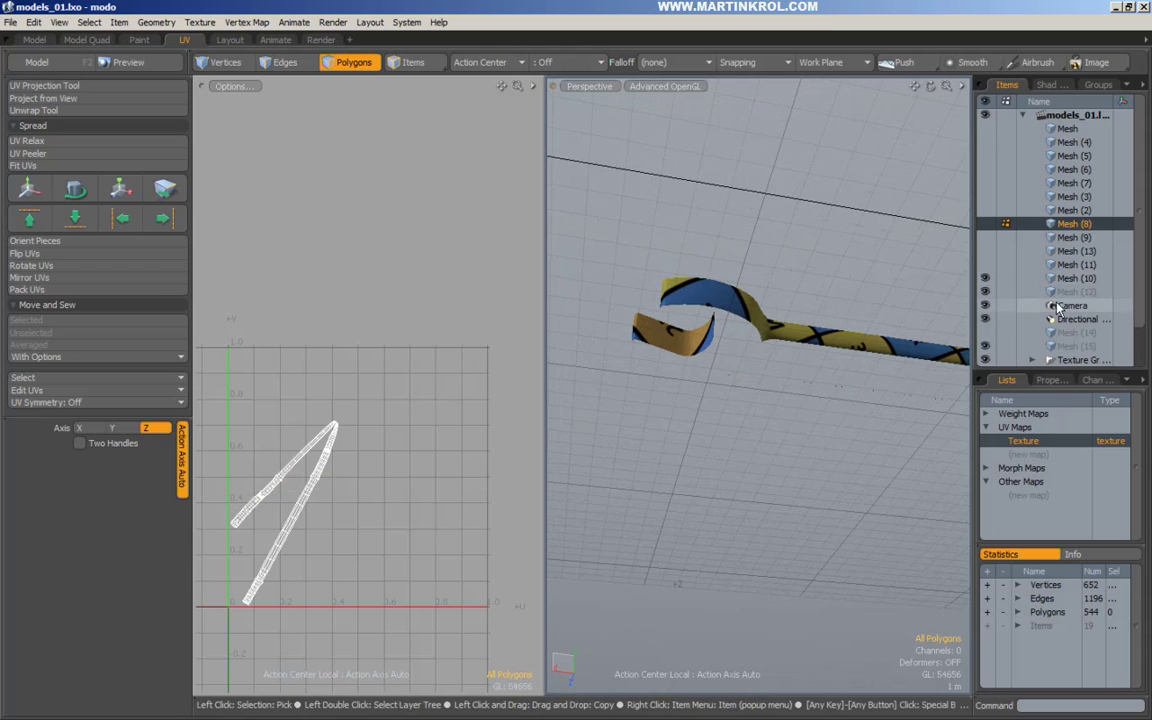
{"action": "left_click", "coordinate": [1076, 345]}
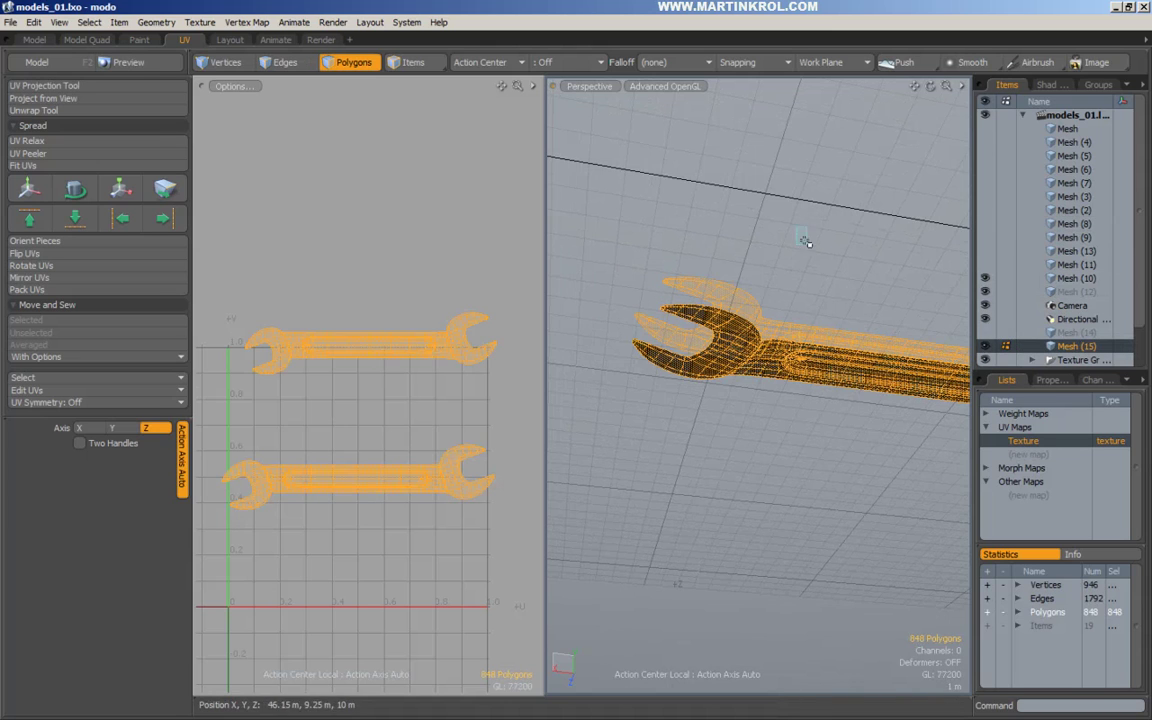
{"action": "left_click", "coordinate": [1074, 224]}
Step: Try to peel the side strip's UVs with UV Peeler from the vertical edge line at the jaw tip
{"action": "key", "text": "a"}
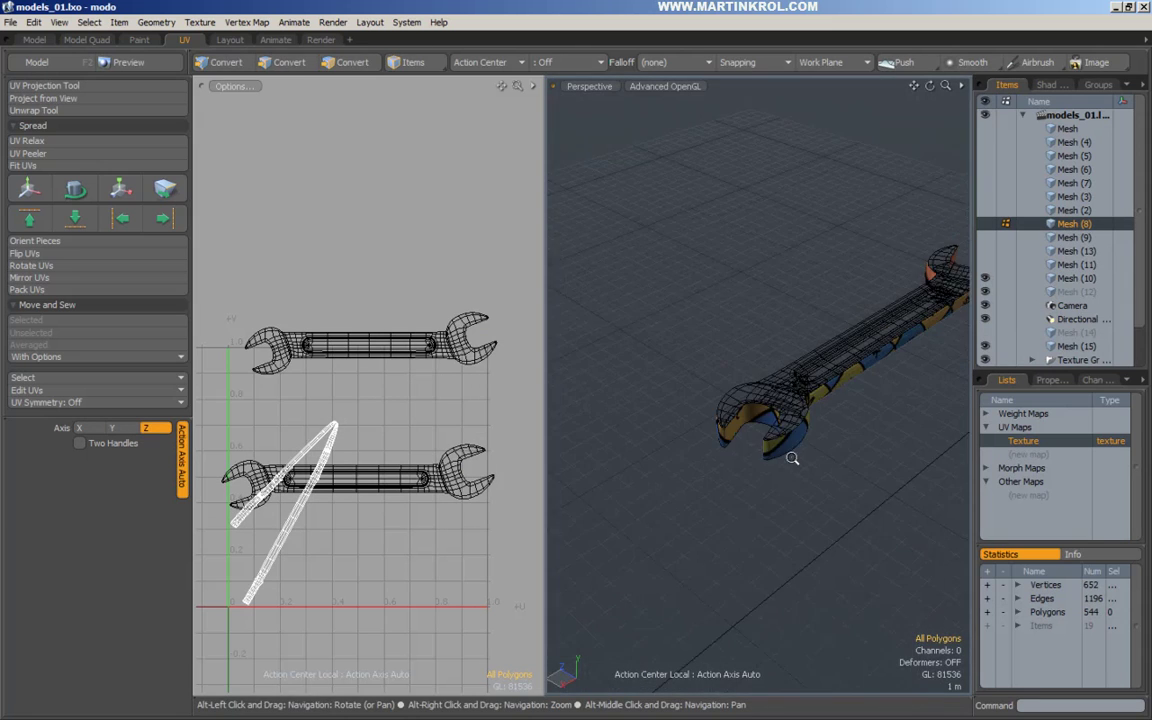
{"action": "left_click", "coordinate": [284, 62]}
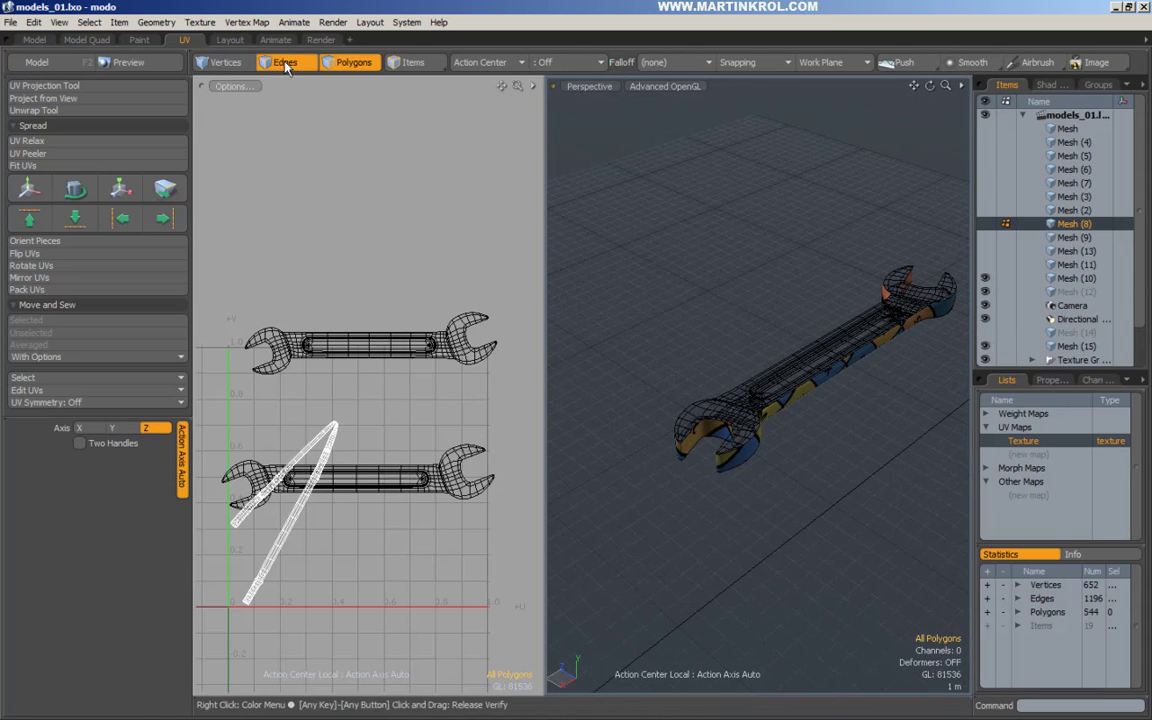
{"action": "scroll", "coordinate": [625, 432], "scroll_direction": "up", "scroll_amount": 5}
{"action": "scroll", "coordinate": [612, 430], "scroll_direction": "up", "scroll_amount": 5}
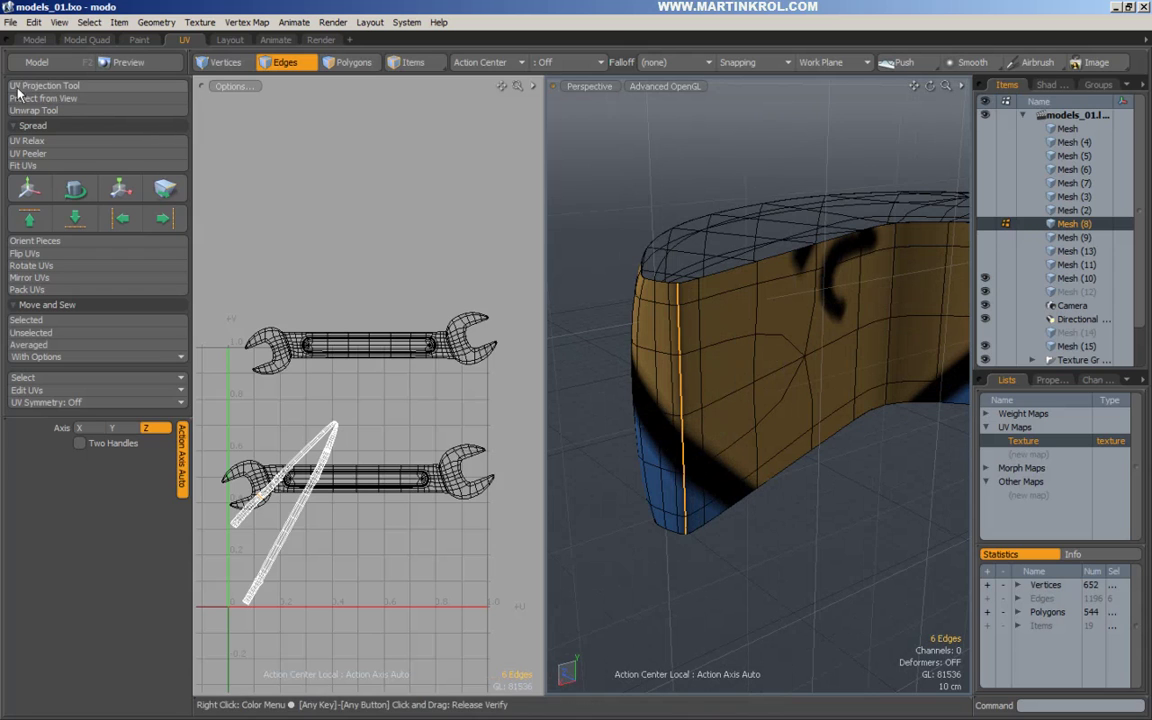
{"action": "left_click", "coordinate": [43, 155]}
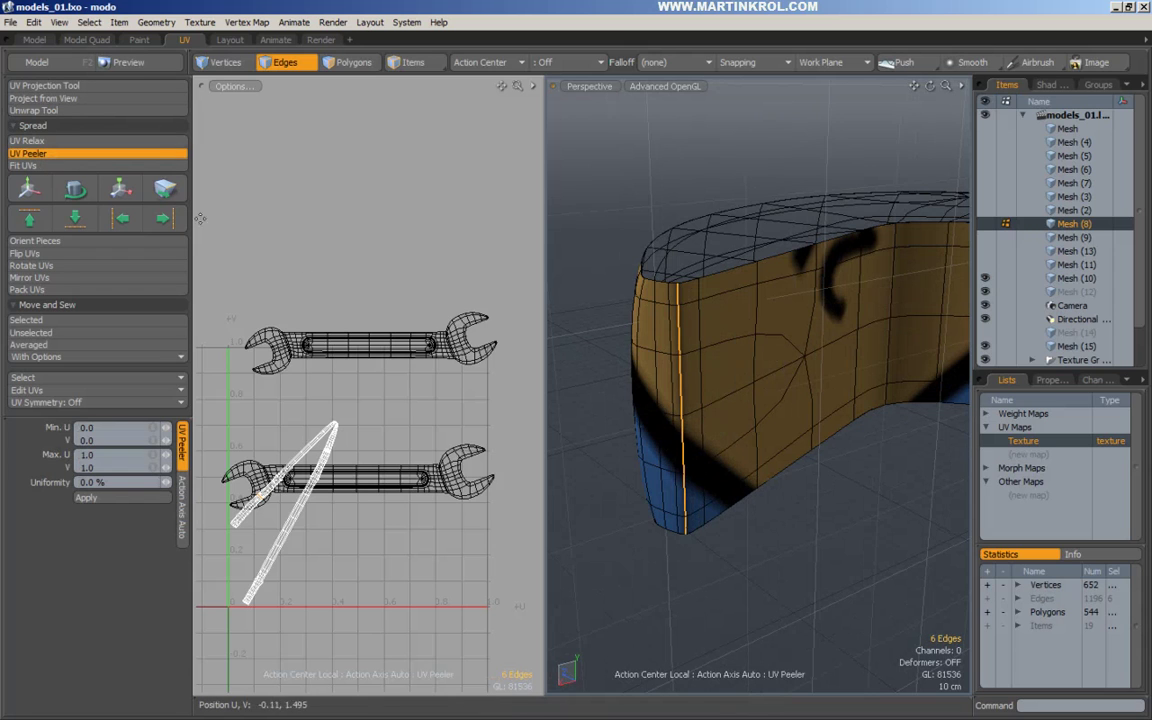
{"action": "left_click", "coordinate": [416, 304]}
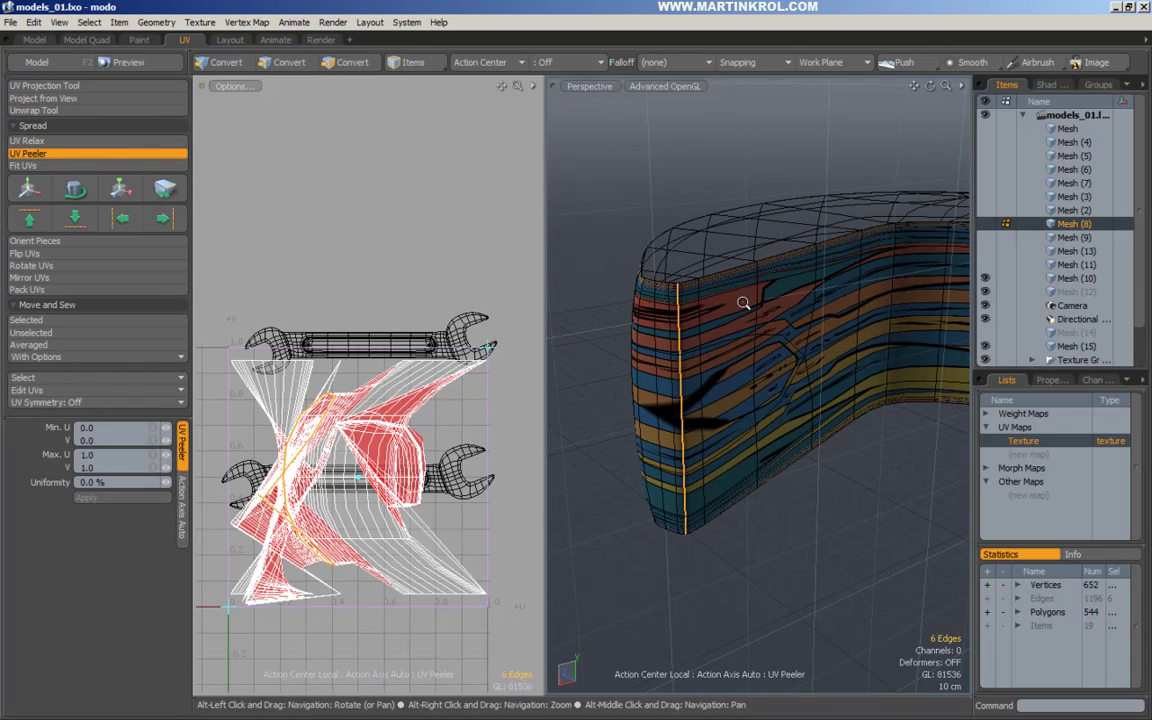
{"action": "left_click_drag", "start_coordinate": [743, 303], "coordinate": [745, 309], "text": "alt"}
{"action": "key", "text": "space"}
Step: Set the action center to Automatic and repeat the UV peel from the same edge line at the jaw tip
{"action": "left_click", "coordinate": [469, 60]}
{"action": "left_click", "coordinate": [470, 63]}
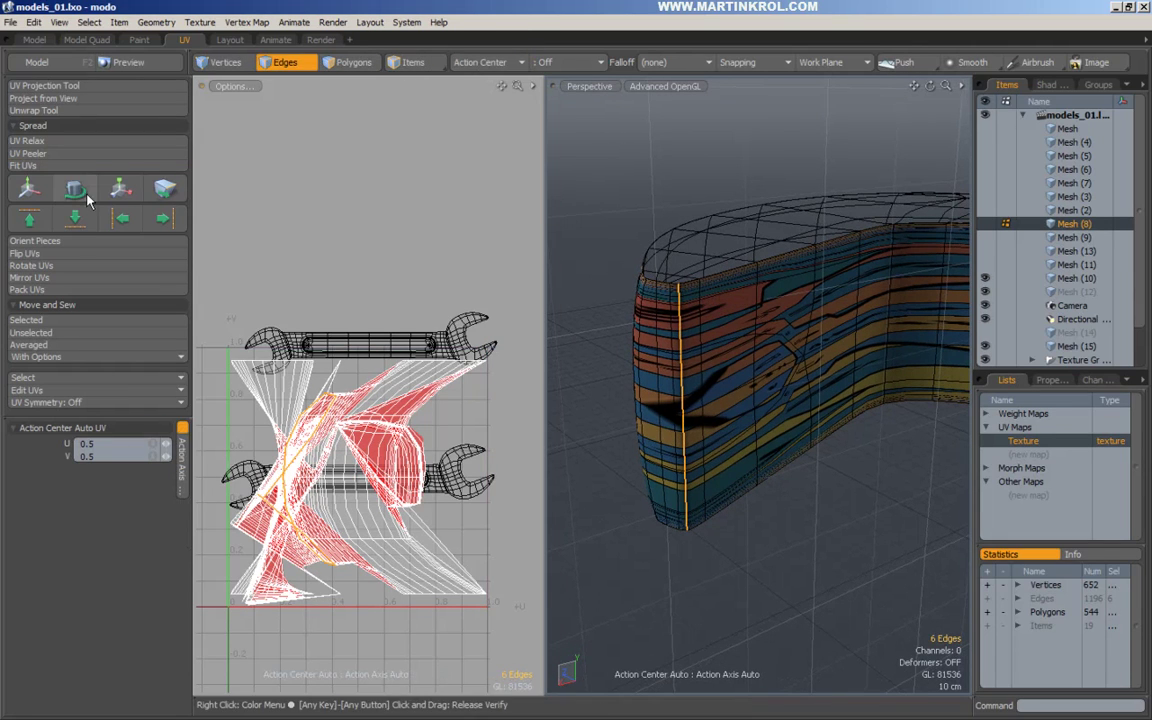
{"action": "left_click", "coordinate": [40, 153]}
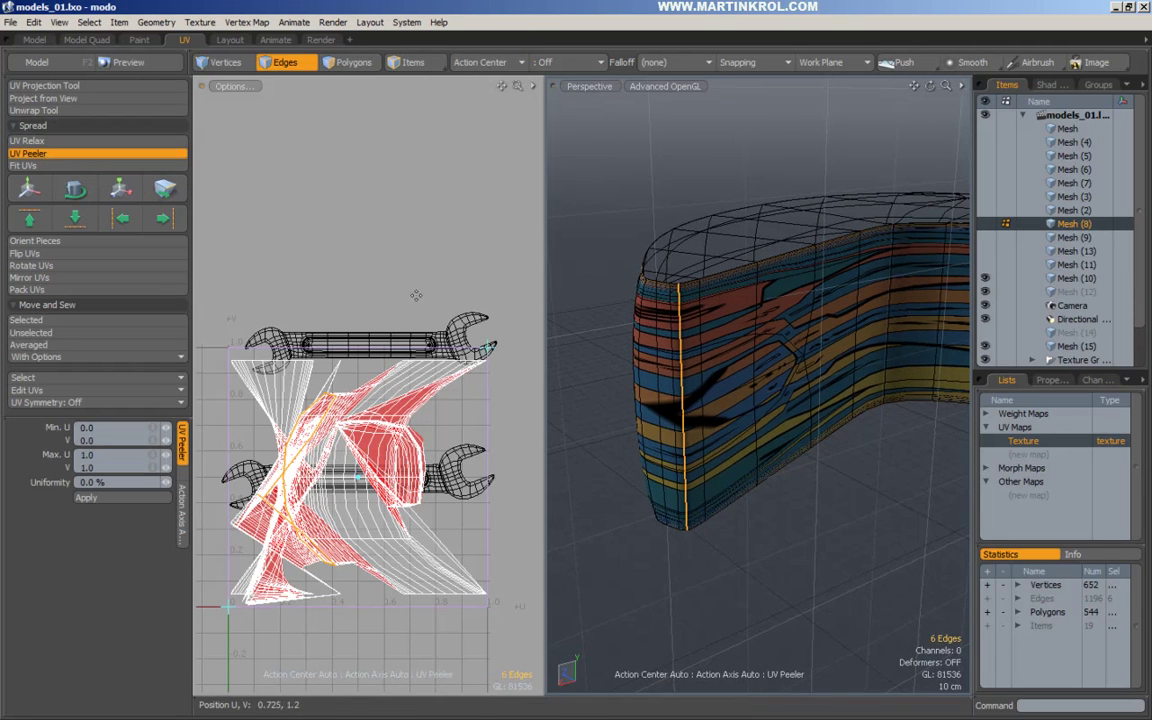
{"action": "key", "text": "space"}
Step: Try the UV peel from the neighbouring vertical edge line on the inner side of the jaw tip
{"action": "left_click", "coordinate": [612, 297]}
{"action": "double_click", "coordinate": [703, 315]}
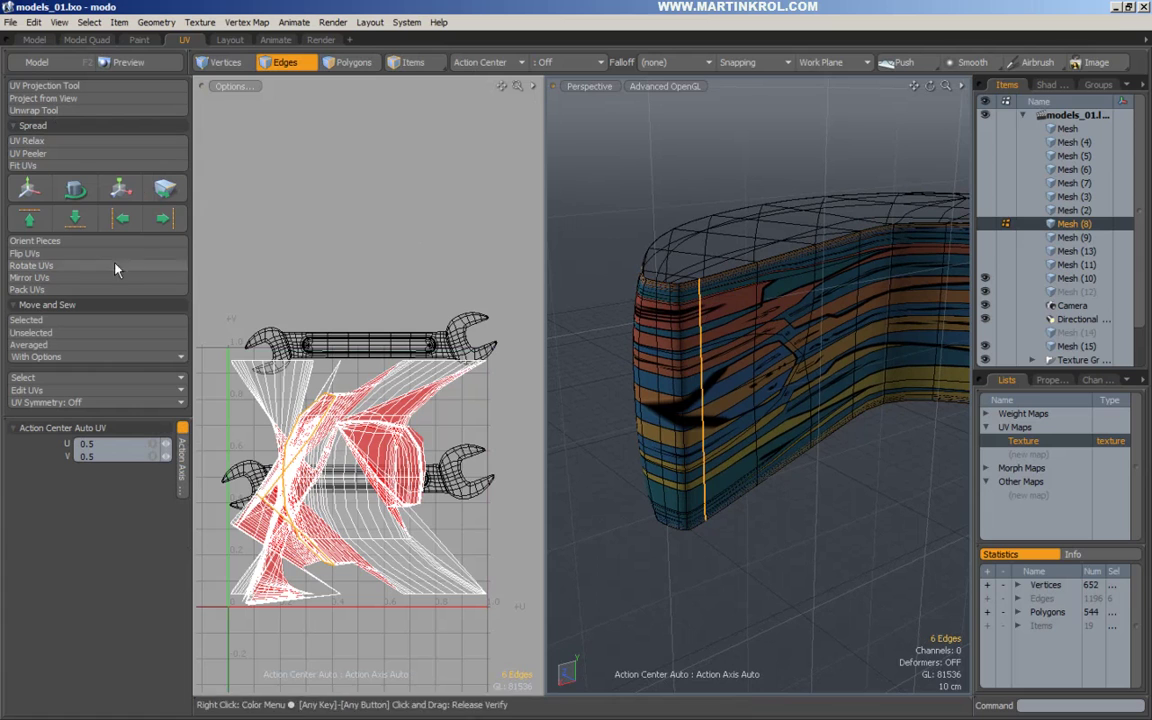
{"action": "left_click", "coordinate": [40, 153]}
{"action": "key", "text": "space"}
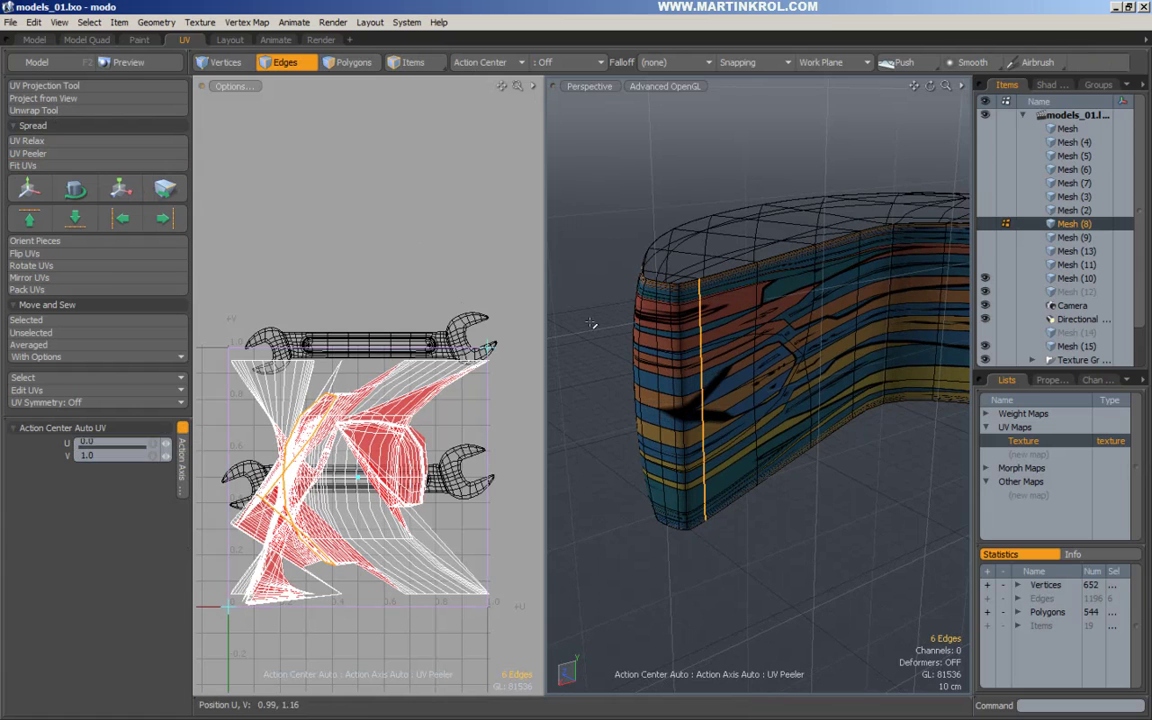
Step: Peel the side strip's UVs once more from the vertical edge line at the corner of the jaw tip
{"action": "double_click", "coordinate": [674, 326]}
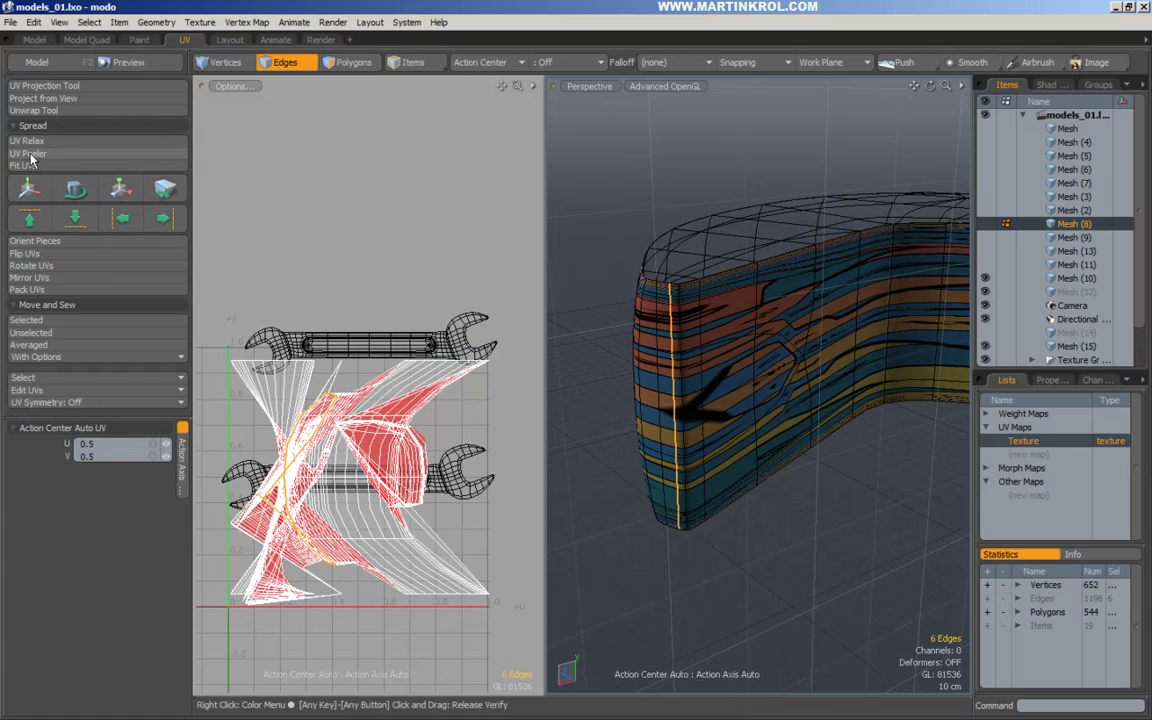
{"action": "left_click", "coordinate": [40, 153]}
{"action": "left_click", "coordinate": [355, 290]}
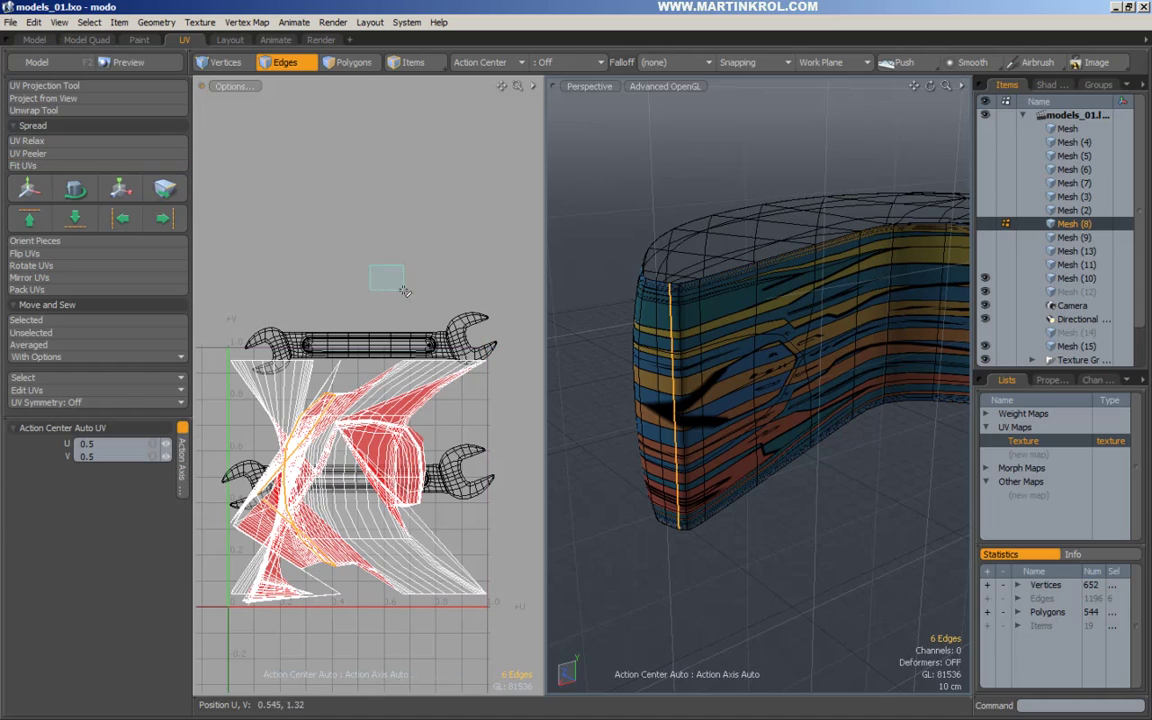
Step: Clear the edge selection and set the action center to Automatic
{"action": "left_click", "coordinate": [483, 62]}
{"action": "left_click", "coordinate": [483, 62]}
{"action": "left_click", "coordinate": [483, 61]}
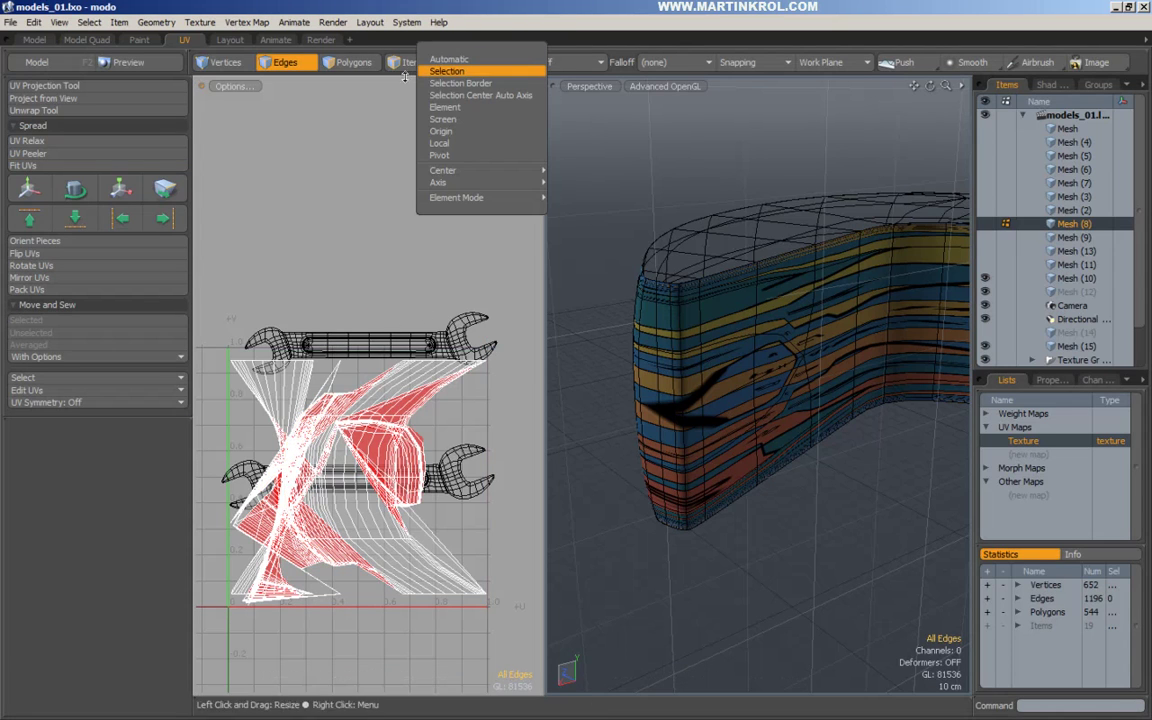
{"action": "left_click", "coordinate": [448, 59]}
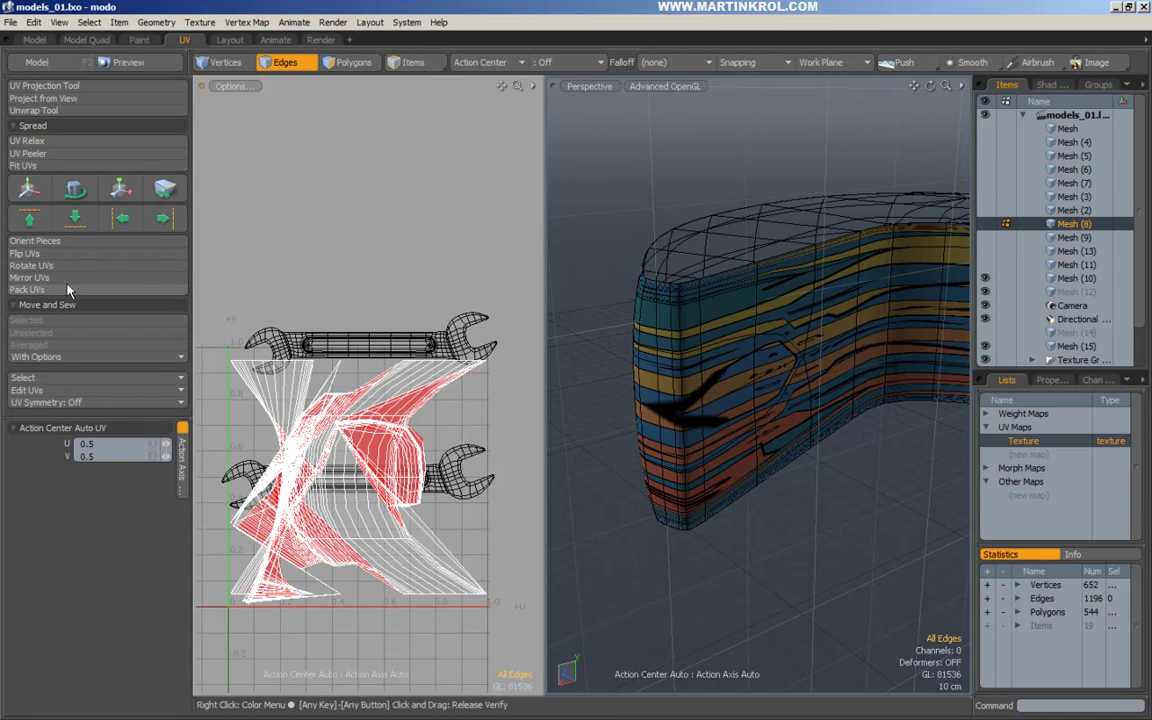
Step: Try the UV peel from the vertical edge line just beside the corner of the jaw tip
{"action": "double_click", "coordinate": [660, 314]}
{"action": "left_click", "coordinate": [28, 153]}
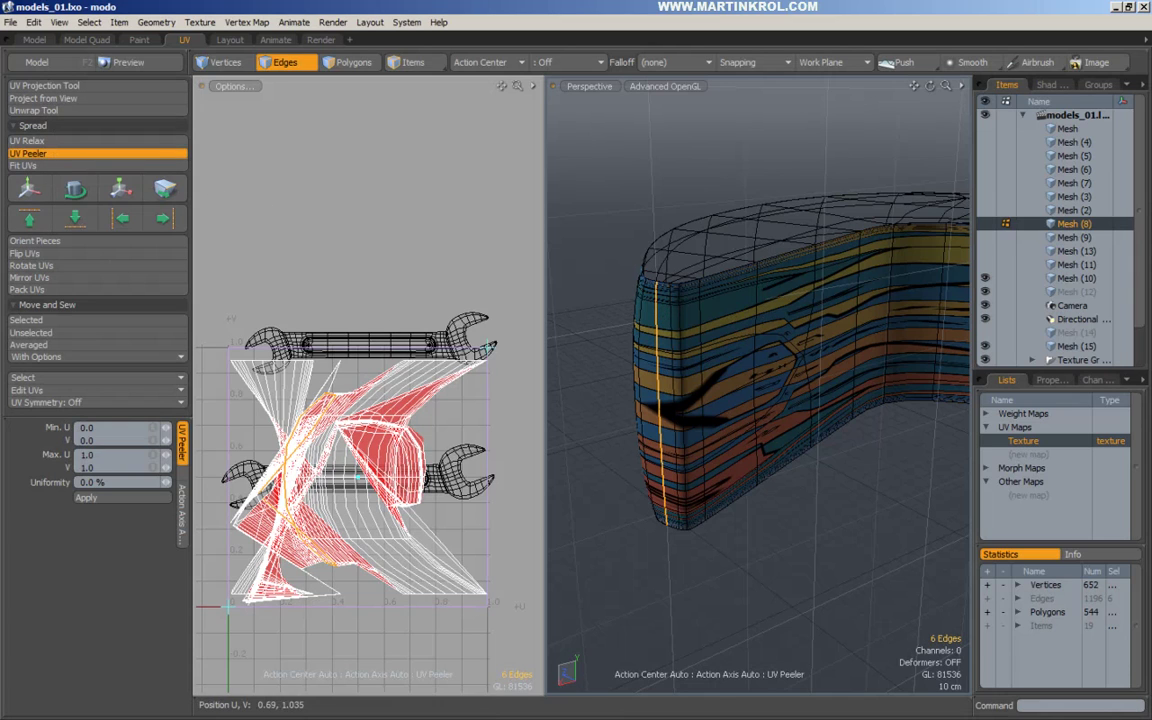
{"action": "scroll", "coordinate": [386, 354], "scroll_direction": "down", "scroll_amount": 4, "text": "alt"}
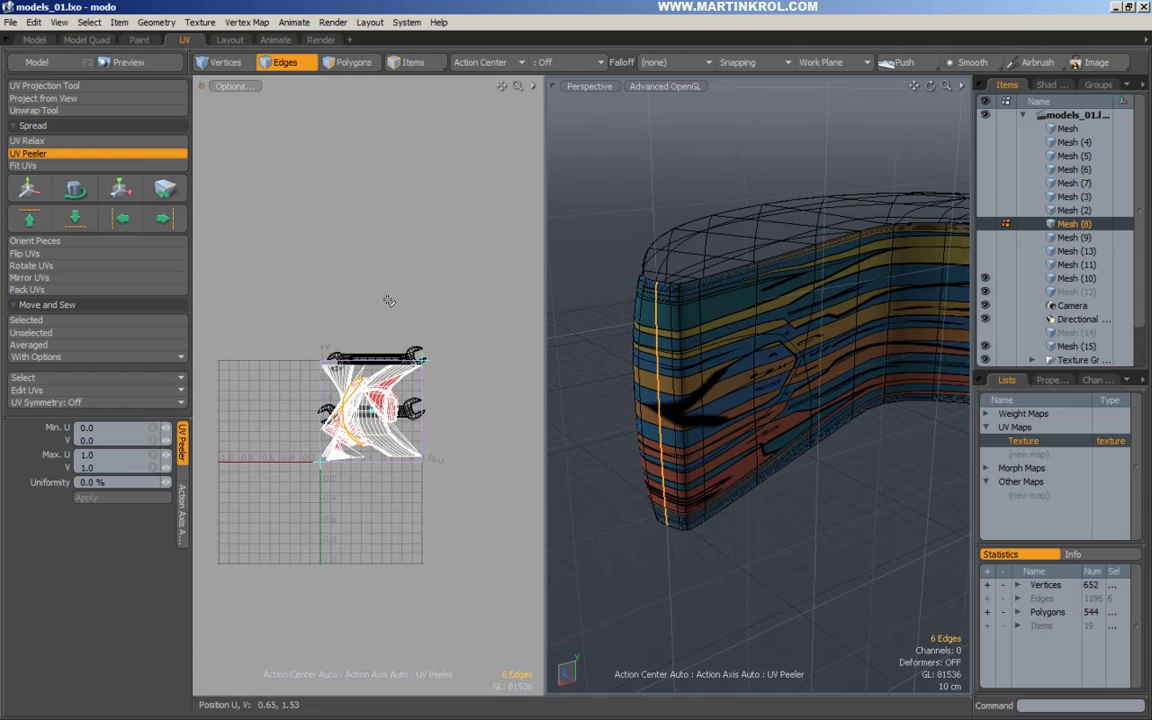
{"action": "key", "text": "Escape"}
{"action": "left_click_drag", "start_coordinate": [449, 354], "coordinate": [422, 393], "text": "alt"}
{"action": "left_click", "coordinate": [183, 462]}
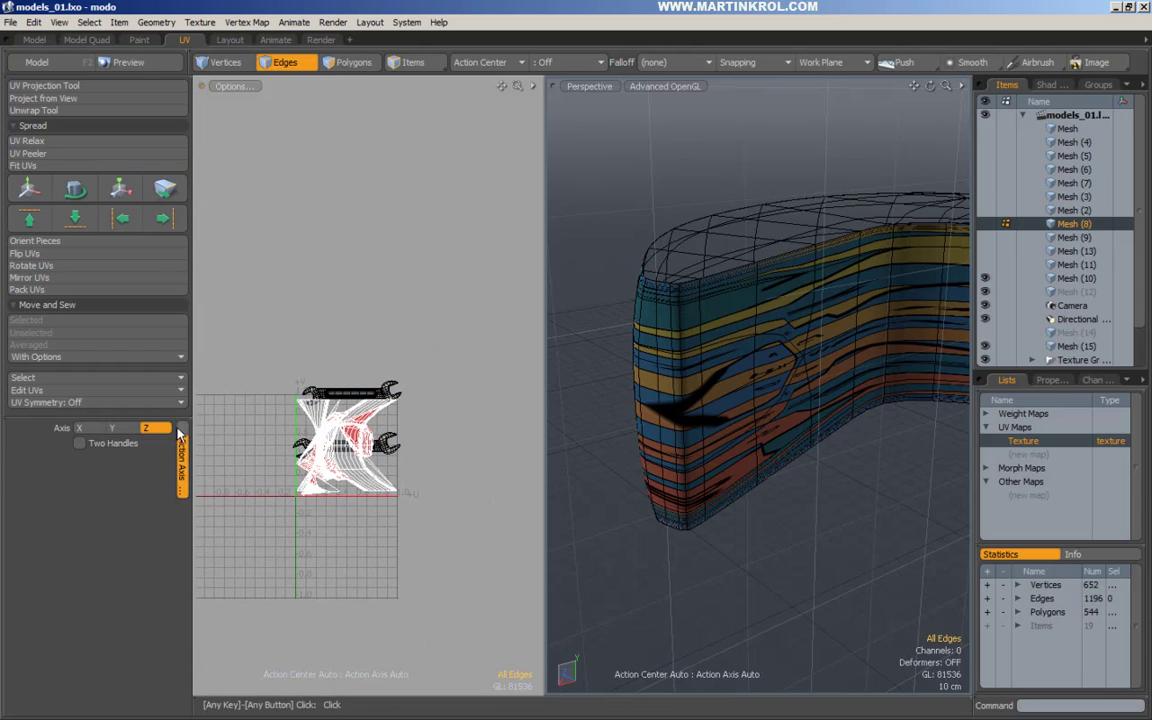
{"action": "left_click", "coordinate": [113, 428]}
{"action": "left_click", "coordinate": [172, 430]}
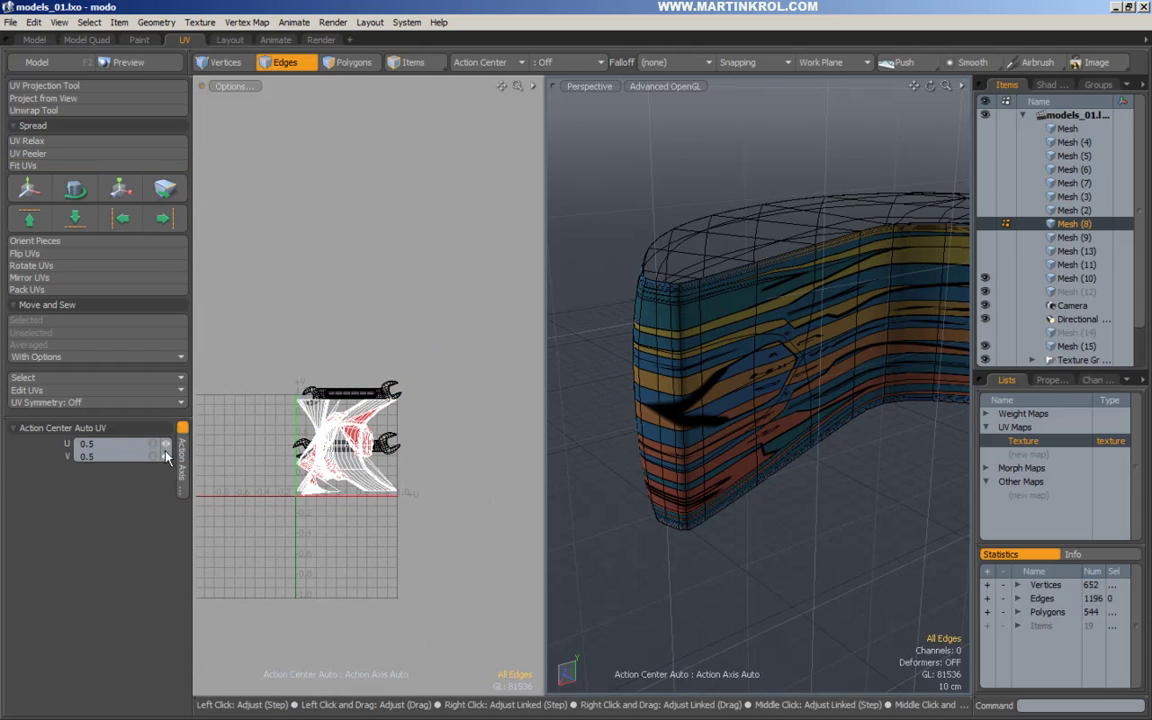
{"action": "left_click", "coordinate": [183, 455]}
{"action": "left_click", "coordinate": [183, 430]}
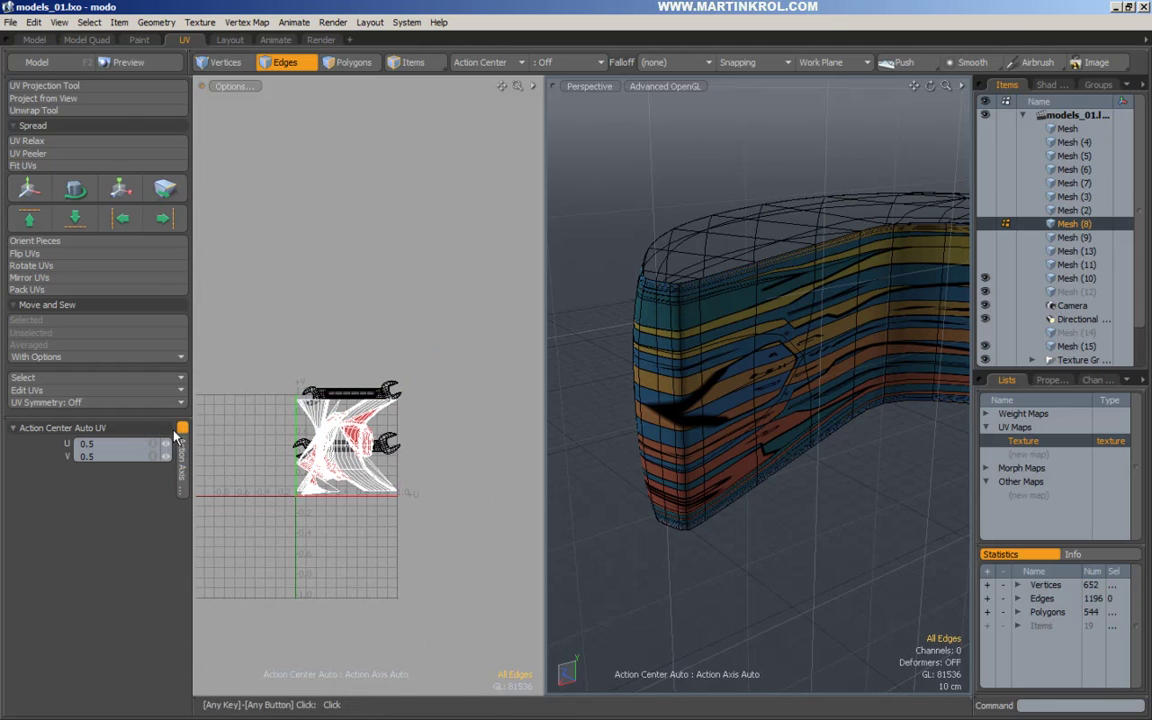
Step: Try the UV peel again from the vertical edge line at the corner of the jaw tip
{"action": "left_click", "coordinate": [46, 155]}
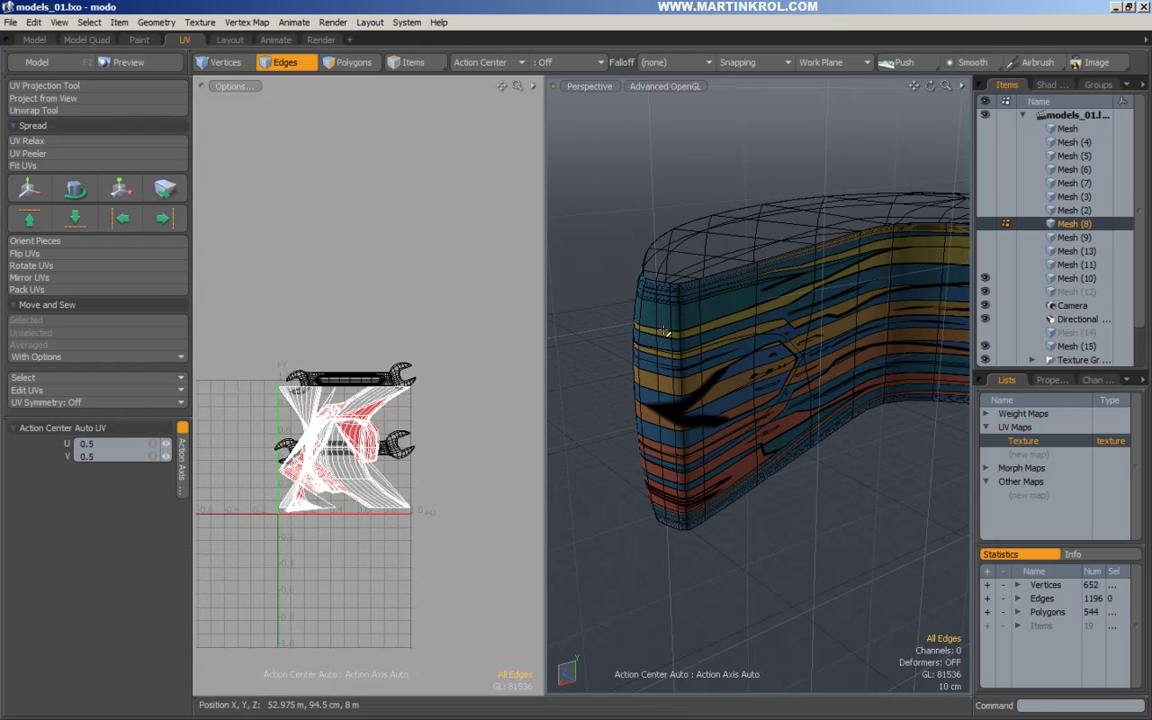
{"action": "left_click", "coordinate": [46, 152]}
{"action": "key", "text": "space"}
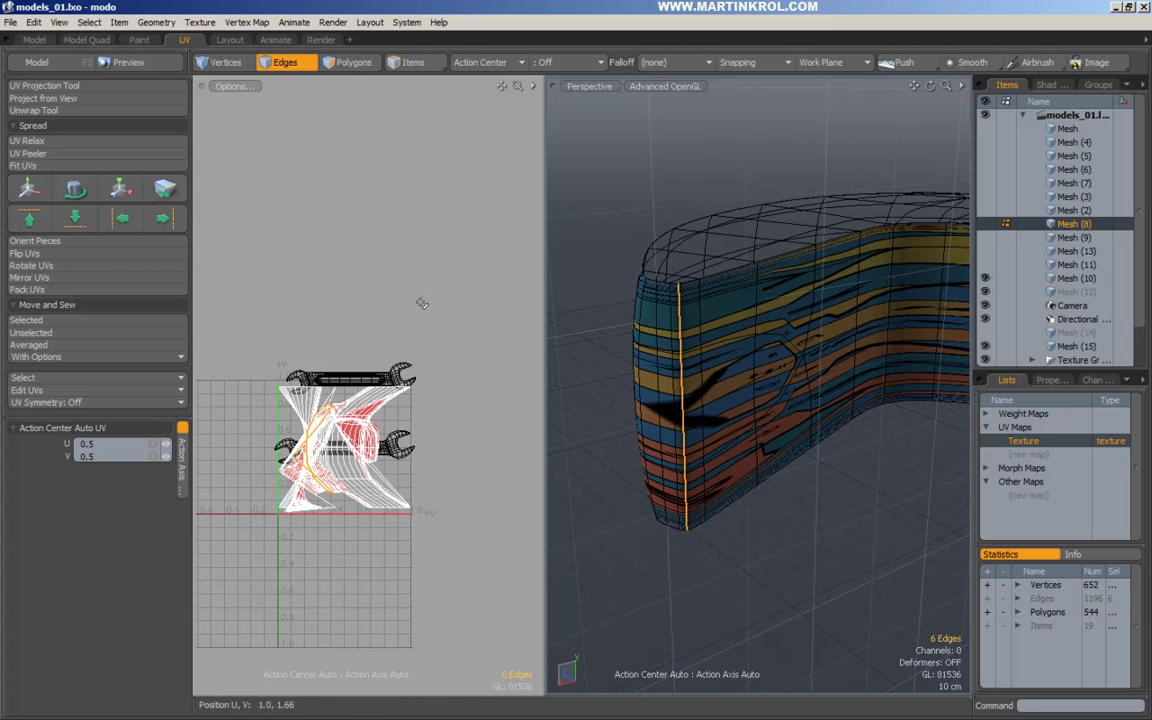
{"action": "left_click", "coordinate": [381, 89]}
{"action": "left_click", "coordinate": [348, 68]}
{"action": "right_click_drag", "start_coordinate": [740, 340], "coordinate": [681, 350], "text": "alt"}
{"action": "left_click_drag", "start_coordinate": [681, 350], "coordinate": [674, 439], "text": "alt"}
{"action": "right_click_drag", "start_coordinate": [674, 439], "coordinate": [655, 441], "text": "alt"}
{"action": "left_click_drag", "start_coordinate": [655, 441], "coordinate": [722, 266], "text": "alt"}
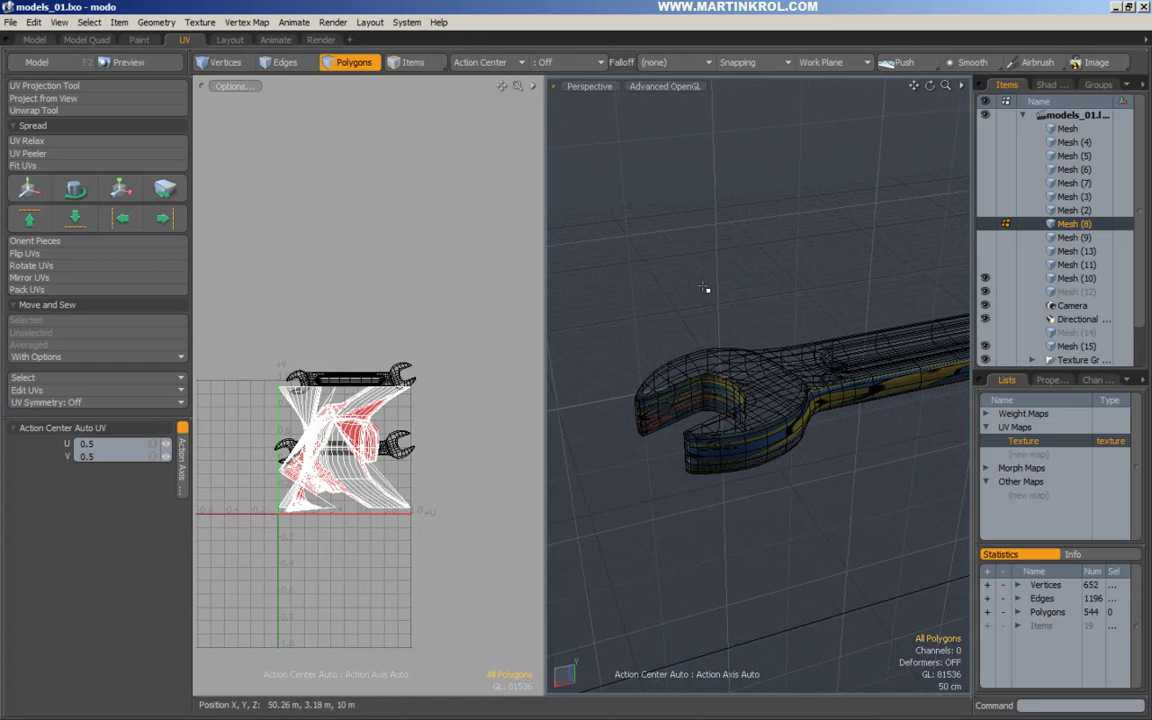
{"action": "right_click_drag", "start_coordinate": [705, 288], "coordinate": [702, 309], "text": "alt"}
{"action": "middle_click_drag", "start_coordinate": [671, 244], "coordinate": [841, 416]}
{"action": "right_click_drag", "start_coordinate": [841, 416], "coordinate": [823, 460], "text": "alt"}
{"action": "left_click_drag", "start_coordinate": [823, 460], "coordinate": [630, 308], "text": "alt"}
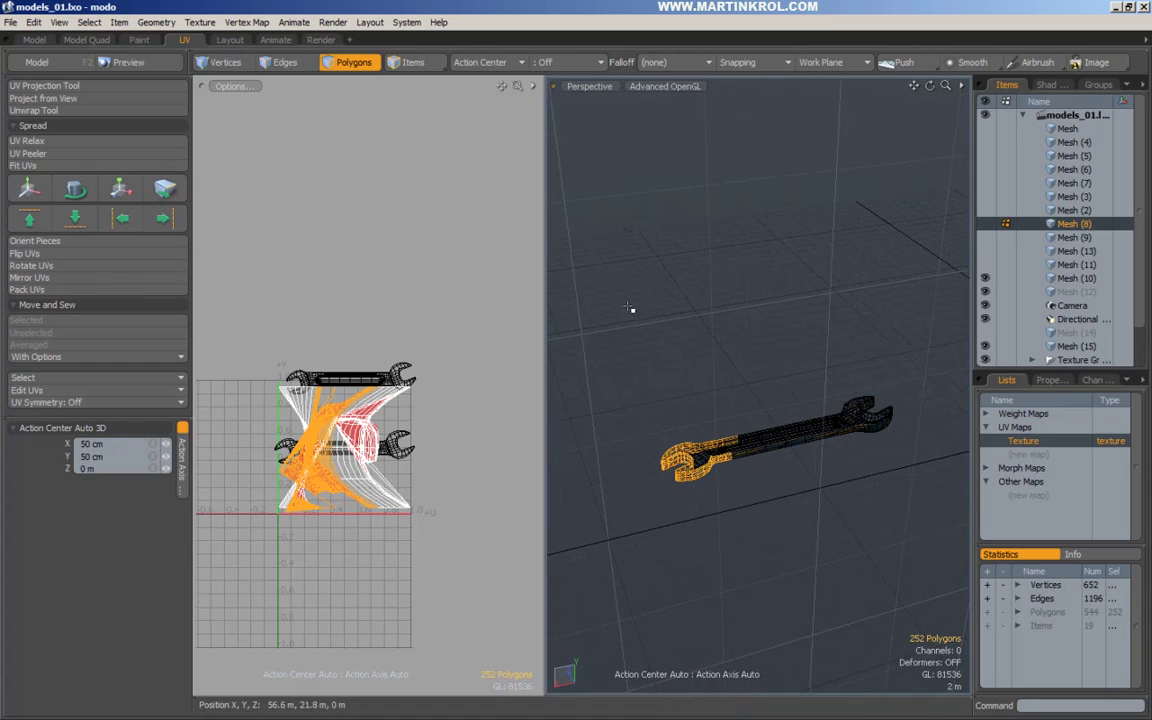
{"action": "middle_click_drag", "start_coordinate": [569, 280], "coordinate": [873, 521]}
{"action": "left_click", "coordinate": [813, 386]}
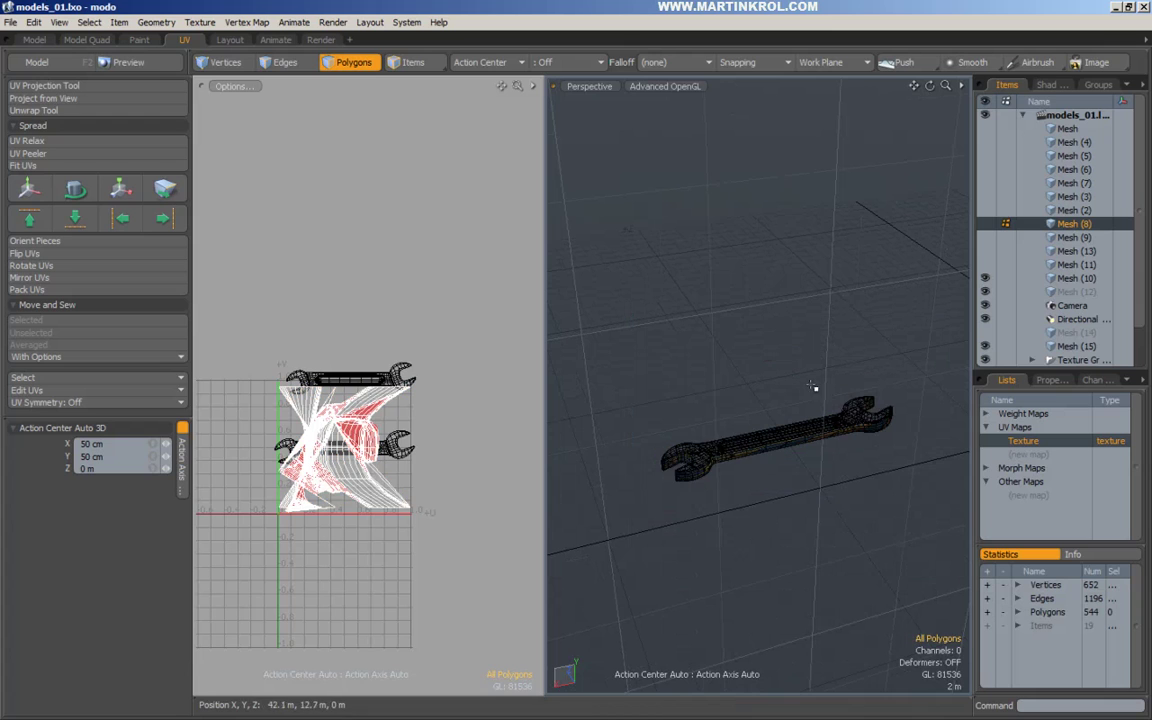
{"action": "left_click", "coordinate": [284, 62]}
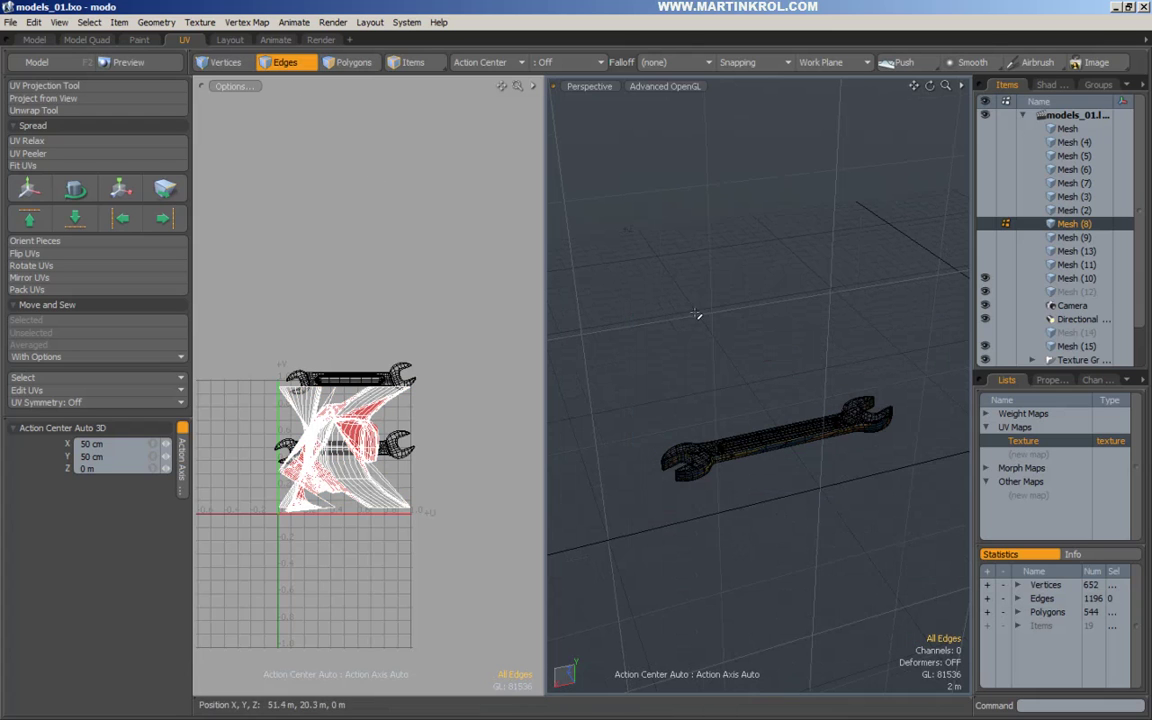
{"action": "key", "text": "KP_1"}
{"action": "right_click_drag", "start_coordinate": [697, 313], "coordinate": [750, 313], "text": "alt"}
{"action": "left_click_drag", "start_coordinate": [697, 313], "coordinate": [845, 309], "text": "alt"}
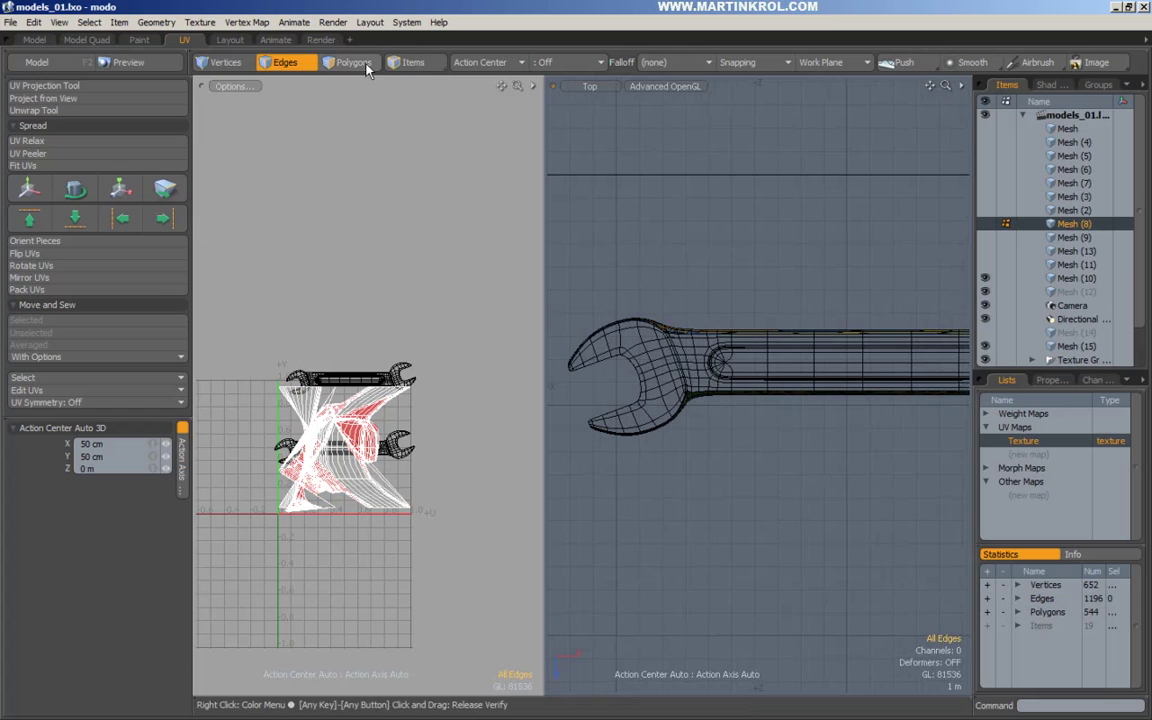
{"action": "left_click", "coordinate": [352, 62]}
Step: Select the vertical corner edge lines at both jaw tips of the wrench head
{"action": "left_click_drag", "start_coordinate": [690, 370], "coordinate": [645, 416], "text": "alt"}
{"action": "right_click_drag", "start_coordinate": [664, 411], "coordinate": [743, 404], "text": "alt"}
{"action": "left_click_drag", "start_coordinate": [743, 404], "coordinate": [735, 370], "text": "alt"}
{"action": "left_click", "coordinate": [285, 62]}
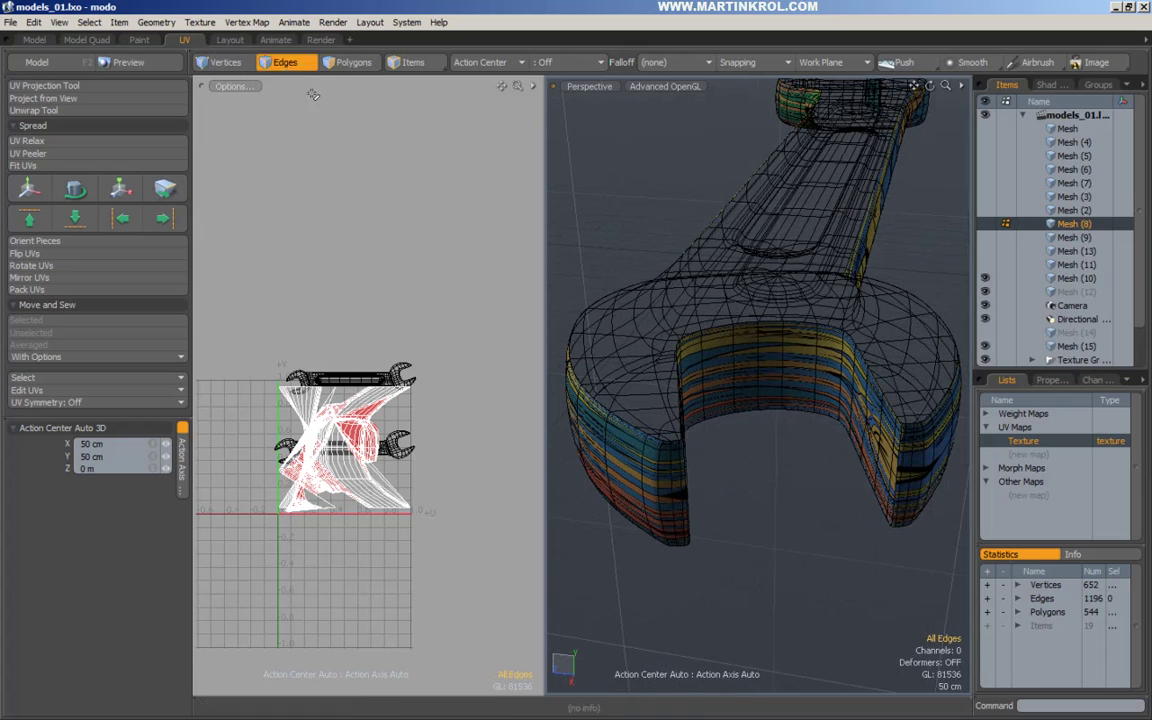
{"action": "right_click_drag", "start_coordinate": [560, 392], "coordinate": [620, 386], "text": "alt"}
{"action": "left_click_drag", "start_coordinate": [620, 386], "coordinate": [770, 405], "text": "alt"}
{"action": "double_click", "coordinate": [622, 357]}
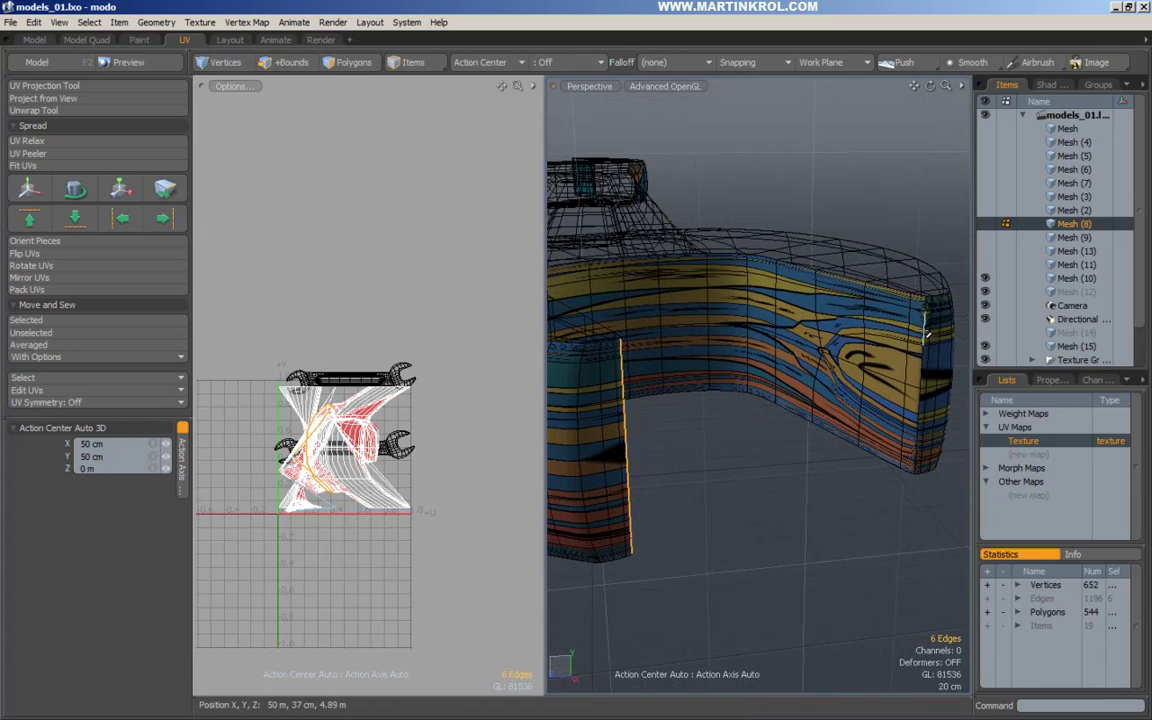
{"action": "left_click_drag", "start_coordinate": [926, 334], "coordinate": [877, 347], "text": "alt"}
{"action": "right_click_drag", "start_coordinate": [877, 347], "coordinate": [787, 352], "text": "alt"}
{"action": "left_click_drag", "start_coordinate": [787, 352], "coordinate": [758, 380], "text": "alt"}
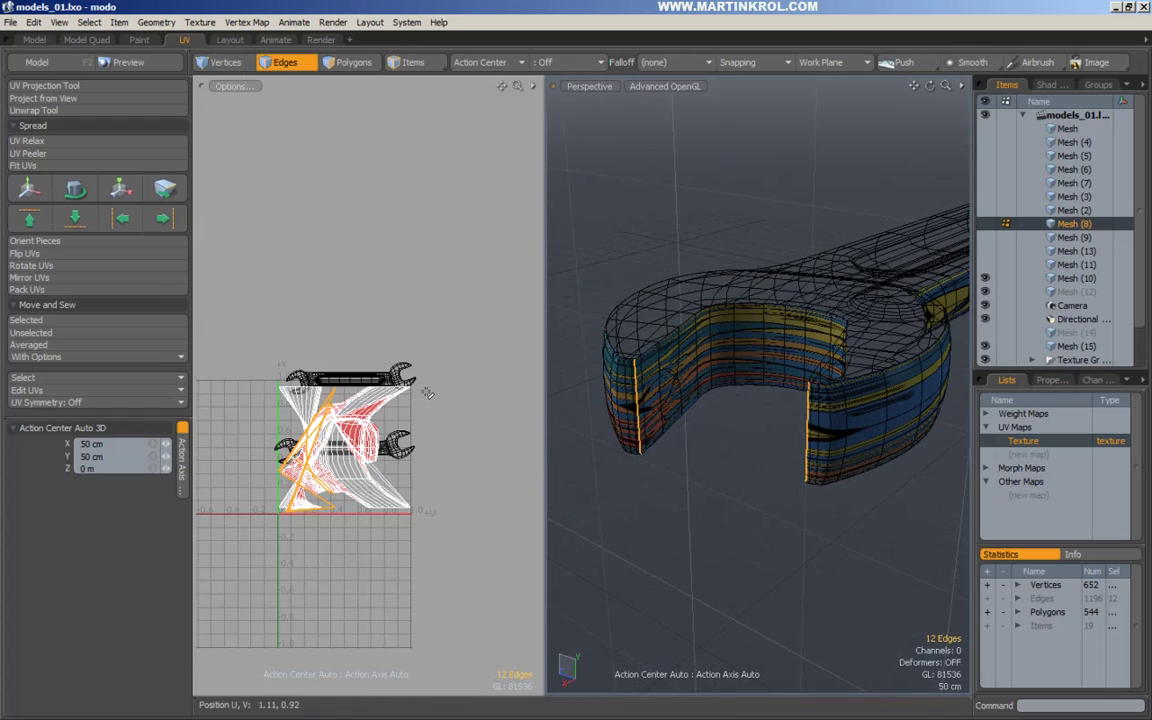
Step: Examine the side strip and the selected edge lines around the jaw opening
{"action": "left_click_drag", "start_coordinate": [738, 400], "coordinate": [751, 373], "text": "alt"}
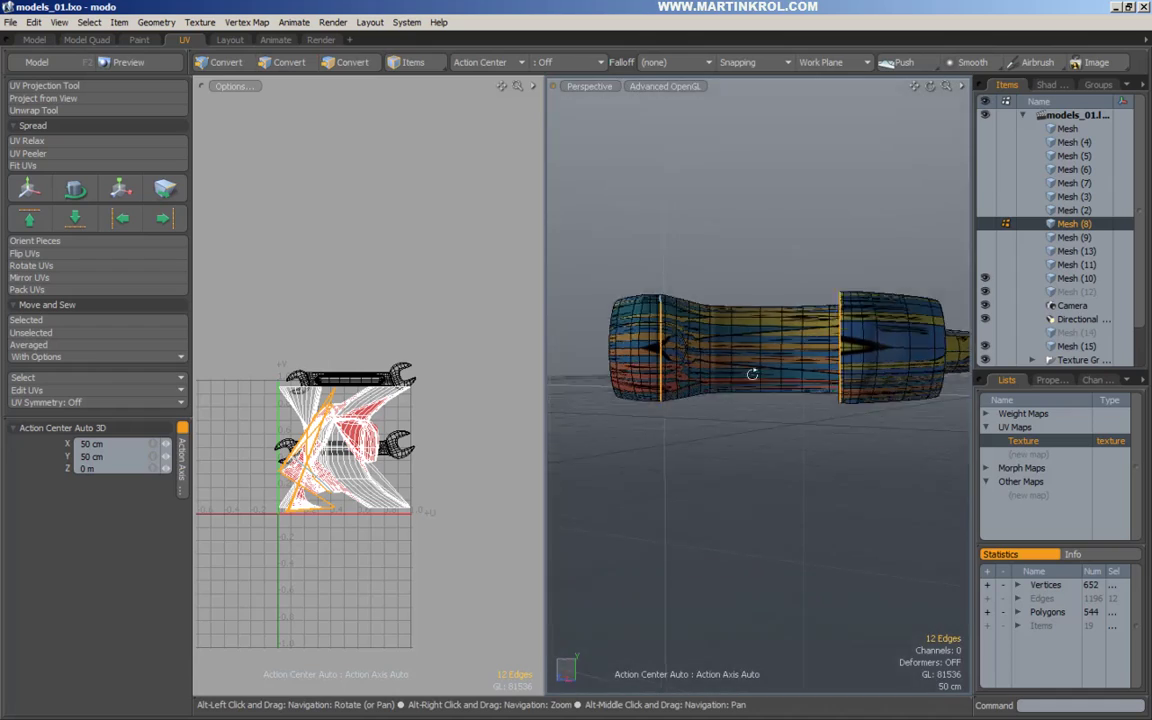
{"action": "right_click_drag", "start_coordinate": [751, 373], "coordinate": [795, 380], "text": "alt"}
{"action": "left_click_drag", "start_coordinate": [795, 380], "coordinate": [729, 384], "text": "alt"}
{"action": "right_click_drag", "start_coordinate": [729, 384], "coordinate": [720, 414], "text": "alt"}
{"action": "left_click_drag", "start_coordinate": [720, 414], "coordinate": [614, 394], "text": "alt"}
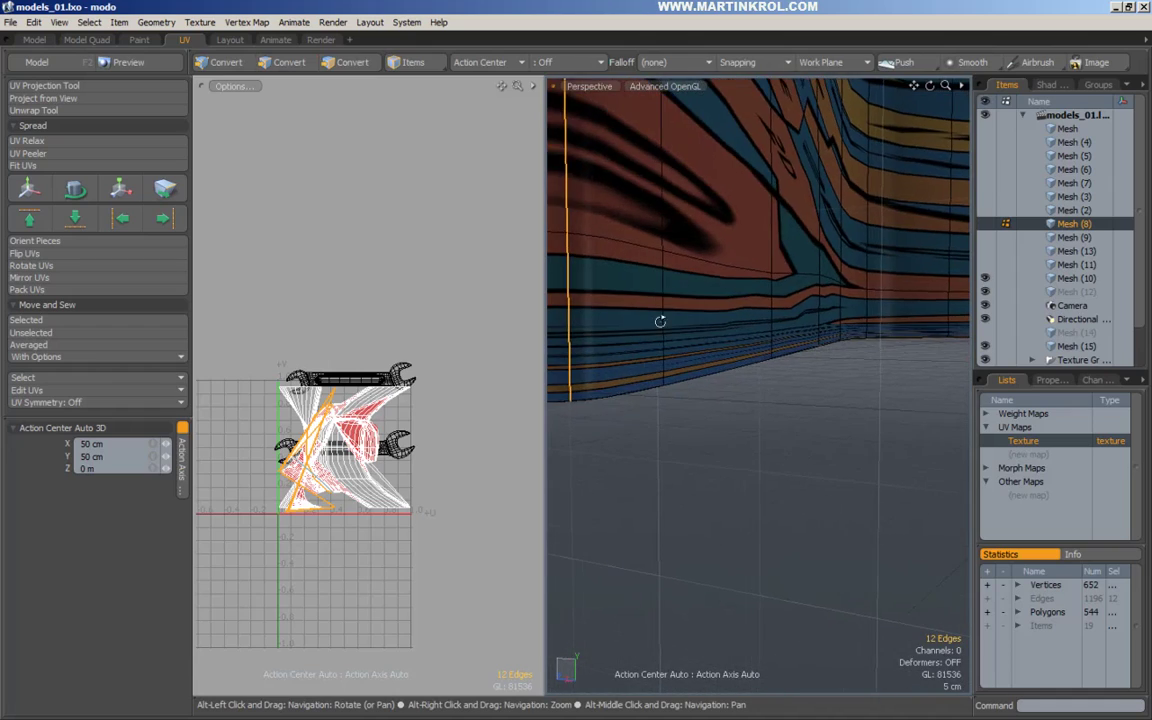
{"action": "middle_click_drag", "start_coordinate": [661, 321], "coordinate": [666, 530], "text": "alt"}
{"action": "left_click_drag", "start_coordinate": [721, 290], "coordinate": [690, 490], "text": "alt"}
{"action": "left_click_drag", "start_coordinate": [665, 545], "coordinate": [818, 530], "text": "alt"}
{"action": "right_click_drag", "start_coordinate": [818, 530], "coordinate": [541, 526], "text": "alt"}
{"action": "left_click_drag", "start_coordinate": [560, 527], "coordinate": [707, 424], "text": "alt"}
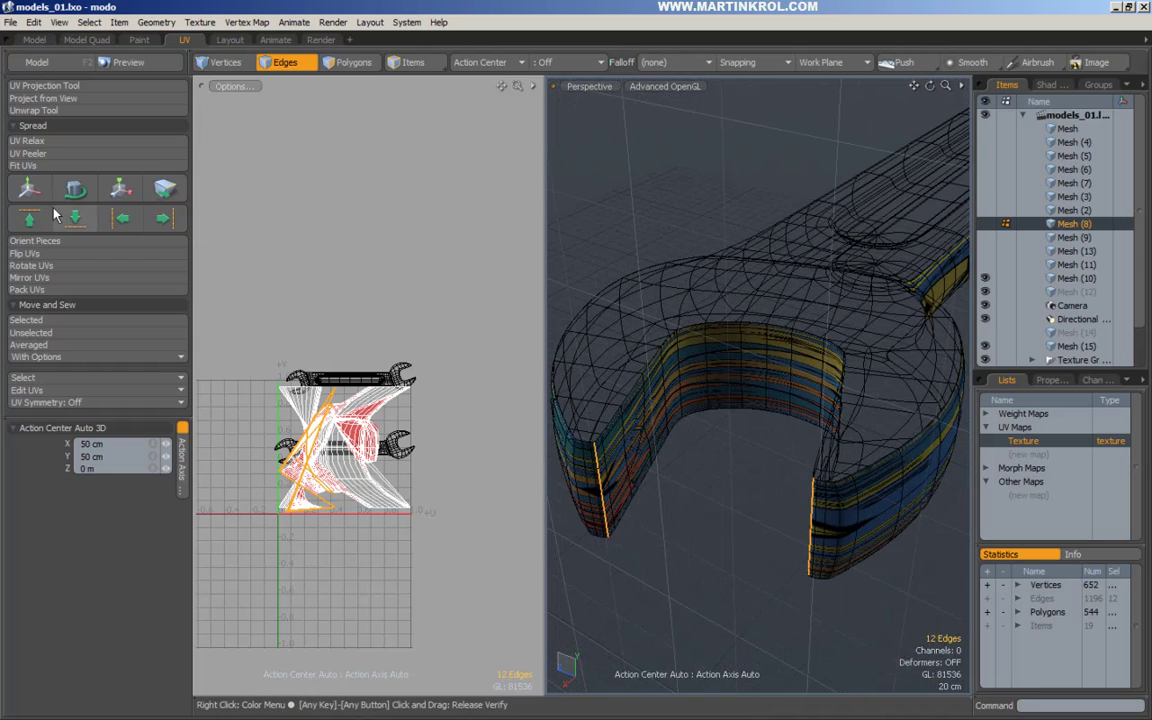
Step: Unwrap the side strip's UVs using the two selected jaw-tip edge lines as seams, with planar initial projection along Y
{"action": "left_click", "coordinate": [38, 110]}
{"action": "left_click_drag", "start_coordinate": [428, 385], "coordinate": [442, 387]}
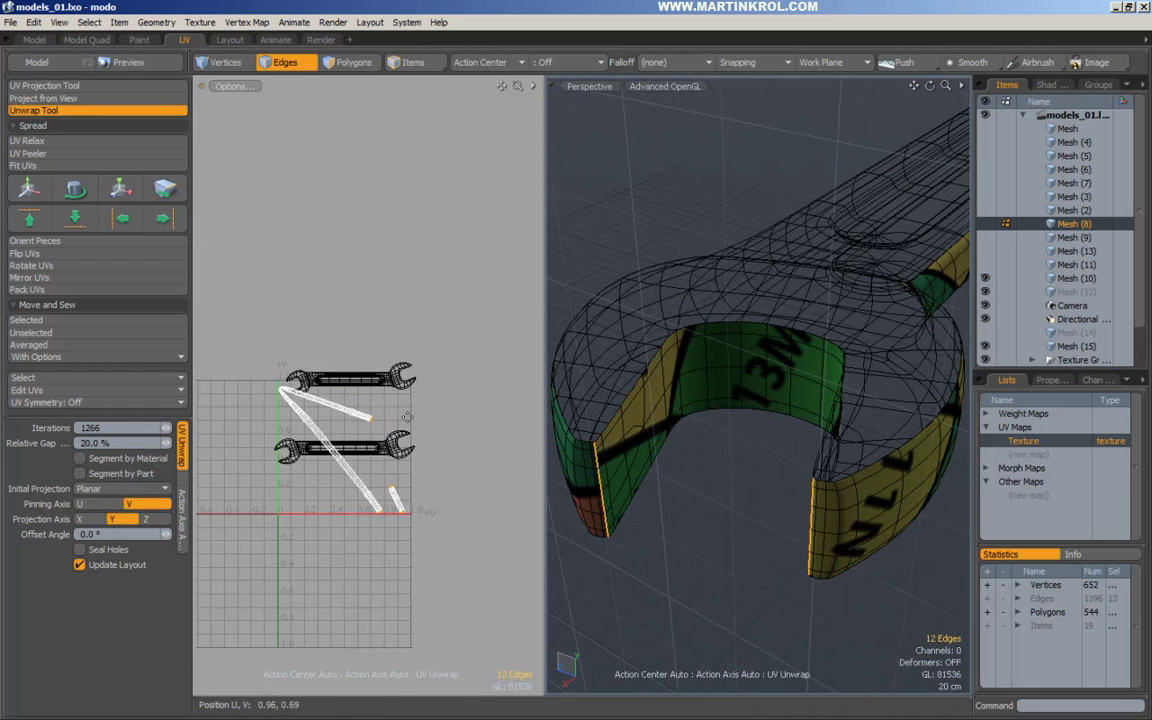
{"action": "right_click_drag", "start_coordinate": [399, 480], "coordinate": [483, 507], "text": "alt"}
{"action": "right_click_drag", "start_coordinate": [408, 537], "coordinate": [460, 570], "text": "alt"}
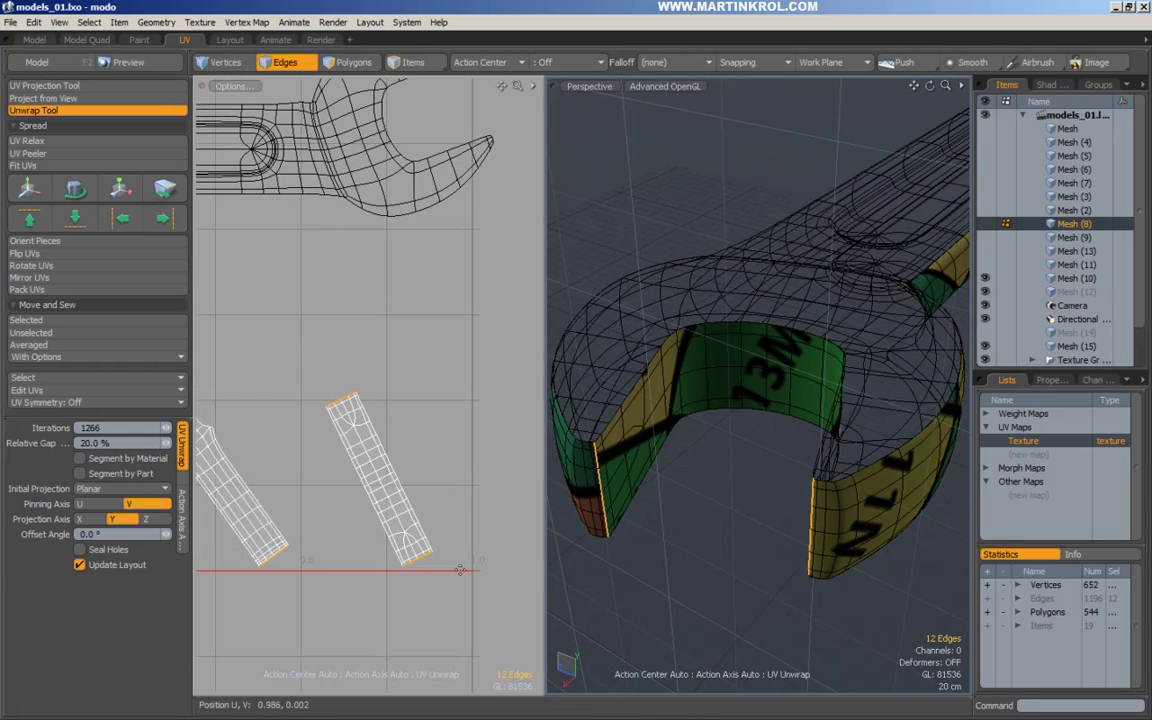
Step: Add the vertical corner edge lines at both jaw tips of the wrench's opposite head to the selection
{"action": "left_click_drag", "start_coordinate": [833, 446], "coordinate": [687, 429], "text": "alt"}
{"action": "right_click_drag", "start_coordinate": [820, 431], "coordinate": [789, 431], "text": "alt"}
{"action": "left_click_drag", "start_coordinate": [789, 431], "coordinate": [722, 453], "text": "alt"}
{"action": "right_click_drag", "start_coordinate": [839, 451], "coordinate": [951, 459], "text": "alt"}
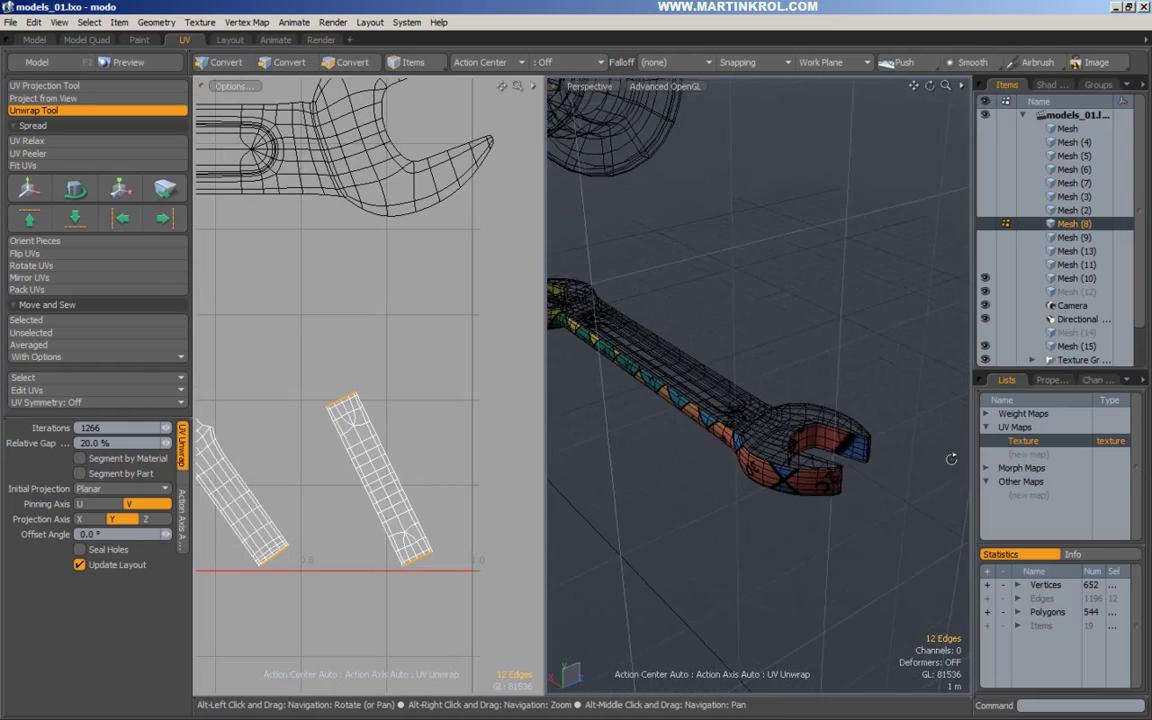
{"action": "left_click_drag", "start_coordinate": [951, 459], "coordinate": [697, 460], "text": "alt"}
{"action": "right_click_drag", "start_coordinate": [697, 460], "coordinate": [782, 461], "text": "alt"}
{"action": "left_click_drag", "start_coordinate": [782, 461], "coordinate": [747, 461], "text": "alt"}
{"action": "right_click_drag", "start_coordinate": [747, 461], "coordinate": [787, 461], "text": "alt"}
{"action": "key", "text": "space"}
{"action": "right_click_drag", "start_coordinate": [704, 458], "coordinate": [766, 470], "text": "alt"}
{"action": "double_click", "coordinate": [692, 458], "text": "shift"}
{"action": "left_click_drag", "start_coordinate": [765, 470], "coordinate": [811, 440], "text": "alt"}
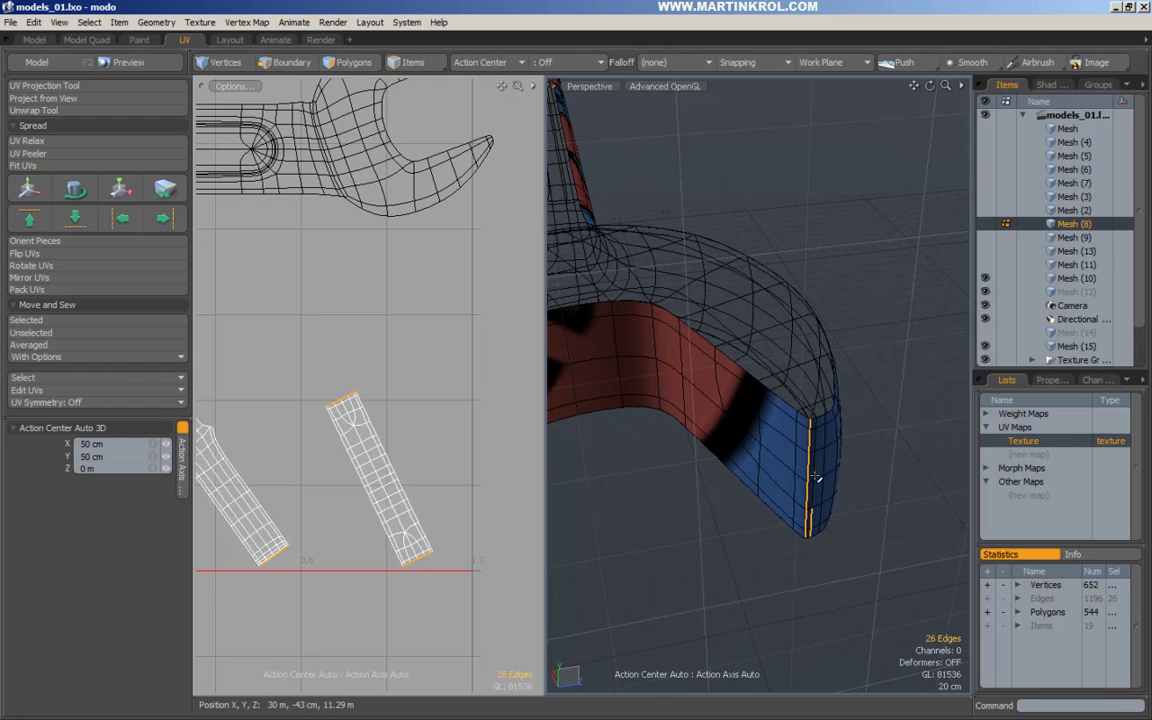
Step: Unwrap the side strips with the selected edge lines at all four jaw tips as seams and clear the edge selection
{"action": "left_click", "coordinate": [14, 111]}
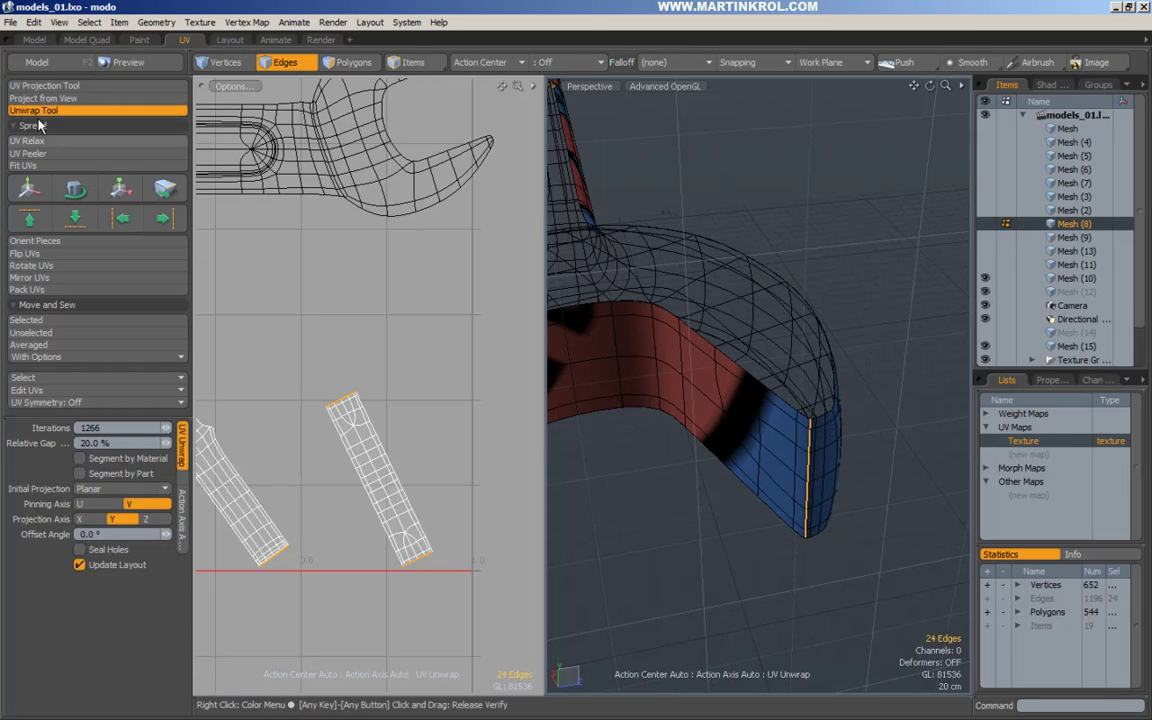
{"action": "left_click", "coordinate": [389, 295]}
{"action": "right_click_drag", "start_coordinate": [389, 297], "coordinate": [268, 310], "text": "alt"}
{"action": "left_click_drag", "start_coordinate": [339, 332], "coordinate": [386, 357], "text": "alt"}
{"action": "key", "text": "Escape"}
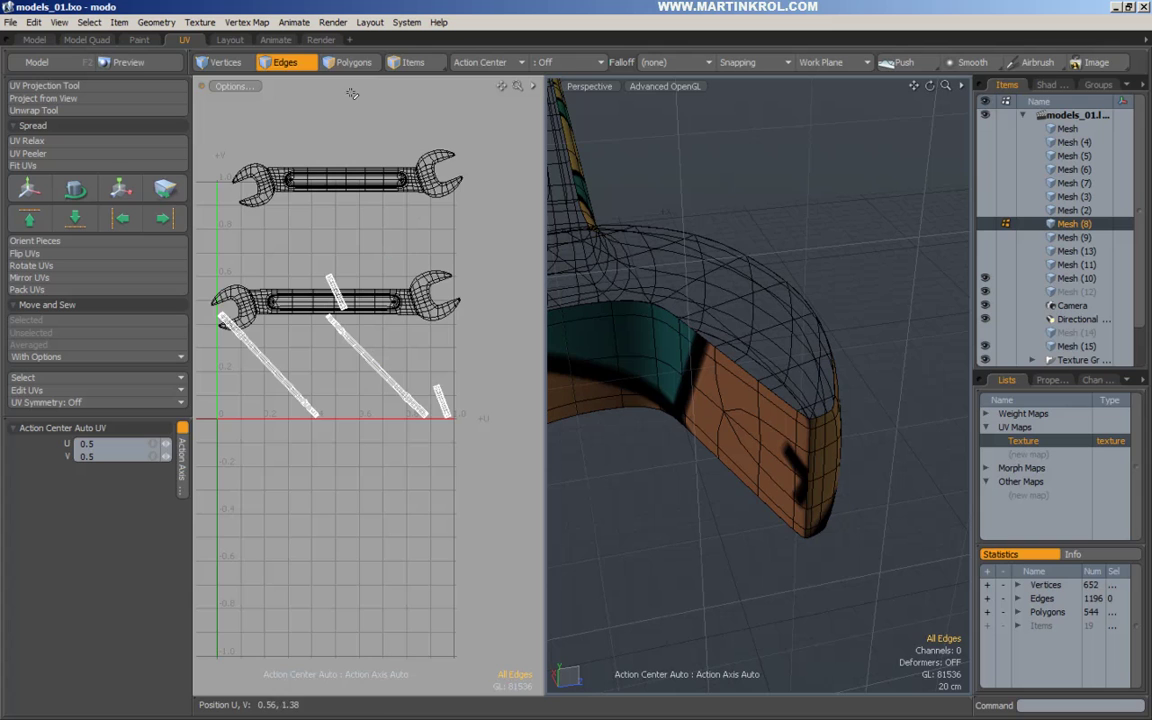
{"action": "left_click", "coordinate": [335, 62]}
{"action": "scroll", "coordinate": [330, 270], "scroll_direction": "up", "scroll_amount": 2}
{"action": "left_click", "coordinate": [343, 310]}
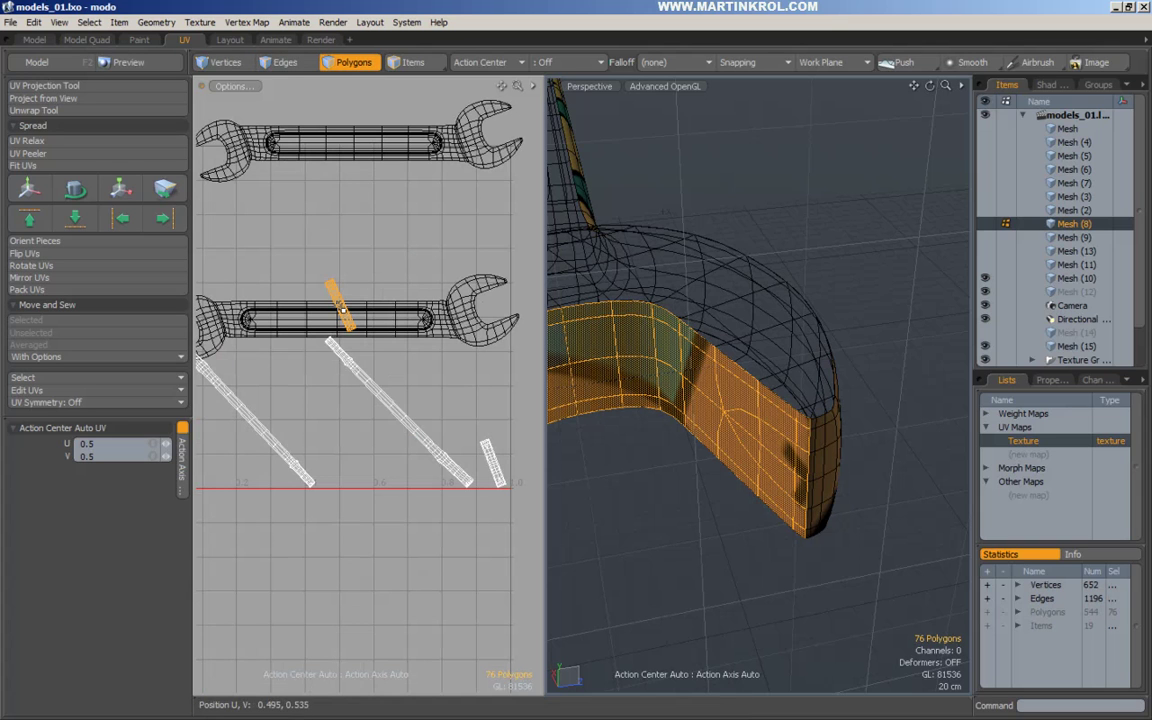
{"action": "key", "text": "e"}
{"action": "left_click_drag", "start_coordinate": [353, 300], "coordinate": [388, 303], "text": "alt"}
{"action": "key", "text": "q"}
{"action": "right_click_drag", "start_coordinate": [392, 246], "coordinate": [431, 290]}
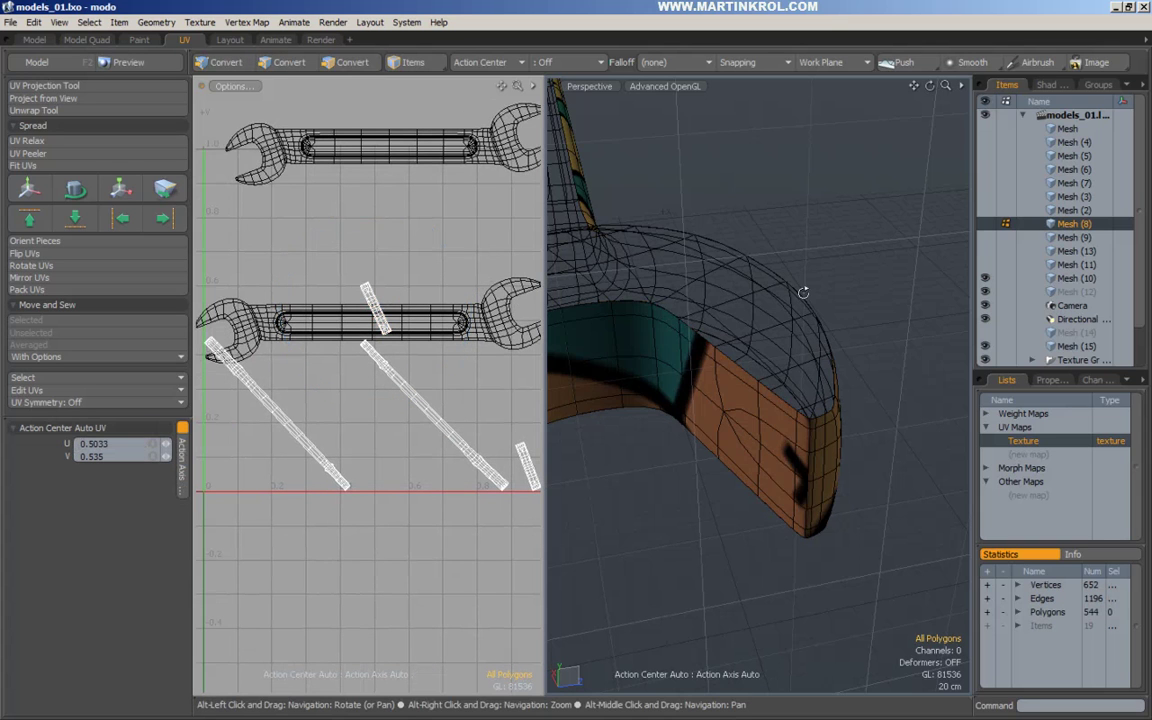
Step: Rotate the UV island of the long outer side strip by 46.5° and clear the polygon selection
{"action": "left_click_drag", "start_coordinate": [803, 292], "coordinate": [668, 291], "text": "alt"}
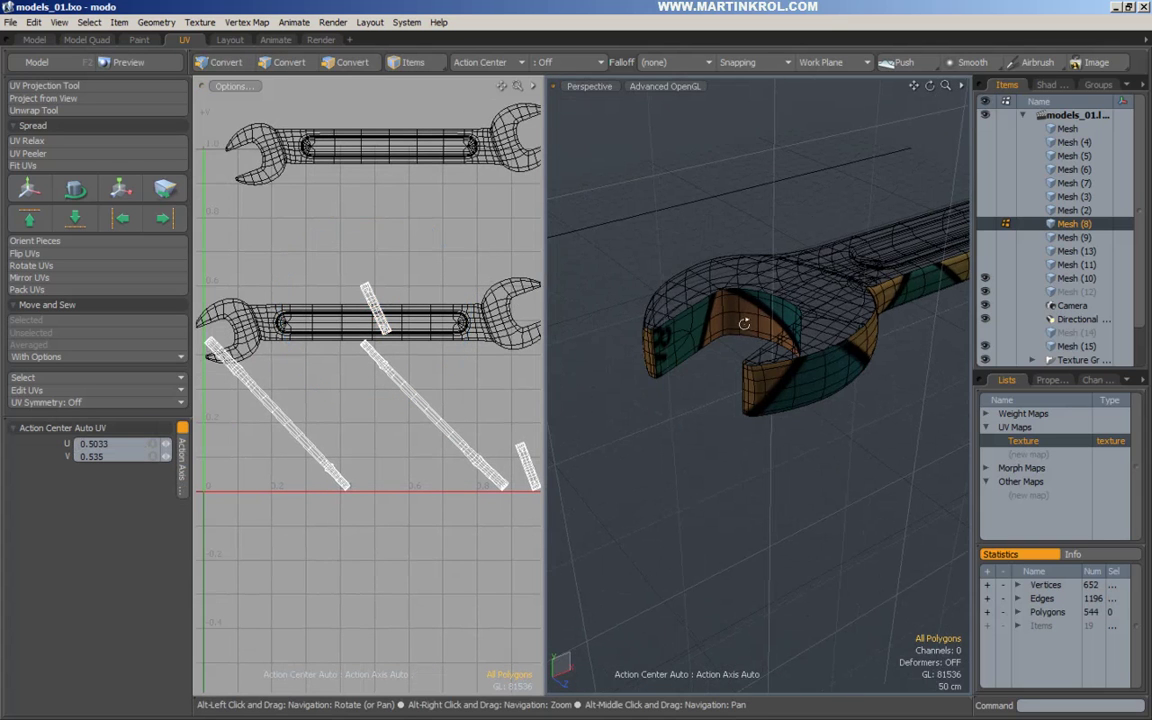
{"action": "double_click", "coordinate": [402, 383]}
{"action": "key", "text": "e"}
{"action": "left_click_drag", "start_coordinate": [445, 370], "coordinate": [415, 368], "text": "alt"}
{"action": "left_click_drag", "start_coordinate": [449, 329], "coordinate": [374, 327]}
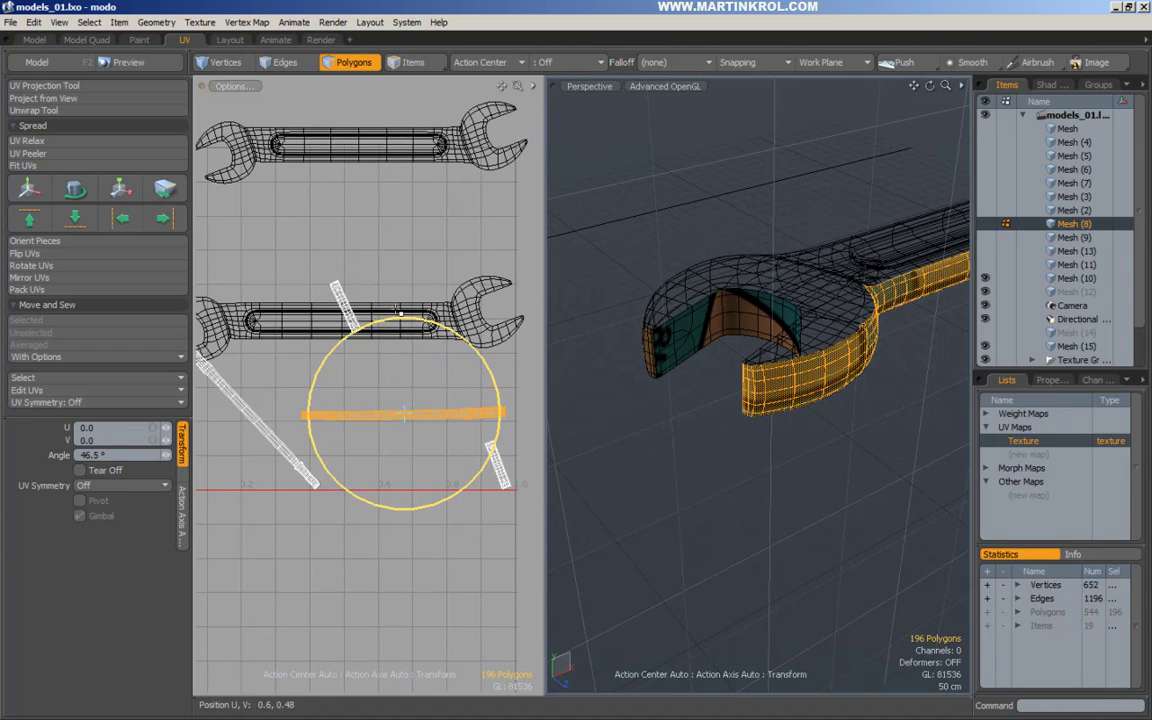
{"action": "key", "text": "space"}
{"action": "left_click", "coordinate": [464, 366]}
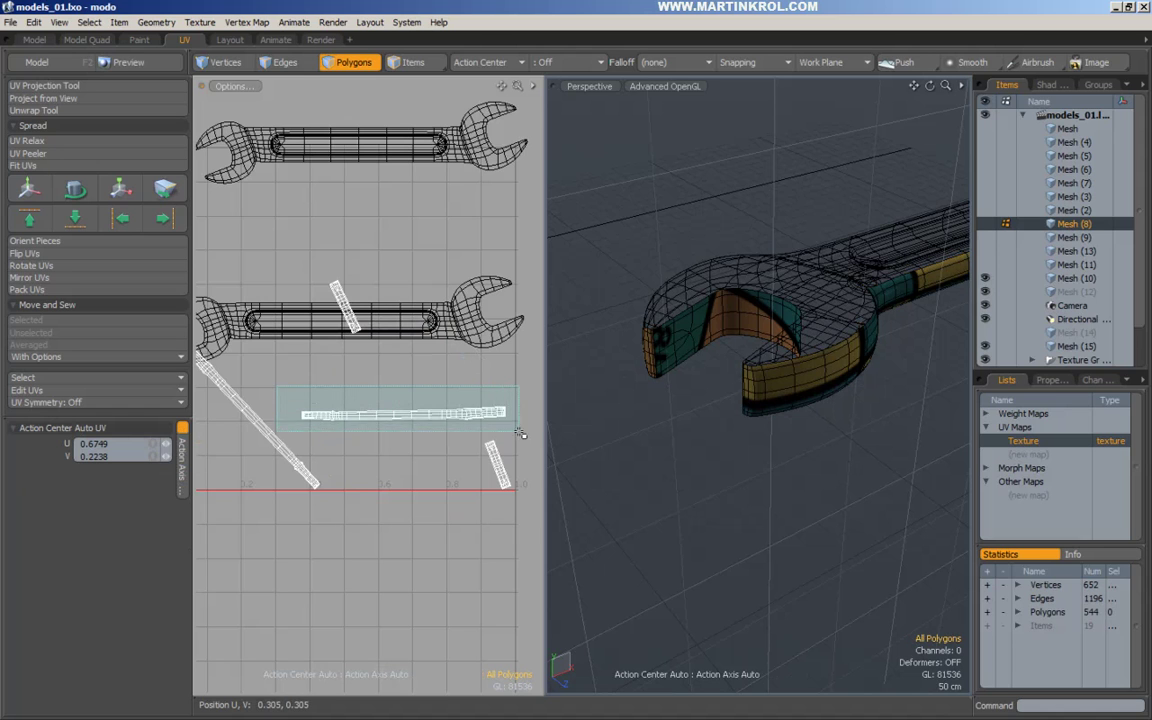
{"action": "right_click_drag", "start_coordinate": [519, 432], "coordinate": [519, 430]}
Step: Reselect the long side strip's UV island and rotate it slightly more to level it horizontally
{"action": "left_click_drag", "start_coordinate": [745, 420], "coordinate": [640, 405], "text": "alt"}
{"action": "right_click_drag", "start_coordinate": [680, 277], "coordinate": [730, 282]}
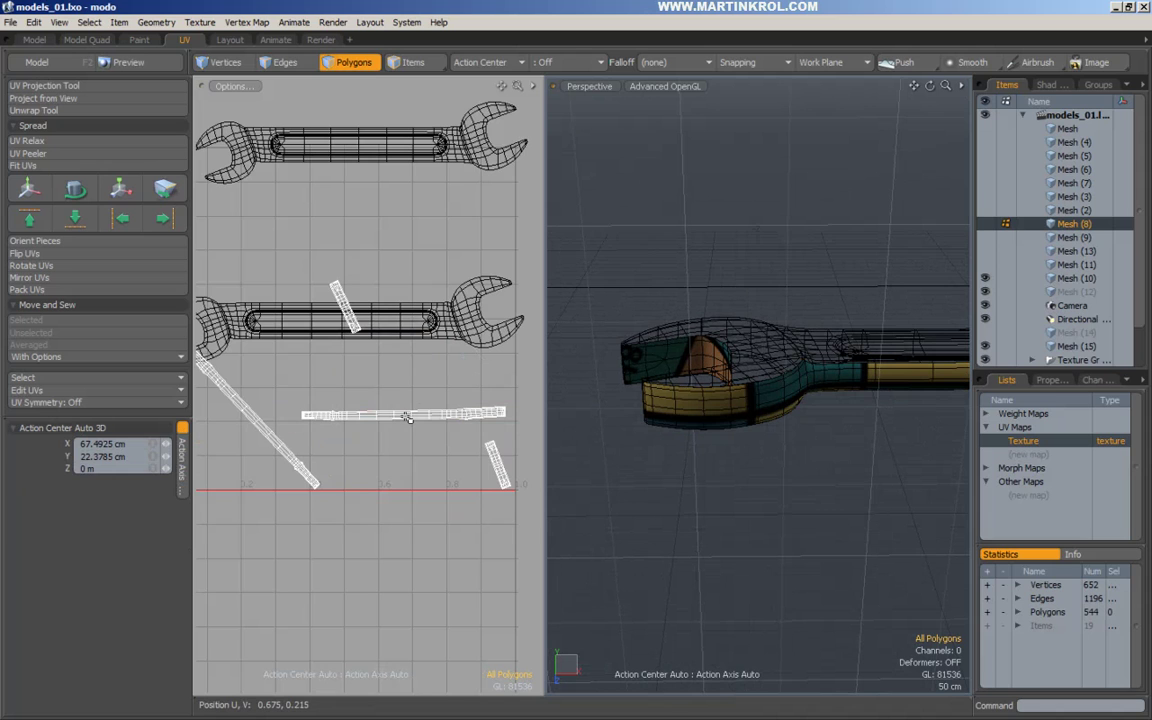
{"action": "right_click_drag", "start_coordinate": [290, 381], "coordinate": [402, 367]}
{"action": "left_click", "coordinate": [431, 368]}
{"action": "right_click_drag", "start_coordinate": [342, 408], "coordinate": [252, 413], "text": "alt"}
{"action": "left_click_drag", "start_coordinate": [455, 412], "coordinate": [403, 409], "text": "alt"}
{"action": "double_click", "coordinate": [474, 404]}
{"action": "left_click_drag", "start_coordinate": [528, 411], "coordinate": [460, 412], "text": "alt"}
{"action": "right_click_drag", "start_coordinate": [460, 412], "coordinate": [435, 414], "text": "alt"}
{"action": "left_click_drag", "start_coordinate": [435, 414], "coordinate": [483, 412], "text": "alt"}
{"action": "key", "text": "e"}
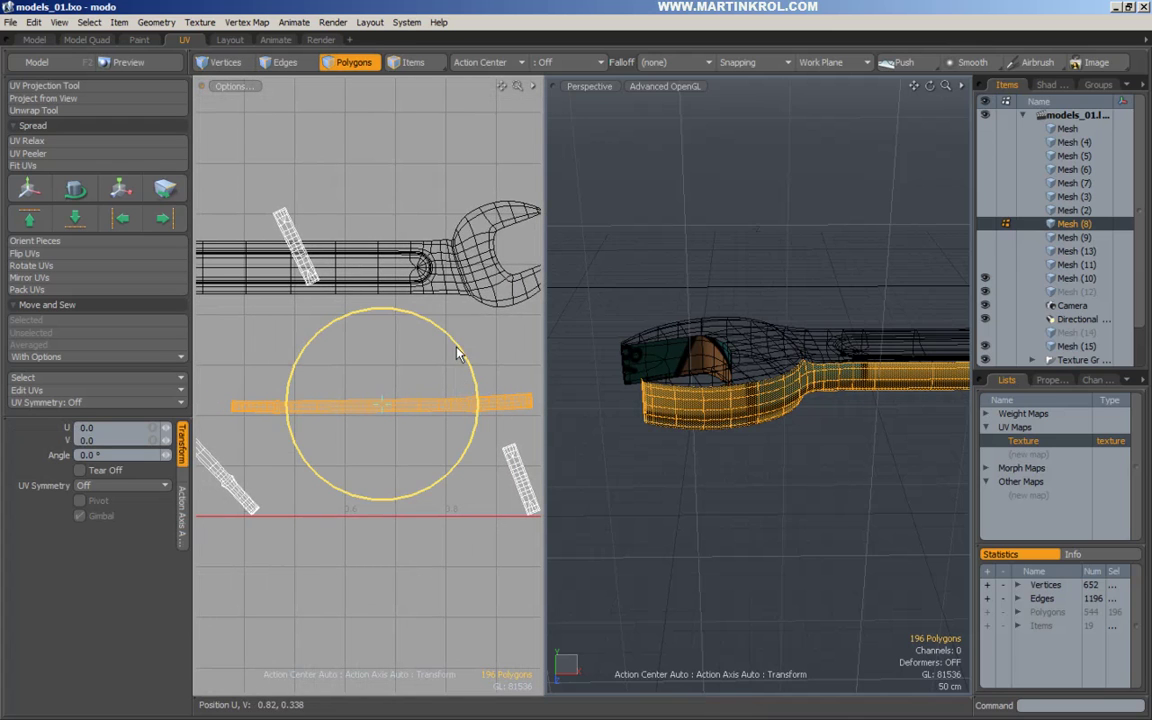
{"action": "left_click_drag", "start_coordinate": [460, 355], "coordinate": [456, 362]}
{"action": "key", "text": "space"}
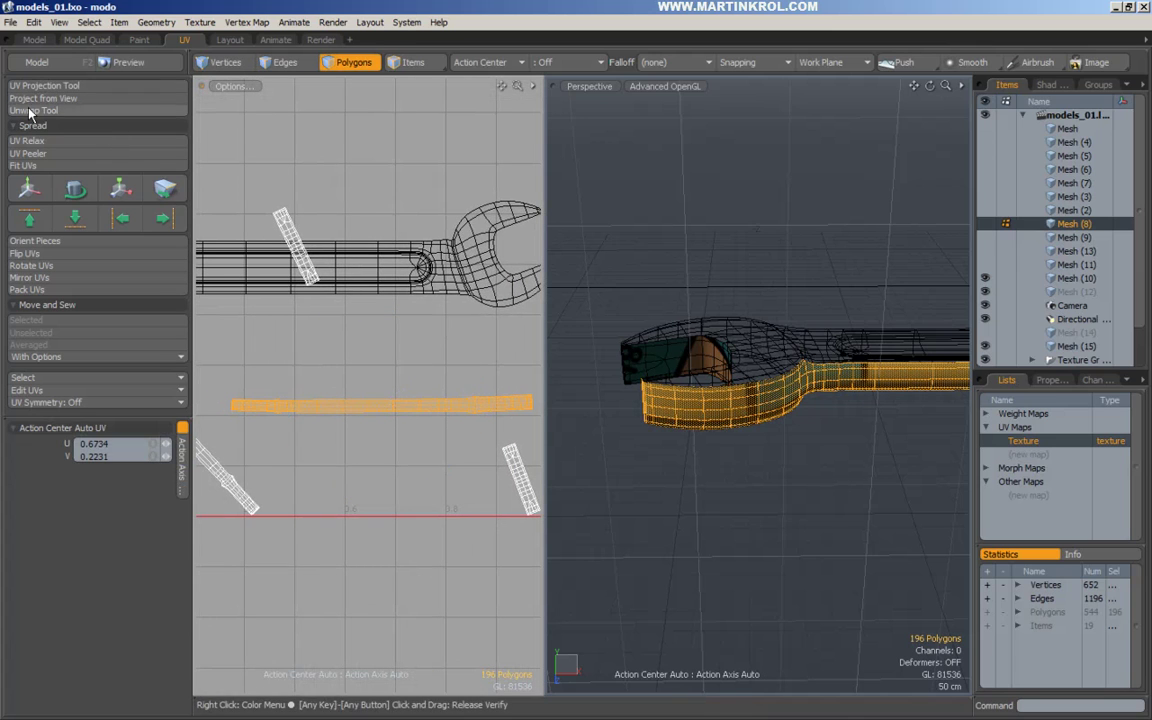
Step: Unwrap the selected long strip again, comparing U pinning and Z projection before returning to V pinning and Y projection
{"action": "left_click", "coordinate": [31, 111]}
{"action": "left_click", "coordinate": [458, 404]}
{"action": "right_click_drag", "start_coordinate": [458, 404], "coordinate": [391, 399], "text": "alt"}
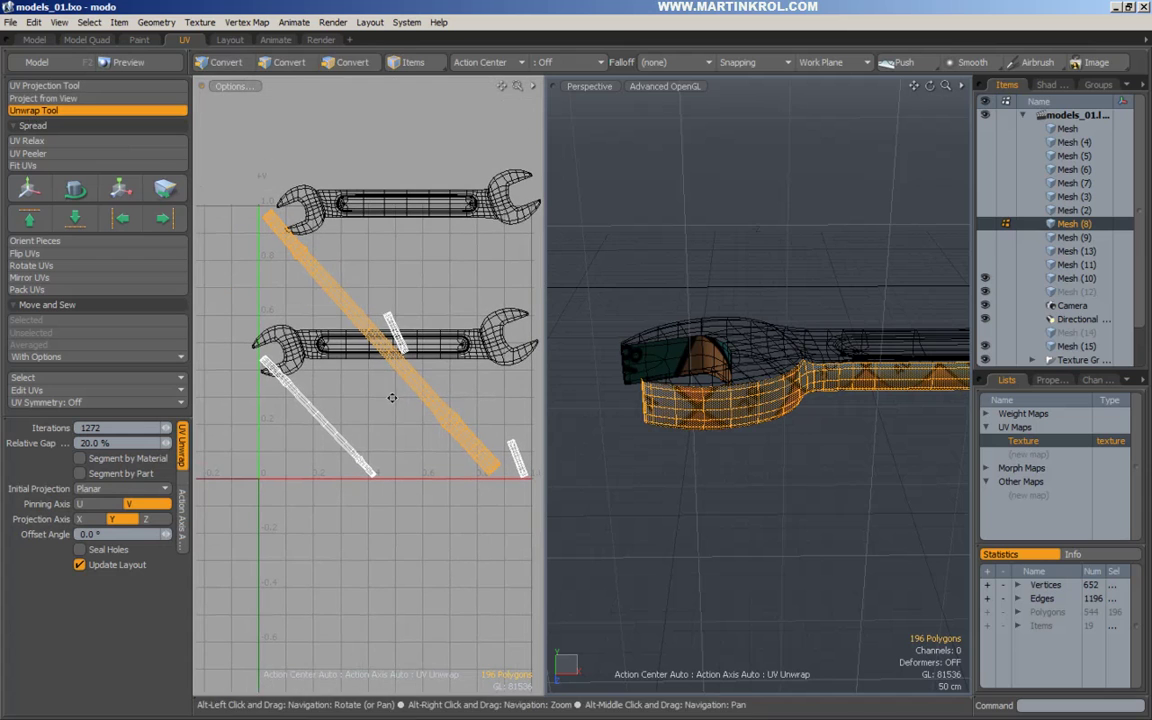
{"action": "left_click", "coordinate": [98, 505]}
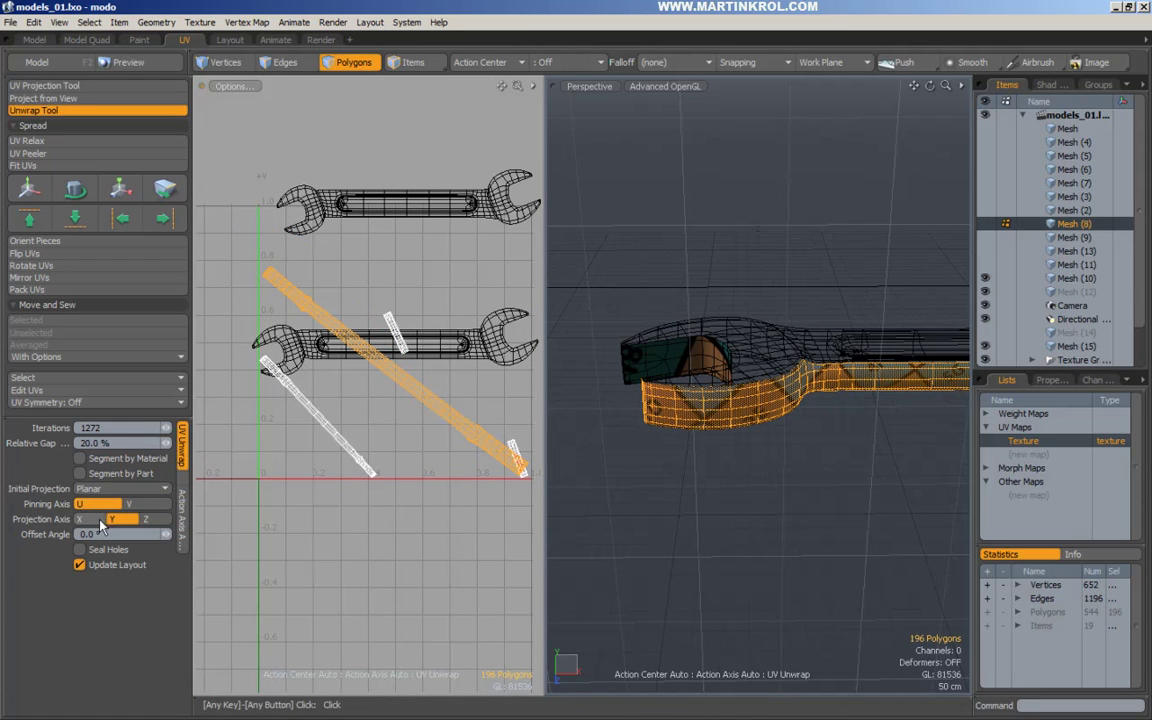
{"action": "left_click", "coordinate": [144, 520]}
{"action": "left_click", "coordinate": [112, 520]}
{"action": "left_click", "coordinate": [131, 505]}
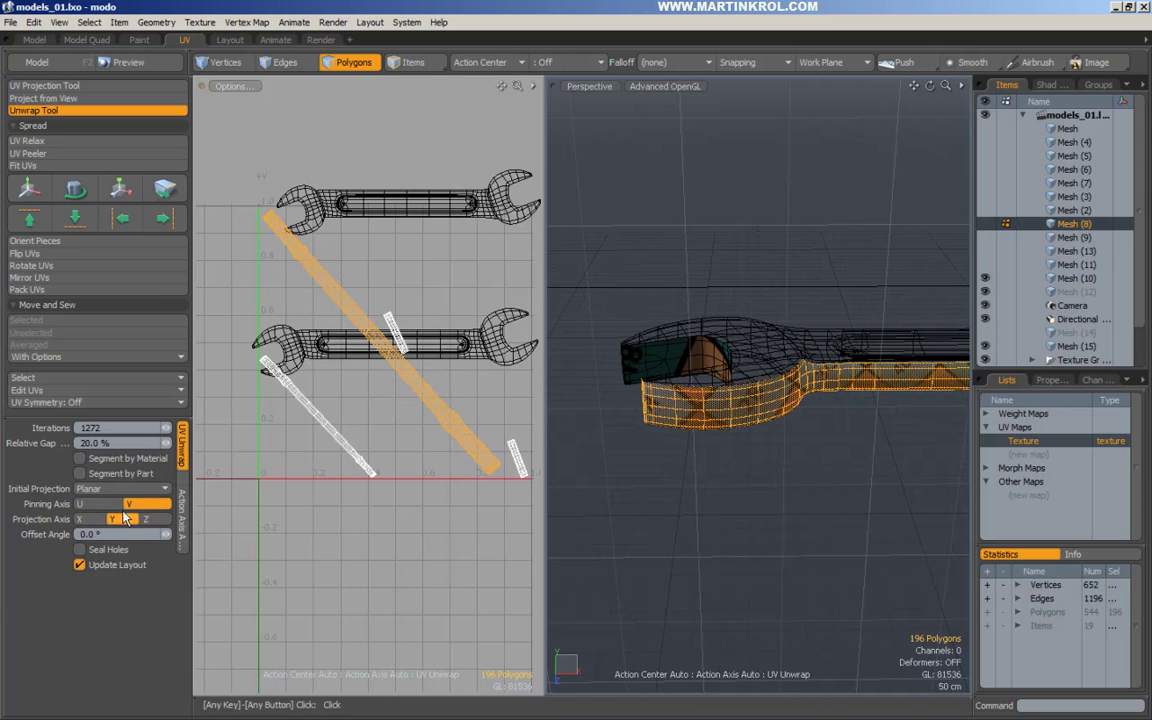
{"action": "left_click", "coordinate": [147, 522]}
{"action": "left_click", "coordinate": [130, 522]}
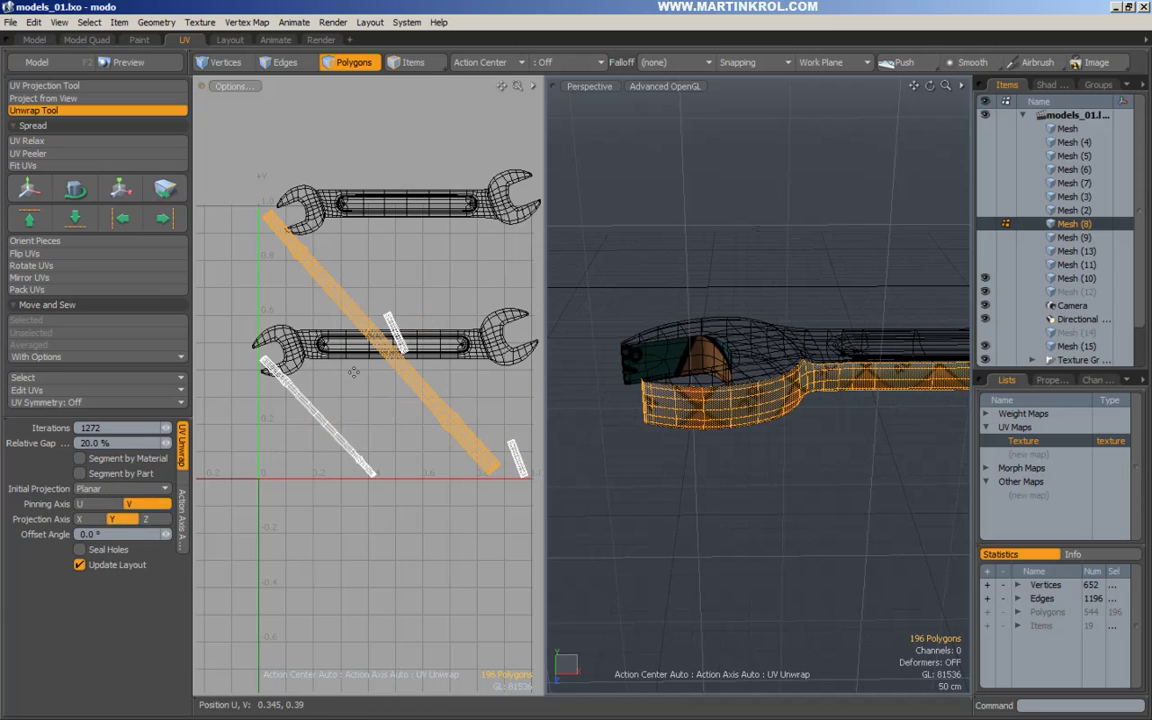
{"action": "key", "text": "e"}
{"action": "left_click_drag", "start_coordinate": [434, 257], "coordinate": [405, 262]}
{"action": "key", "text": "ctrl+z"}
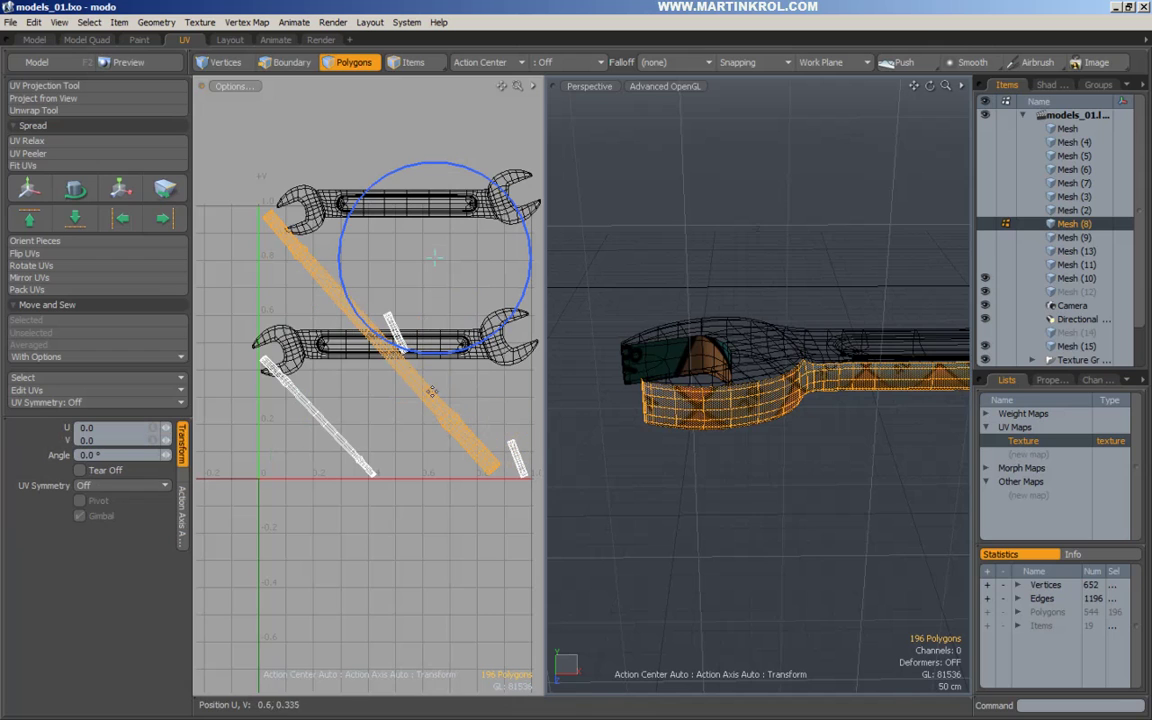
Step: Rotate the selected long side strip's UV island by 48.5° about its own centre to lay it horizontally
{"action": "left_click", "coordinate": [388, 357]}
{"action": "left_click", "coordinate": [383, 351]}
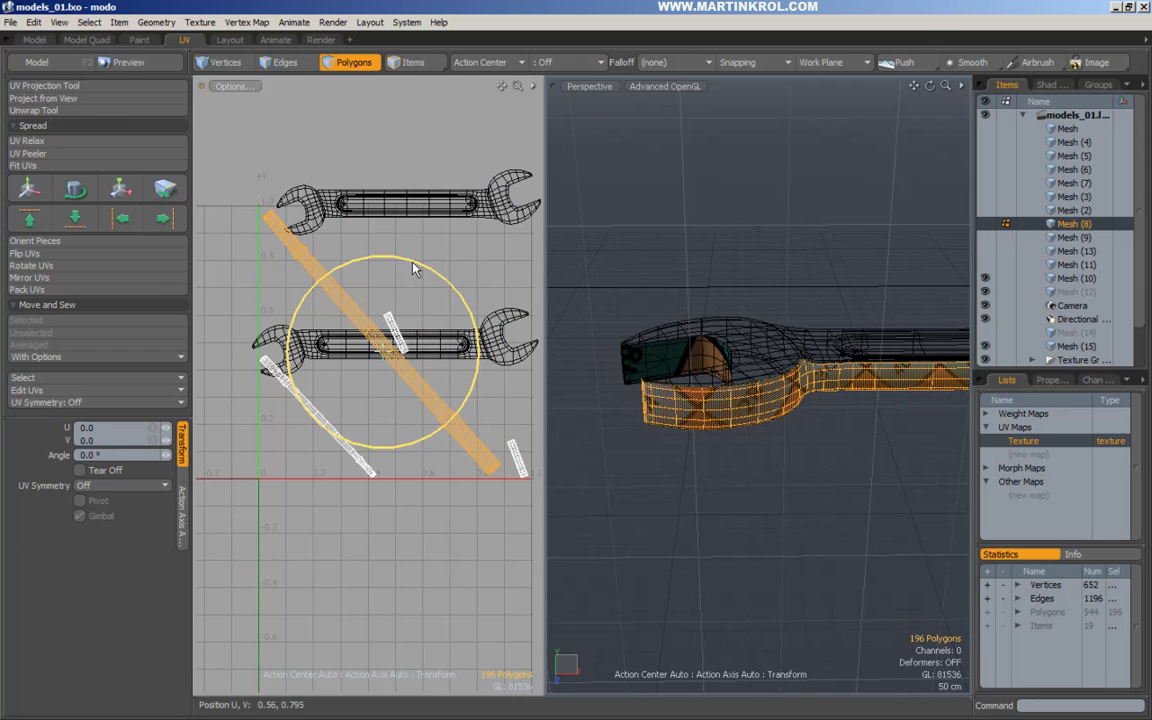
{"action": "left_click_drag", "start_coordinate": [412, 261], "coordinate": [335, 269]}
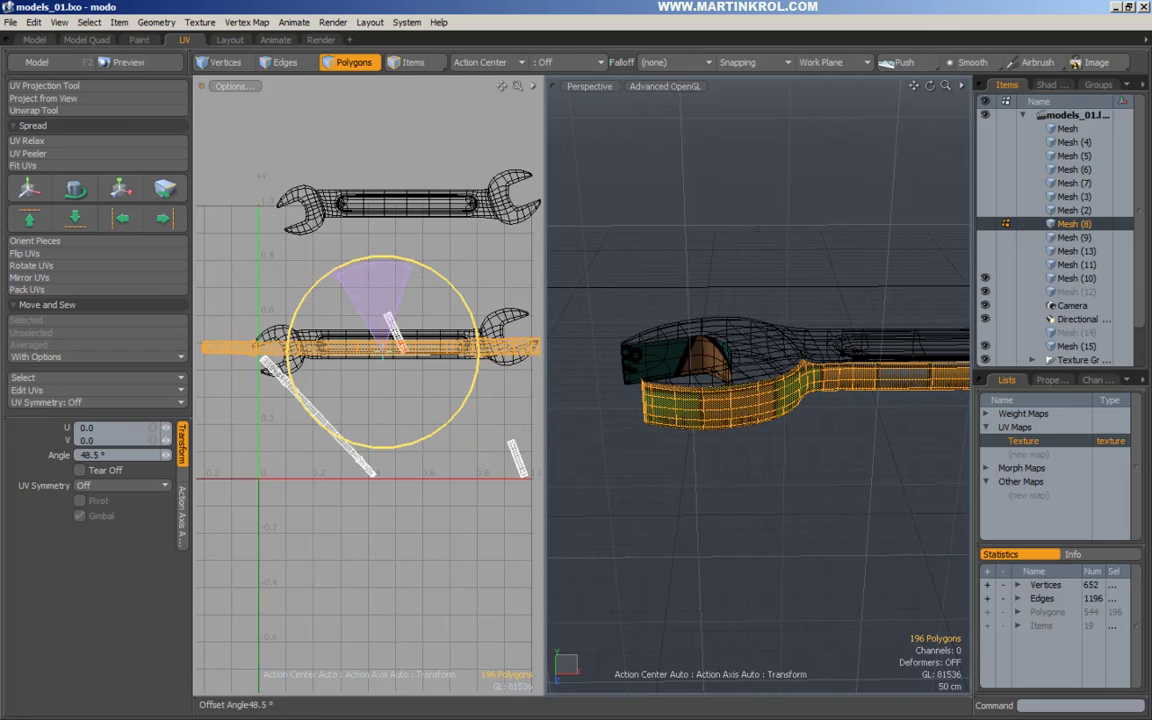
Step: Move the levelled long strip's UV island down below the 0–1 UV square, clear of the other islands
{"action": "key", "text": "w"}
{"action": "left_click_drag", "start_coordinate": [383, 350], "coordinate": [424, 470]}
{"action": "scroll", "coordinate": [337, 234], "scroll_direction": "down", "scroll_amount": 1}
{"action": "left_click_drag", "start_coordinate": [344, 283], "coordinate": [315, 276], "text": "alt"}
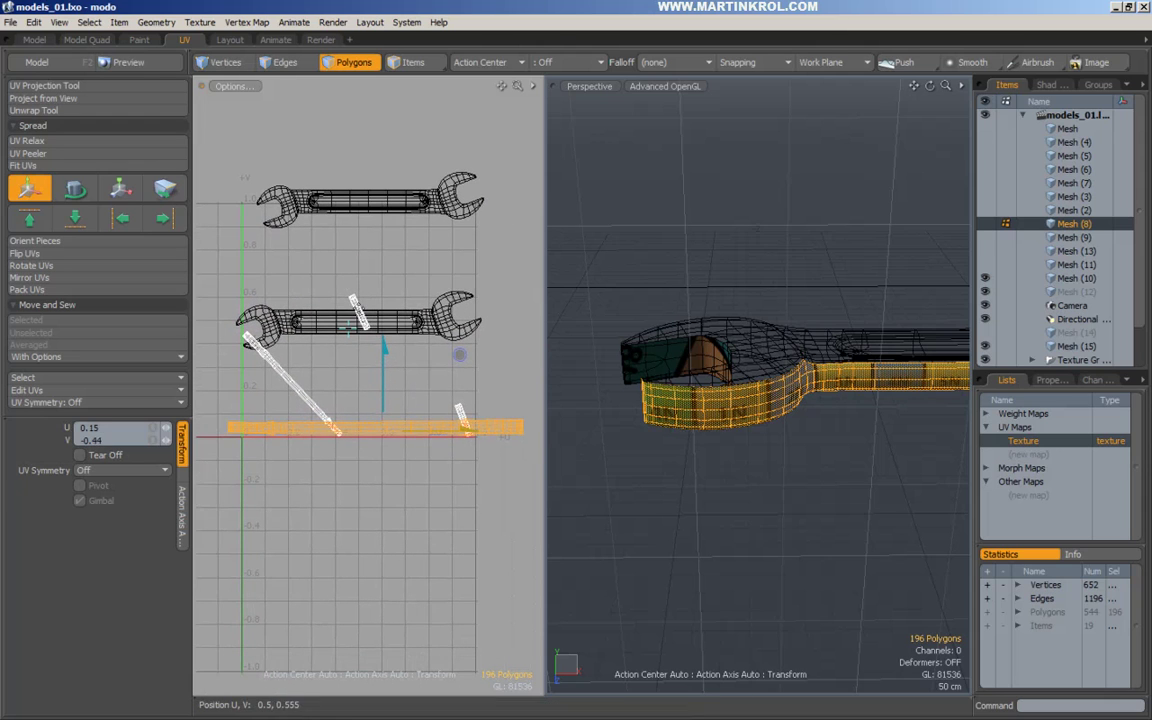
{"action": "key", "text": "space"}
{"action": "left_click", "coordinate": [372, 406]}
{"action": "double_click", "coordinate": [371, 433]}
{"action": "key", "text": "w"}
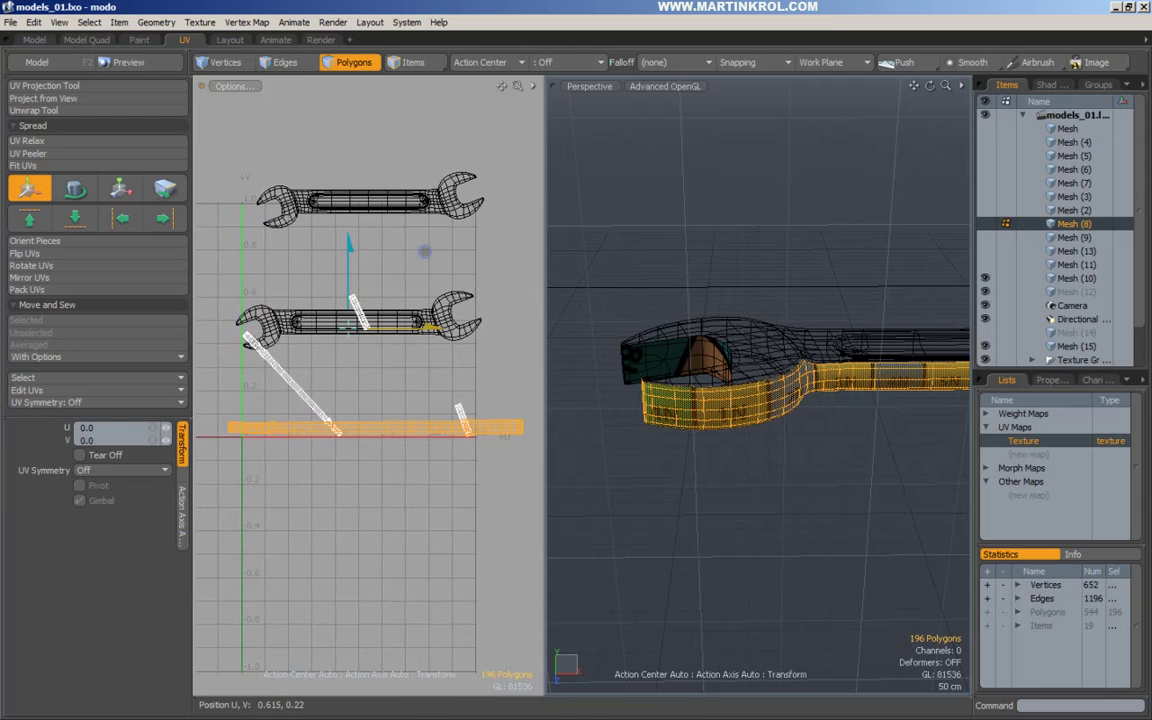
{"action": "left_click_drag", "start_coordinate": [392, 322], "coordinate": [385, 386]}
{"action": "left_click_drag", "start_coordinate": [384, 479], "coordinate": [402, 470], "text": "alt"}
{"action": "key", "text": "3"}
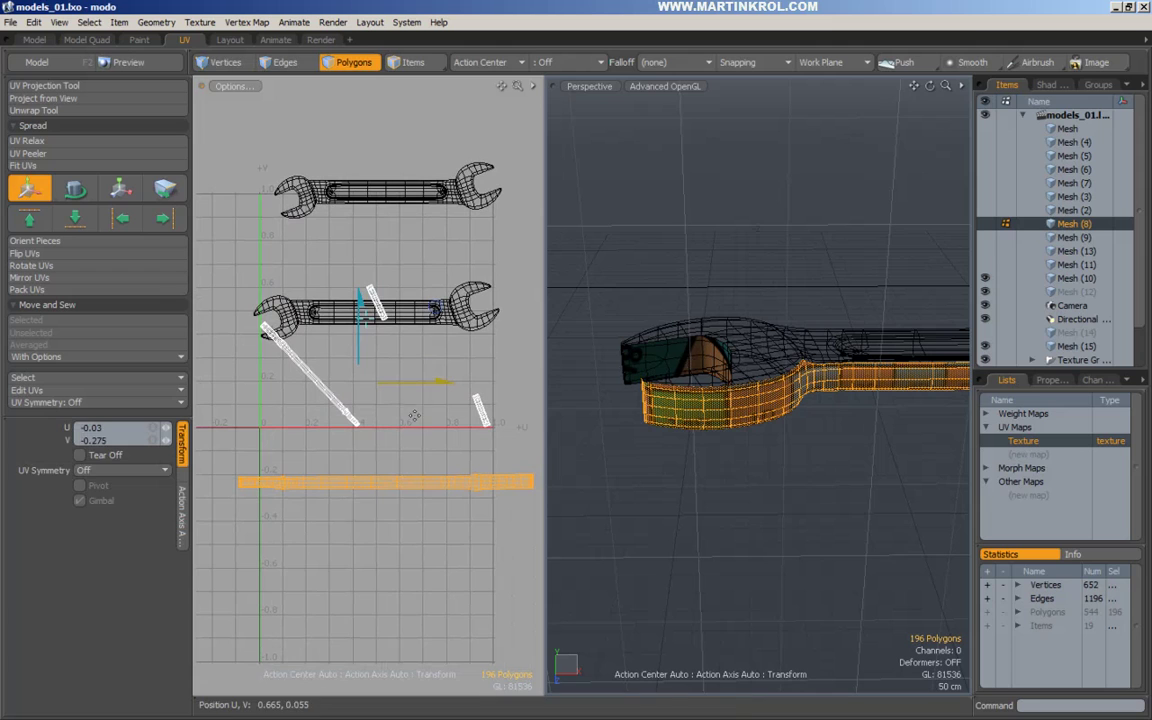
Step: Scale the long strip uniformly about its own centre to the width of the UV square and clear the selection
{"action": "key", "text": "e"}
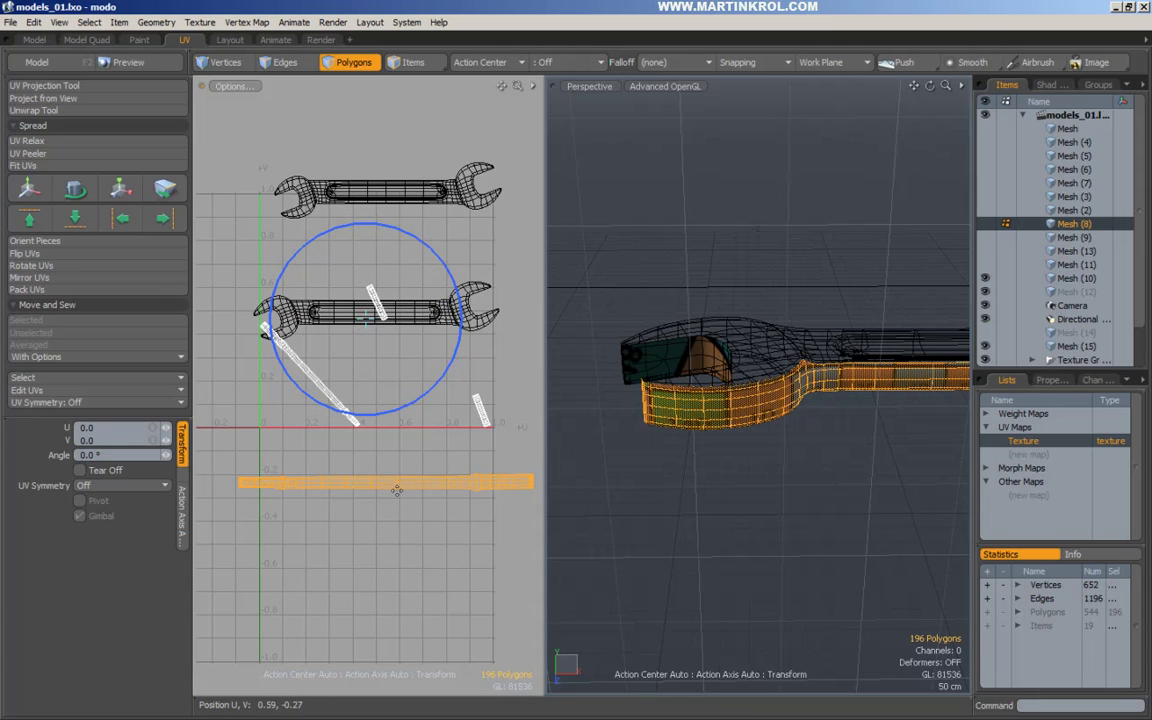
{"action": "key", "text": "r"}
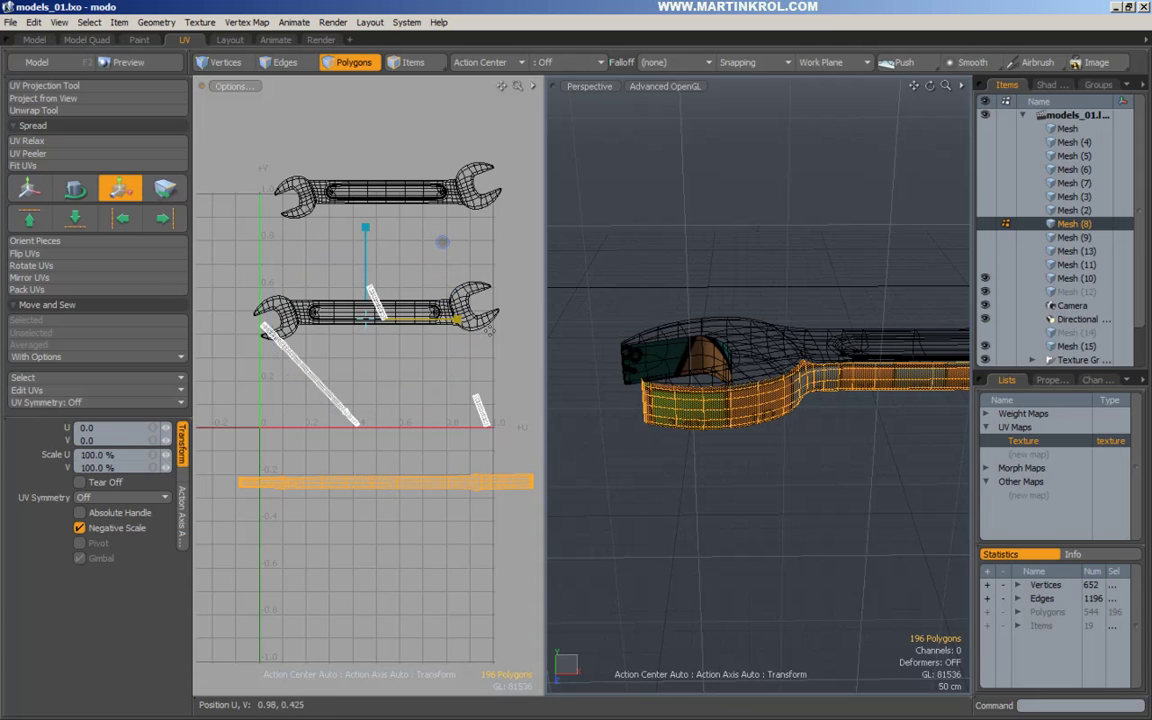
{"action": "left_click", "coordinate": [484, 58]}
{"action": "left_click", "coordinate": [485, 57]}
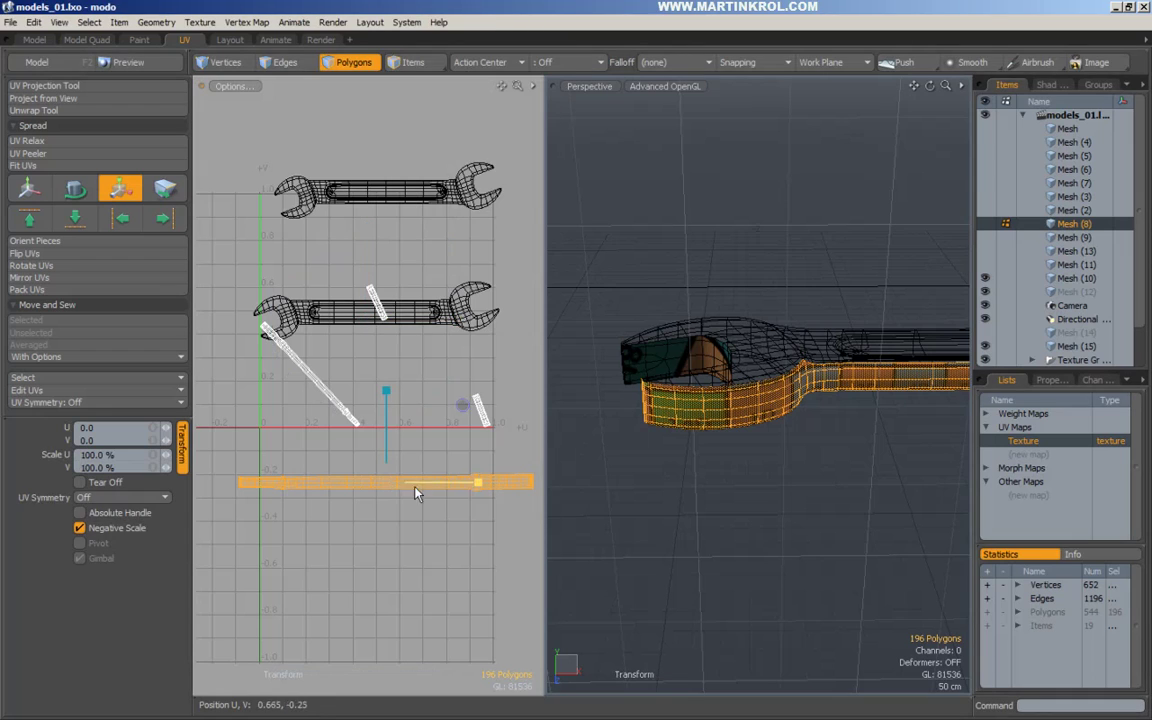
{"action": "left_click_drag", "start_coordinate": [463, 405], "coordinate": [451, 427]}
{"action": "key", "text": "w"}
{"action": "key", "text": "q"}
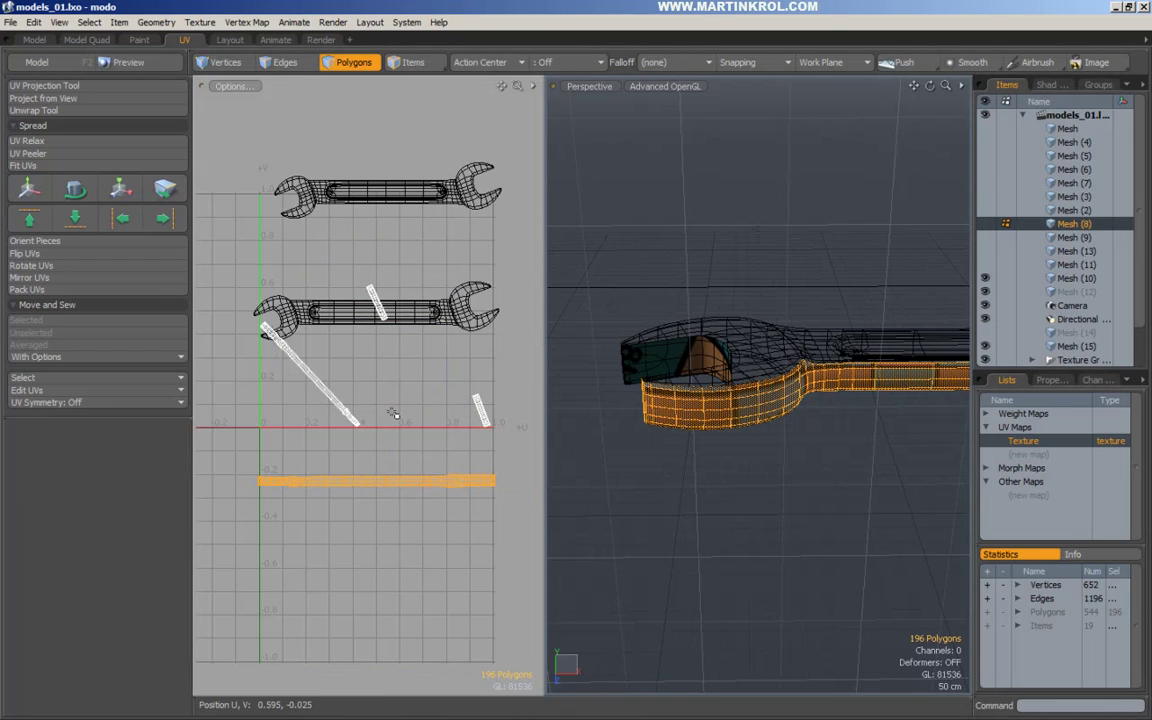
{"action": "left_click", "coordinate": [393, 414]}
{"action": "left_click", "coordinate": [377, 484]}
{"action": "left_click", "coordinate": [415, 442]}
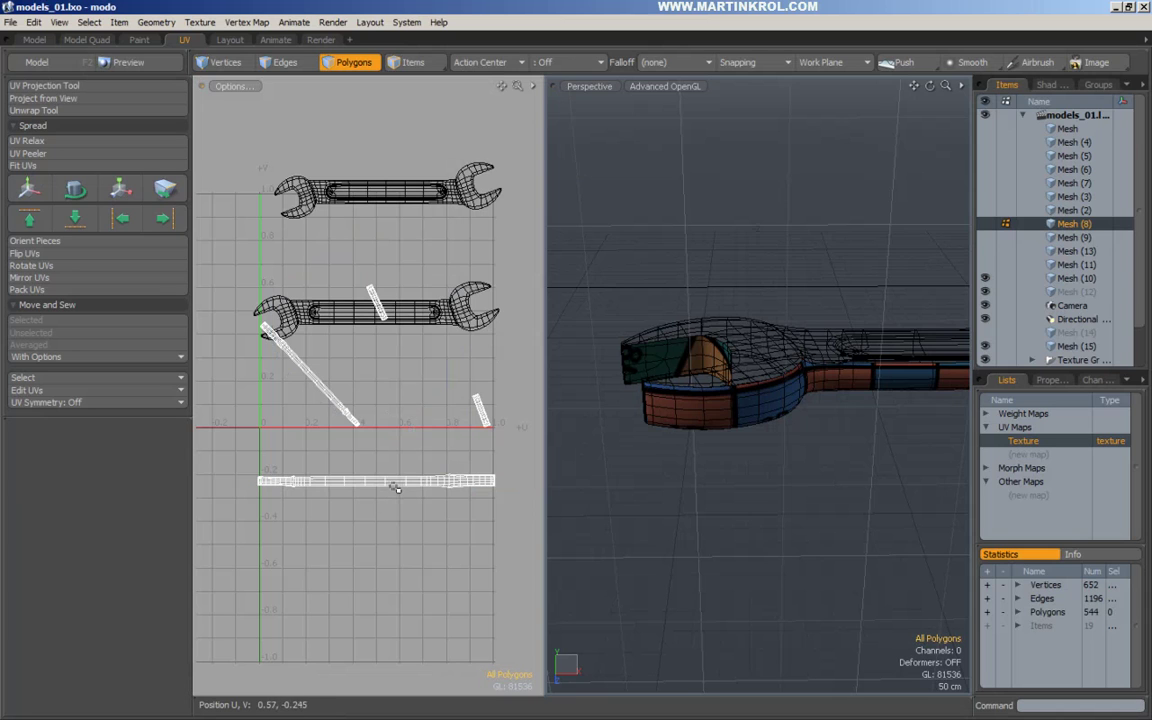
Step: Set the action centre back to Automatic, scale the long strip's UV island to 99% and deselect it
{"action": "left_click", "coordinate": [483, 60]}
{"action": "left_click", "coordinate": [480, 58]}
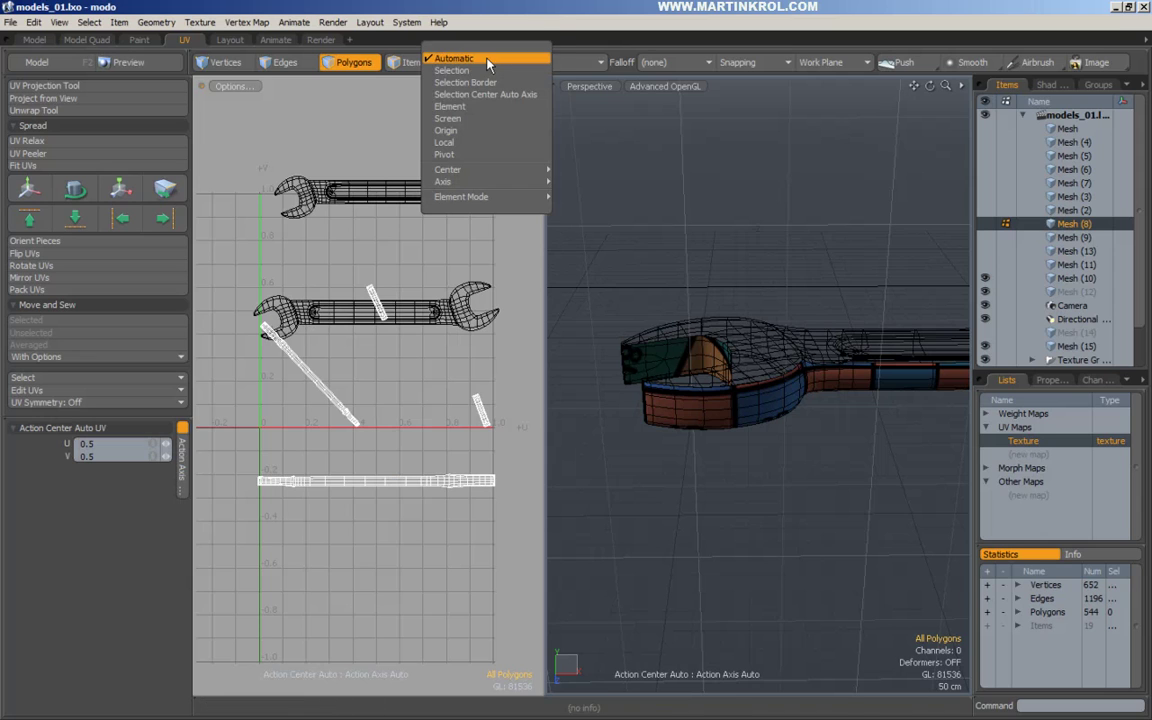
{"action": "left_click", "coordinate": [489, 60]}
{"action": "double_click", "coordinate": [397, 477]}
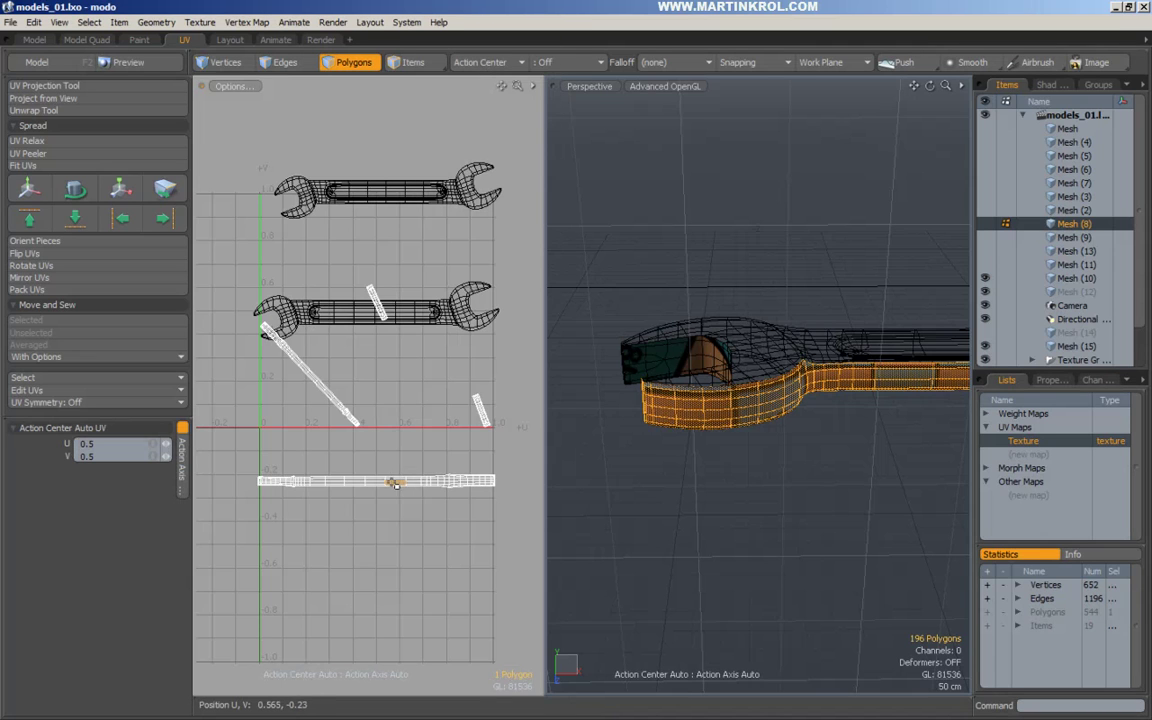
{"action": "key", "text": "y"}
{"action": "left_click_drag", "start_coordinate": [454, 404], "coordinate": [451, 404]}
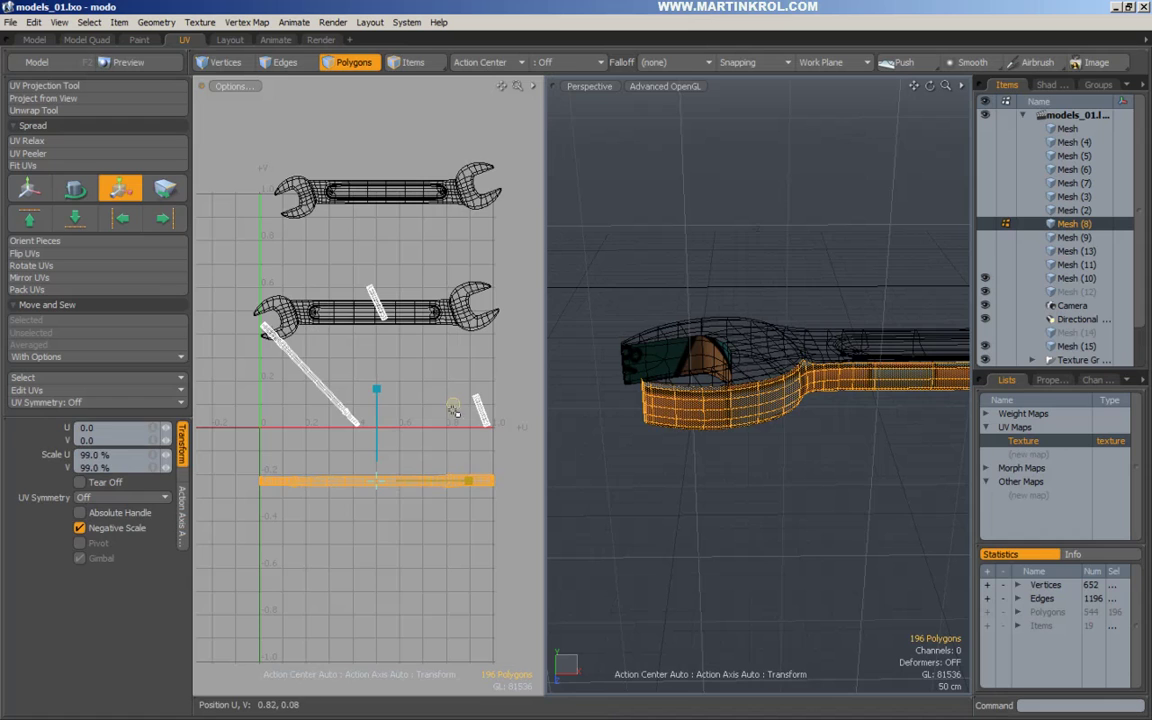
{"action": "key", "text": "q"}
{"action": "left_click", "coordinate": [452, 407]}
Step: Rotate the other long side strip's UV island until it lies horizontally and clear the selection
{"action": "double_click", "coordinate": [325, 387]}
{"action": "key", "text": "e"}
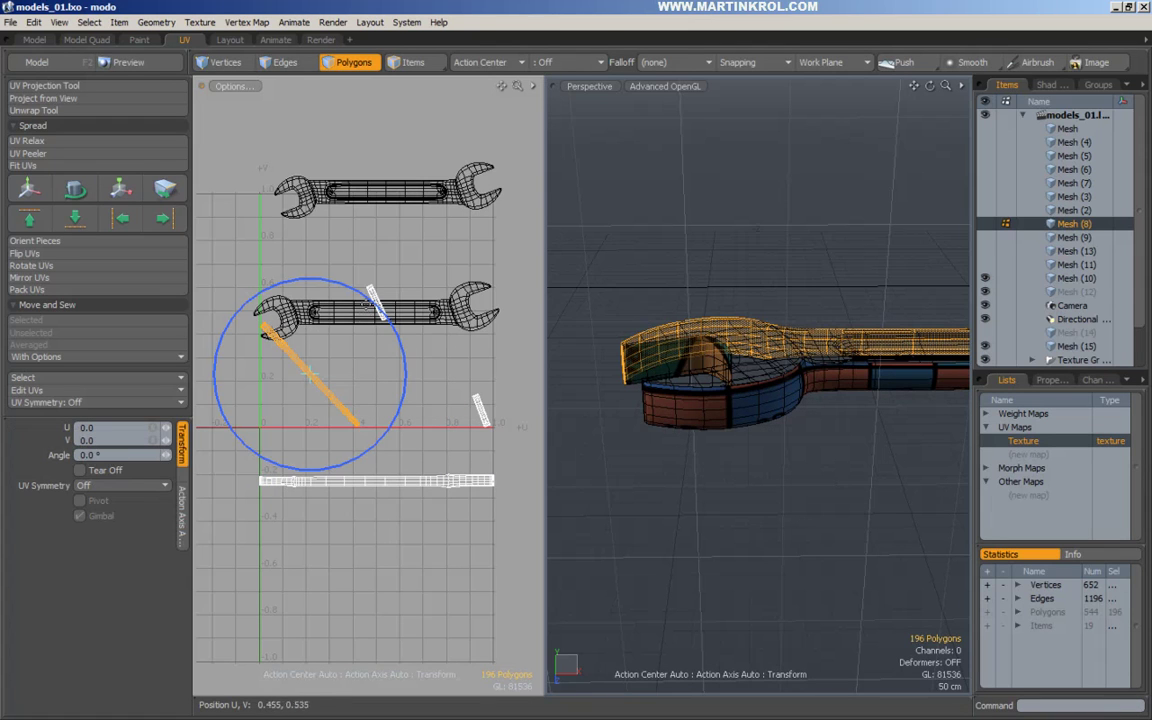
{"action": "left_click_drag", "start_coordinate": [367, 302], "coordinate": [302, 302]}
{"action": "key", "text": "q"}
{"action": "left_click", "coordinate": [339, 360]}
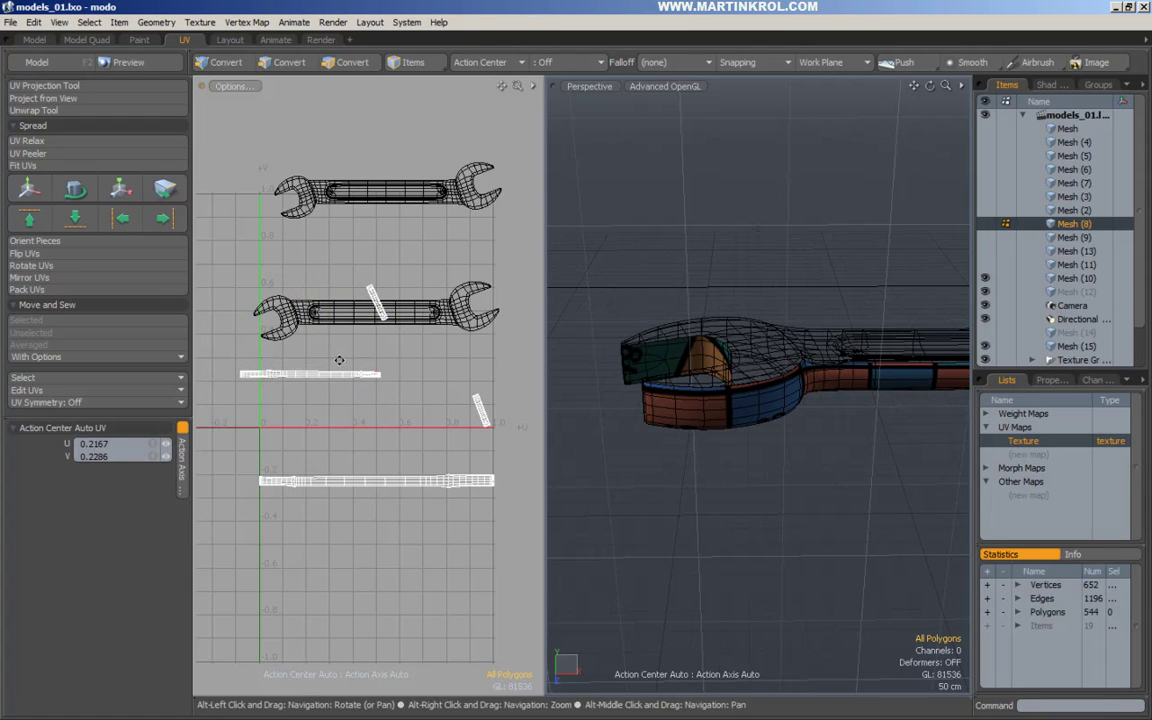
Step: Pack the UV islands of the side strips with Pack and Stretch enabled and 50% gaps
{"action": "left_click", "coordinate": [27, 289]}
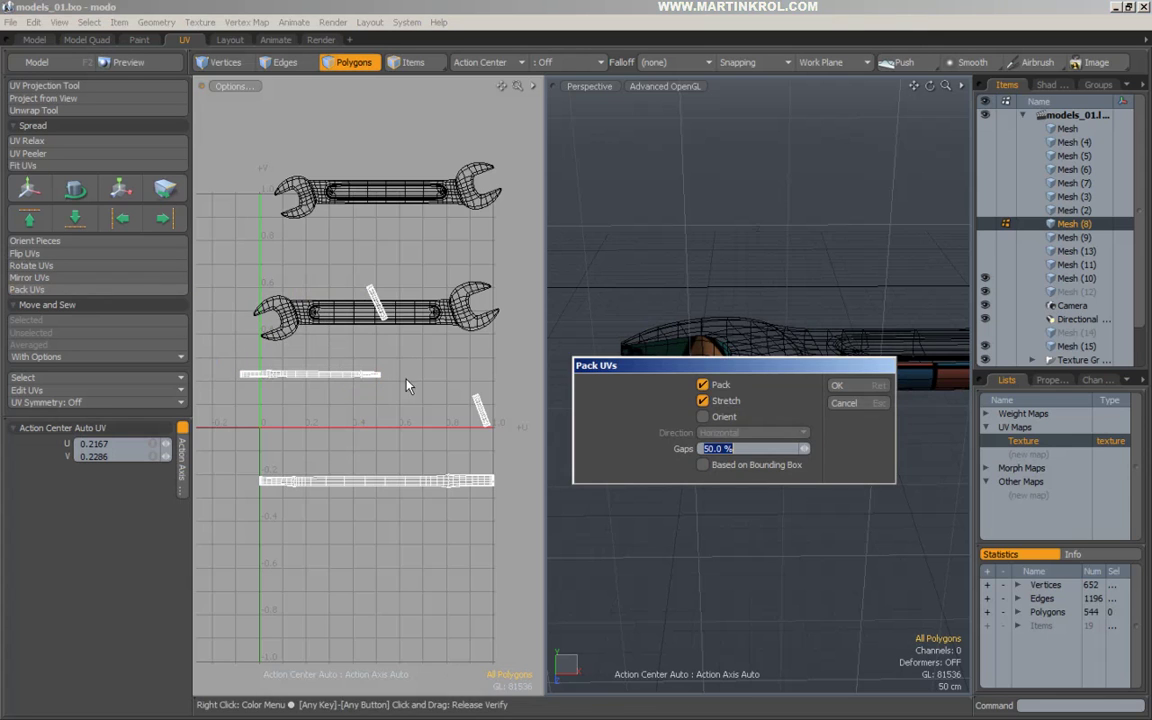
{"action": "left_click", "coordinate": [770, 346]}
{"action": "left_click_drag", "start_coordinate": [390, 338], "coordinate": [414, 373], "text": "ctrl+alt"}
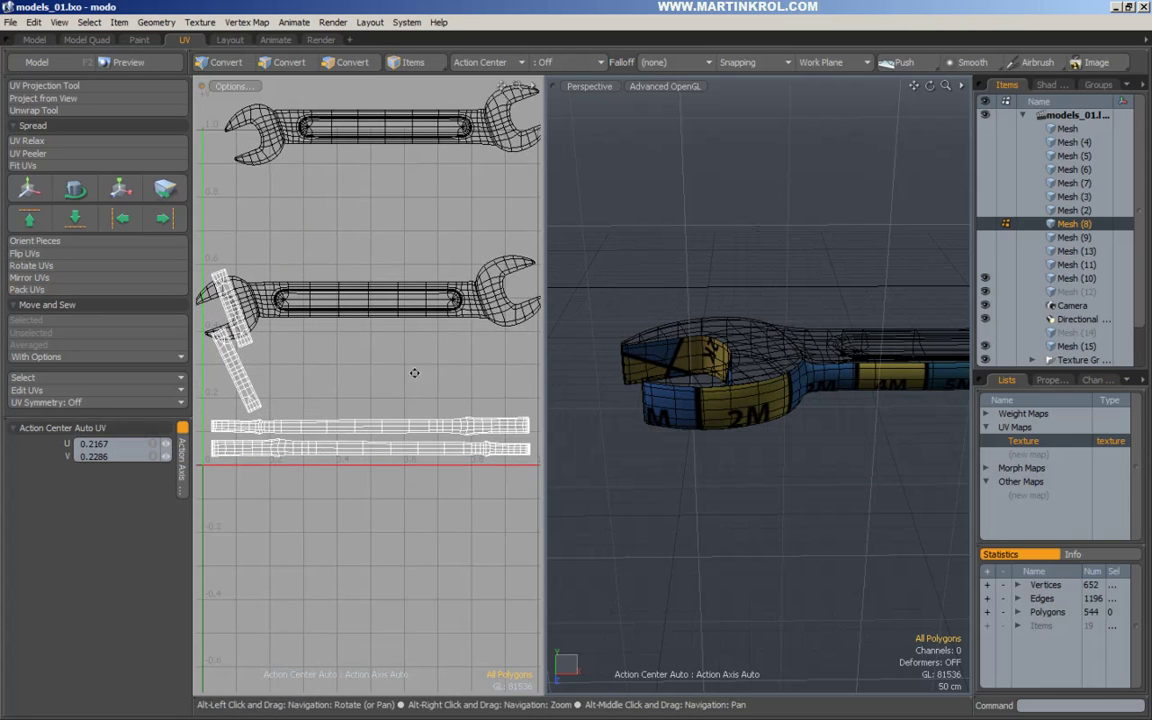
{"action": "left_click_drag", "start_coordinate": [322, 361], "coordinate": [345, 370], "text": "alt"}
Step: Rotate the upper short jaw strip's UV island by about 68.5° to lay it horizontally
{"action": "double_click", "coordinate": [241, 306]}
{"action": "key", "text": "w"}
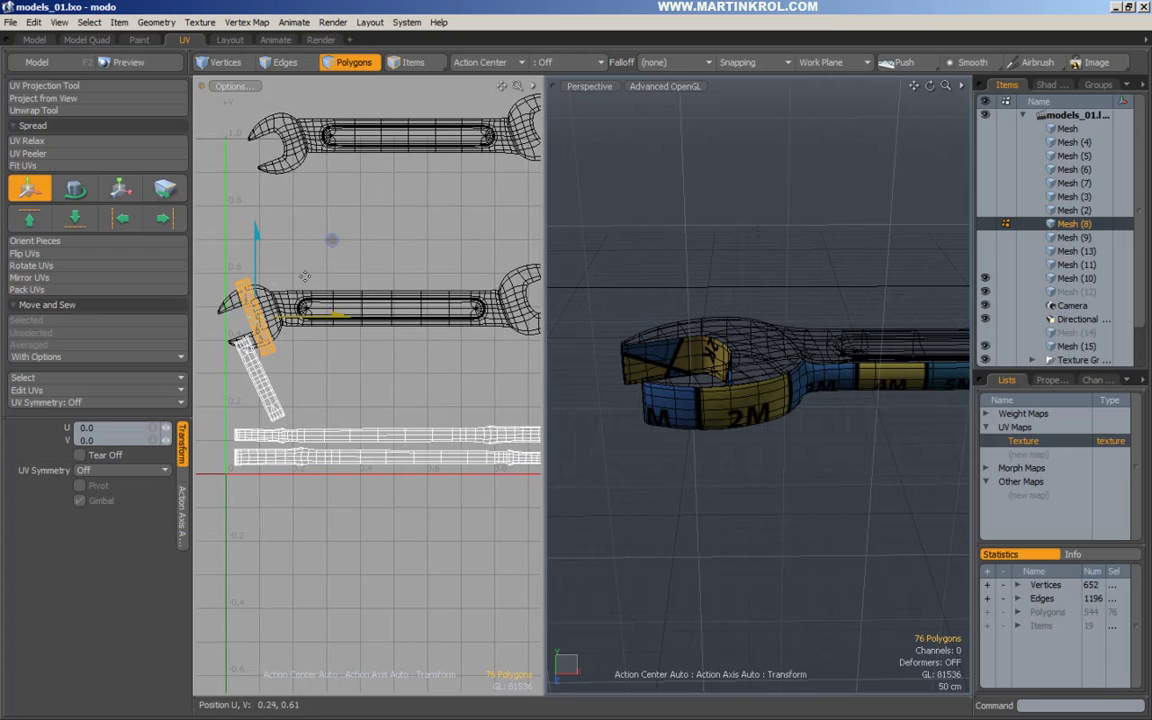
{"action": "key", "text": "e"}
{"action": "left_click_drag", "start_coordinate": [306, 243], "coordinate": [215, 245]}
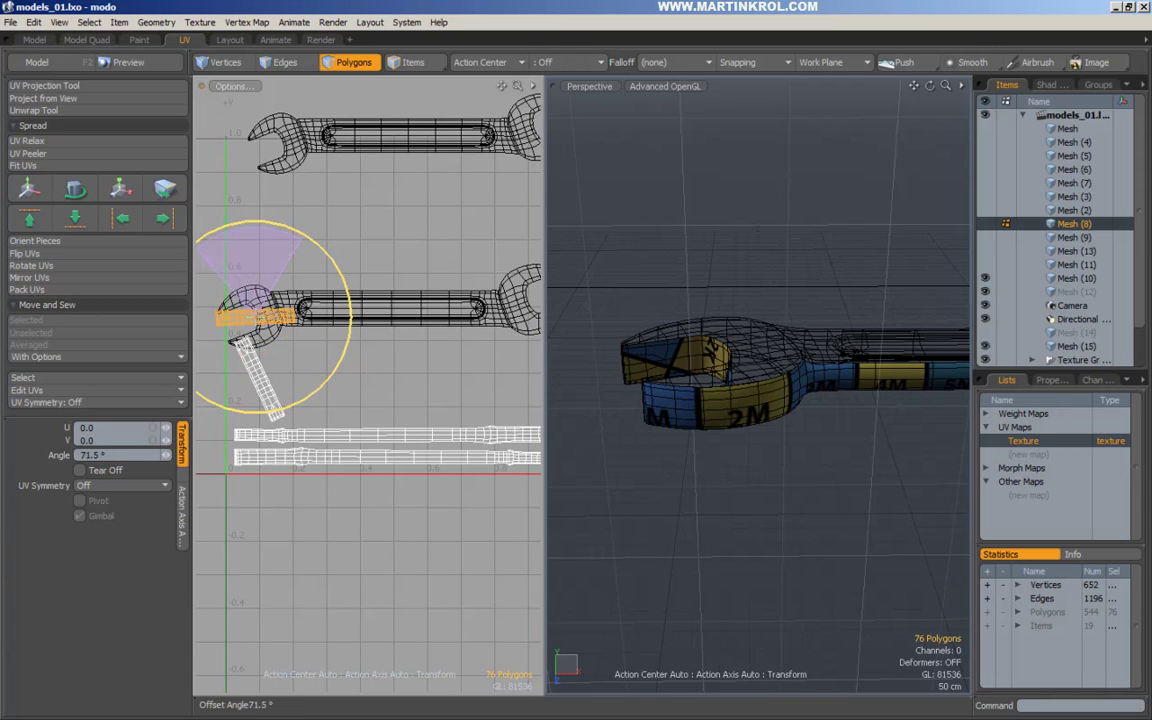
{"action": "key", "text": "q"}
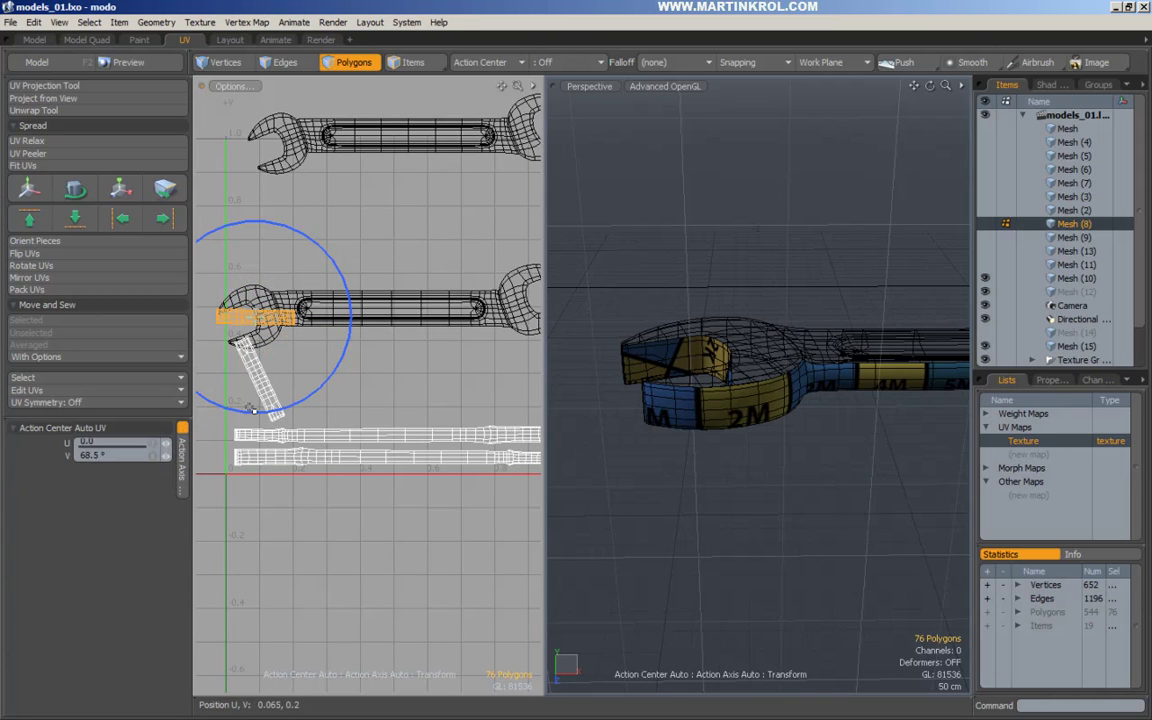
Step: Rotate the lower short jaw strip's UV island by 65° to lay it horizontally
{"action": "double_click", "coordinate": [263, 380]}
{"action": "key", "text": "w"}
{"action": "key", "text": "e"}
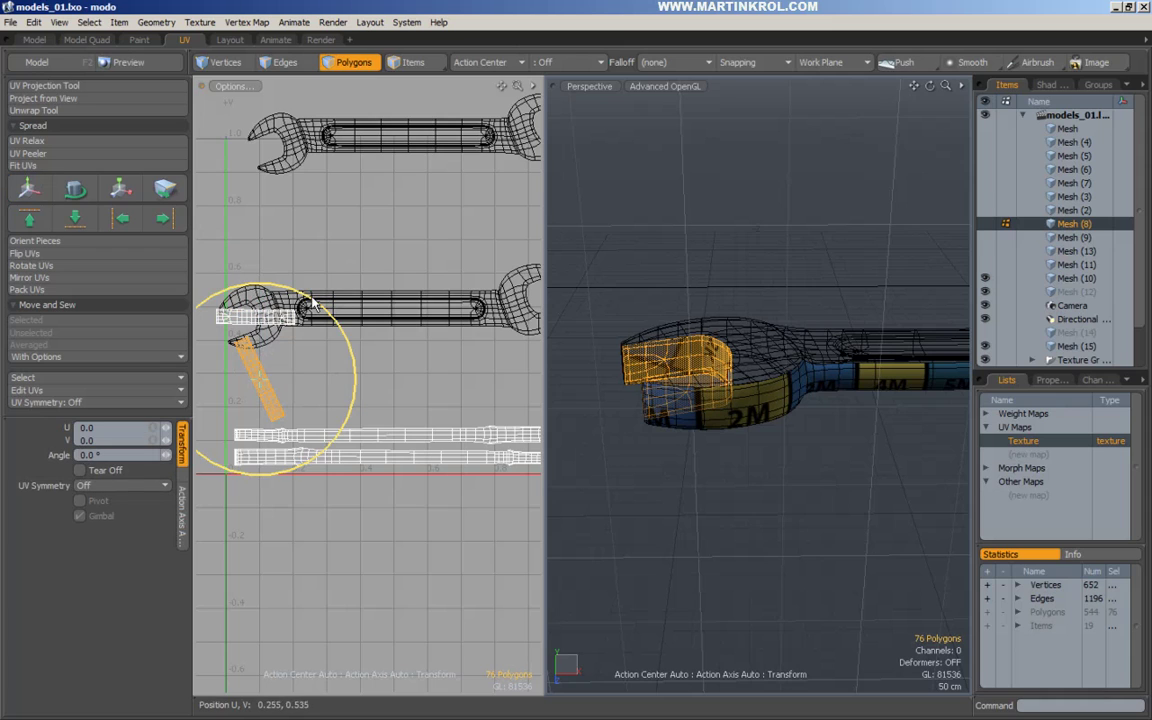
{"action": "left_click_drag", "start_coordinate": [283, 275], "coordinate": [208, 306]}
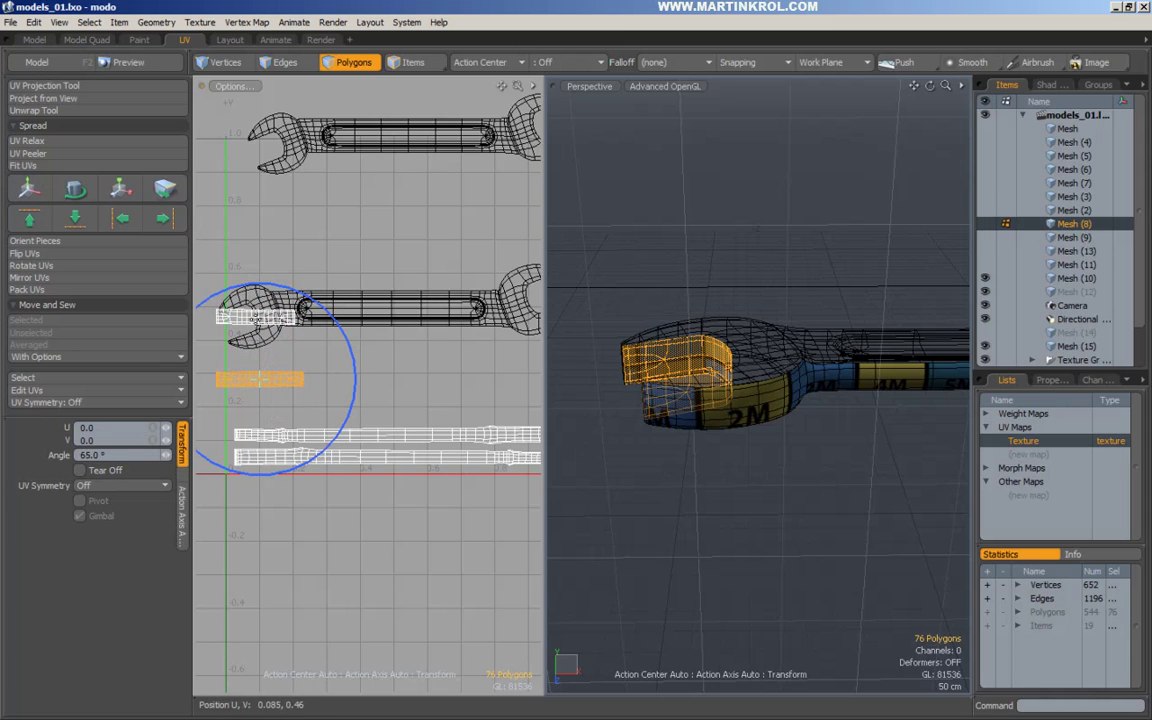
{"action": "key", "text": "q"}
Step: Reselect the upper short jaw strip and rotate its UV island slightly to level it exactly
{"action": "double_click", "coordinate": [254, 319]}
{"action": "key", "text": "e"}
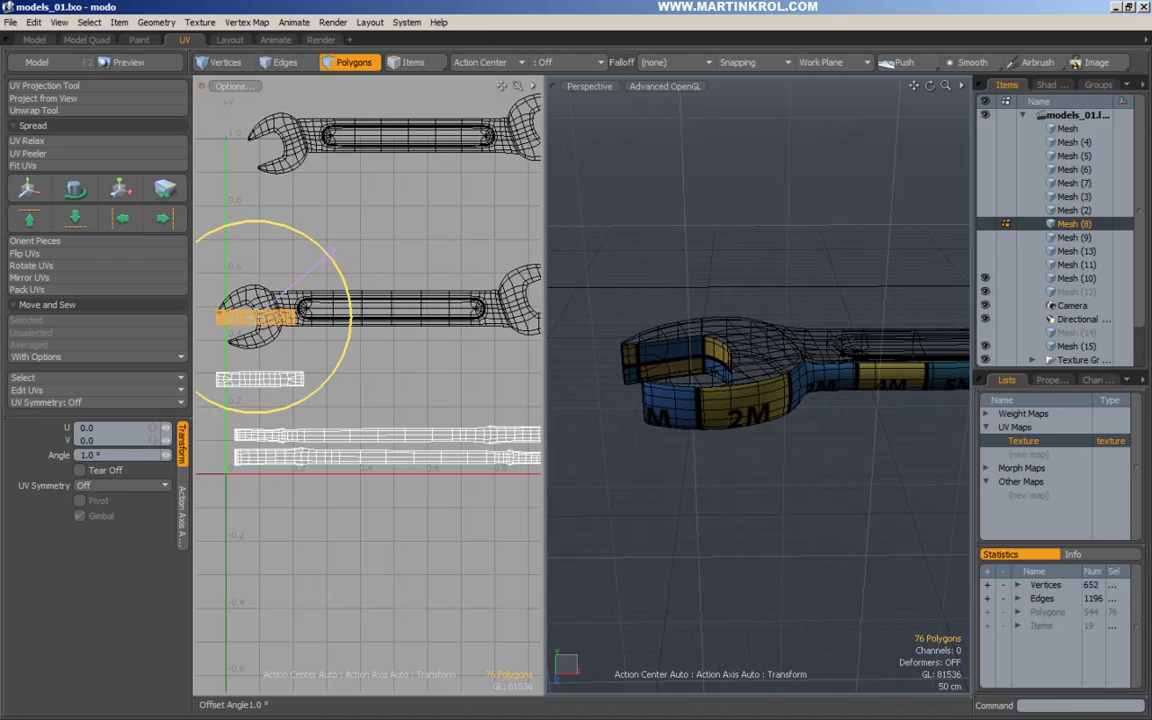
{"action": "left_click_drag", "start_coordinate": [328, 257], "coordinate": [330, 259]}
{"action": "scroll", "coordinate": [352, 264], "scroll_direction": "down", "scroll_amount": 3}
{"action": "key", "text": "q"}
Step: Cut all side-strip polygons from Mesh (8), paste them into Mesh (15) and clear the selection
{"action": "double_click", "coordinate": [856, 323]}
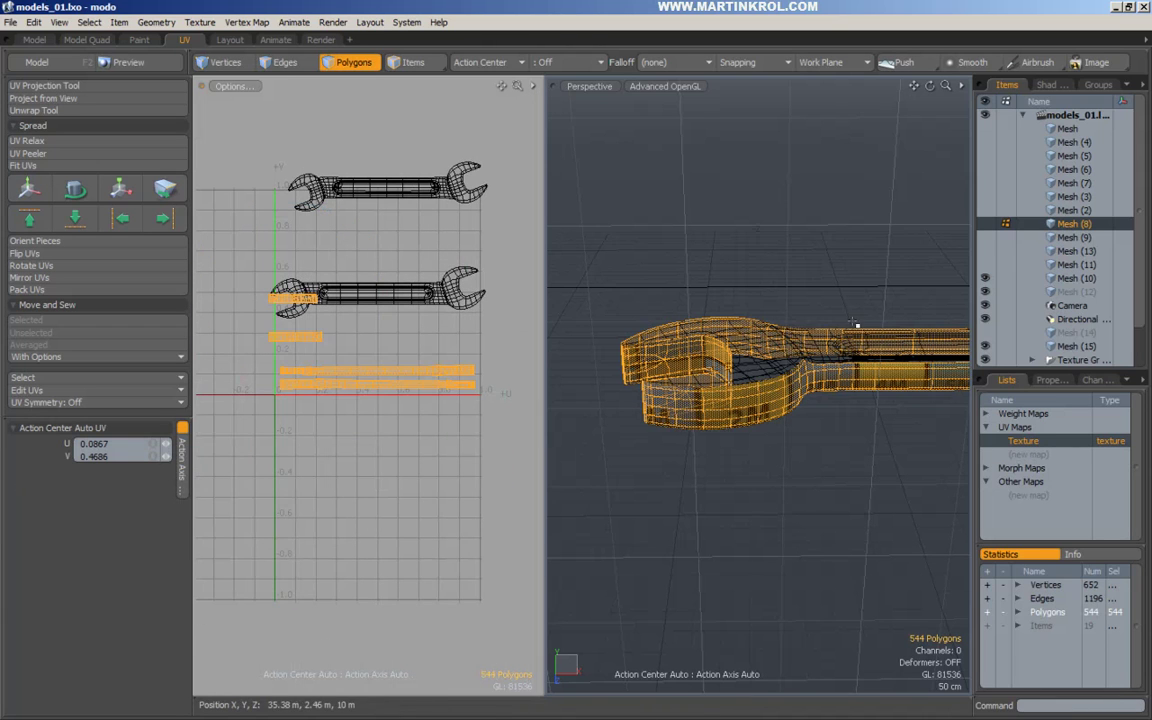
{"action": "key", "text": "h"}
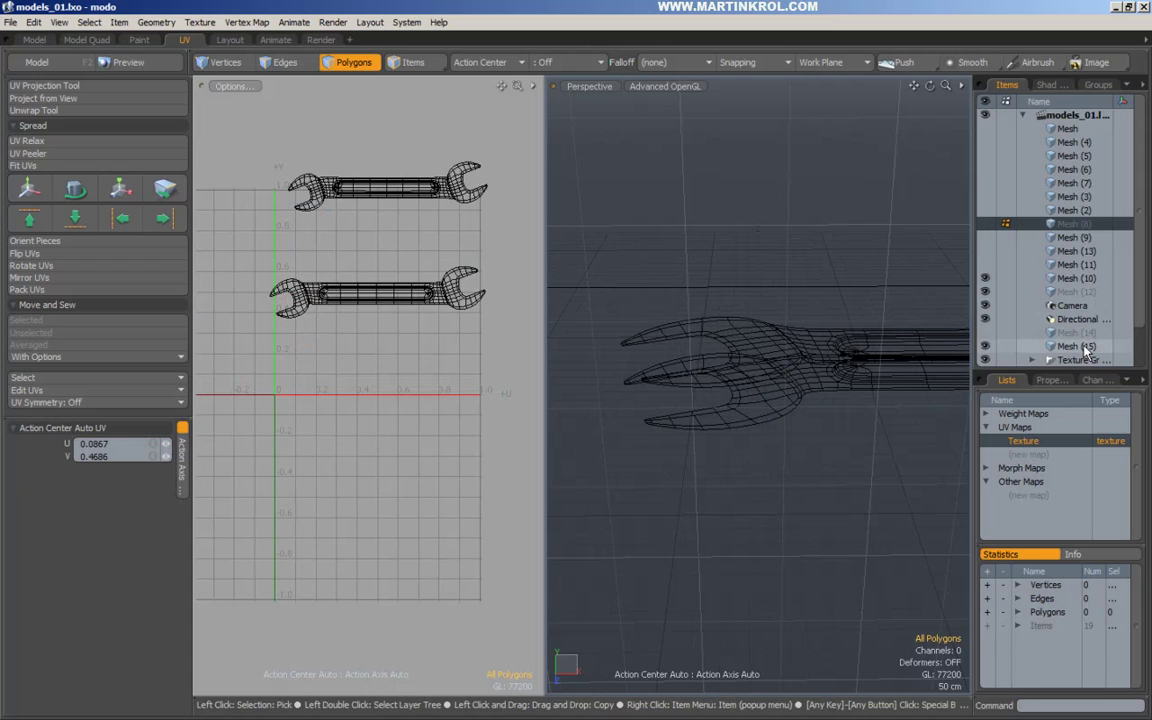
{"action": "left_click", "coordinate": [1078, 346]}
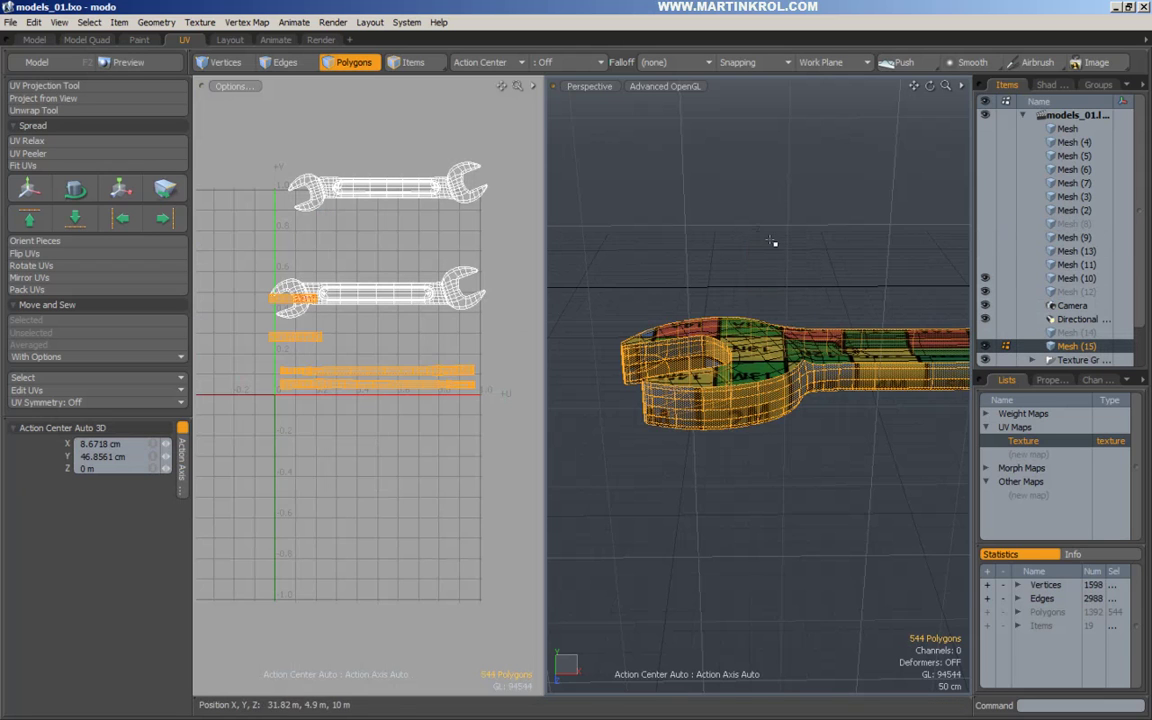
{"action": "key", "text": "3"}
Step: Pack all UV islands of the combined wrench mesh with Pack and Stretch enabled and 50% gaps
{"action": "left_click", "coordinate": [28, 289]}
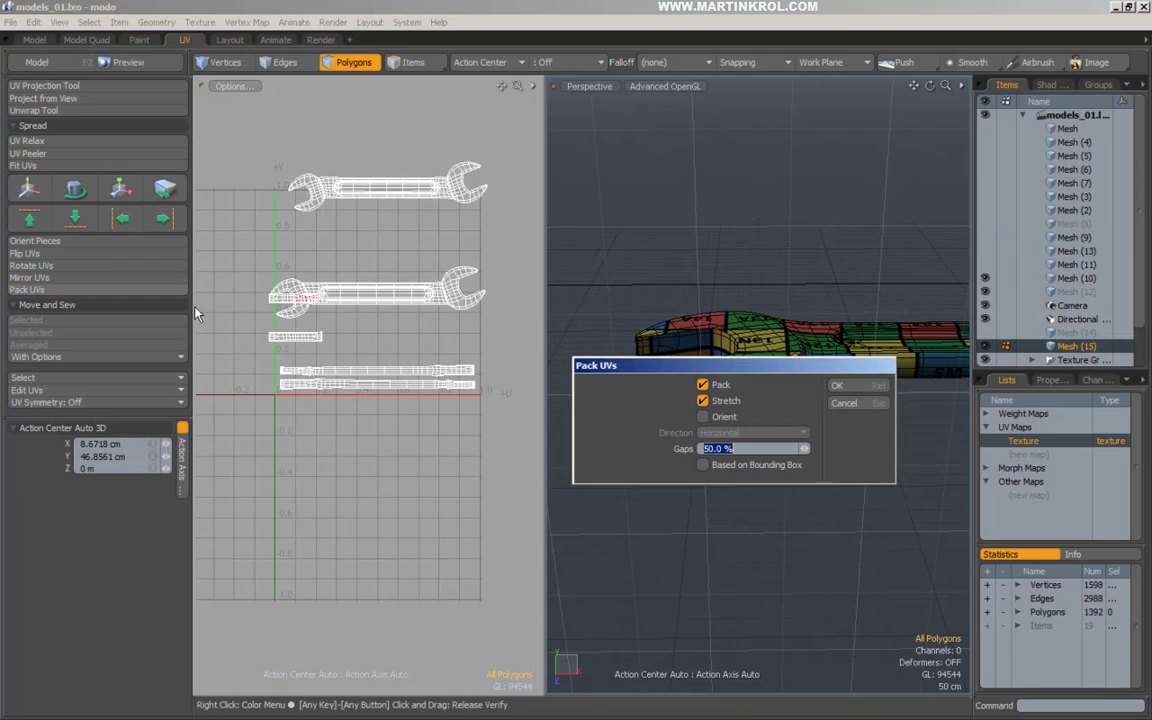
{"action": "left_click", "coordinate": [860, 387]}
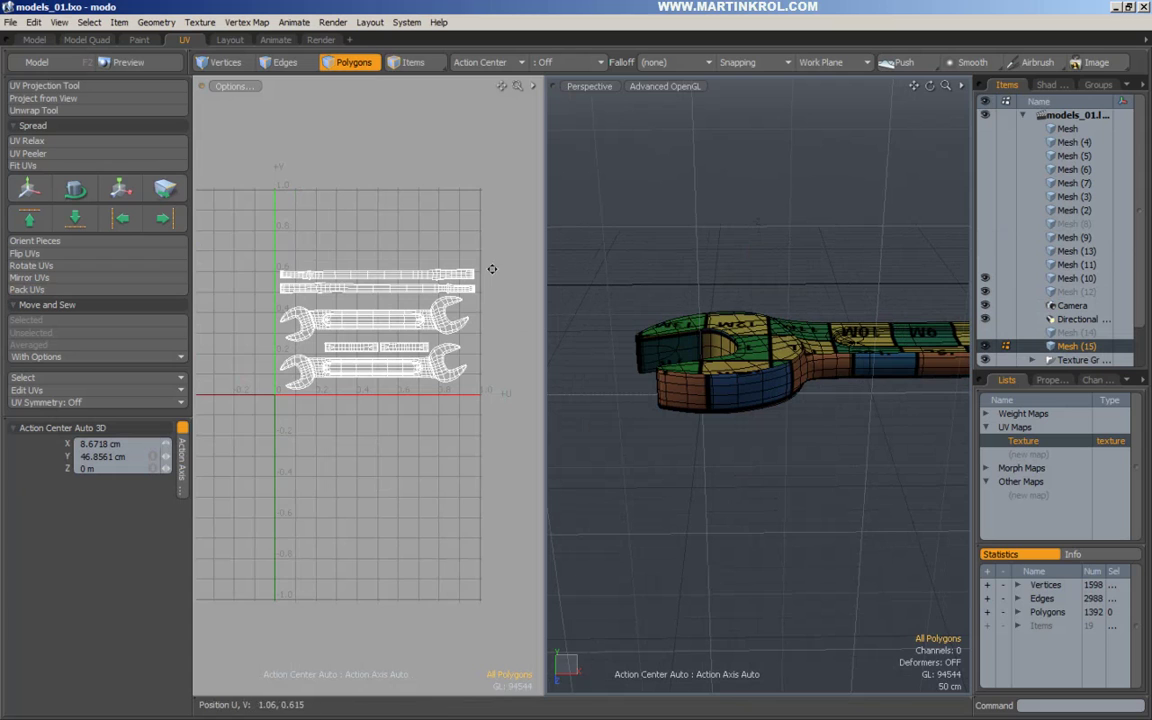
{"action": "left_click_drag", "start_coordinate": [492, 269], "coordinate": [399, 239], "text": "alt"}
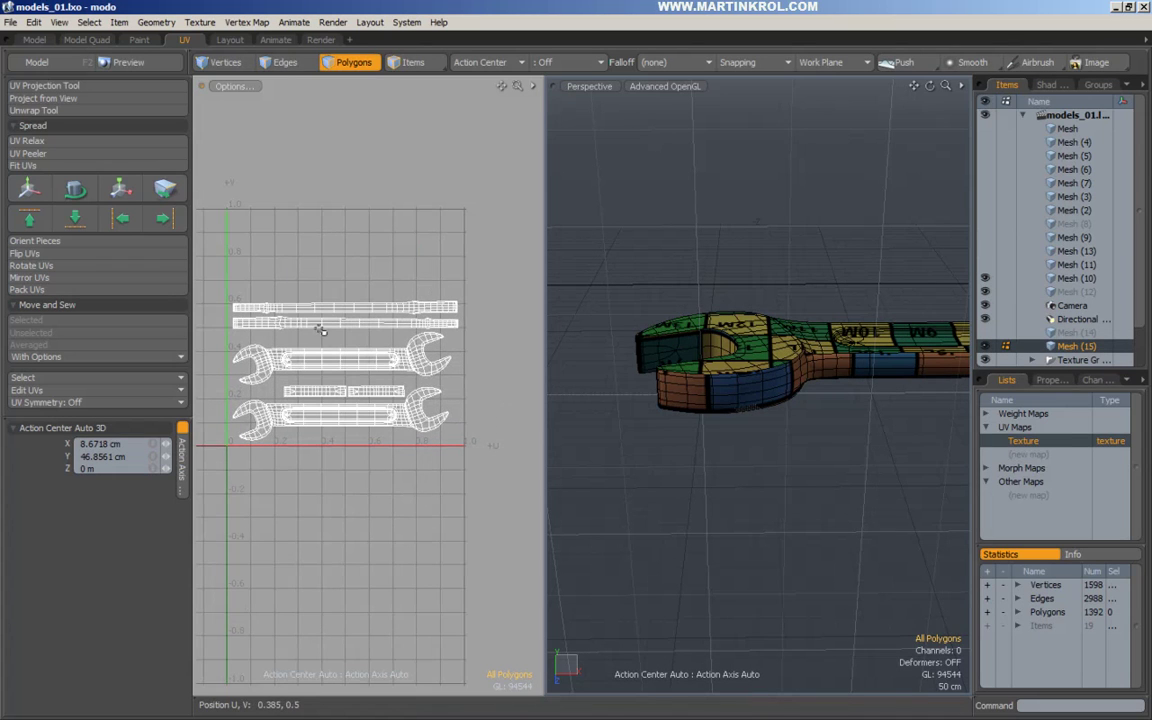
Step: Select the right halves of both long strips, move them with Tear Off enabled above the left halves, and deselect
{"action": "right_click_drag", "start_coordinate": [366, 288], "coordinate": [407, 321], "text": "alt"}
{"action": "left_click_drag", "start_coordinate": [407, 321], "coordinate": [447, 311], "text": "alt"}
{"action": "right_click_drag", "start_coordinate": [475, 288], "coordinate": [457, 281], "text": "alt"}
{"action": "left_click_drag", "start_coordinate": [458, 287], "coordinate": [336, 355], "text": "alt"}
{"action": "right_click_drag", "start_coordinate": [360, 355], "coordinate": [344, 353], "text": "alt"}
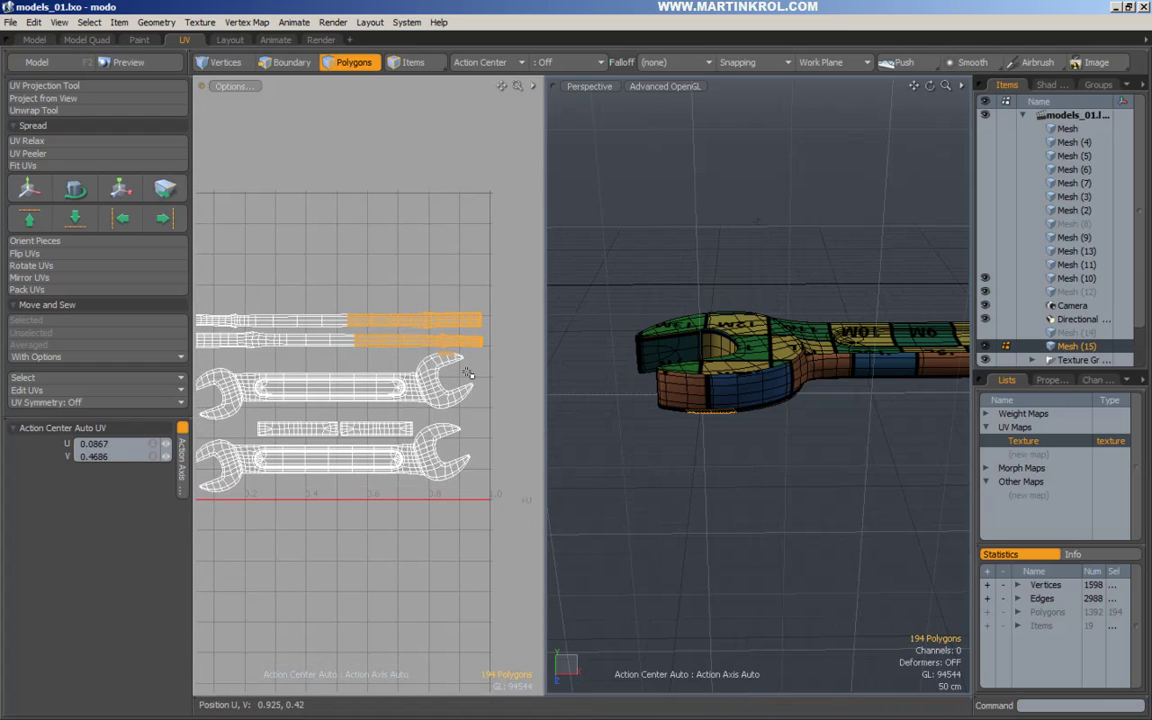
{"action": "left_click_drag", "start_coordinate": [349, 362], "coordinate": [339, 326], "text": "alt"}
{"action": "key", "text": "w"}
{"action": "key", "text": "ctrl+z"}
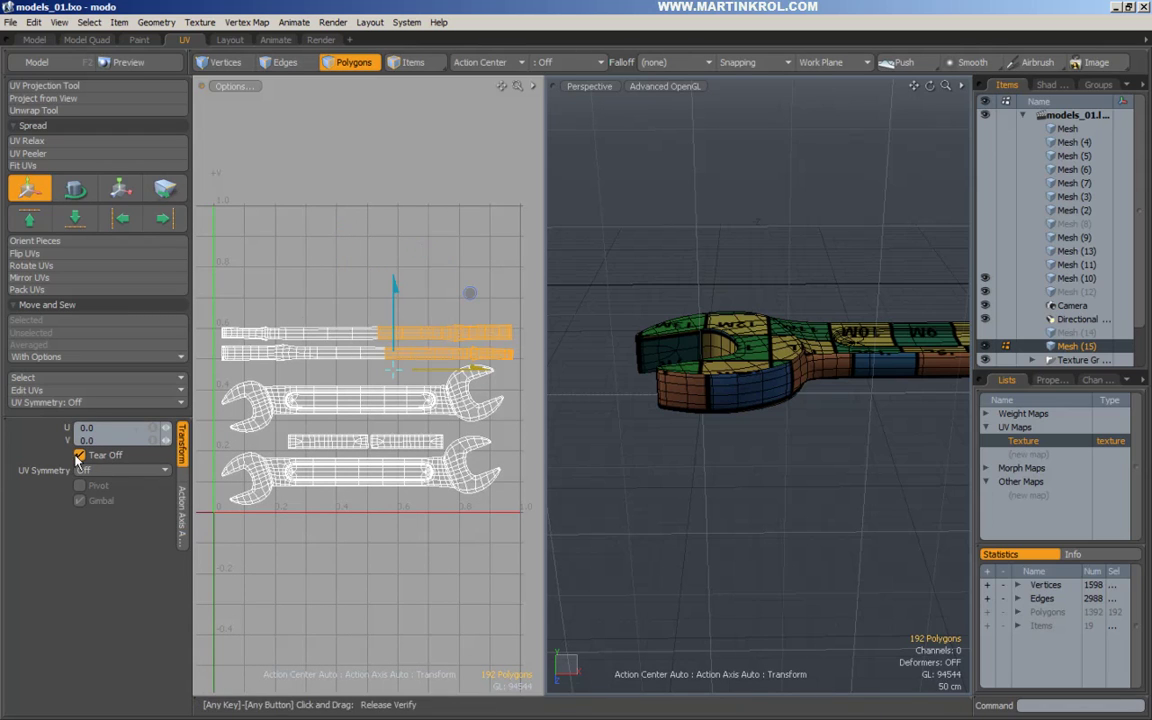
{"action": "left_click_drag", "start_coordinate": [393, 370], "coordinate": [257, 327]}
{"action": "key", "text": "space"}
{"action": "left_click", "coordinate": [279, 233]}
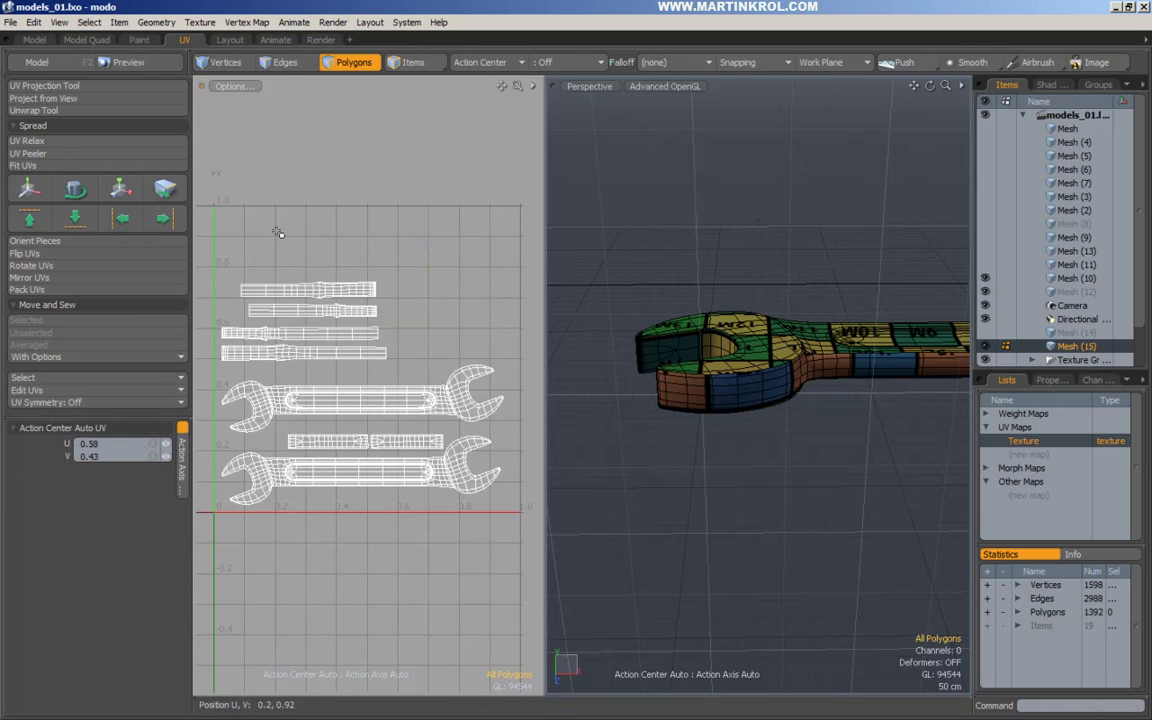
Step: Repack all UV islands of the wrench with Pack and Stretch enabled and 50% gaps
{"action": "left_click", "coordinate": [30, 289]}
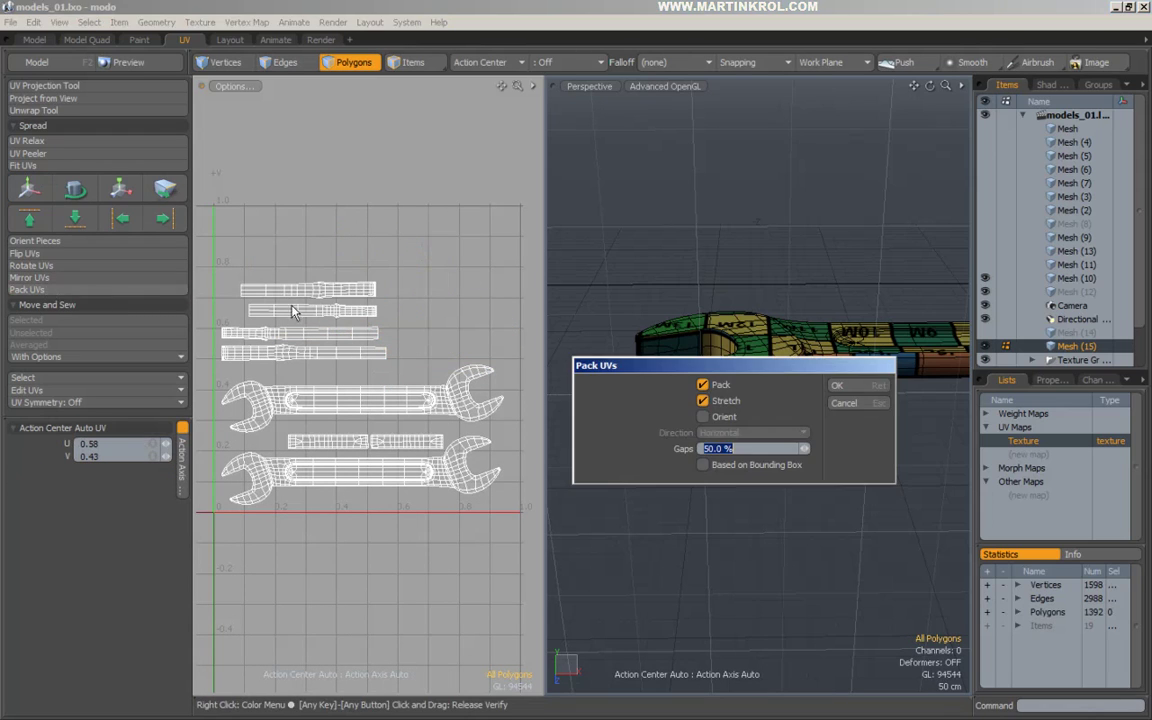
{"action": "left_click", "coordinate": [838, 386]}
{"action": "left_click_drag", "start_coordinate": [342, 266], "coordinate": [346, 273], "text": "alt"}
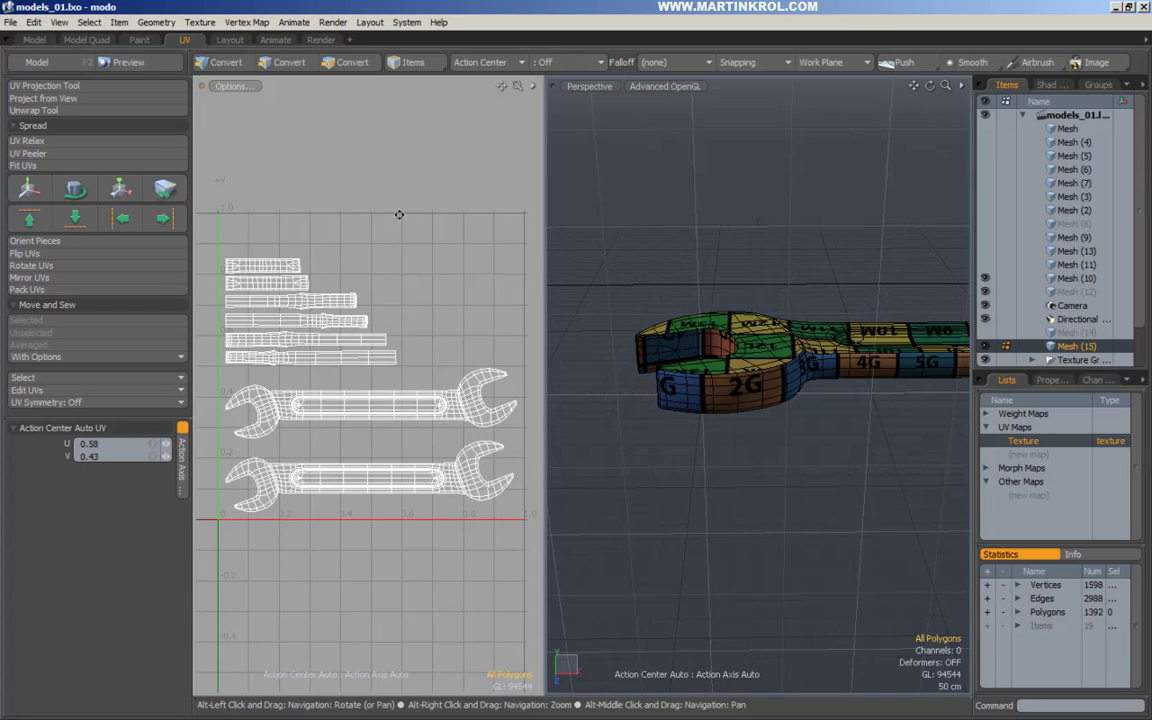
{"action": "left_click_drag", "start_coordinate": [399, 213], "coordinate": [420, 219], "text": "alt"}
Step: Select the six side-strip islands, scale them up uniformly to fill the UV space above the wrench faces, and deselect them
{"action": "right_click_drag", "start_coordinate": [443, 205], "coordinate": [463, 236]}
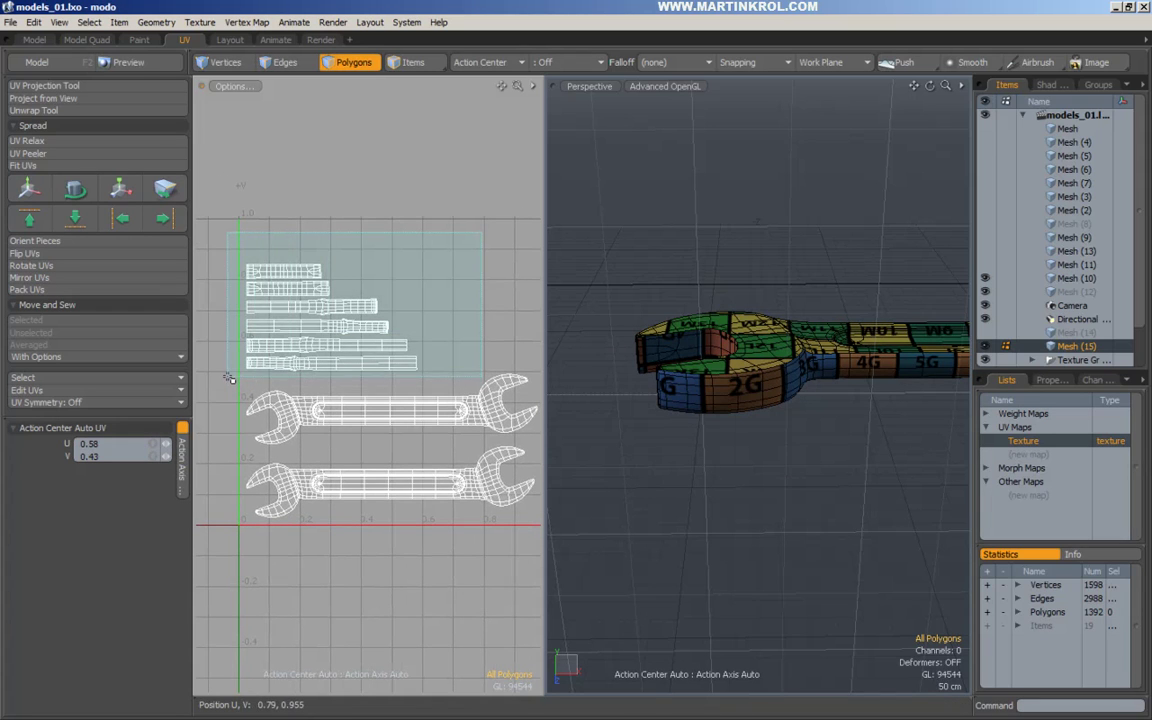
{"action": "right_click_drag", "start_coordinate": [229, 378], "coordinate": [229, 379]}
{"action": "key", "text": "y"}
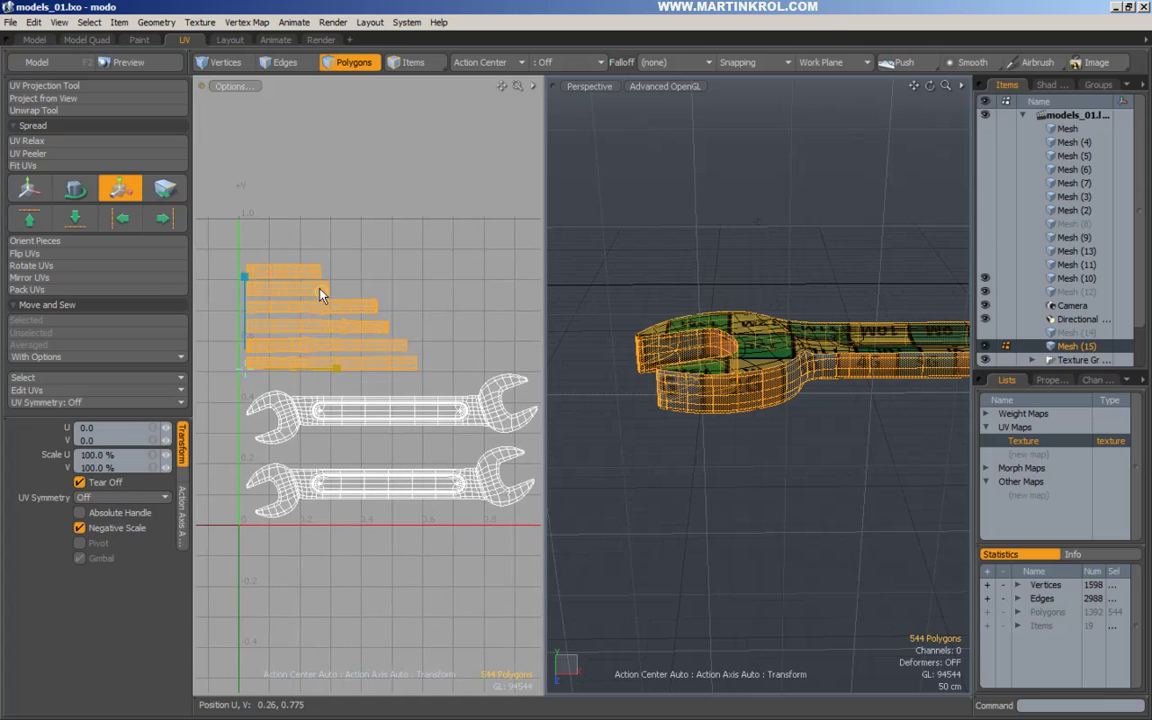
{"action": "left_click_drag", "start_coordinate": [321, 291], "coordinate": [361, 291]}
{"action": "key", "text": "space"}
{"action": "right_click_drag", "start_coordinate": [758, 254], "coordinate": [828, 288]}
{"action": "left_click_drag", "start_coordinate": [770, 300], "coordinate": [764, 324], "text": "alt"}
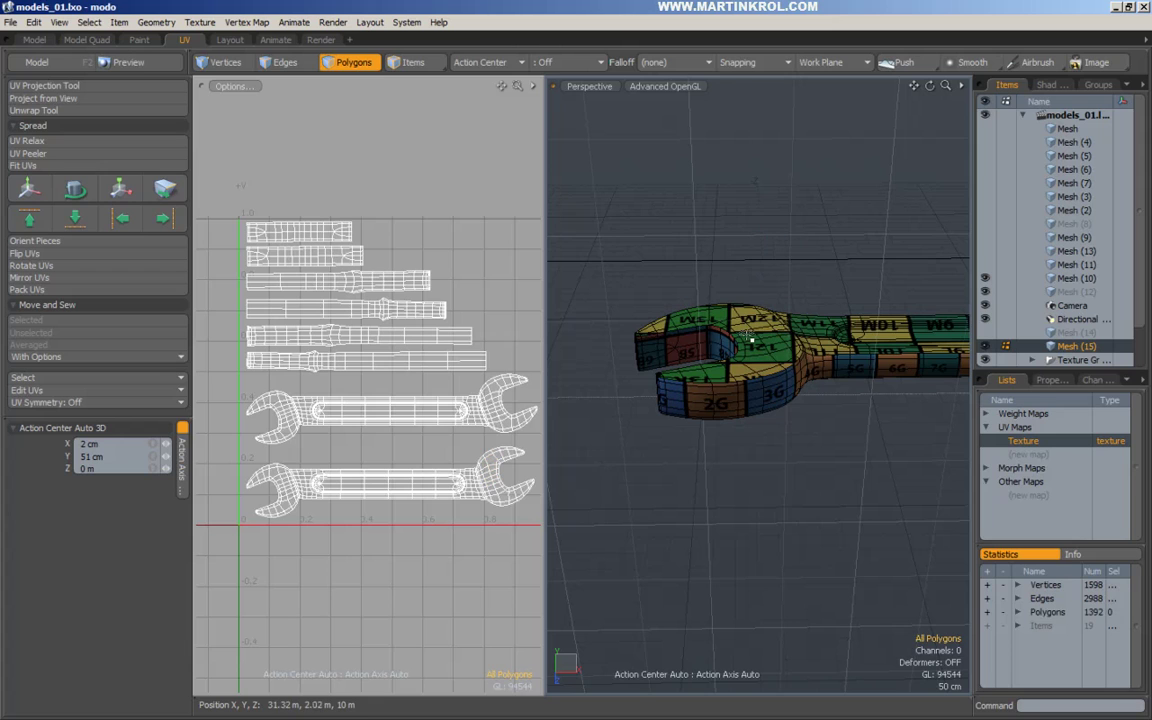
{"action": "left_click_drag", "start_coordinate": [458, 299], "coordinate": [449, 311], "text": "alt"}
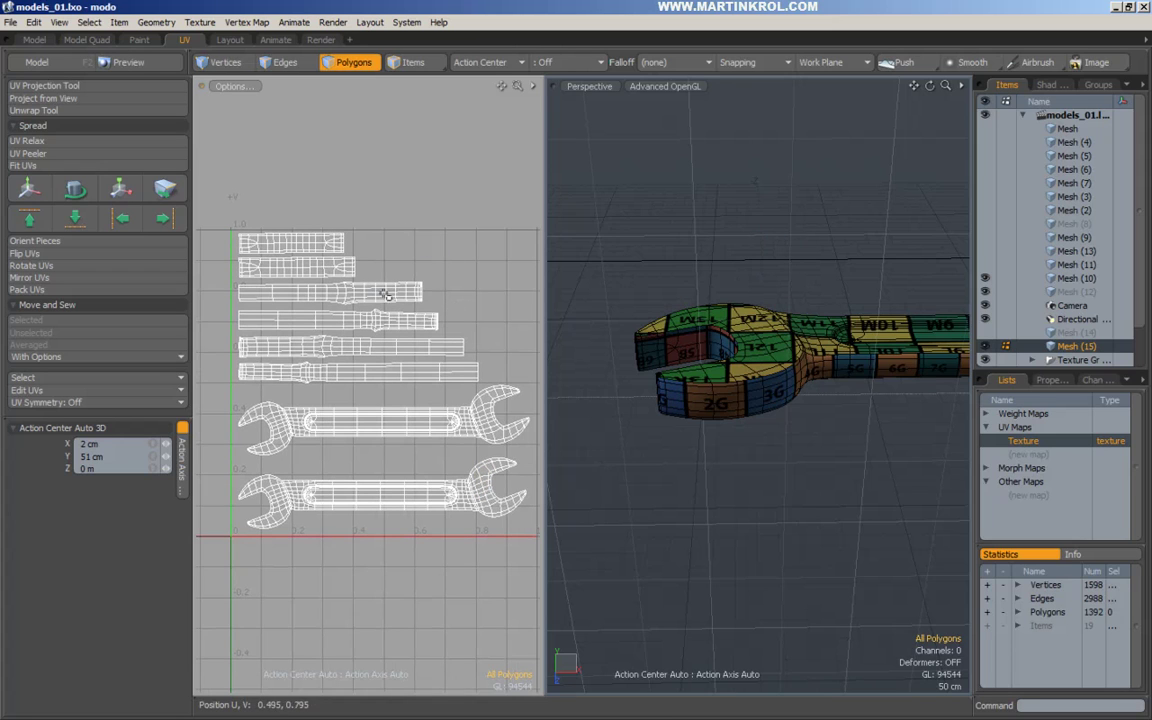
Step: Try unwrapping the longest side strip with planar Y projection pinned along U and rotating its island level
{"action": "double_click", "coordinate": [380, 377]}
{"action": "left_click", "coordinate": [45, 110]}
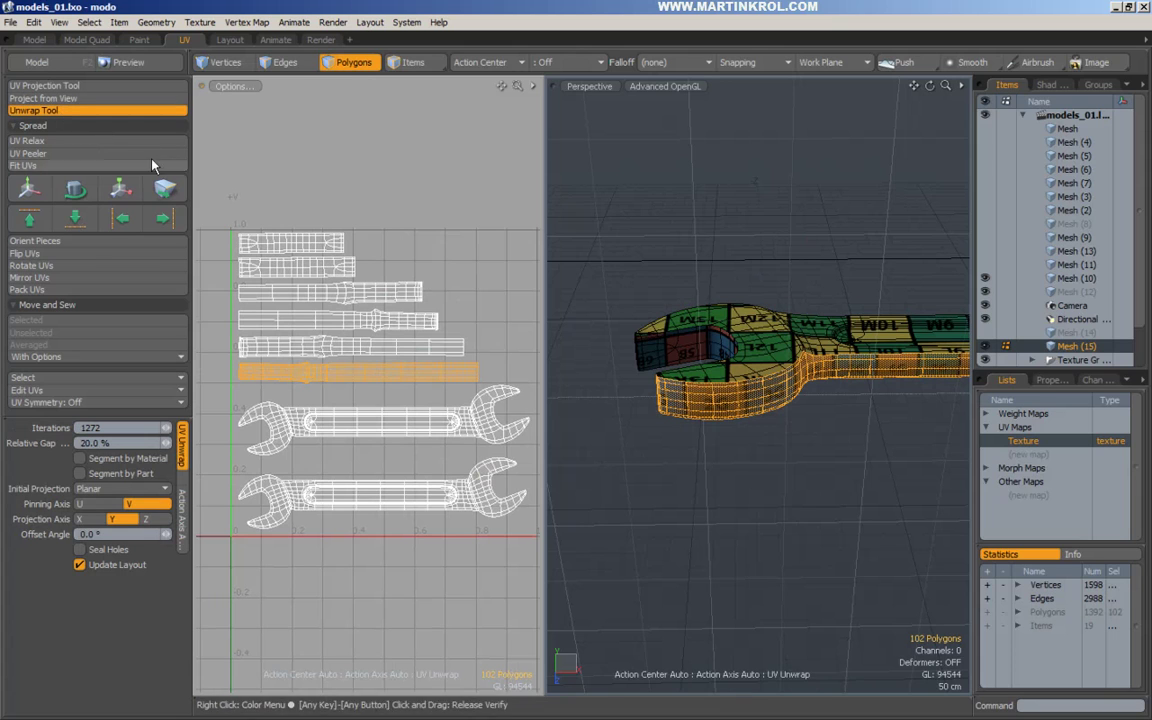
{"action": "left_click", "coordinate": [102, 507]}
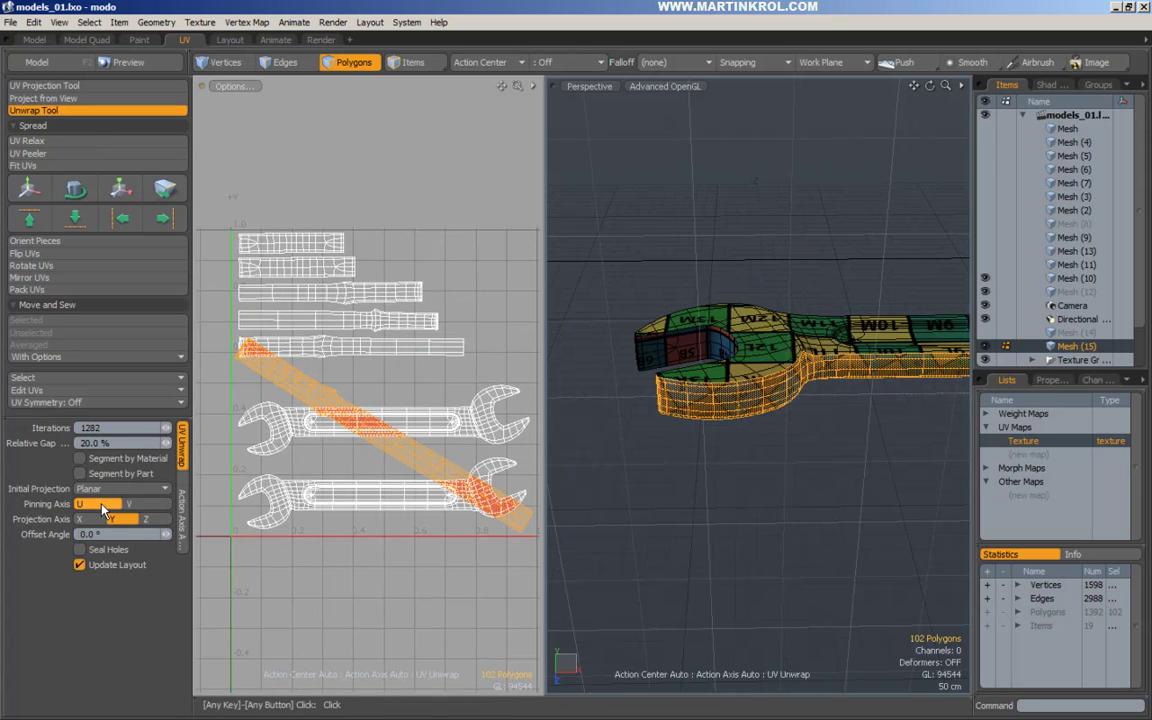
{"action": "key", "text": "e"}
{"action": "left_click_drag", "start_coordinate": [418, 355], "coordinate": [347, 361]}
{"action": "scroll", "coordinate": [368, 350], "scroll_direction": "down", "scroll_amount": 2, "text": "alt"}
Step: Unwrap the longest strip again with V pinning and planar Z projection, and rotate its island about -61° to horizontal
{"action": "left_click", "coordinate": [40, 110]}
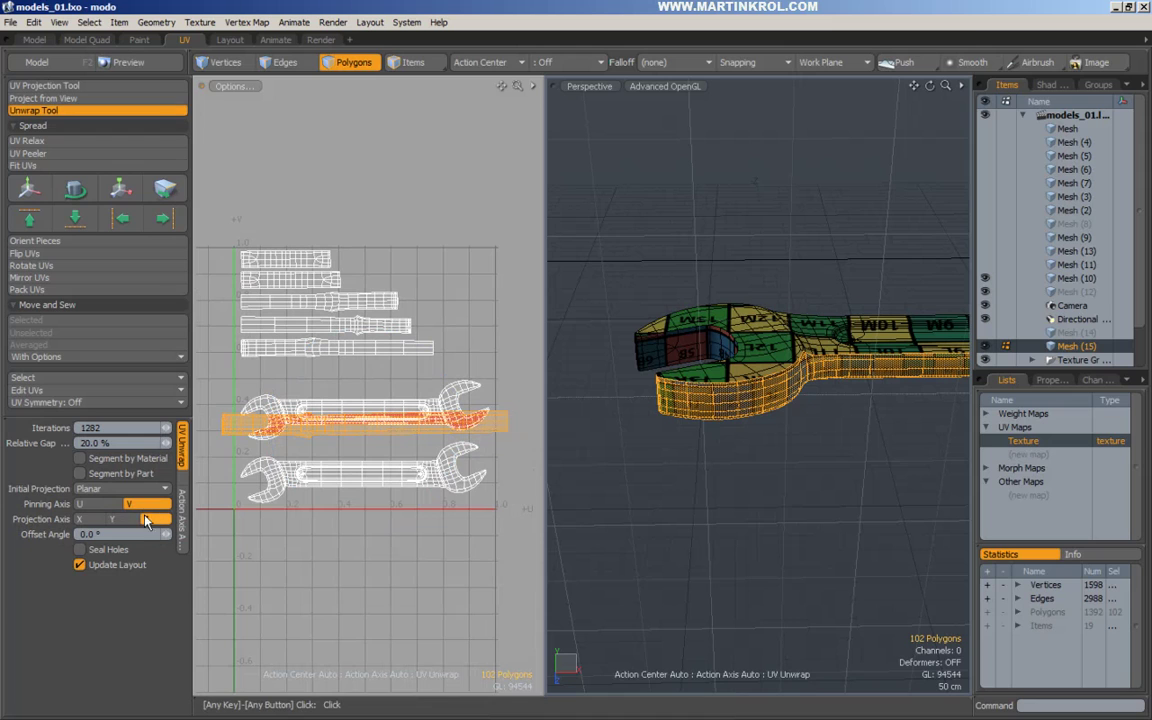
{"action": "left_click_drag", "start_coordinate": [253, 487], "coordinate": [390, 450]}
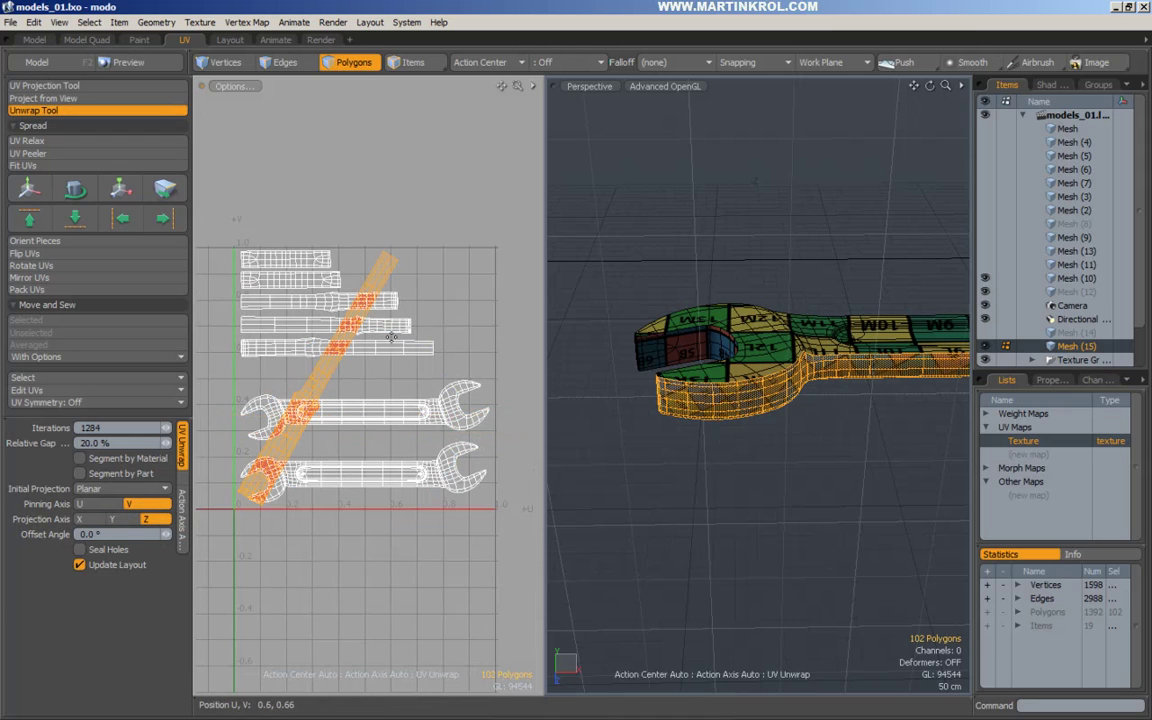
{"action": "key", "text": "e"}
{"action": "left_click_drag", "start_coordinate": [344, 287], "coordinate": [411, 354]}
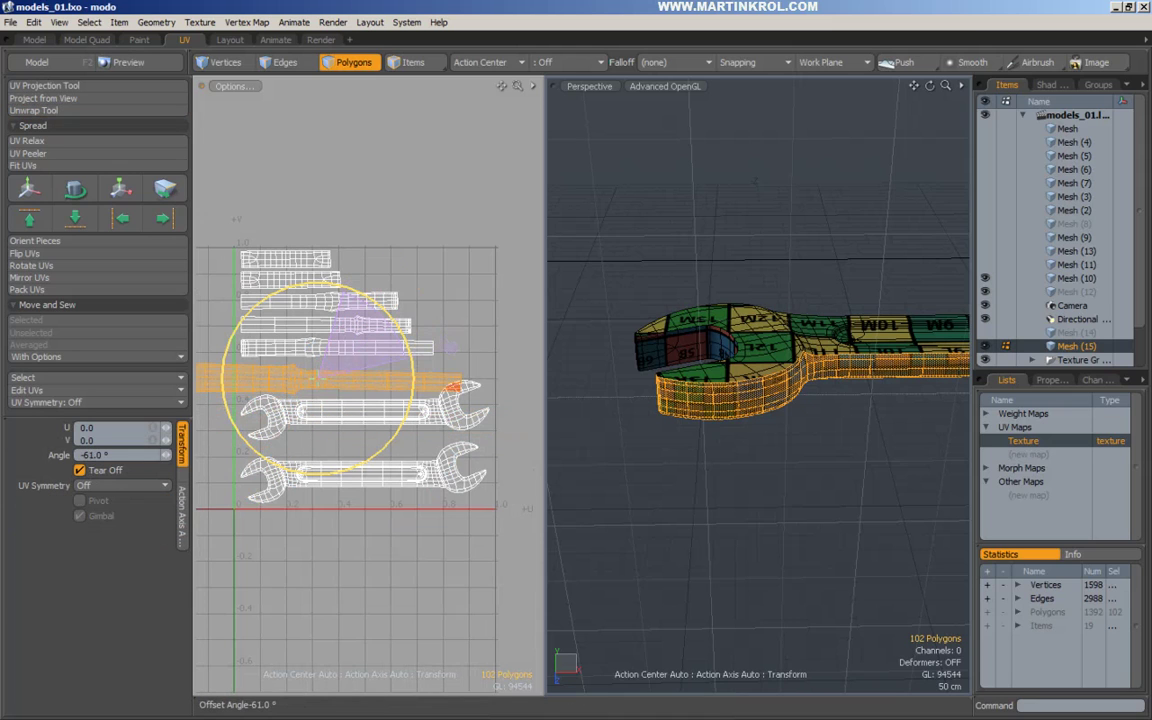
{"action": "scroll", "coordinate": [419, 303], "scroll_direction": "down", "scroll_amount": 1}
Step: Scale the re-unwrapped strip down and fit it into the row directly above the upper wrench face
{"action": "key", "text": "r"}
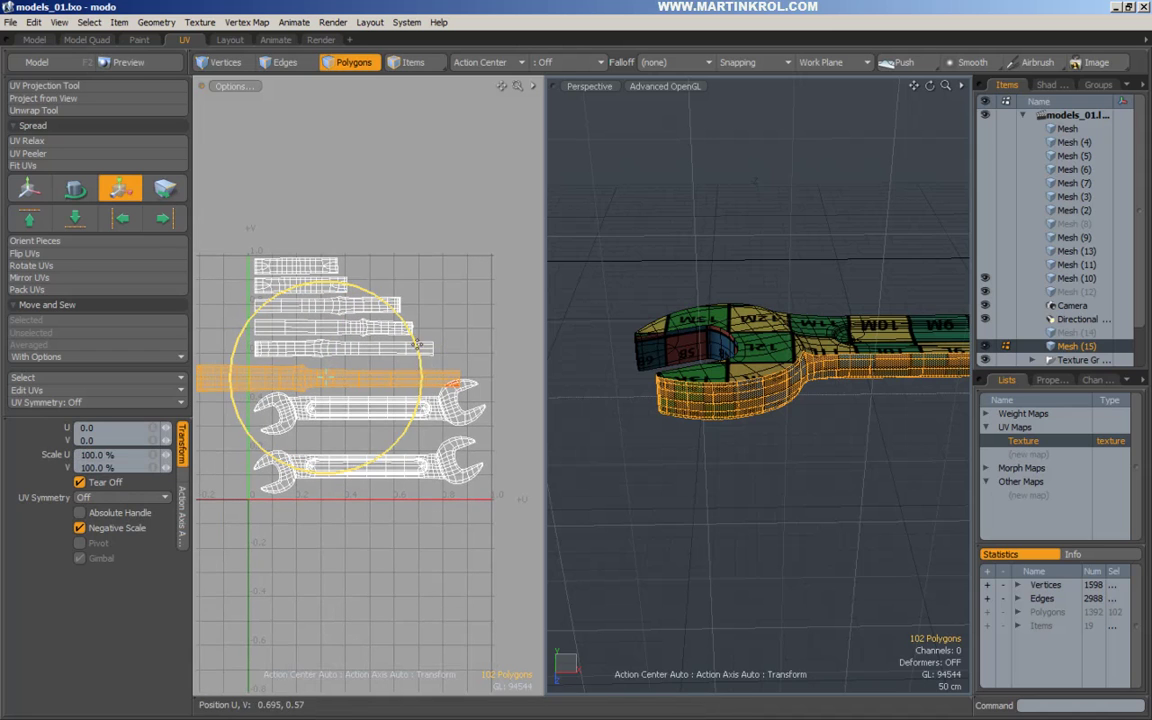
{"action": "key", "text": "w"}
{"action": "left_click_drag", "start_coordinate": [366, 357], "coordinate": [383, 352]}
{"action": "key", "text": "r"}
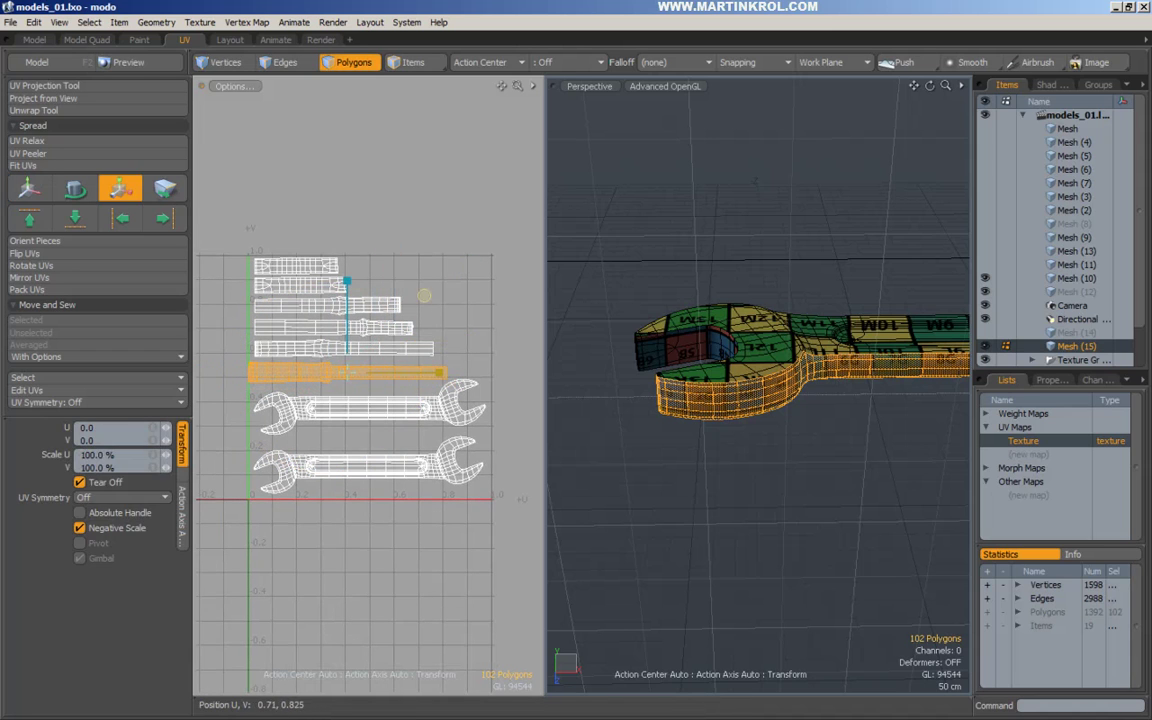
{"action": "key", "text": "space"}
Step: Unwrap the next strip above with V pinning and planar Z projection, and rotate its island to horizontal
{"action": "left_click", "coordinate": [391, 347]}
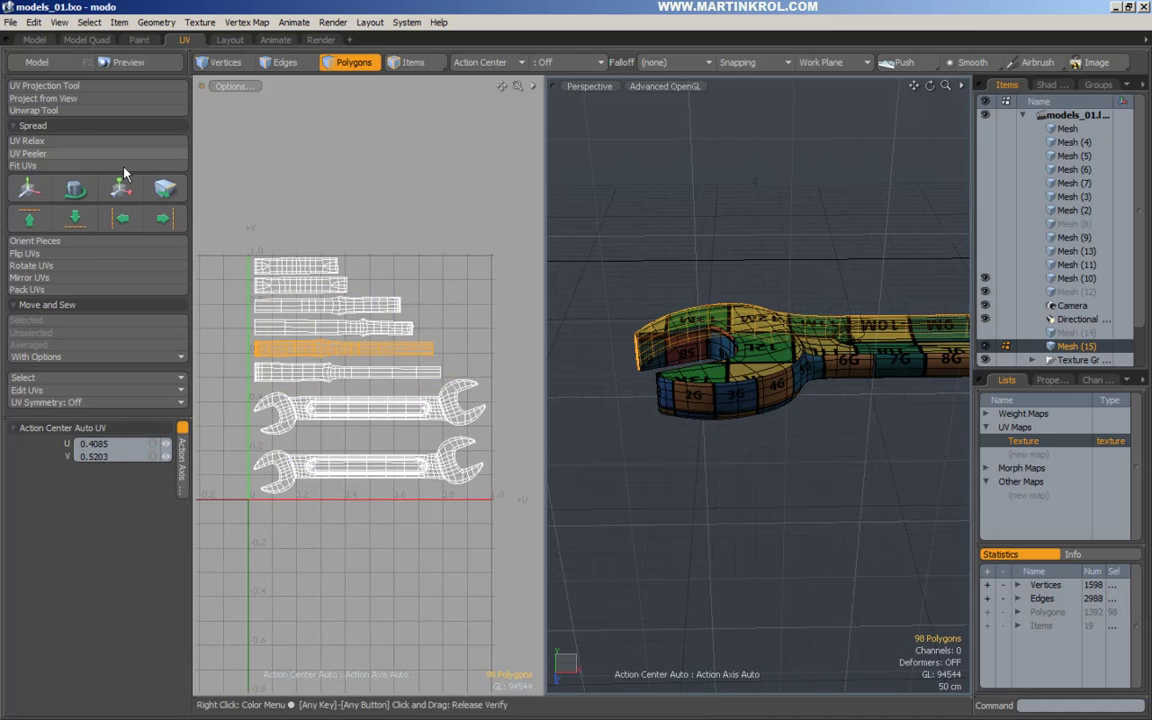
{"action": "left_click", "coordinate": [60, 110]}
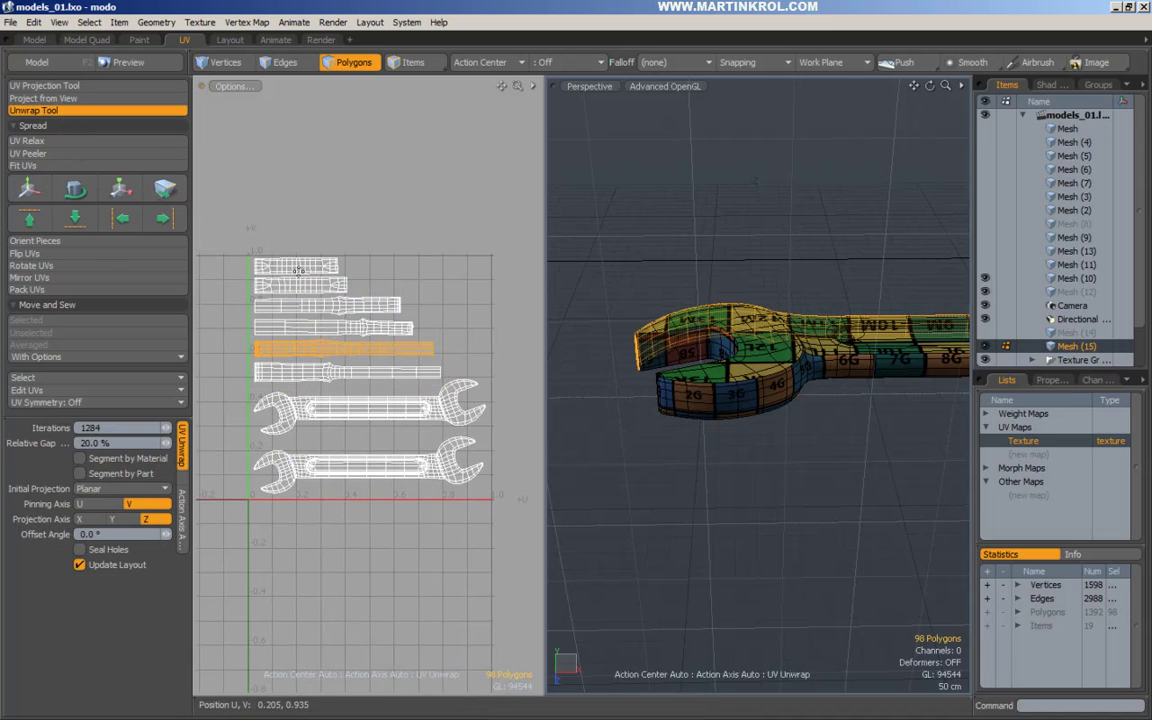
{"action": "key", "text": "e"}
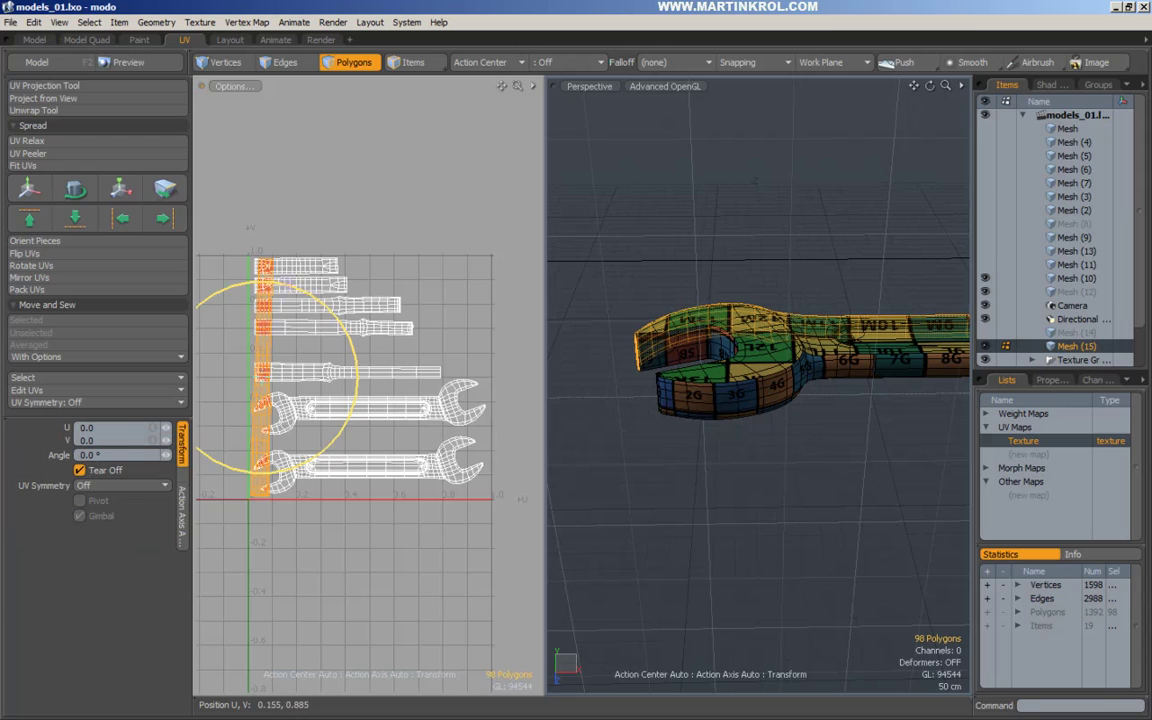
{"action": "left_click_drag", "start_coordinate": [284, 287], "coordinate": [456, 424]}
Step: Move the newly unwrapped strip by about 0.455 in U and 0.12 in V into its empty row, and deselect
{"action": "key", "text": "w"}
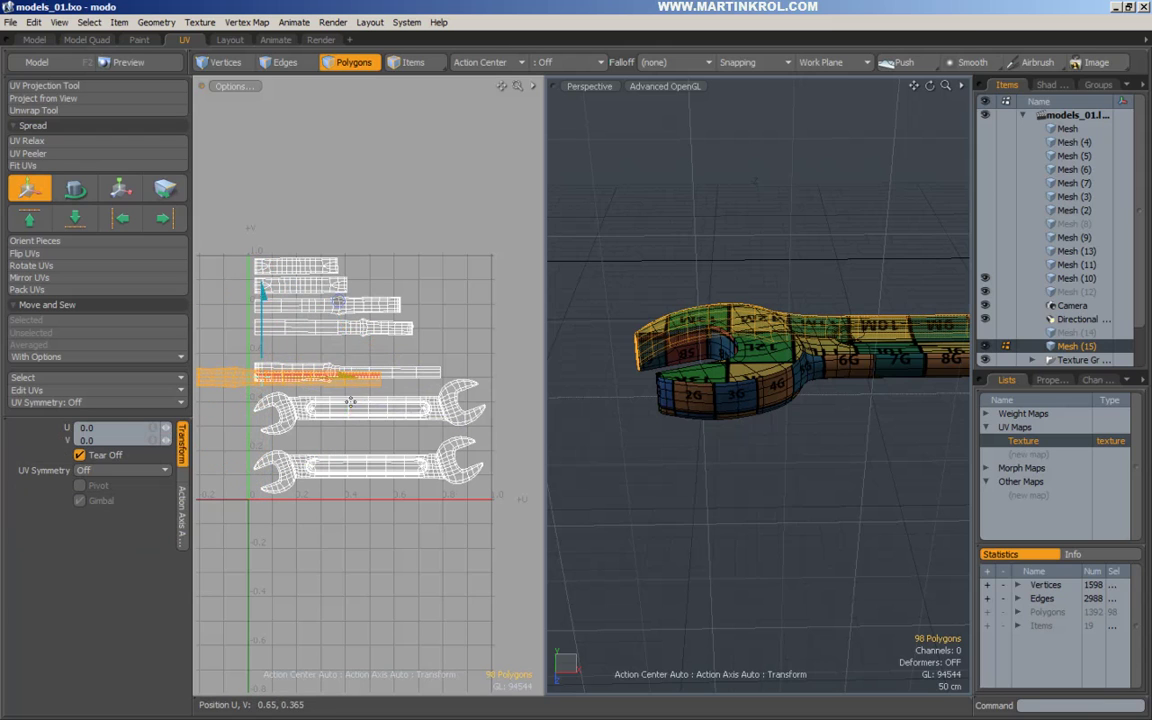
{"action": "left_click_drag", "start_coordinate": [347, 401], "coordinate": [456, 371]}
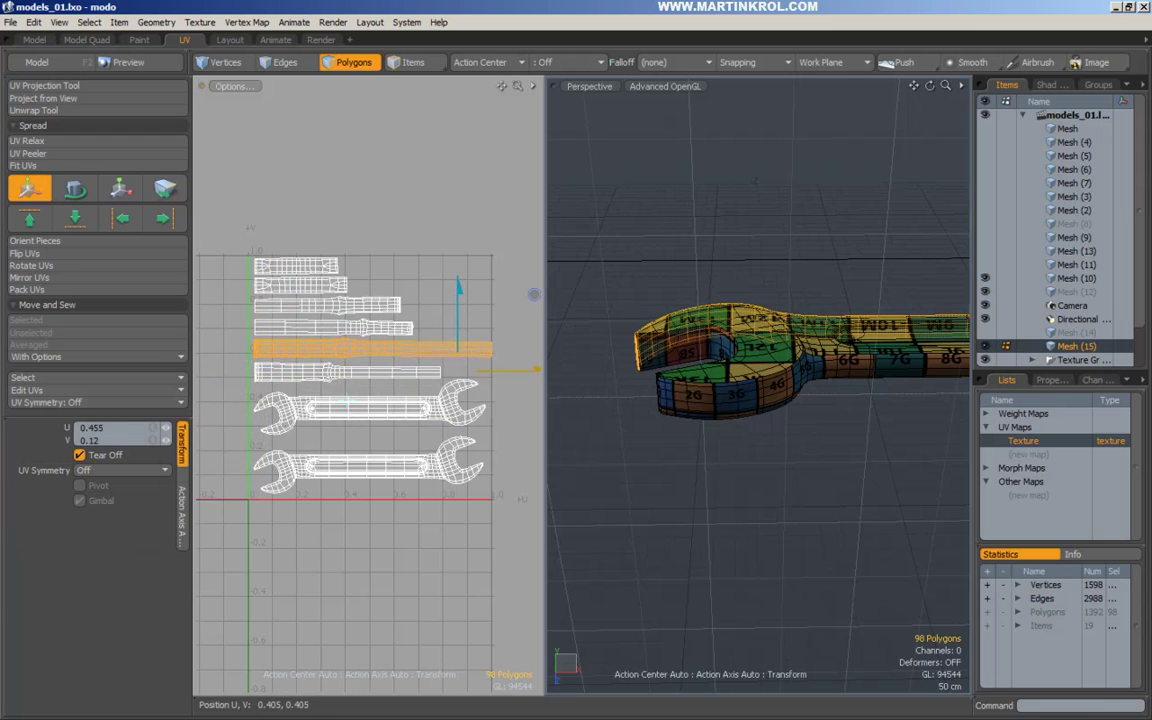
{"action": "key", "text": "space"}
{"action": "double_click", "coordinate": [336, 329]}
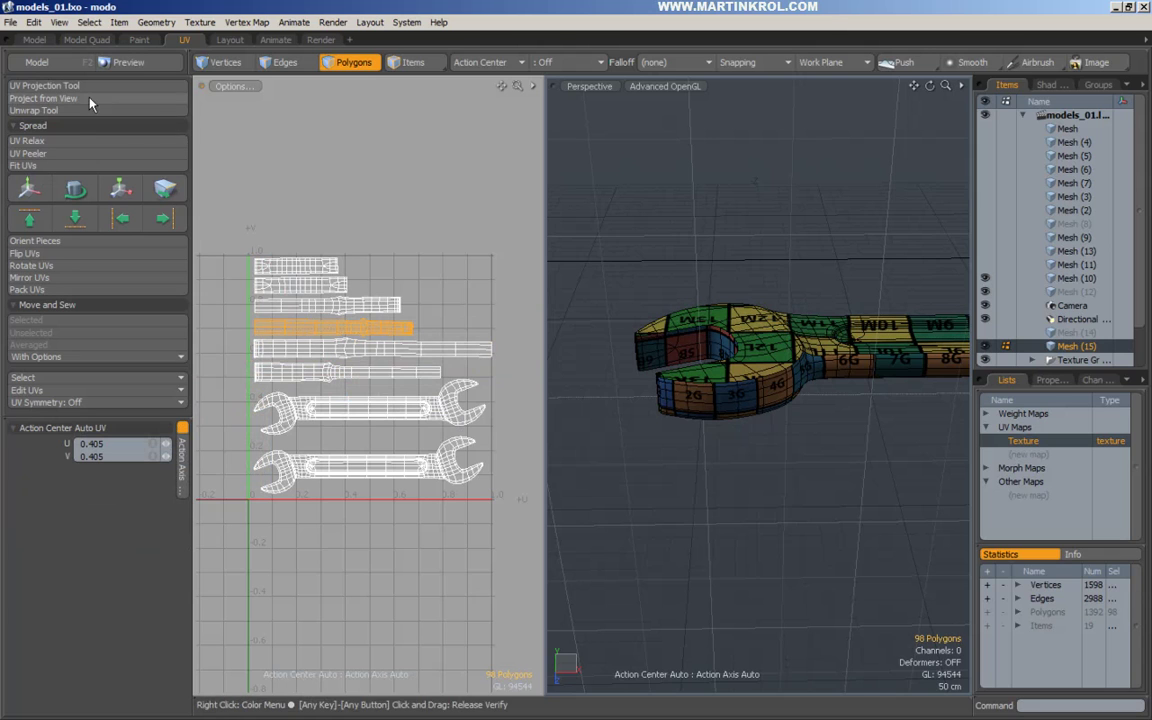
{"action": "left_click", "coordinate": [434, 325]}
Step: Select all polygons of the wrench, merge its coincident vertices with Vertex Merge, and clear the selection
{"action": "scroll", "coordinate": [457, 263], "scroll_direction": "up", "scroll_amount": 2}
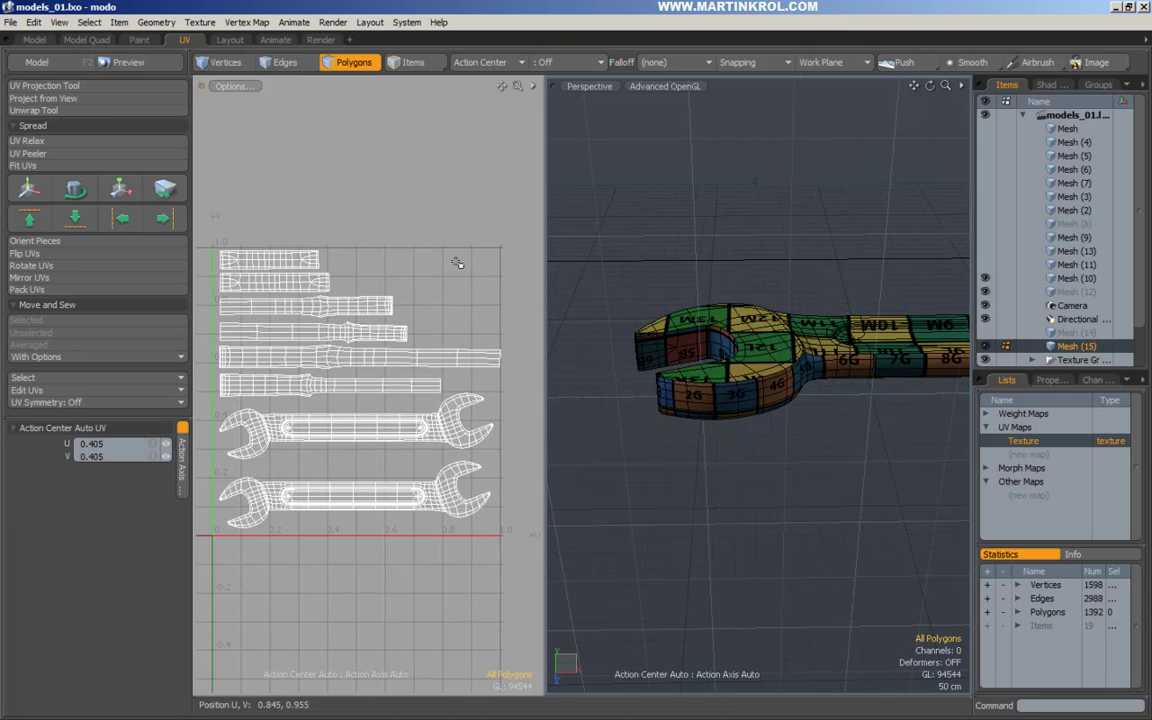
{"action": "right_click_drag", "start_coordinate": [403, 241], "coordinate": [337, 209], "text": "alt"}
{"action": "left_click_drag", "start_coordinate": [431, 209], "coordinate": [402, 243], "text": "alt"}
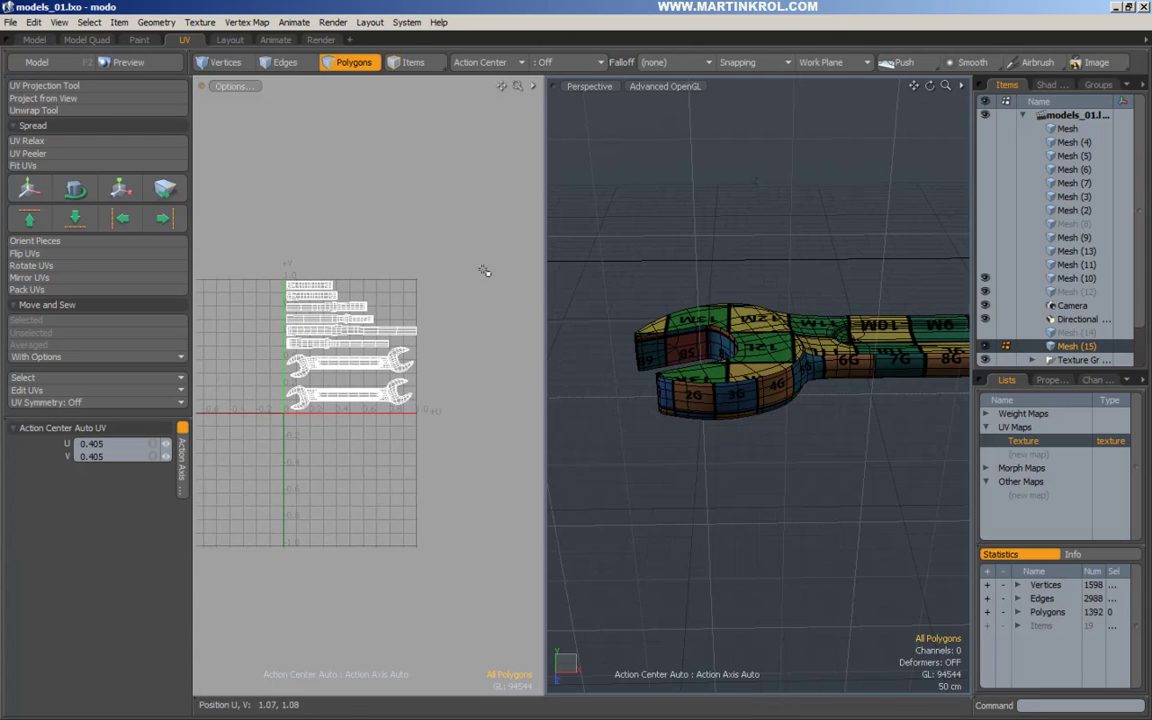
{"action": "right_click_drag", "start_coordinate": [856, 250], "coordinate": [790, 264], "text": "alt"}
{"action": "middle_click_drag", "start_coordinate": [790, 264], "coordinate": [645, 321], "text": "alt"}
{"action": "left_click_drag", "start_coordinate": [645, 321], "coordinate": [792, 324], "text": "alt"}
{"action": "right_click_drag", "start_coordinate": [792, 324], "coordinate": [728, 290], "text": "alt"}
{"action": "middle_click_drag", "start_coordinate": [650, 191], "coordinate": [935, 467]}
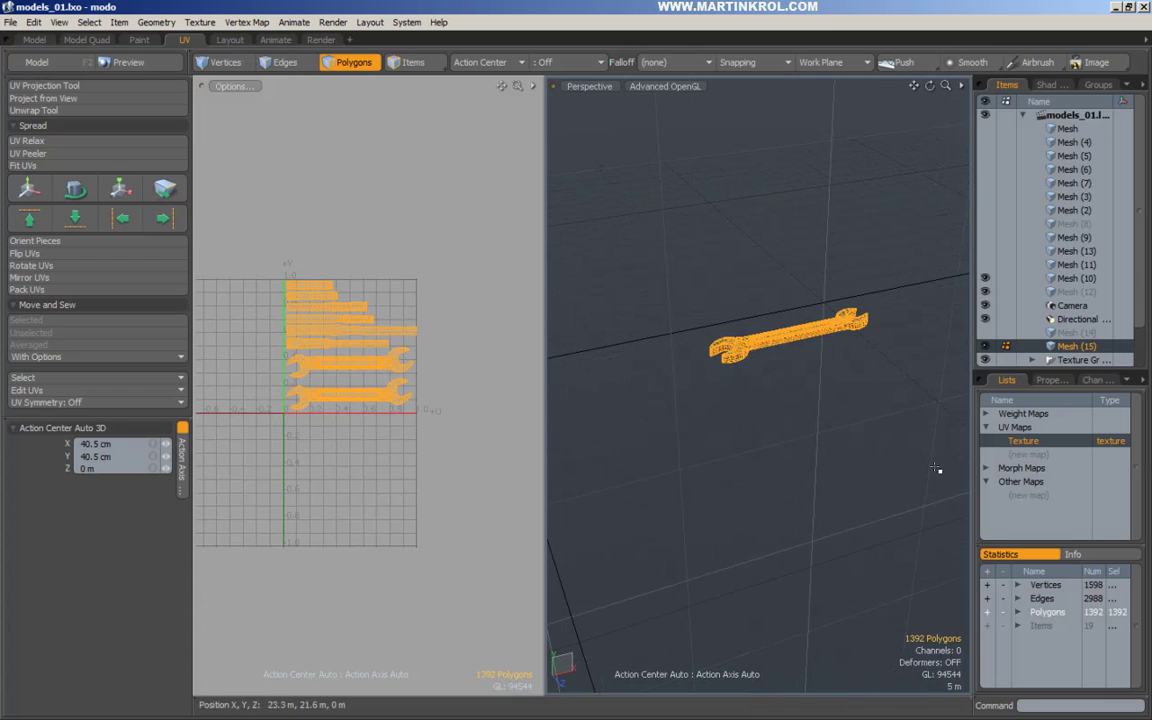
{"action": "middle_click_drag", "start_coordinate": [895, 346], "coordinate": [861, 400], "text": "alt"}
{"action": "key", "text": "ctrl+space"}
{"action": "left_click", "coordinate": [770, 405]}
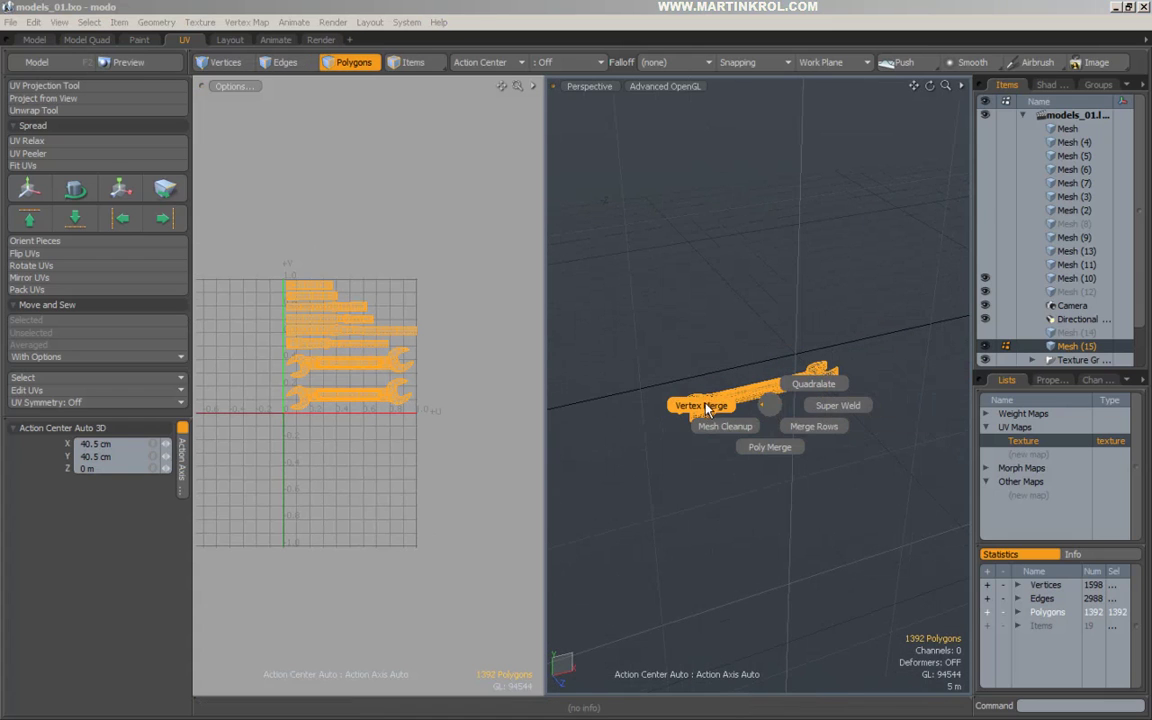
{"action": "left_click", "coordinate": [706, 409]}
{"action": "left_click", "coordinate": [764, 409]}
{"action": "key", "text": "space"}
{"action": "left_click", "coordinate": [738, 321]}
Step: Examine the checker texture on the merged wrench from several angles, including its sides and underside
{"action": "left_click_drag", "start_coordinate": [738, 321], "coordinate": [752, 385], "text": "alt"}
{"action": "right_click_drag", "start_coordinate": [752, 385], "coordinate": [859, 398], "text": "alt"}
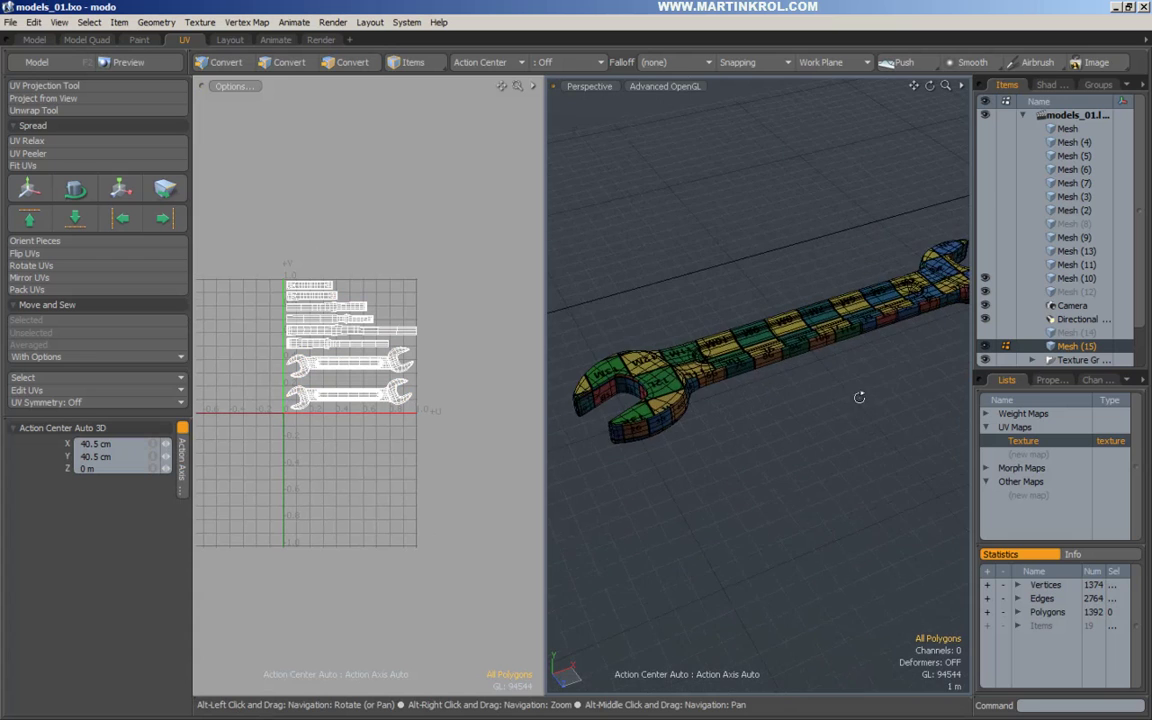
{"action": "left_click_drag", "start_coordinate": [859, 398], "coordinate": [780, 478], "text": "alt"}
{"action": "key", "text": "w"}
{"action": "key", "text": "space"}
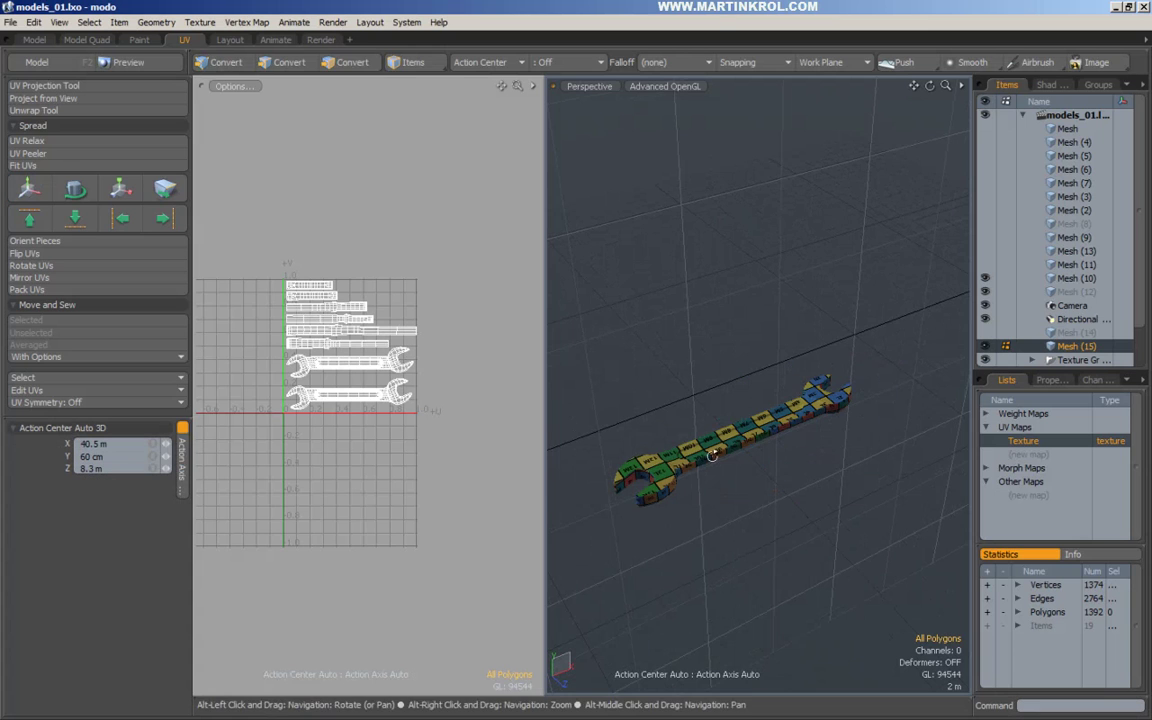
{"action": "left_click_drag", "start_coordinate": [712, 455], "coordinate": [710, 472], "text": "alt"}
{"action": "right_click_drag", "start_coordinate": [664, 292], "coordinate": [691, 340]}
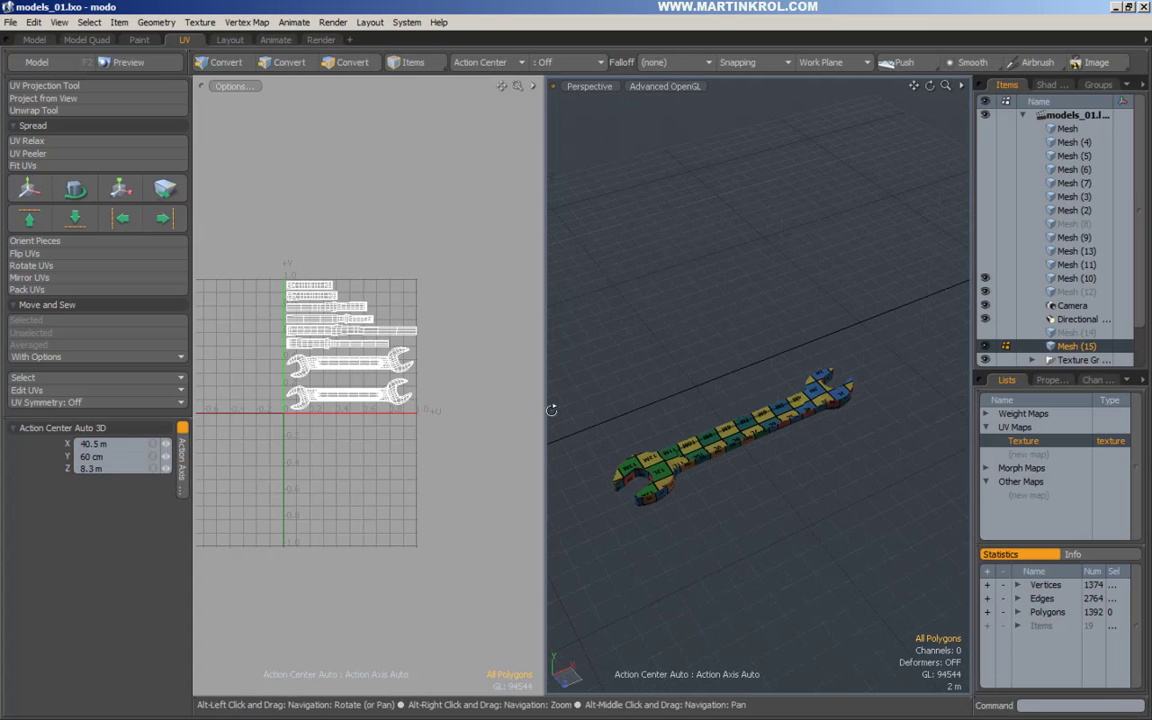
{"action": "right_click_drag", "start_coordinate": [590, 416], "coordinate": [753, 437], "text": "alt"}
{"action": "left_click_drag", "start_coordinate": [753, 437], "coordinate": [714, 480], "text": "alt"}
{"action": "left_click_drag", "start_coordinate": [650, 458], "coordinate": [594, 376], "text": "alt"}
Step: Inspect the side-strip UV islands up close and the whole textured wrench within the scene
{"action": "right_click_drag", "start_coordinate": [396, 336], "coordinate": [521, 328], "text": "alt"}
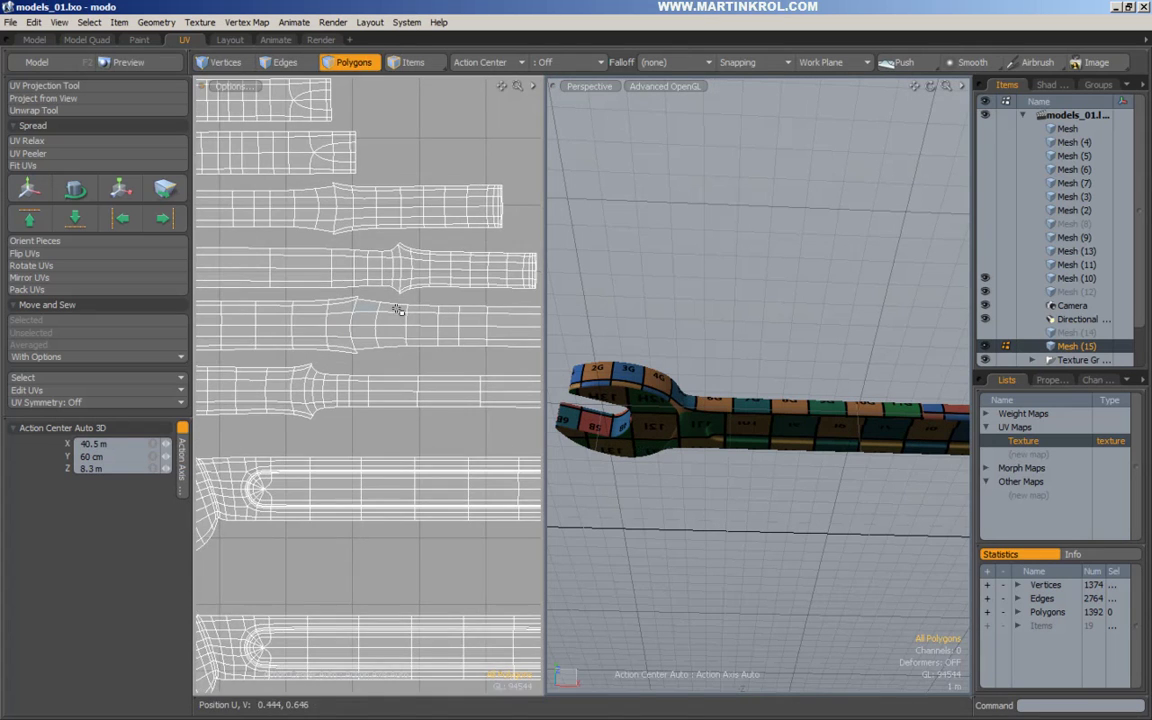
{"action": "right_click_drag", "start_coordinate": [399, 311], "coordinate": [306, 327], "text": "alt"}
{"action": "left_click_drag", "start_coordinate": [488, 301], "coordinate": [383, 356], "text": "alt"}
{"action": "key", "text": "ctrl+space"}
{"action": "left_click", "coordinate": [455, 296]}
{"action": "key", "text": "space"}
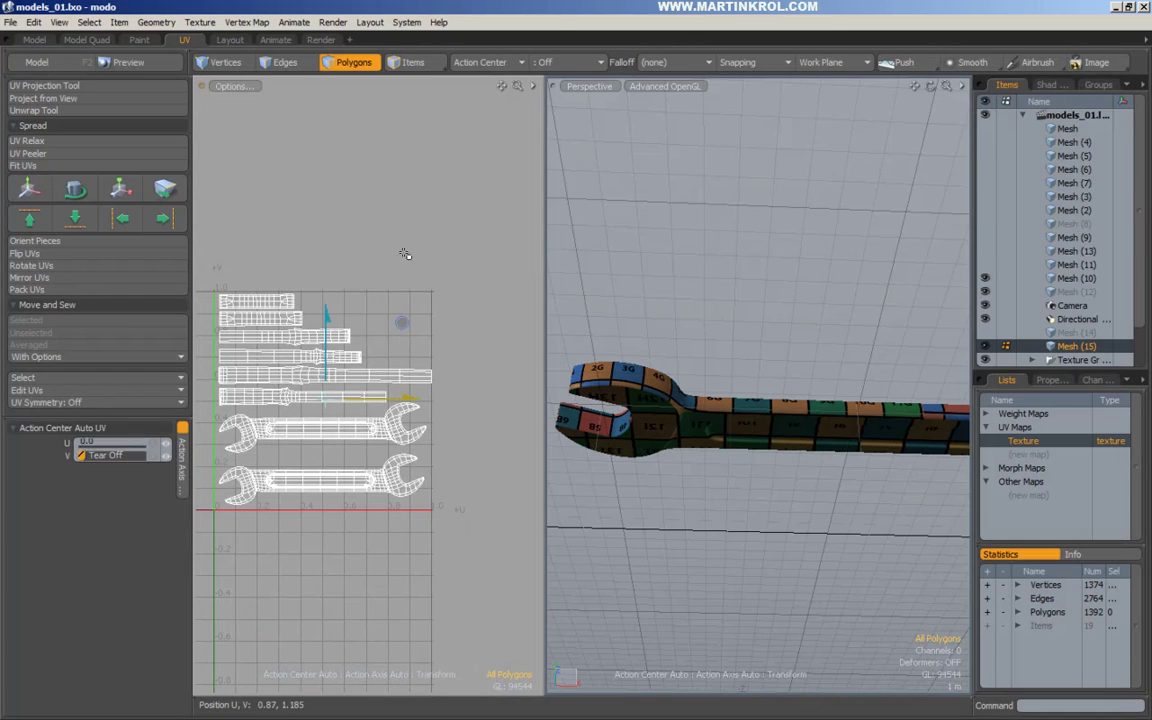
{"action": "right_click_drag", "start_coordinate": [858, 343], "coordinate": [787, 349], "text": "alt"}
{"action": "left_click_drag", "start_coordinate": [821, 339], "coordinate": [766, 537], "text": "alt"}
{"action": "right_click_drag", "start_coordinate": [795, 501], "coordinate": [841, 465], "text": "alt"}
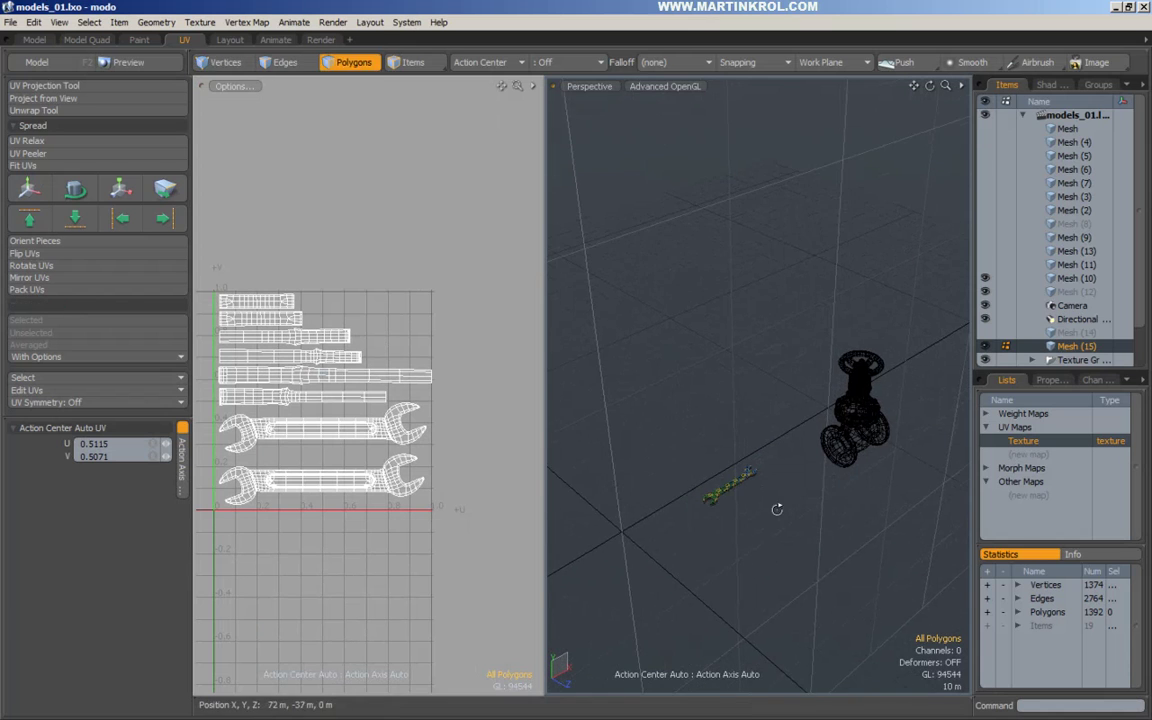
{"action": "left_click_drag", "start_coordinate": [841, 465], "coordinate": [770, 480], "text": "alt"}
{"action": "right_click_drag", "start_coordinate": [798, 501], "coordinate": [790, 399], "text": "alt"}
{"action": "left_click_drag", "start_coordinate": [790, 399], "coordinate": [728, 468], "text": "alt"}
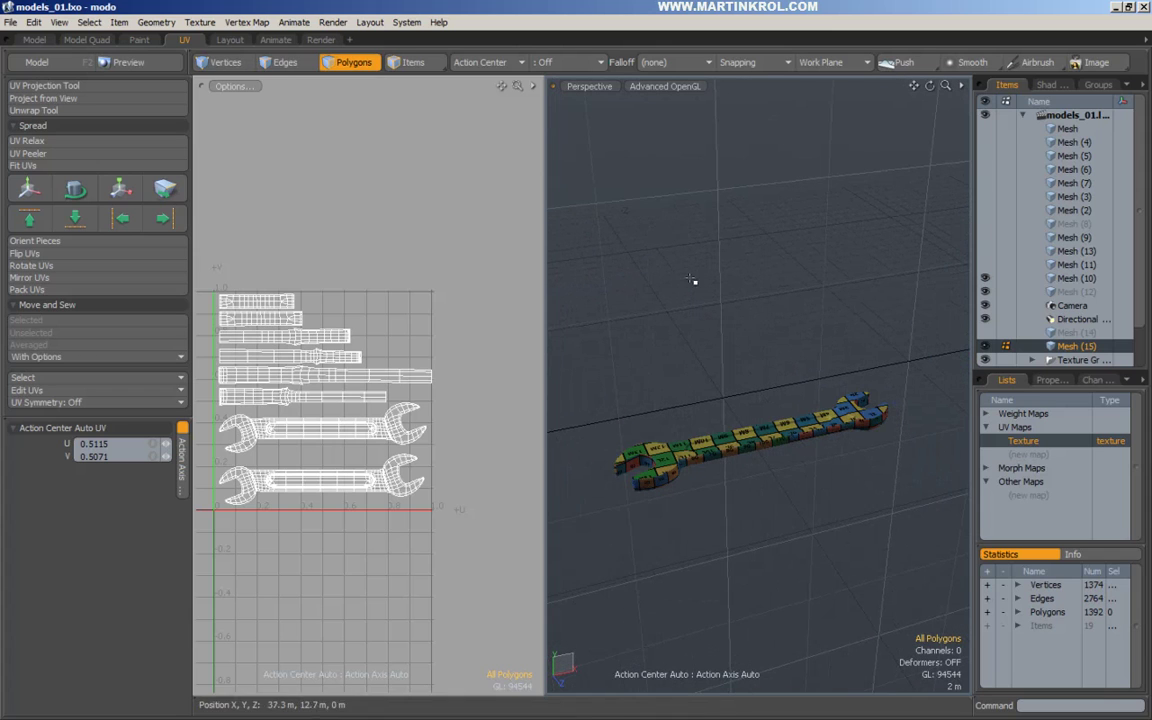